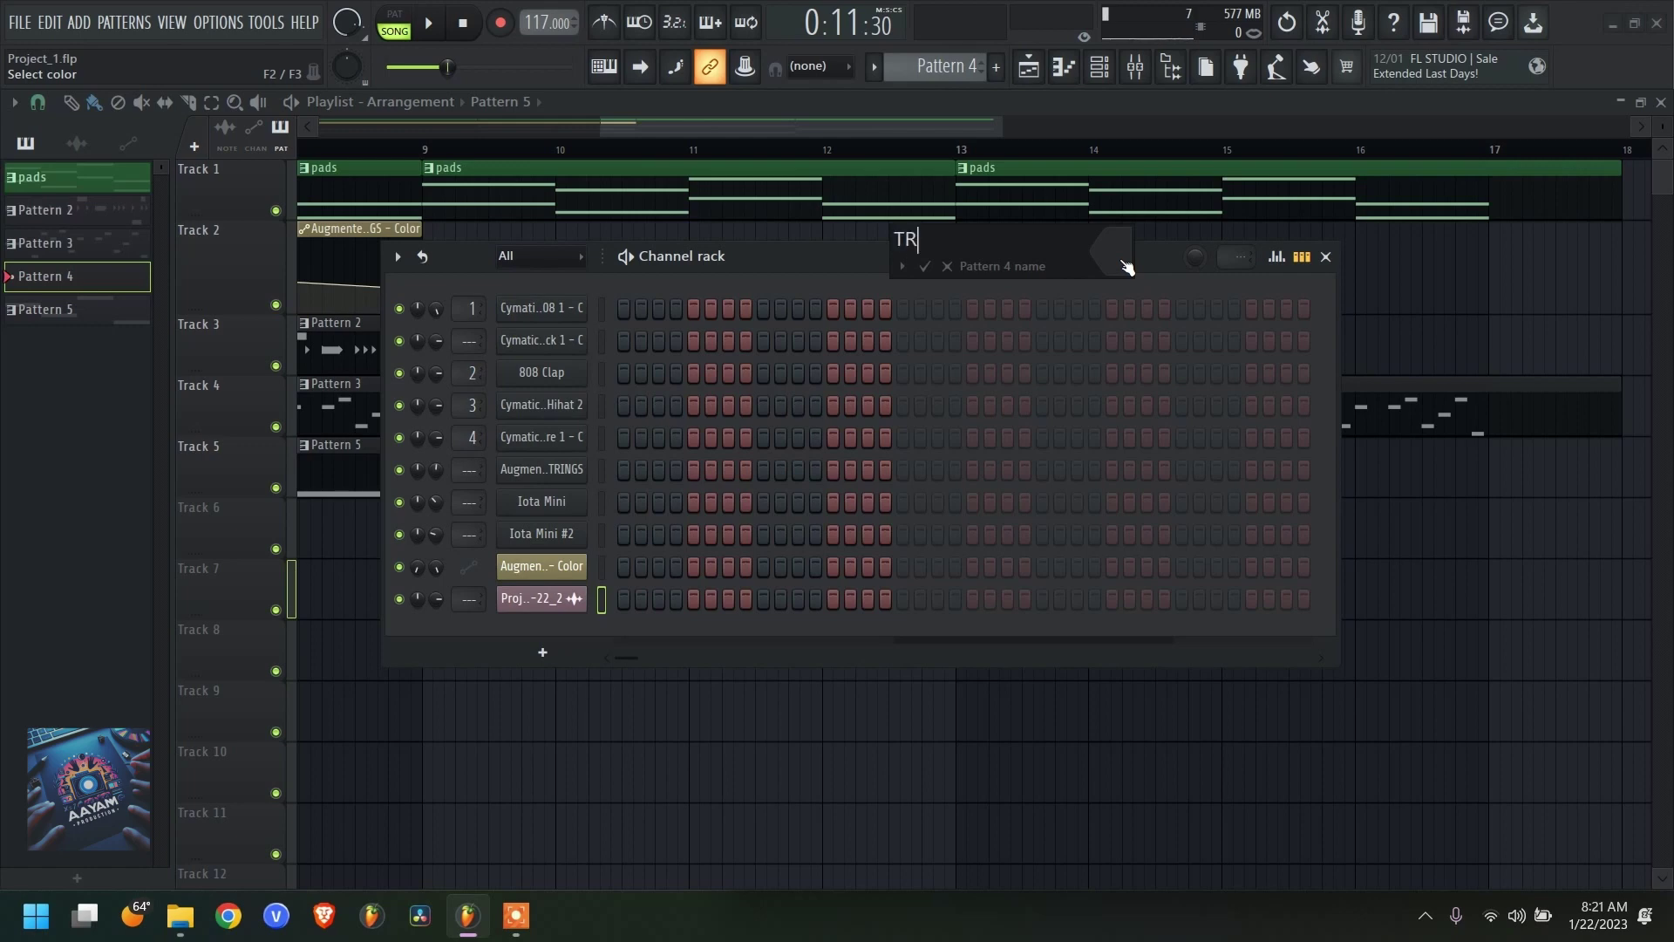
# - Name Pattern 4 "TRY" and give it the dark pink colour #5F2039
pyautogui.click(1126, 268)
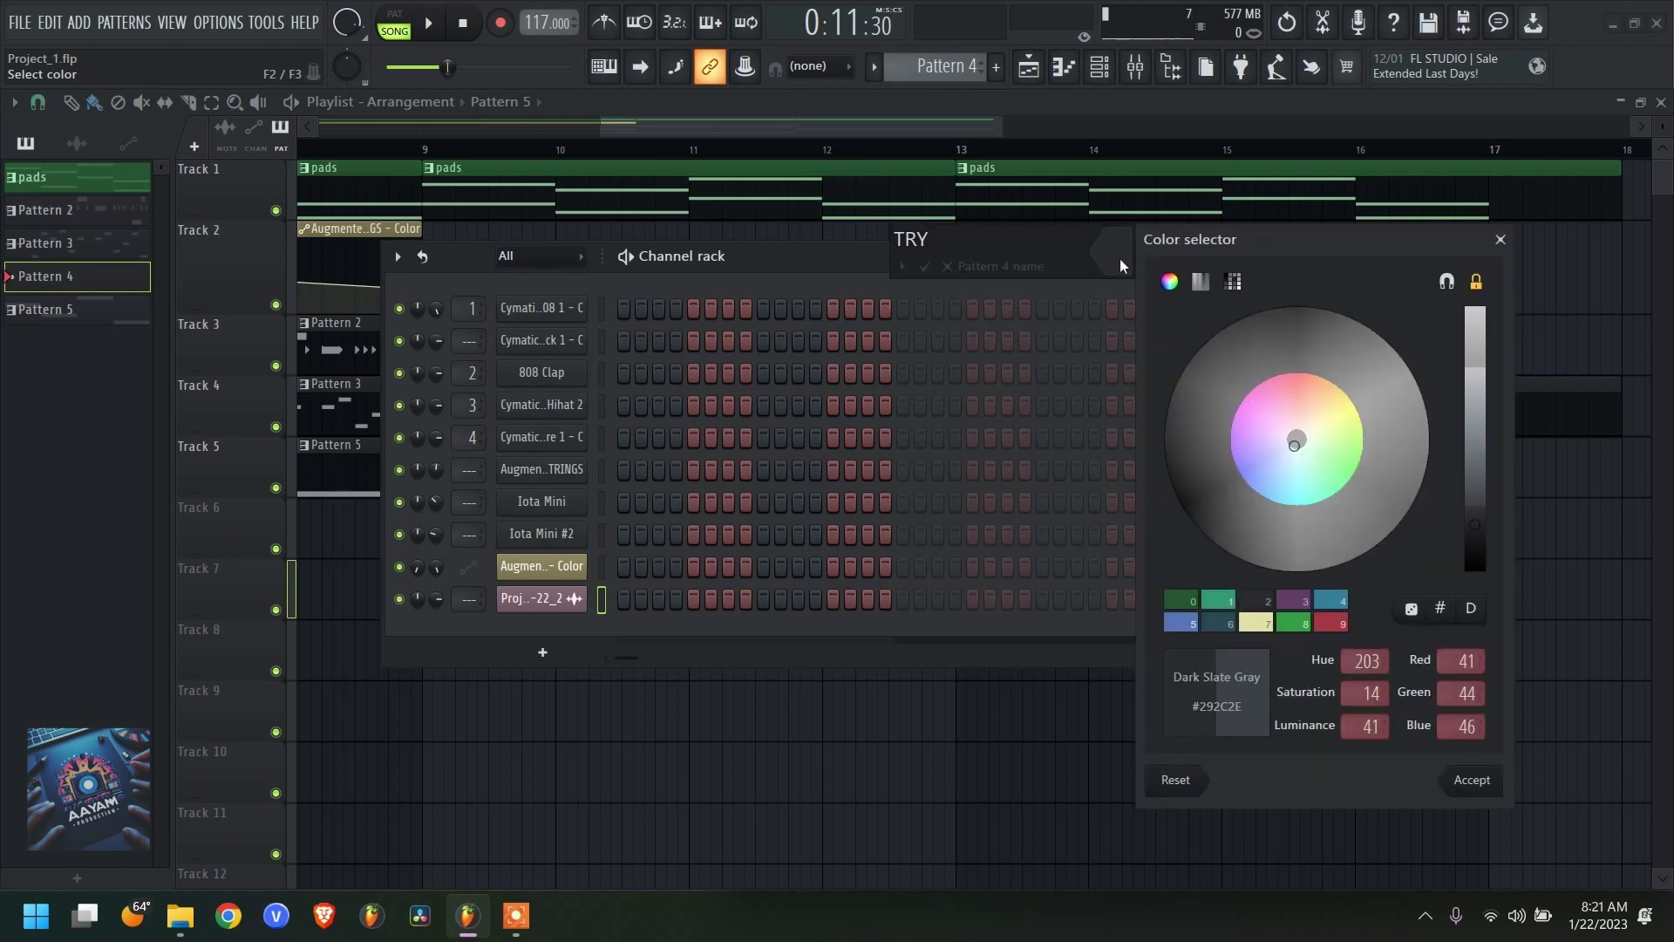
pyautogui.moveTo(1296, 441); pyautogui.dragTo(1269, 381)
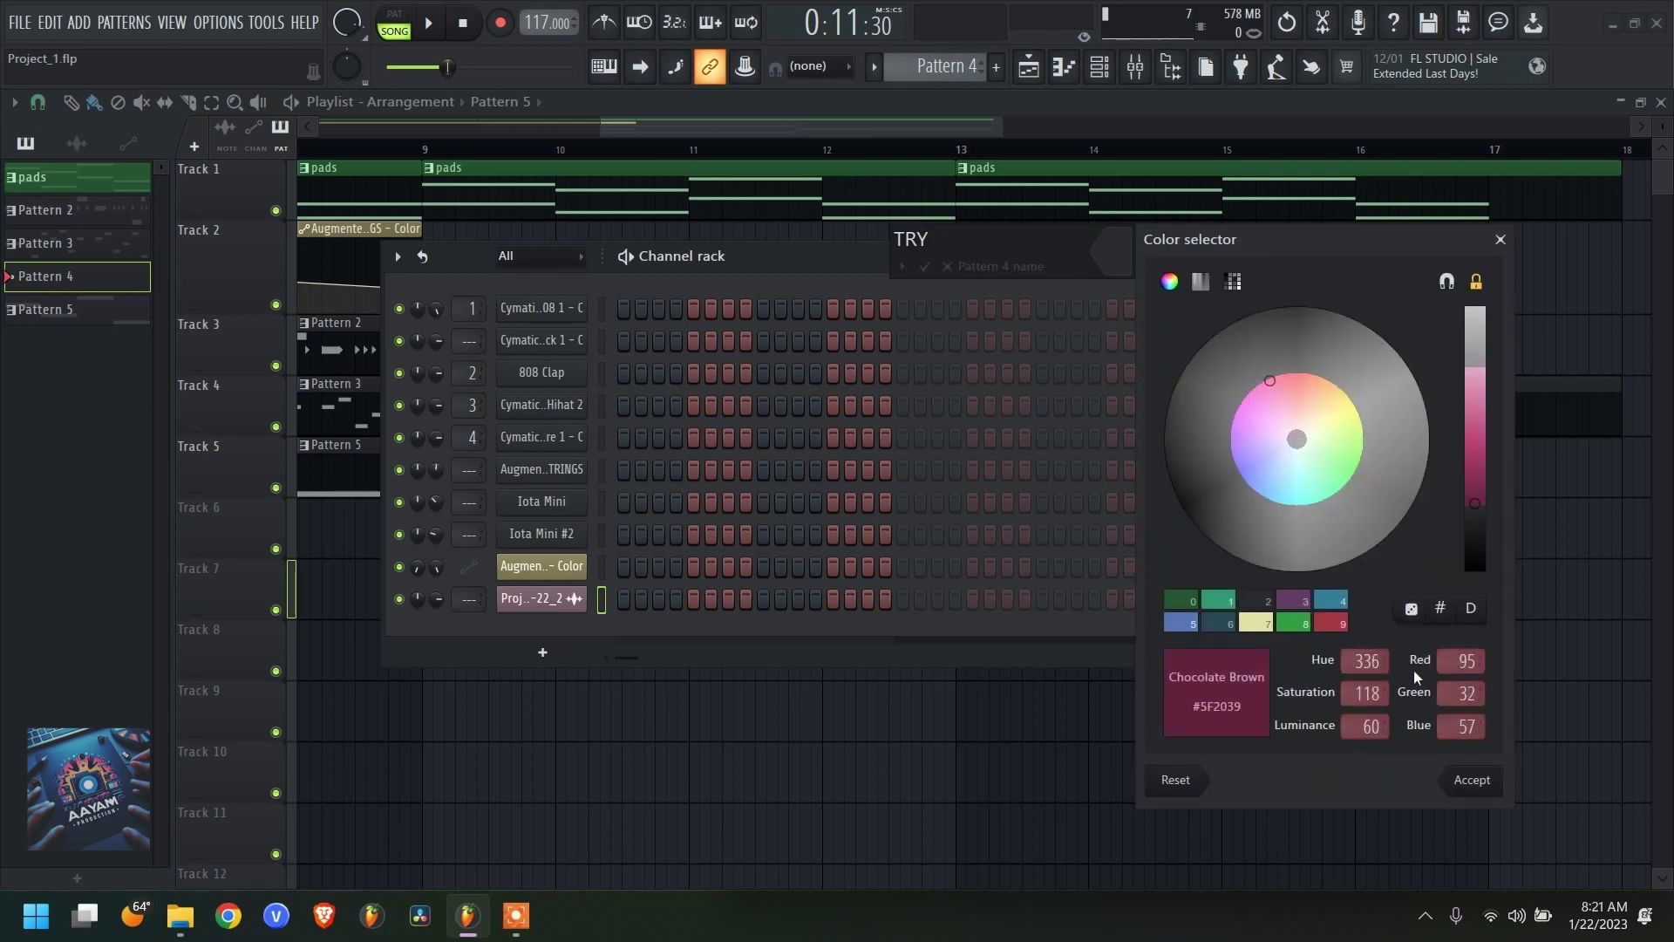
pyautogui.click(1463, 777)
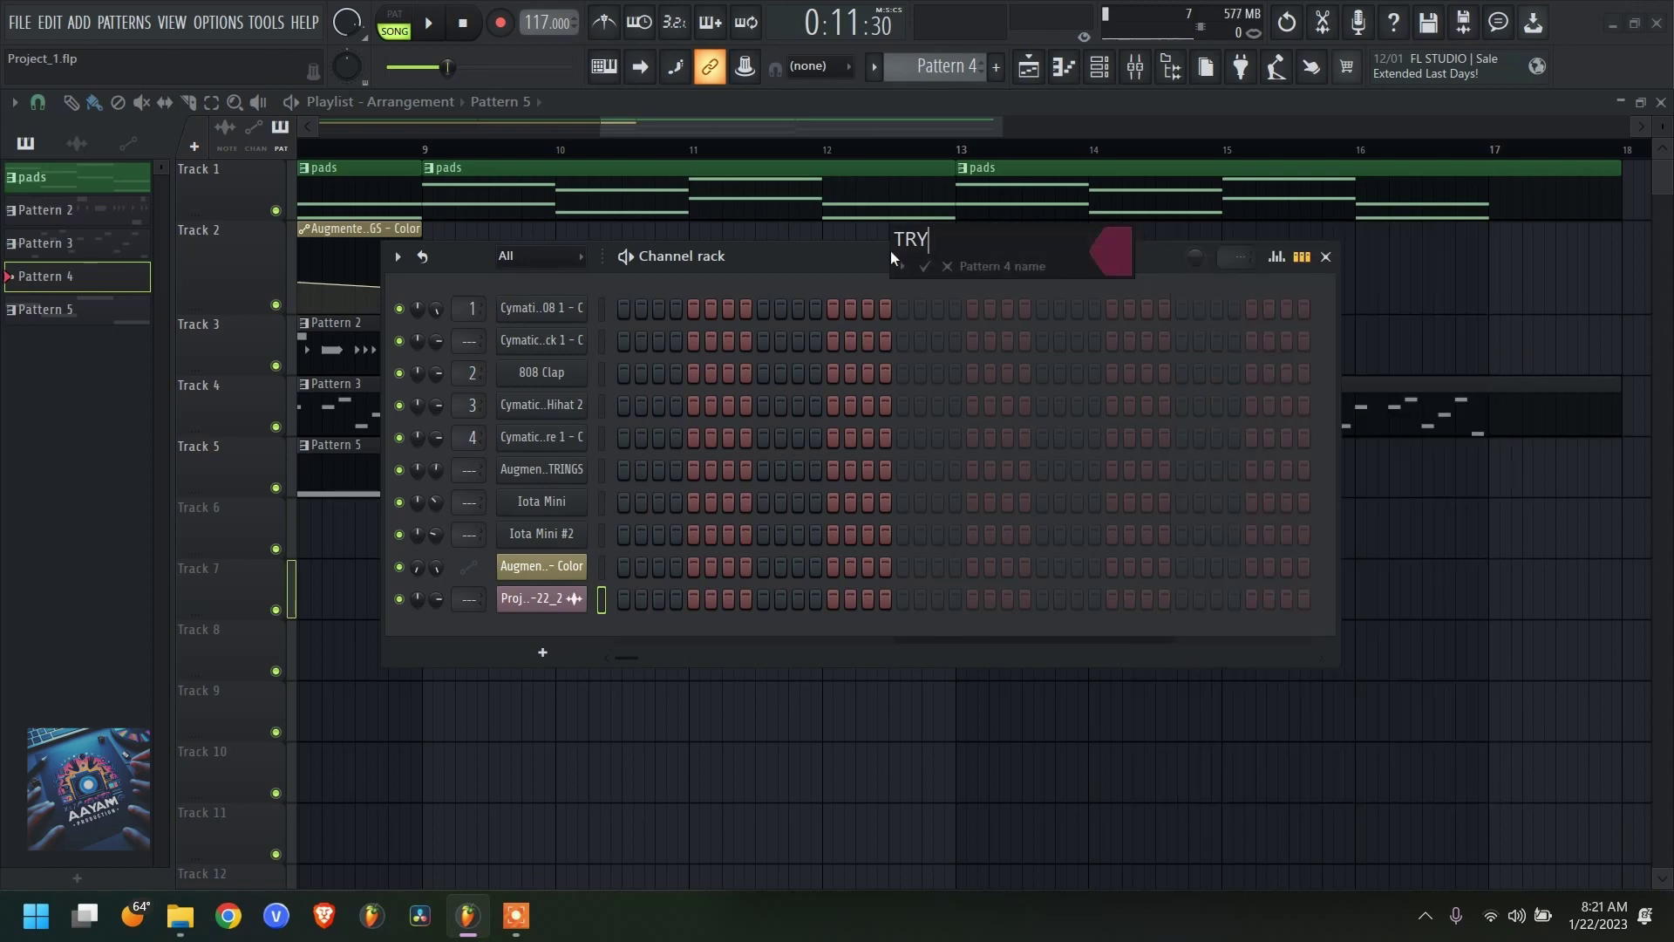
pyautogui.click(926, 269)
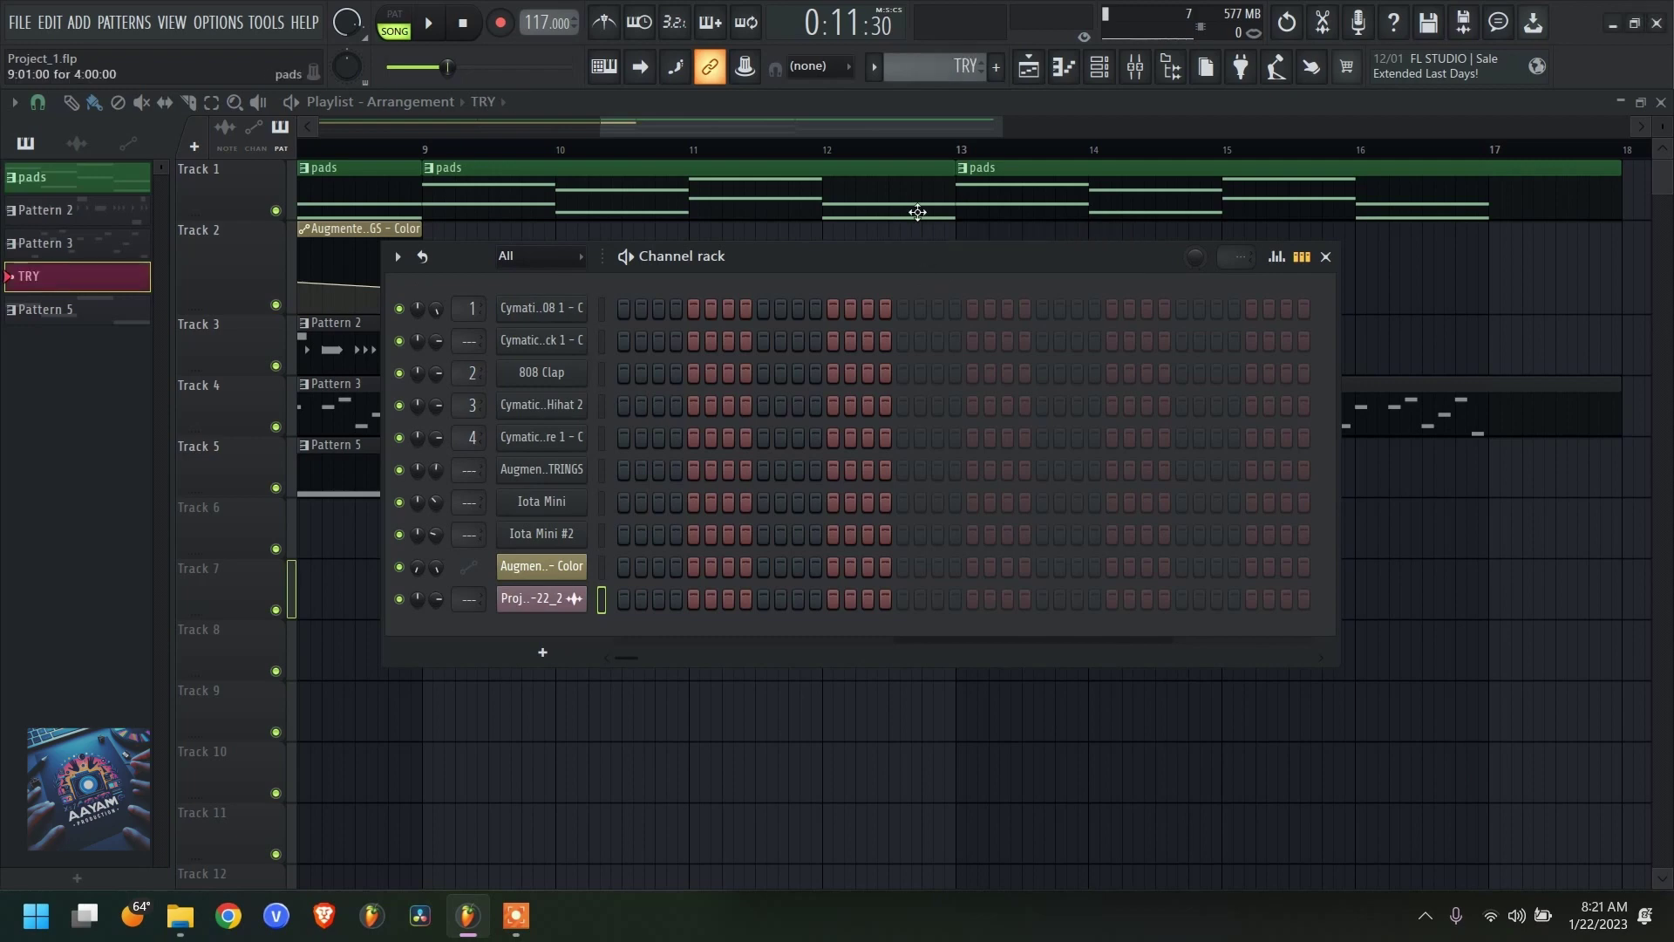
pyautogui.click(939, 61)
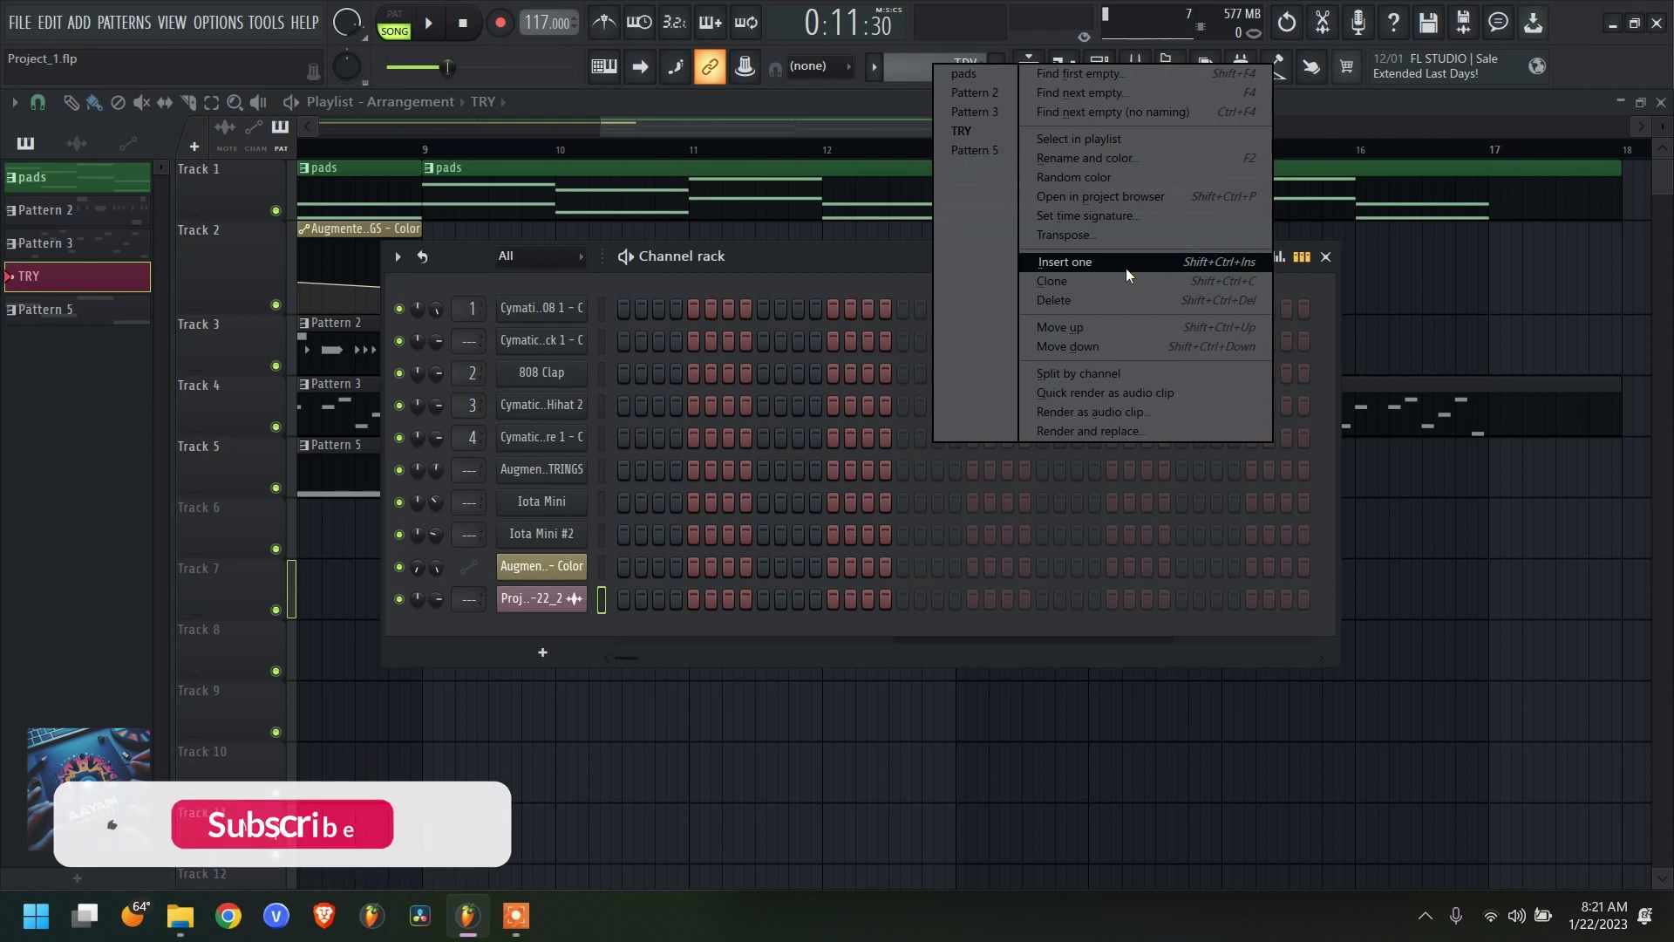
pyautogui.click(778, 264)
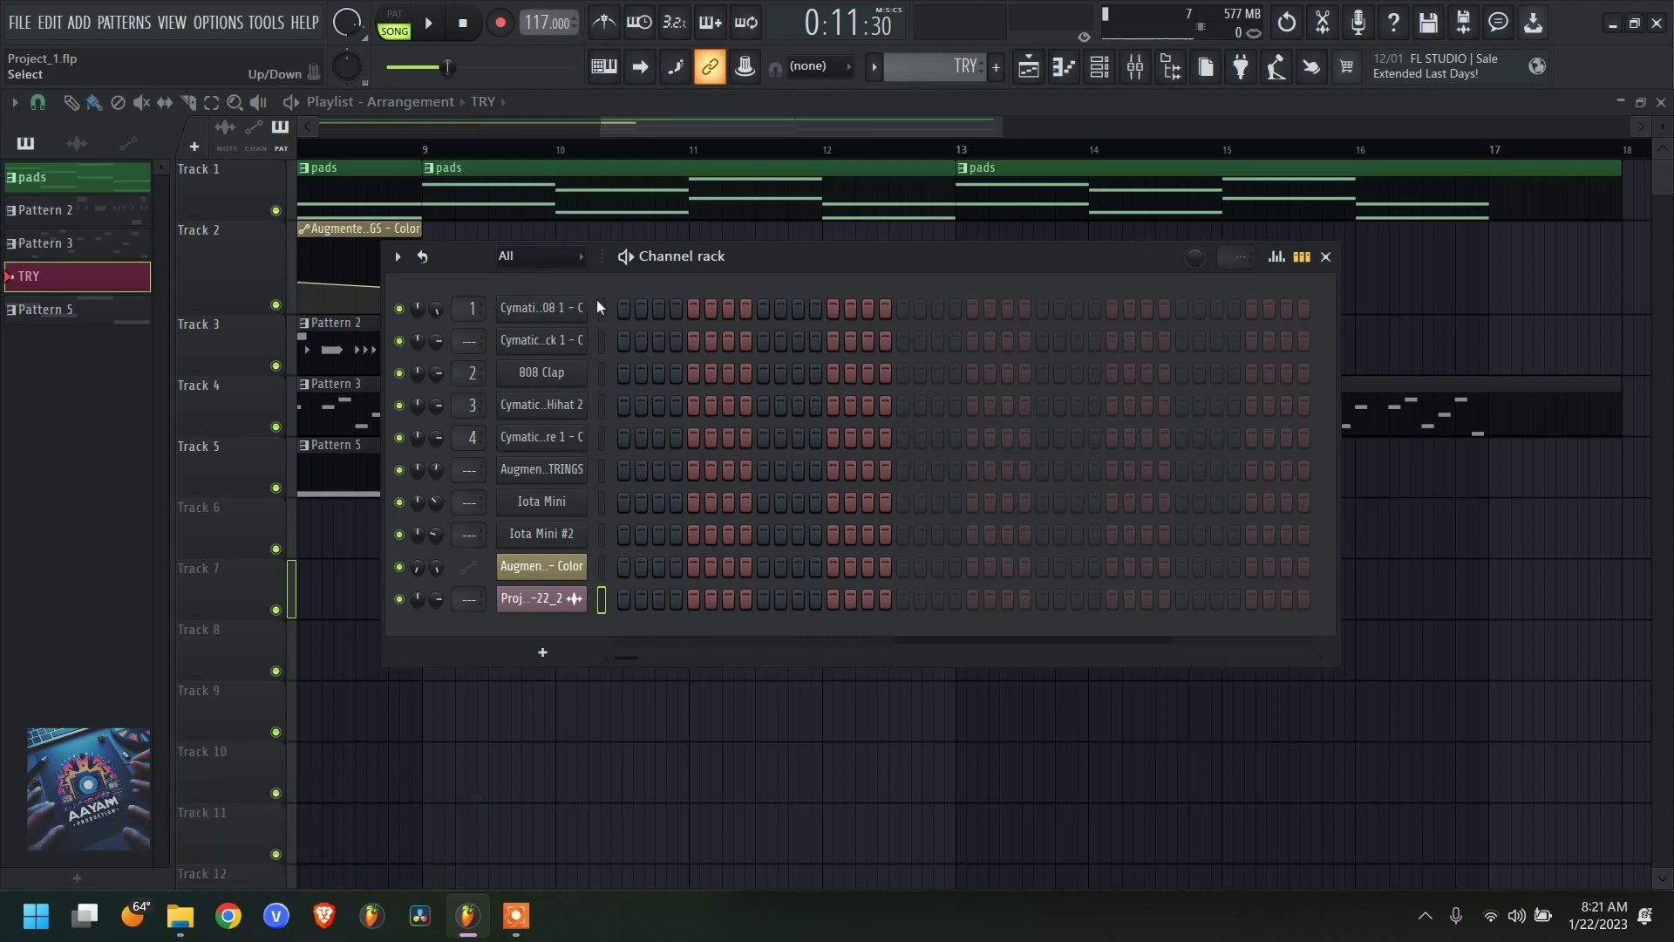
# - Examine the sampler settings of the 9God Kick 1 channel and the 808 Essentials 808 1 channel
pyautogui.click(578, 342)
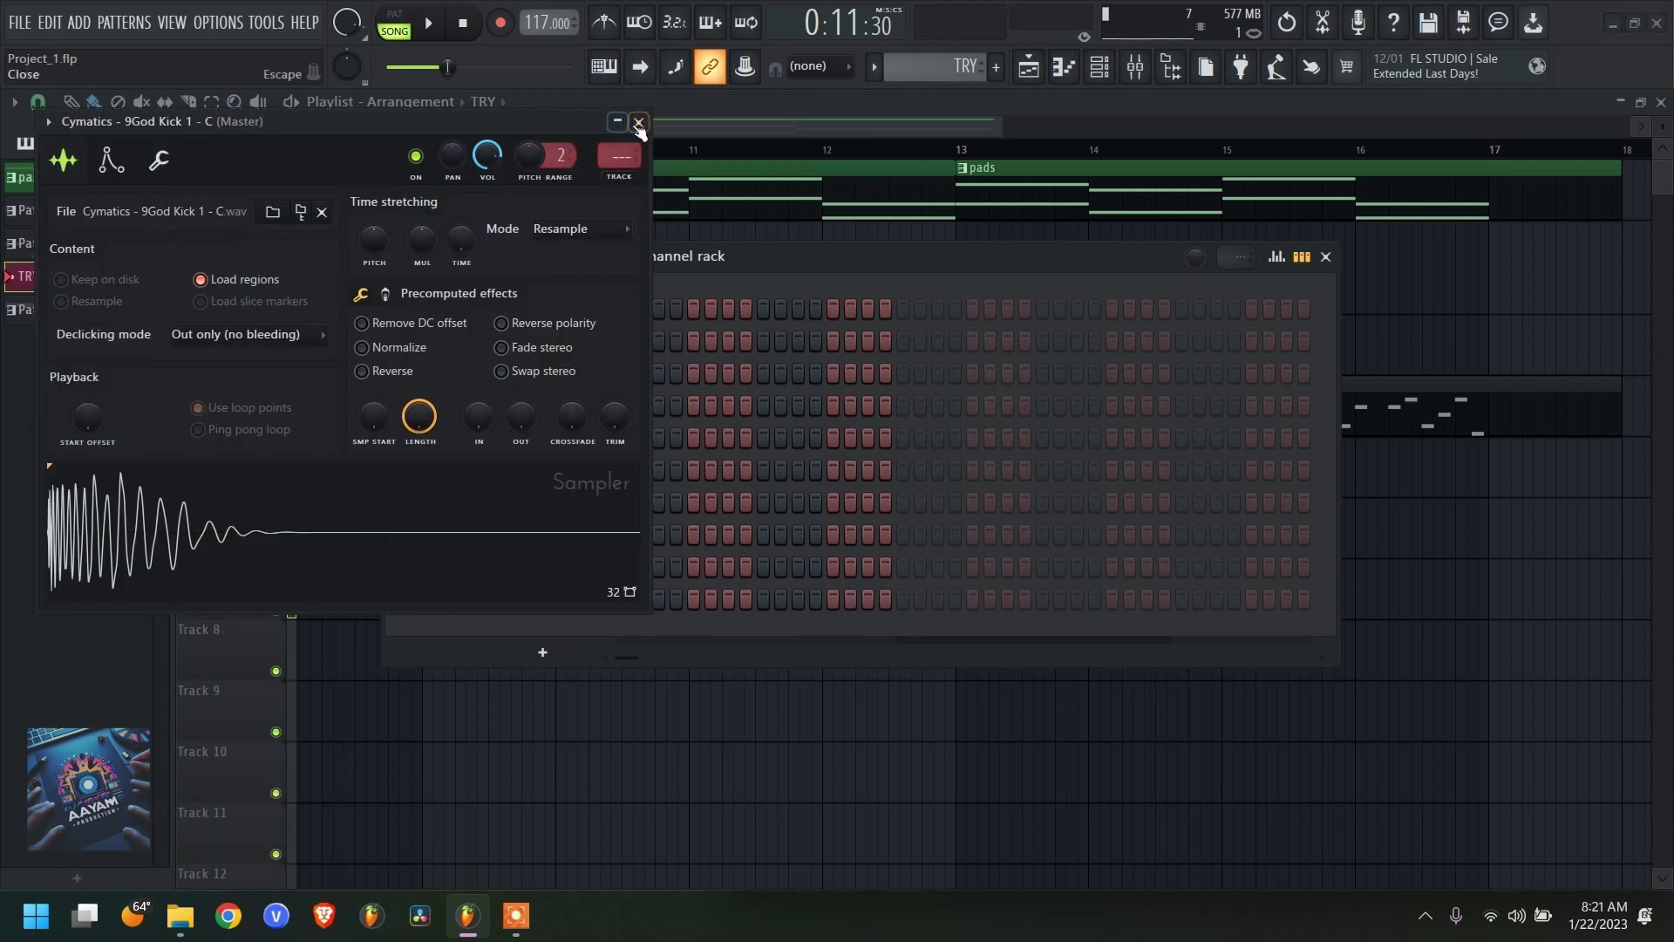
pyautogui.click(639, 122)
pyautogui.click(558, 317)
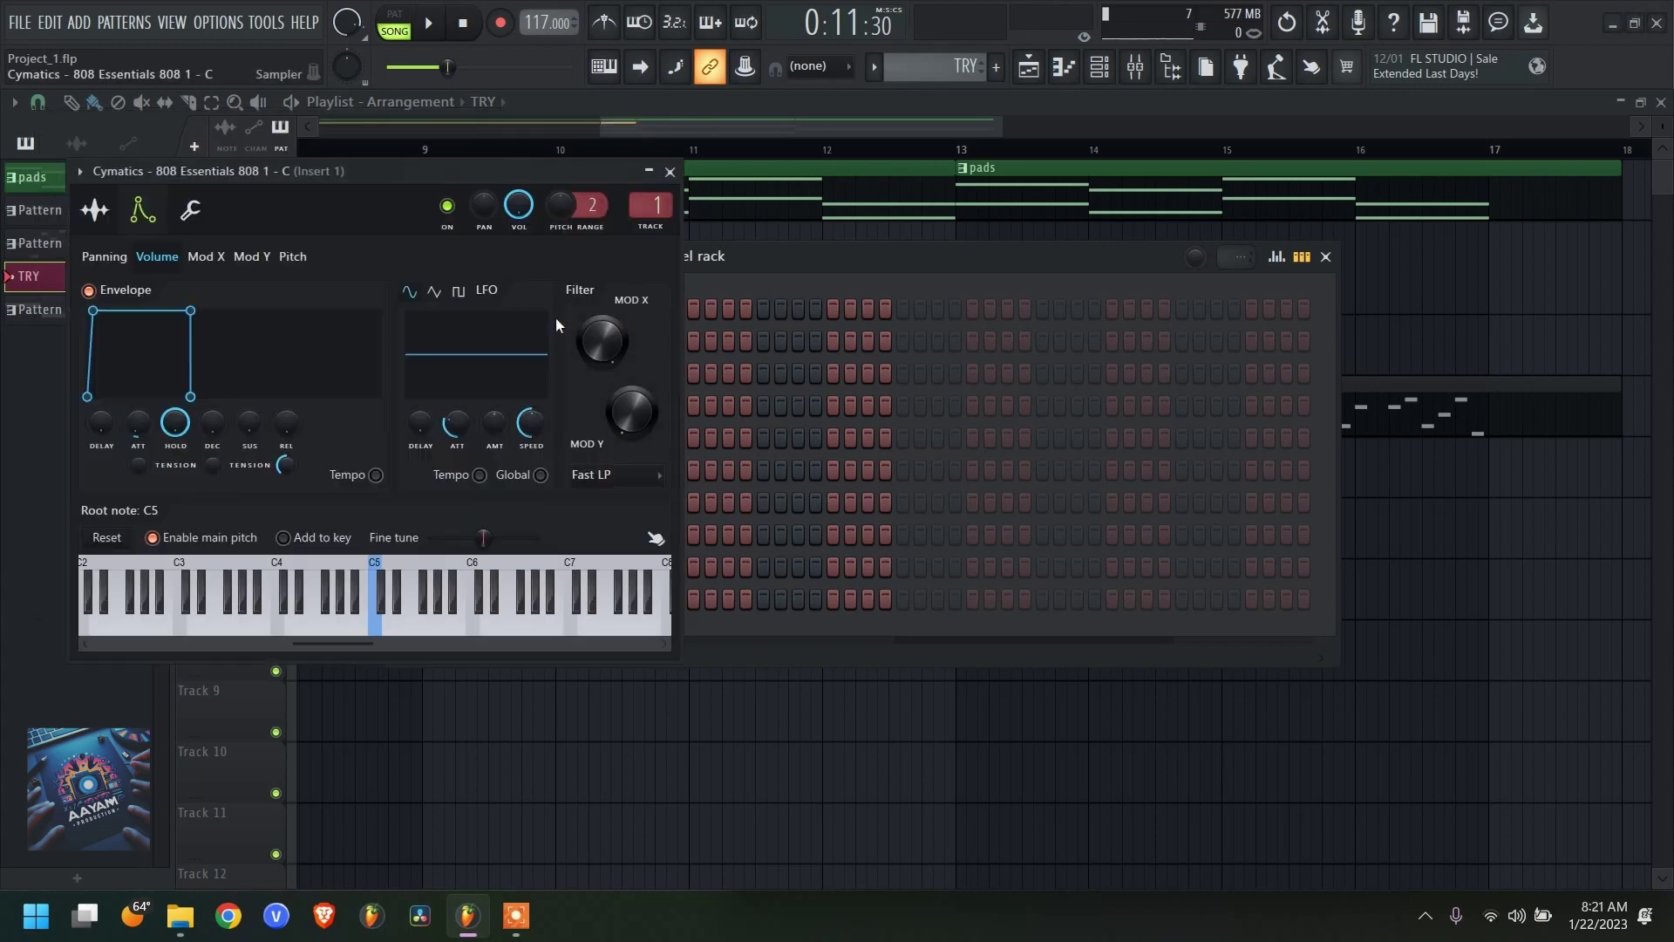
pyautogui.click(94, 210)
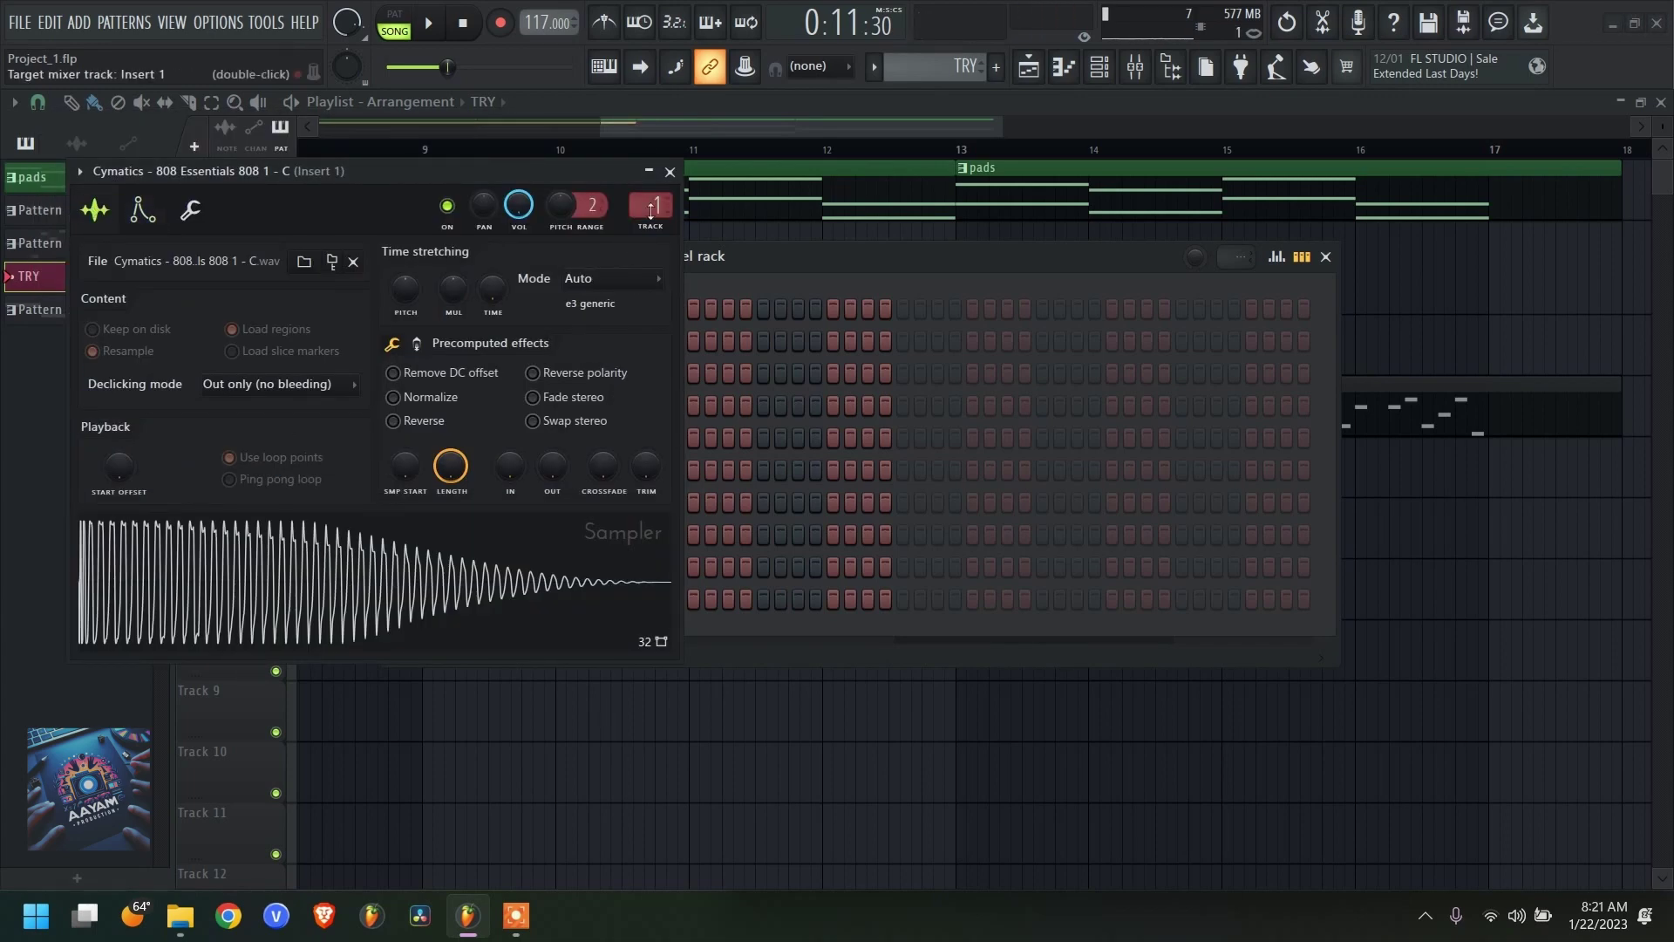
pyautogui.click(670, 172)
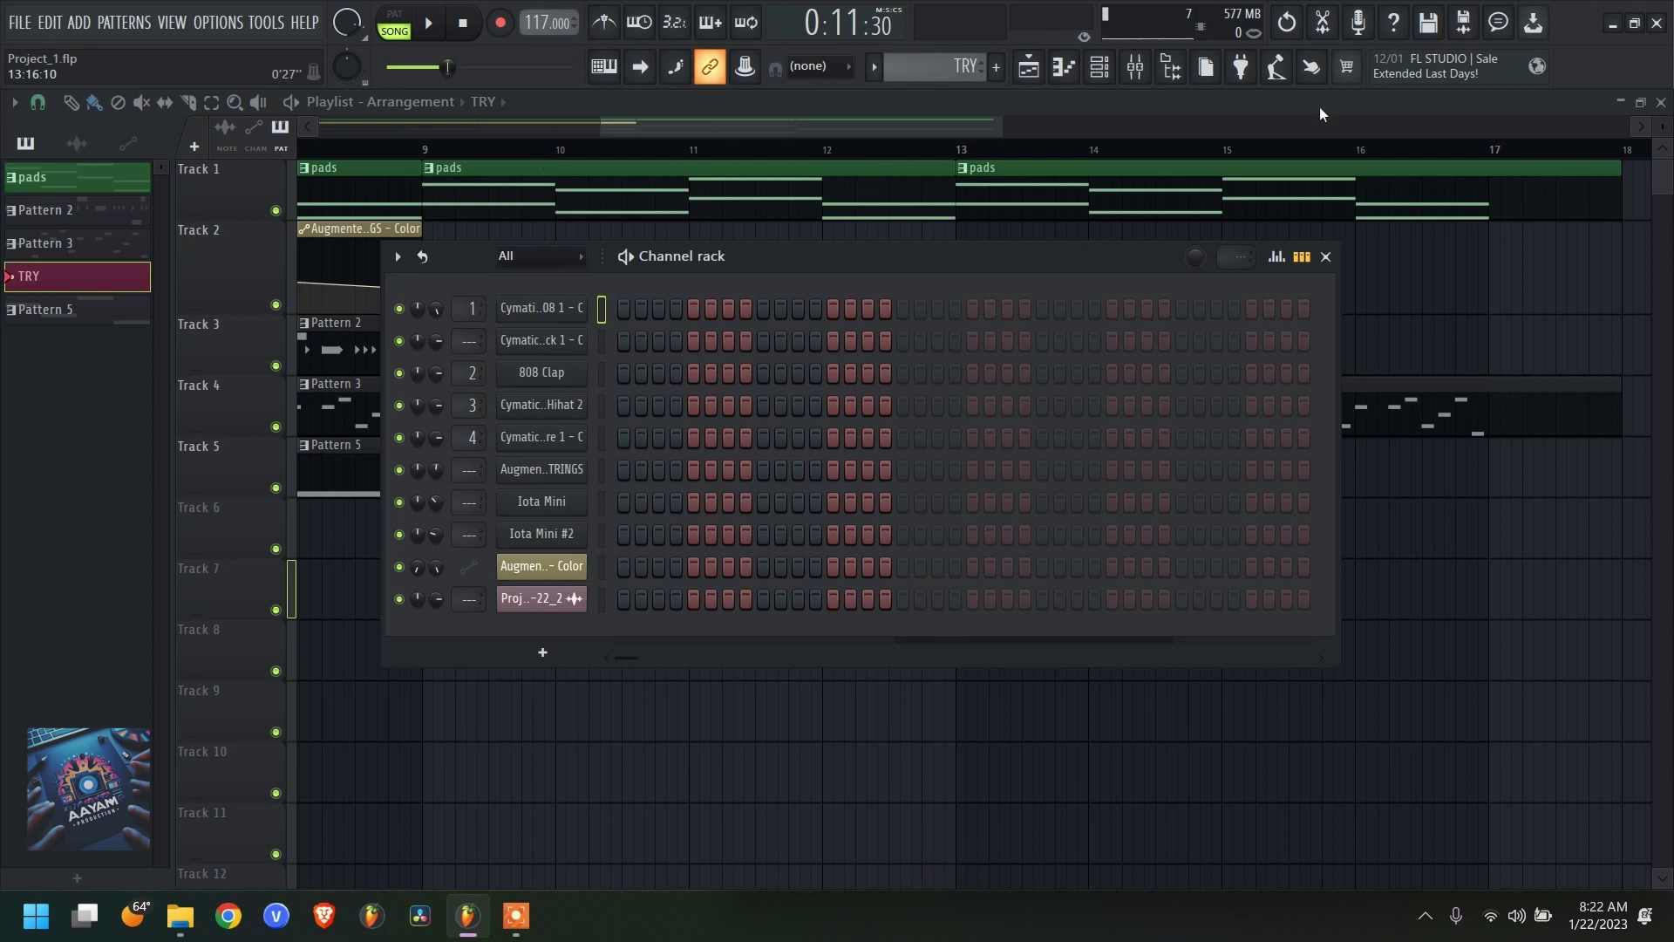
# - Show the sample browser and audition the percussion one-shots in the Cymatics - 9God Hip Hop Sample Pack
pyautogui.click(1172, 68)
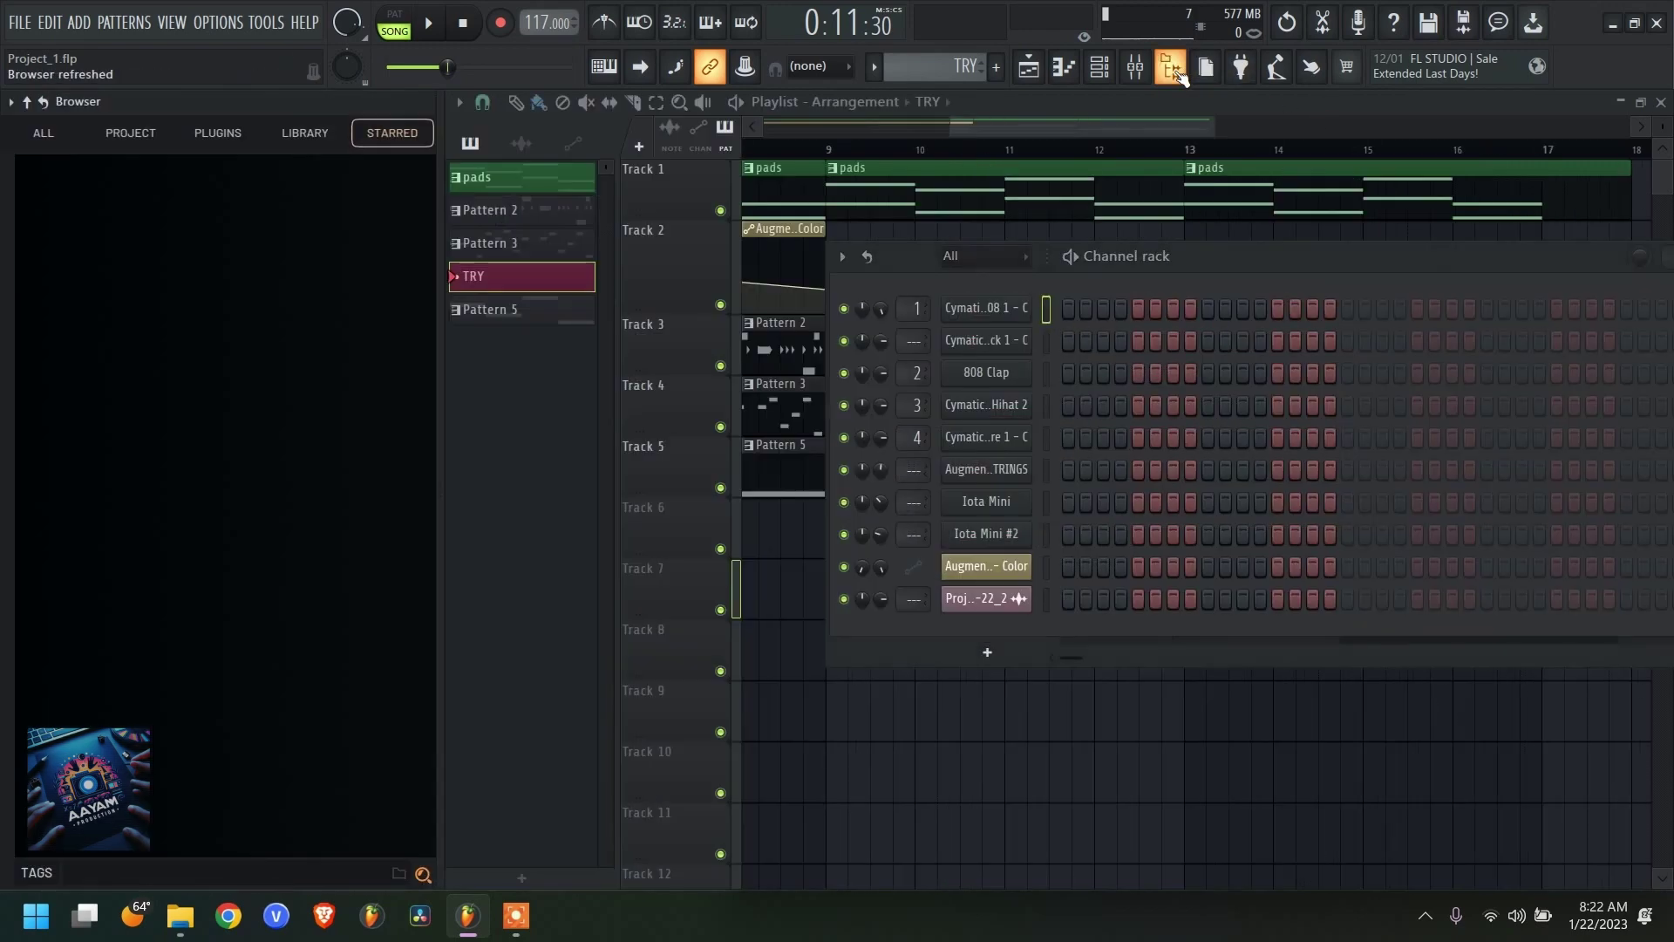
pyautogui.click(64, 144)
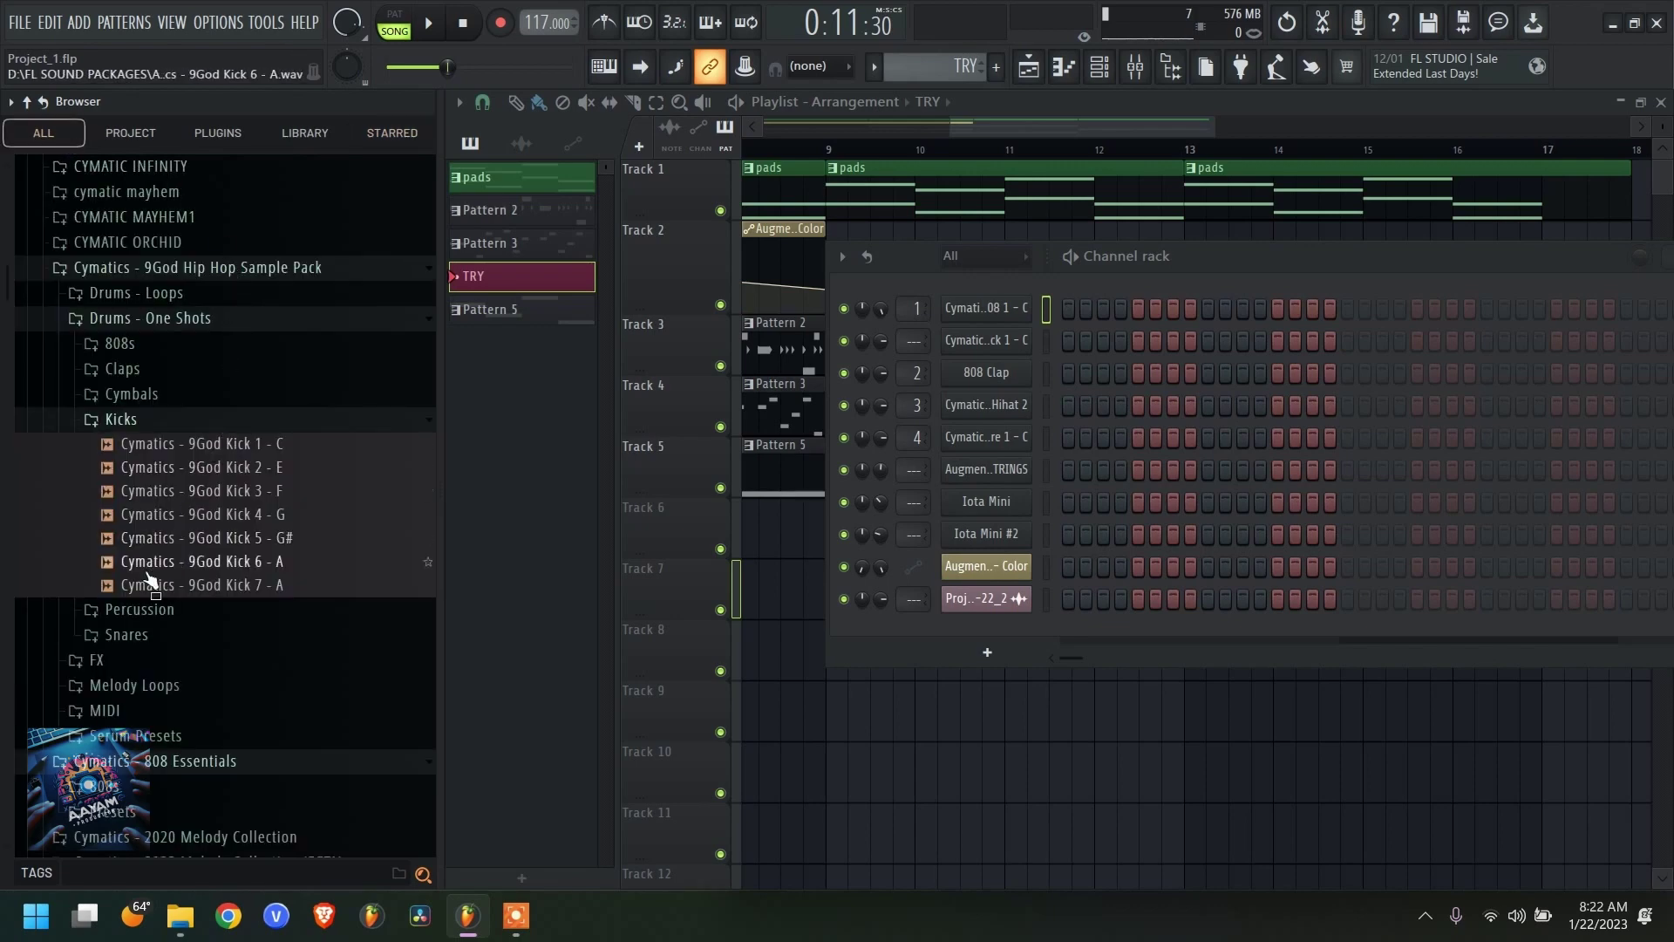
pyautogui.click(201, 609)
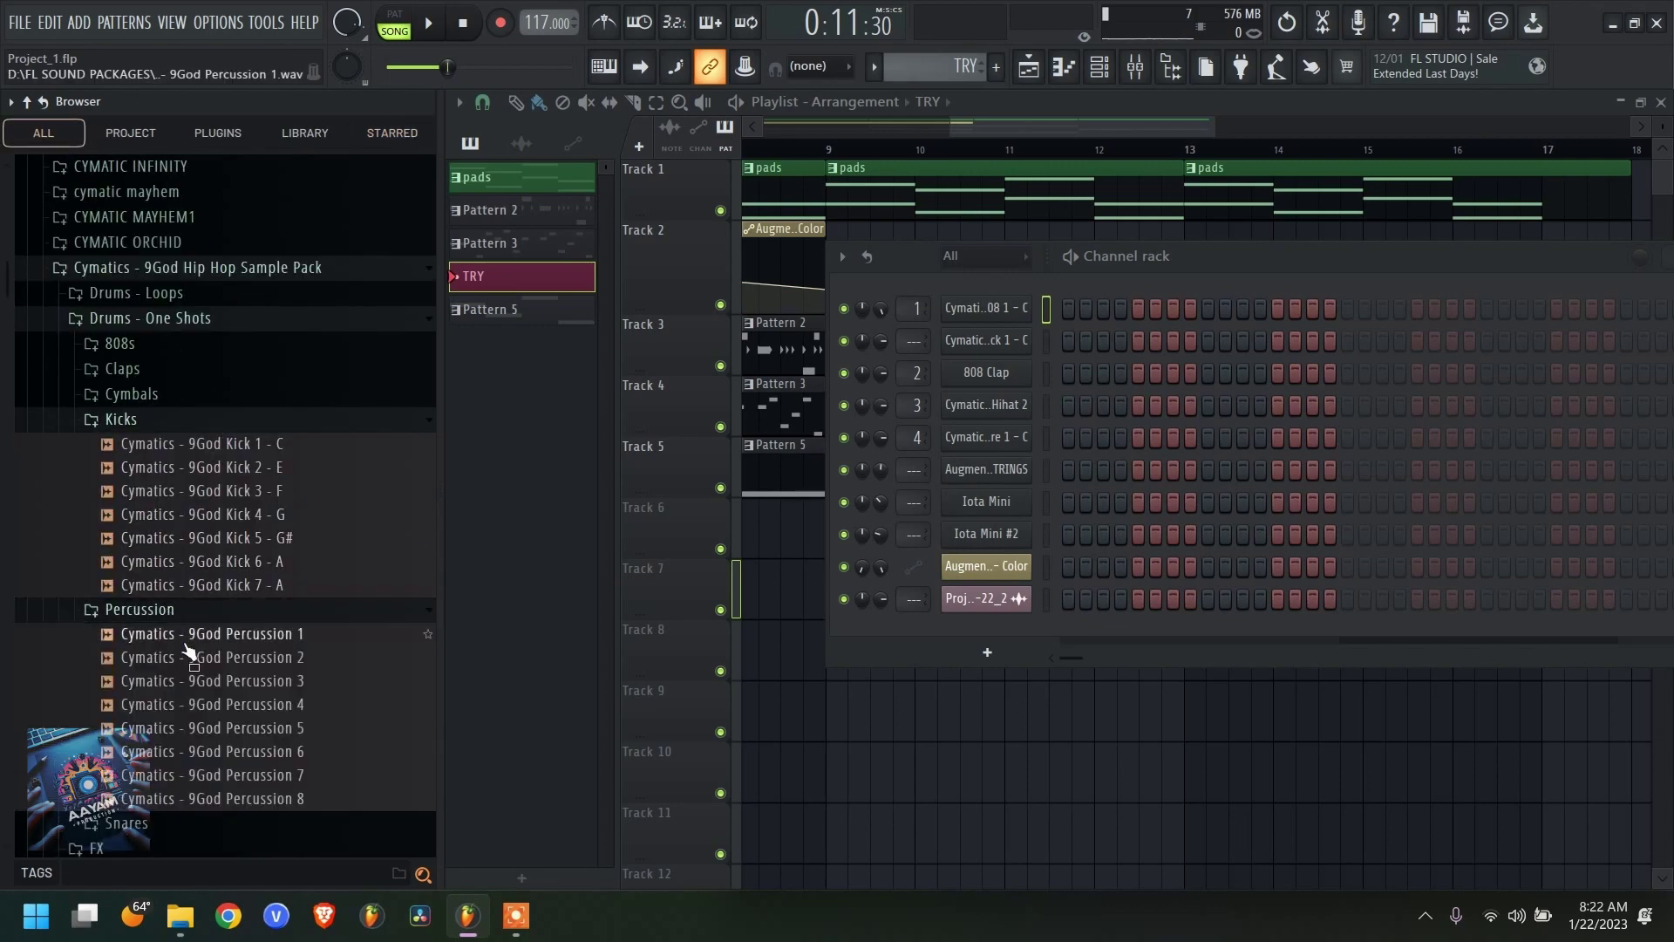
pyautogui.click(196, 660)
pyautogui.scroll(-2, 207, 626)
pyautogui.click(196, 586)
pyautogui.click(196, 563)
pyautogui.click(196, 540)
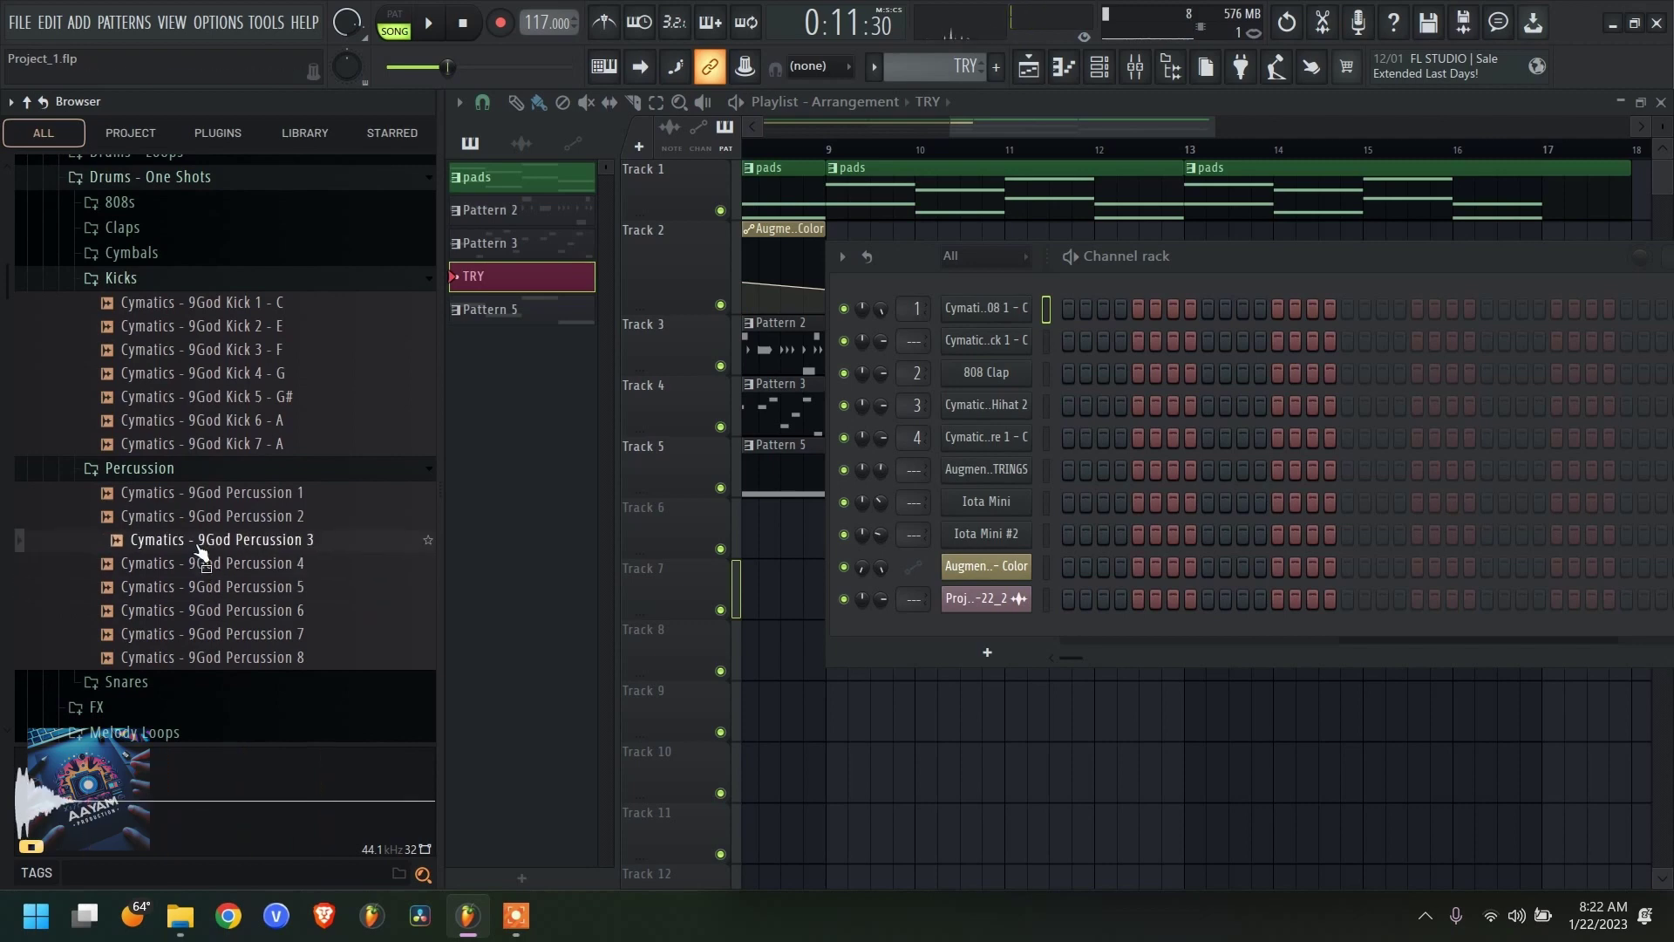
pyautogui.click(197, 517)
pyautogui.click(200, 494)
pyautogui.click(232, 587)
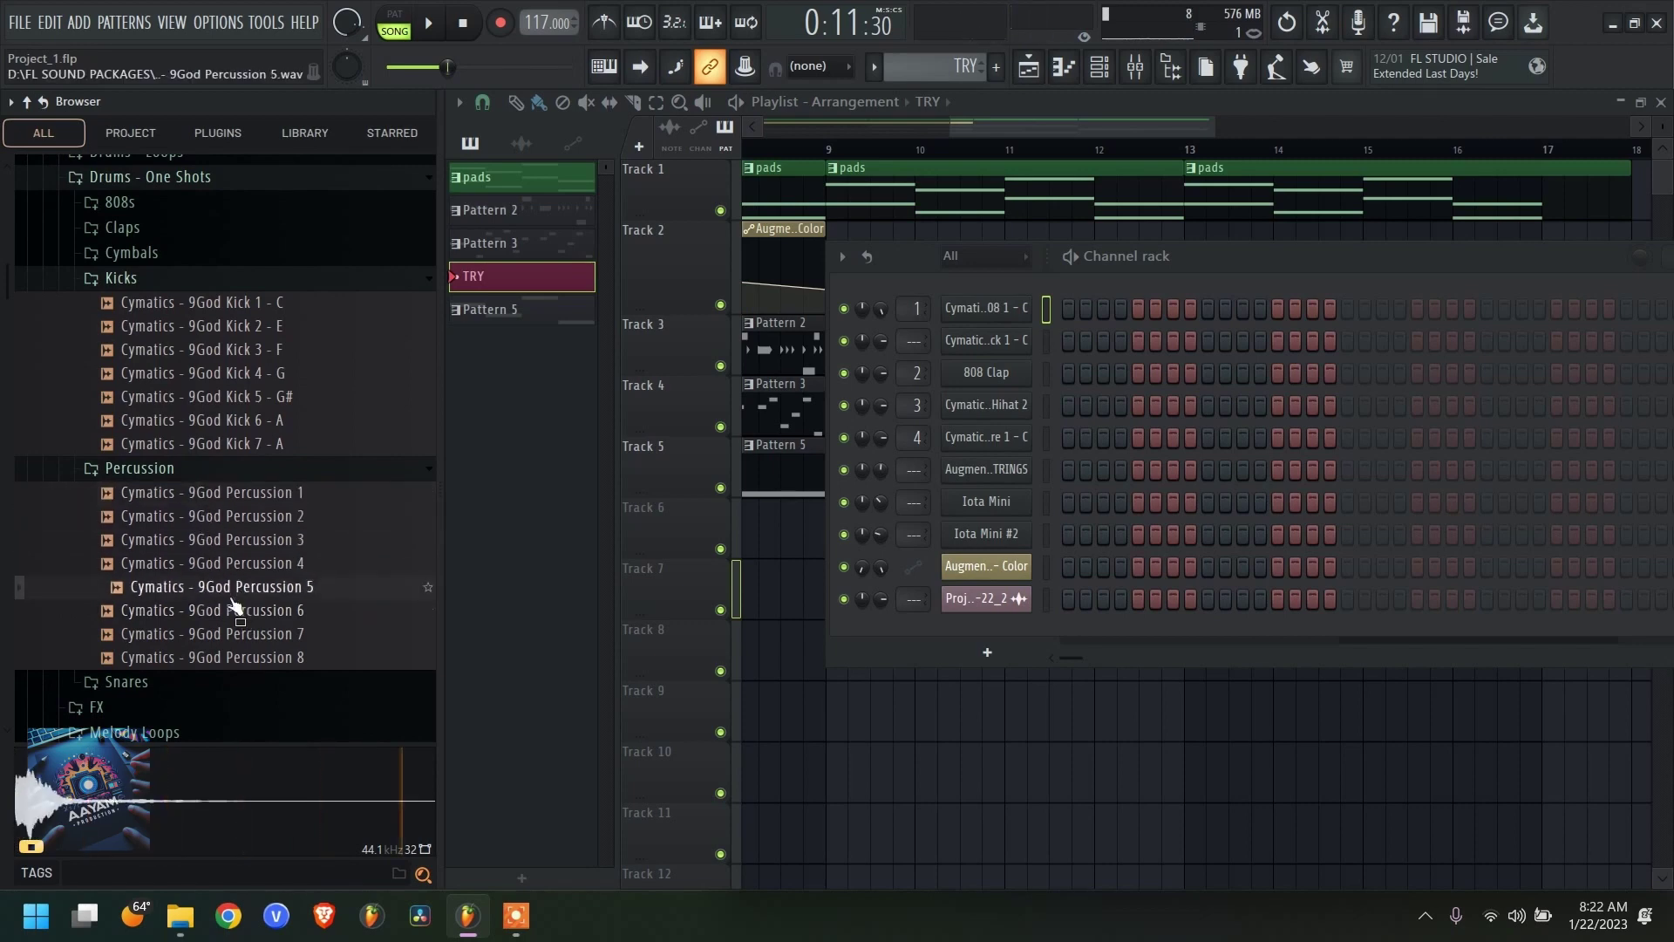
pyautogui.click(247, 612)
pyautogui.click(231, 657)
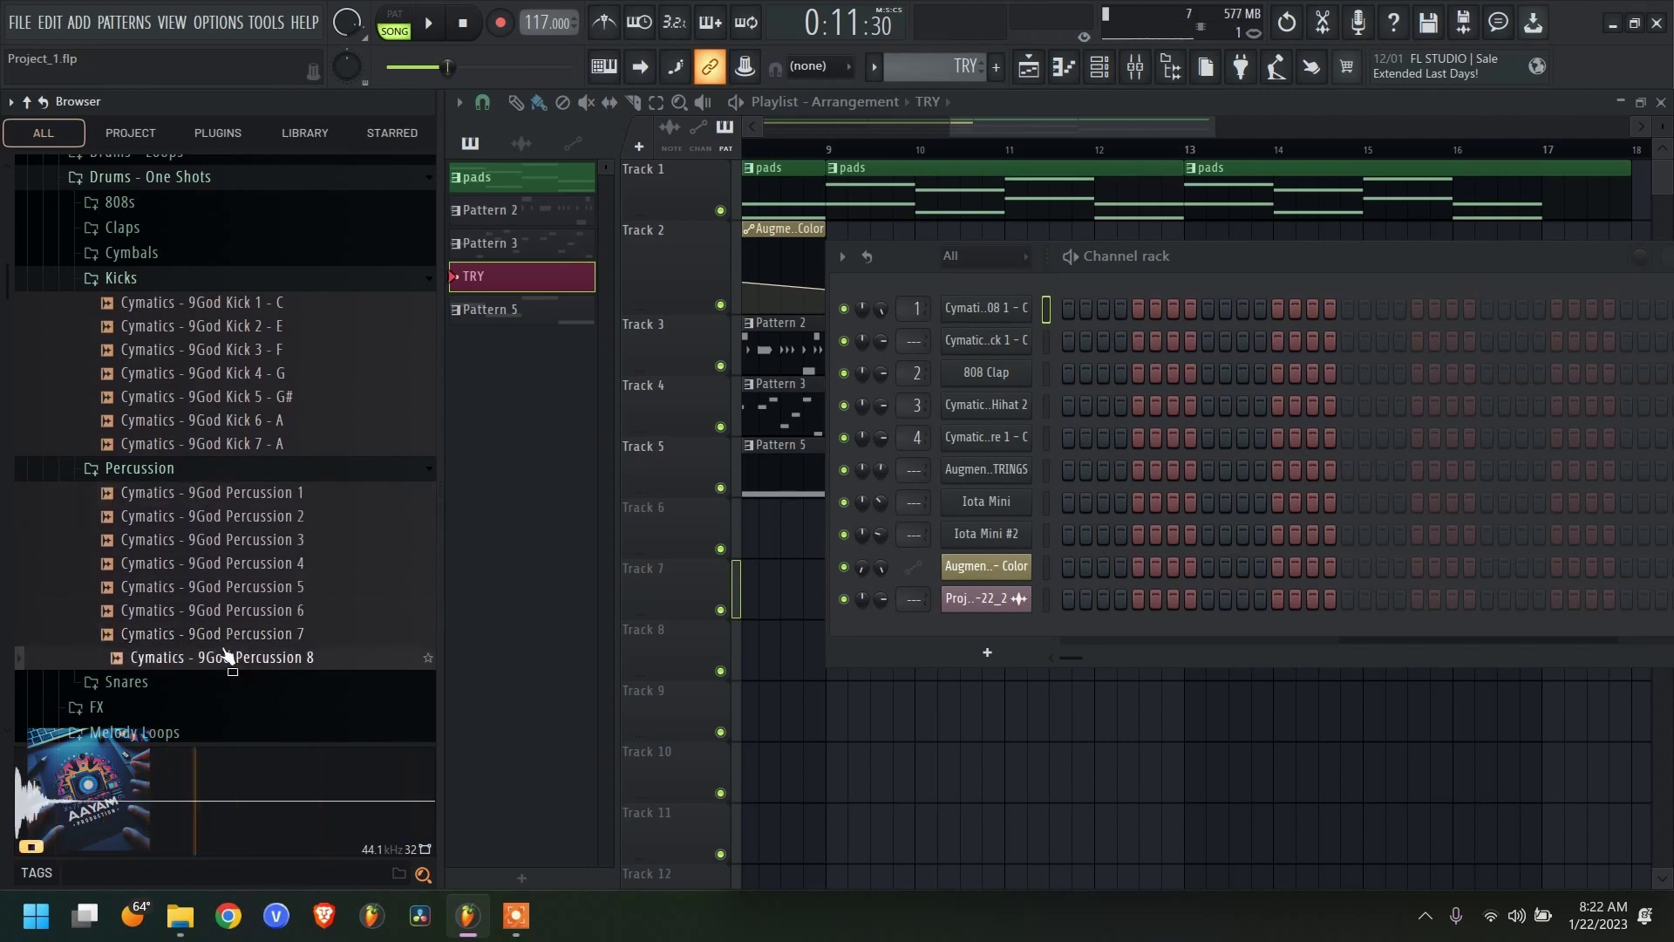
pyautogui.click(234, 634)
pyautogui.click(233, 656)
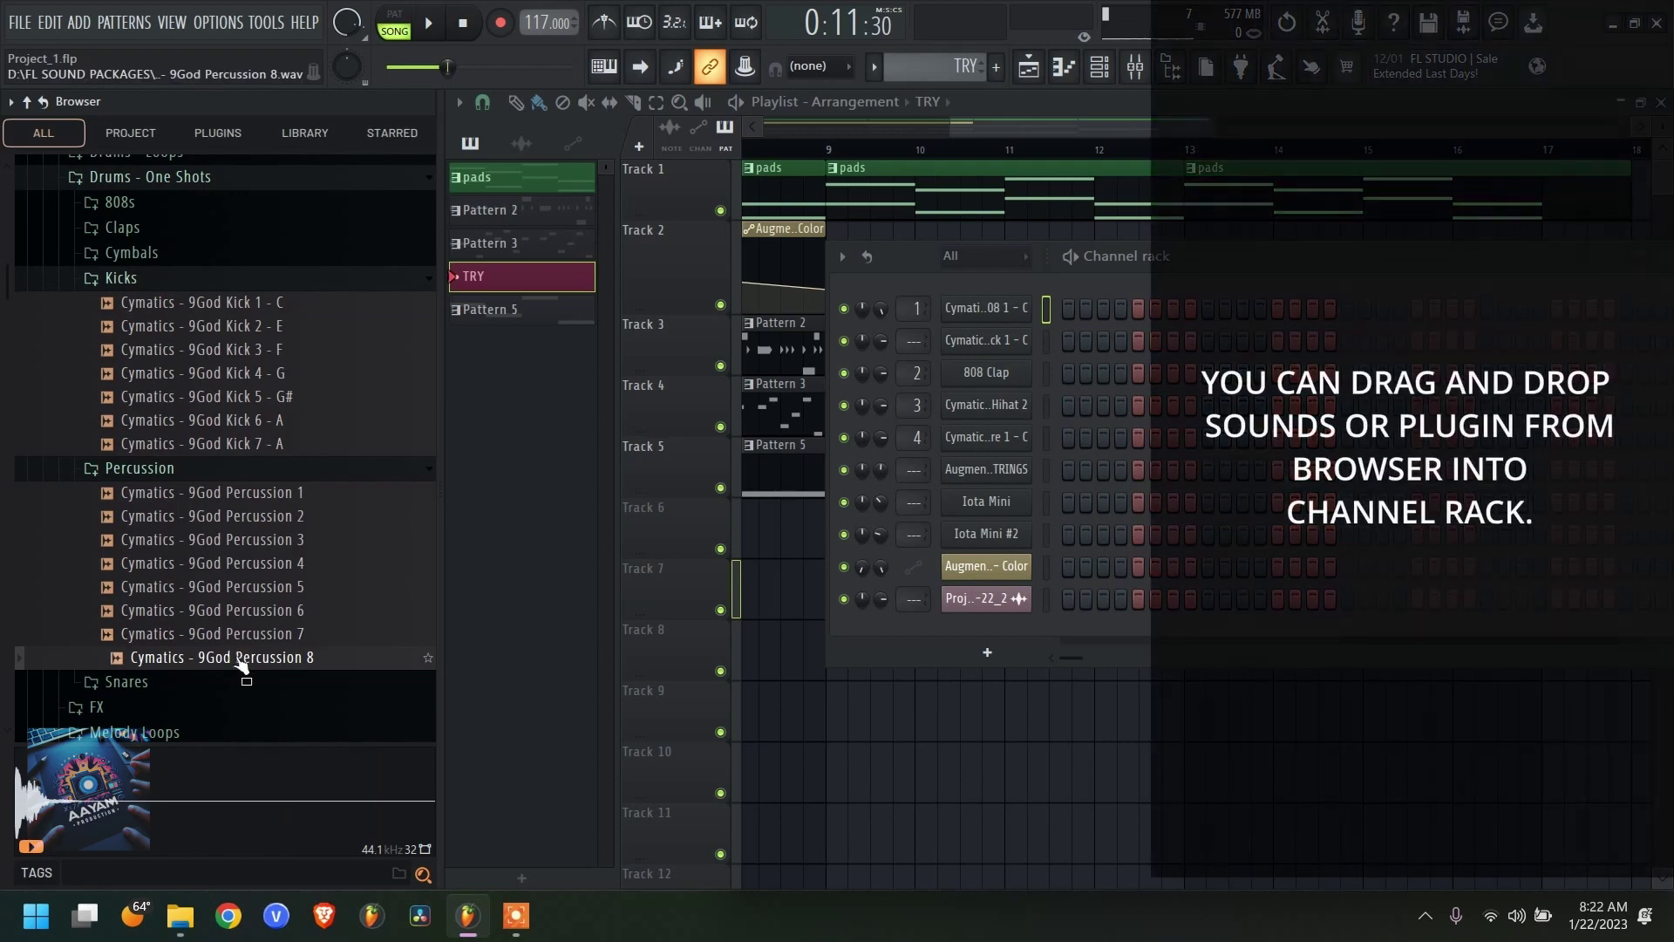
# - Add the Cymatics - 9God Percussion 8 sample to the channel rack and move its channel directly below Closed Hihat 2
pyautogui.moveTo(243, 665); pyautogui.dragTo(990, 634)
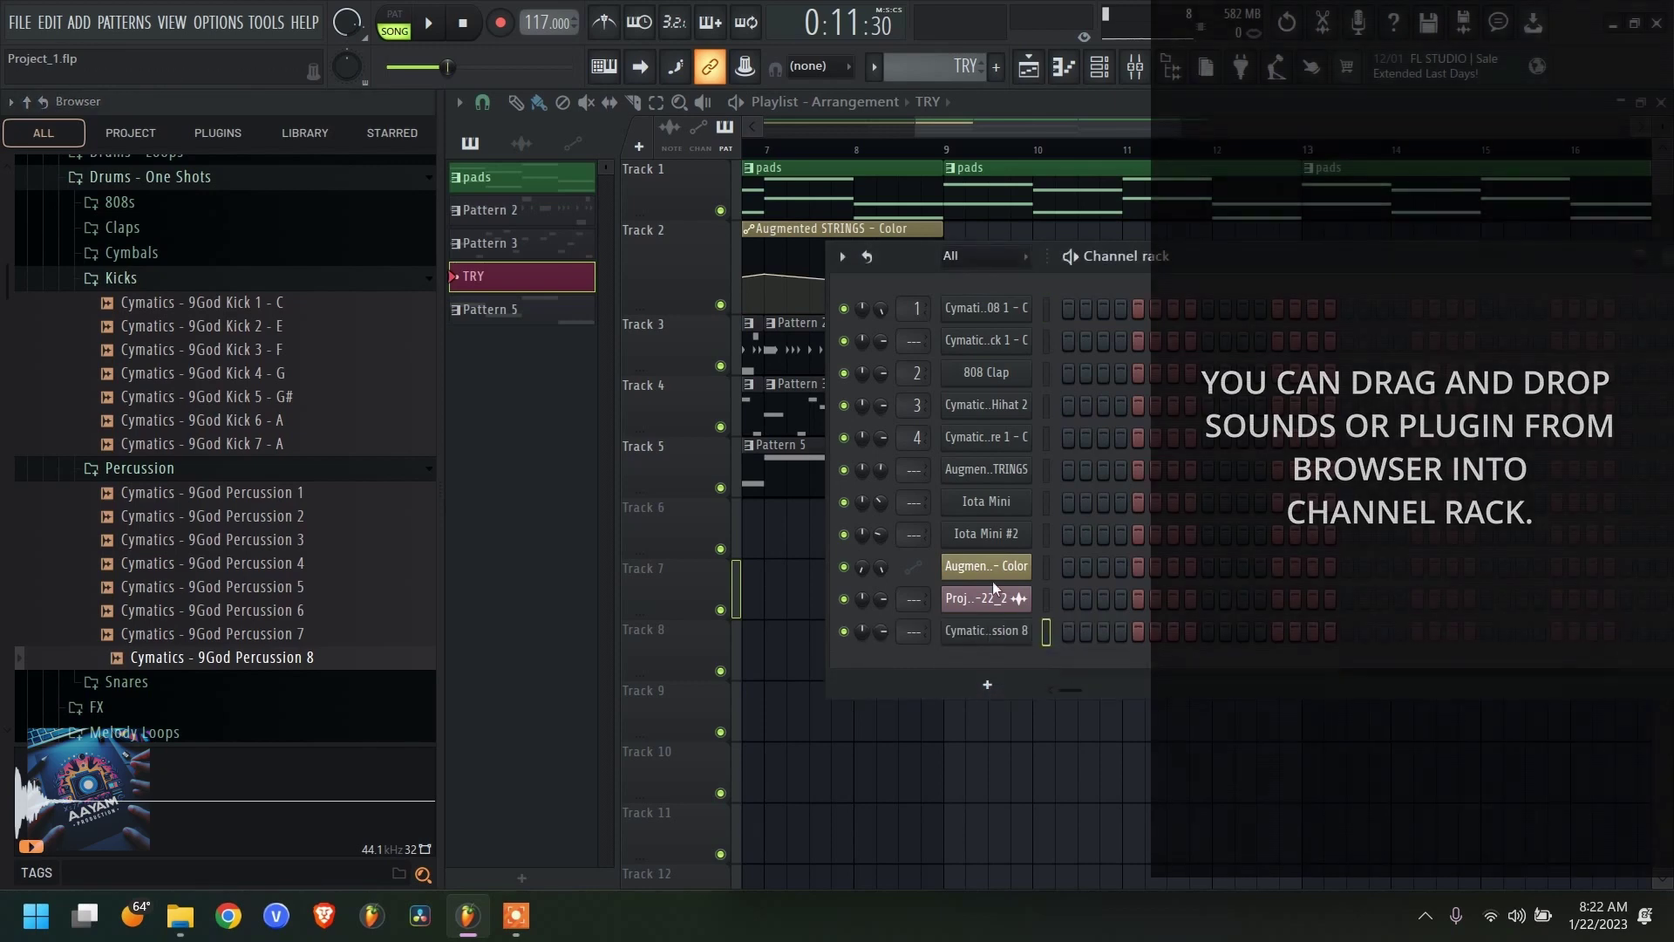
pyautogui.click(1170, 66)
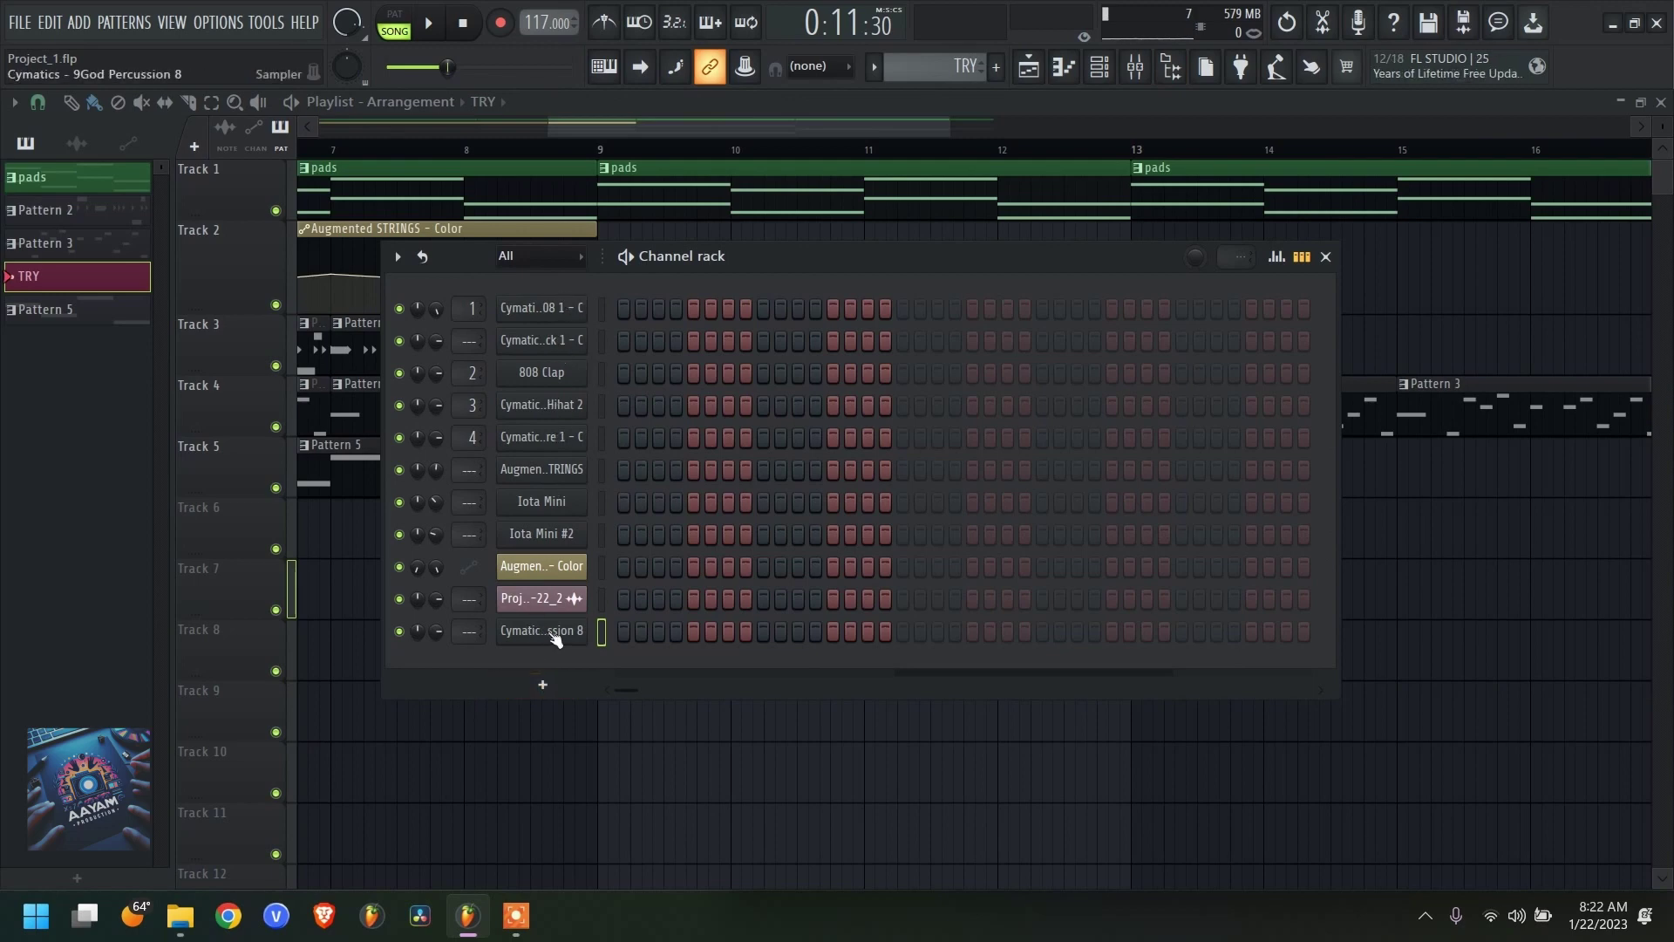
pyautogui.keyDown('shift'); pyautogui.scroll(3, 555, 639); pyautogui.keyUp('shift')
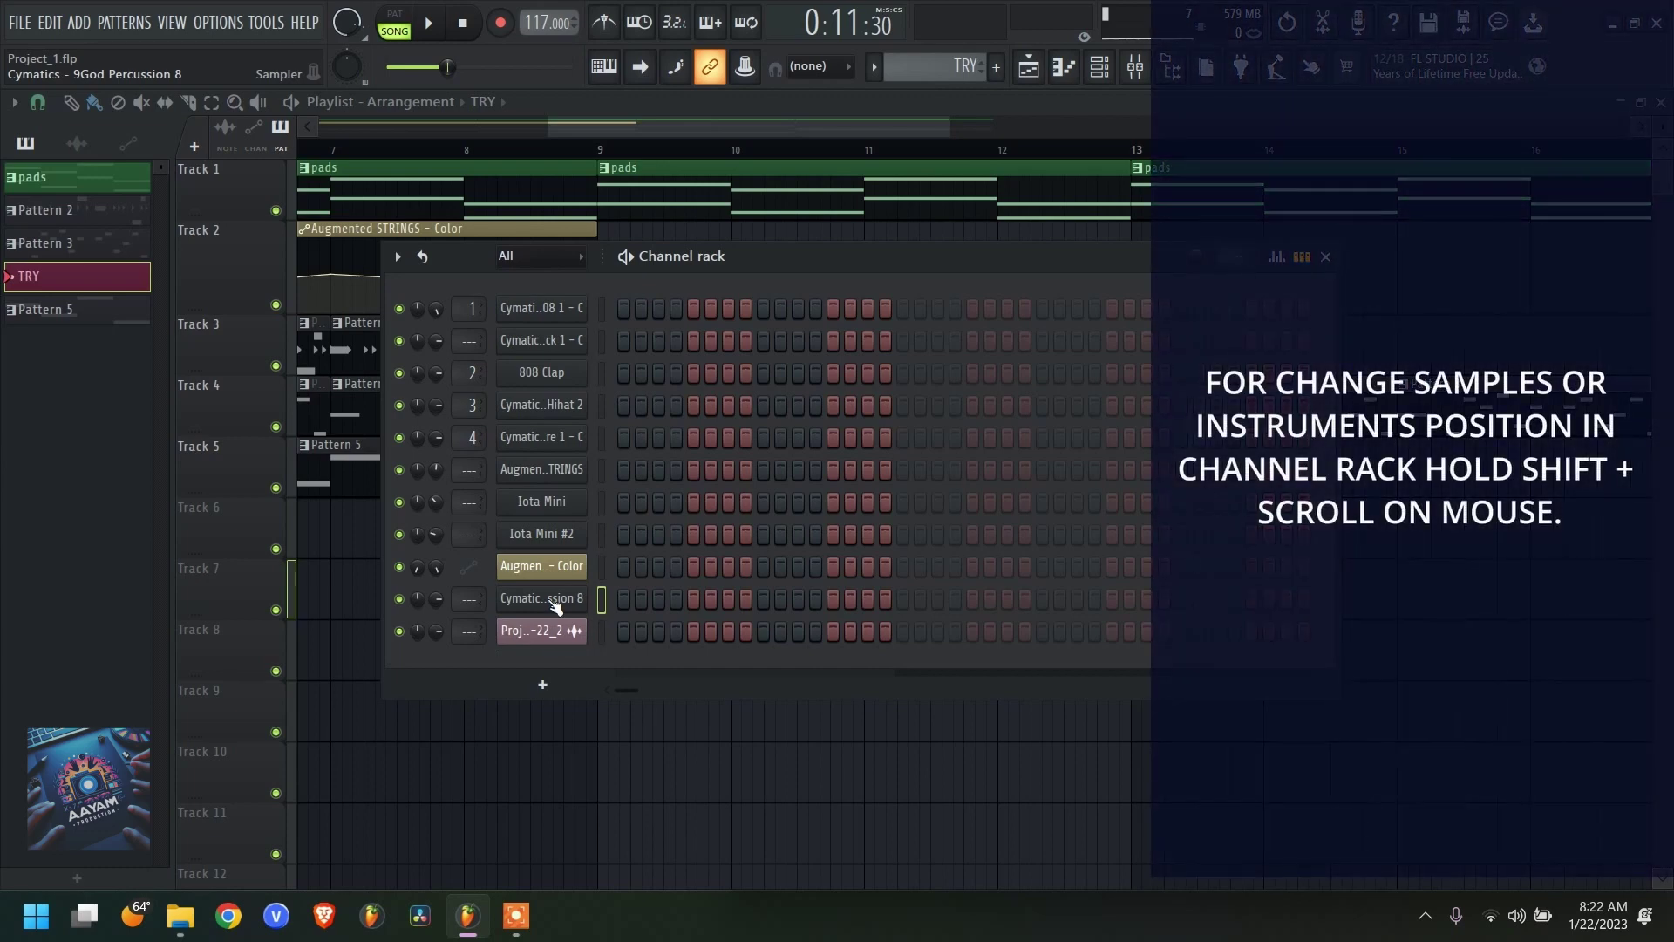
pyautogui.keyDown('shift'); pyautogui.scroll(3, 556, 541); pyautogui.keyUp('shift')
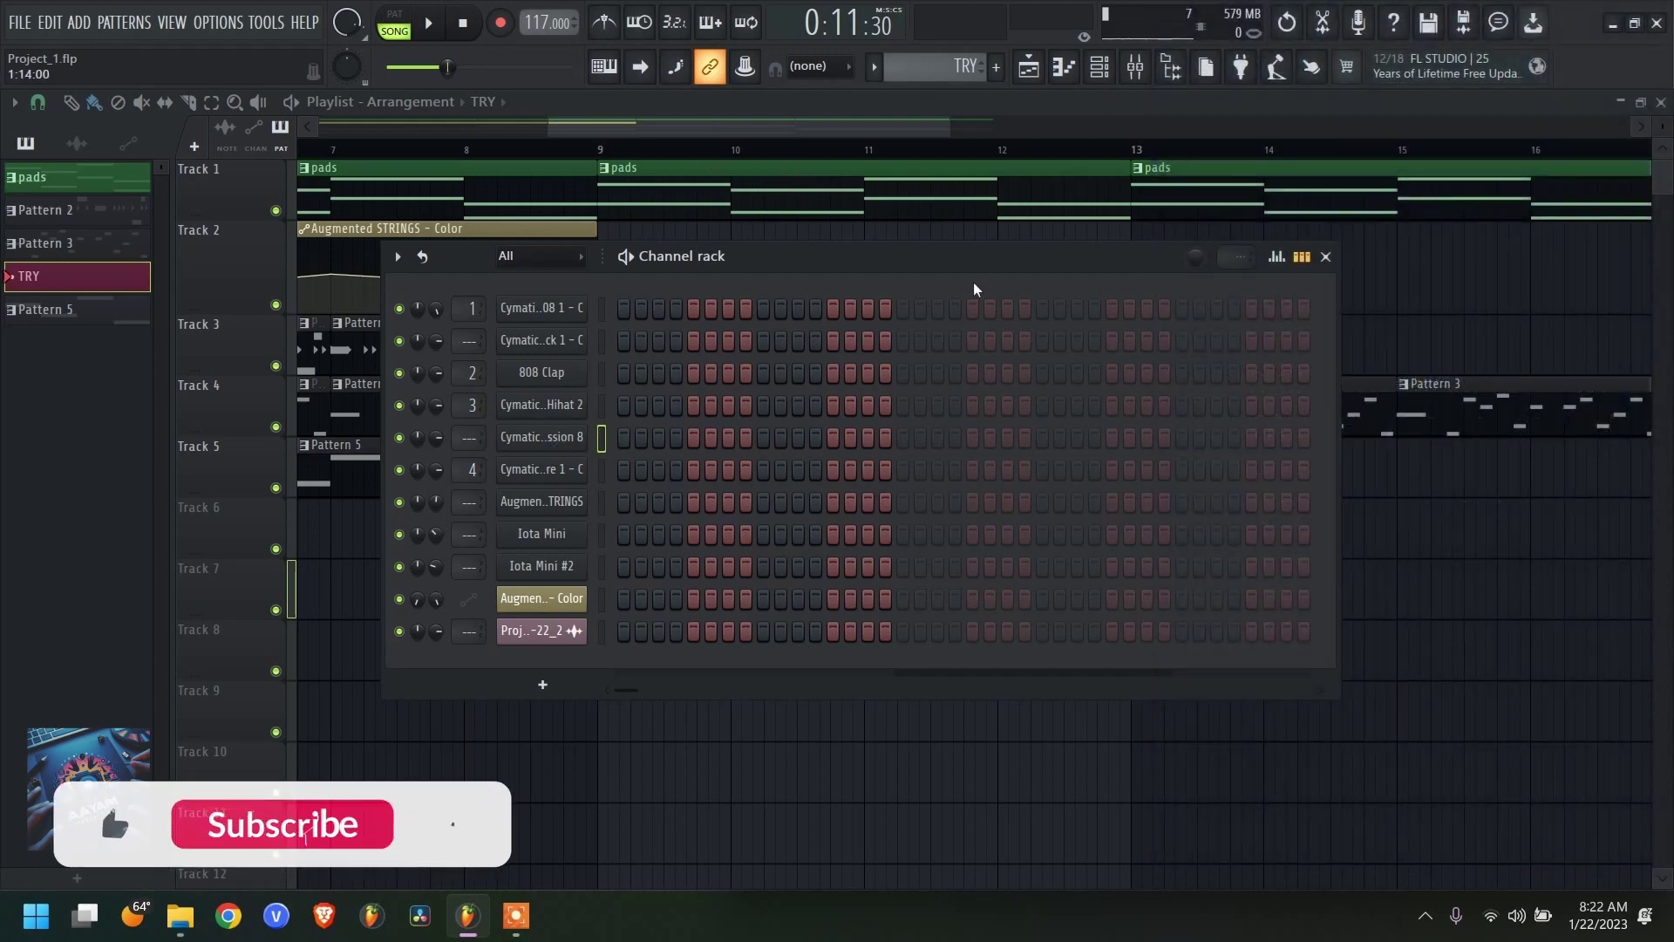
# - Switch playback to pattern mode and place kick hits on steps 1, 5, 9 and 13 of the TRY pattern
pyautogui.moveTo(955, 257); pyautogui.dragTo(975, 204)
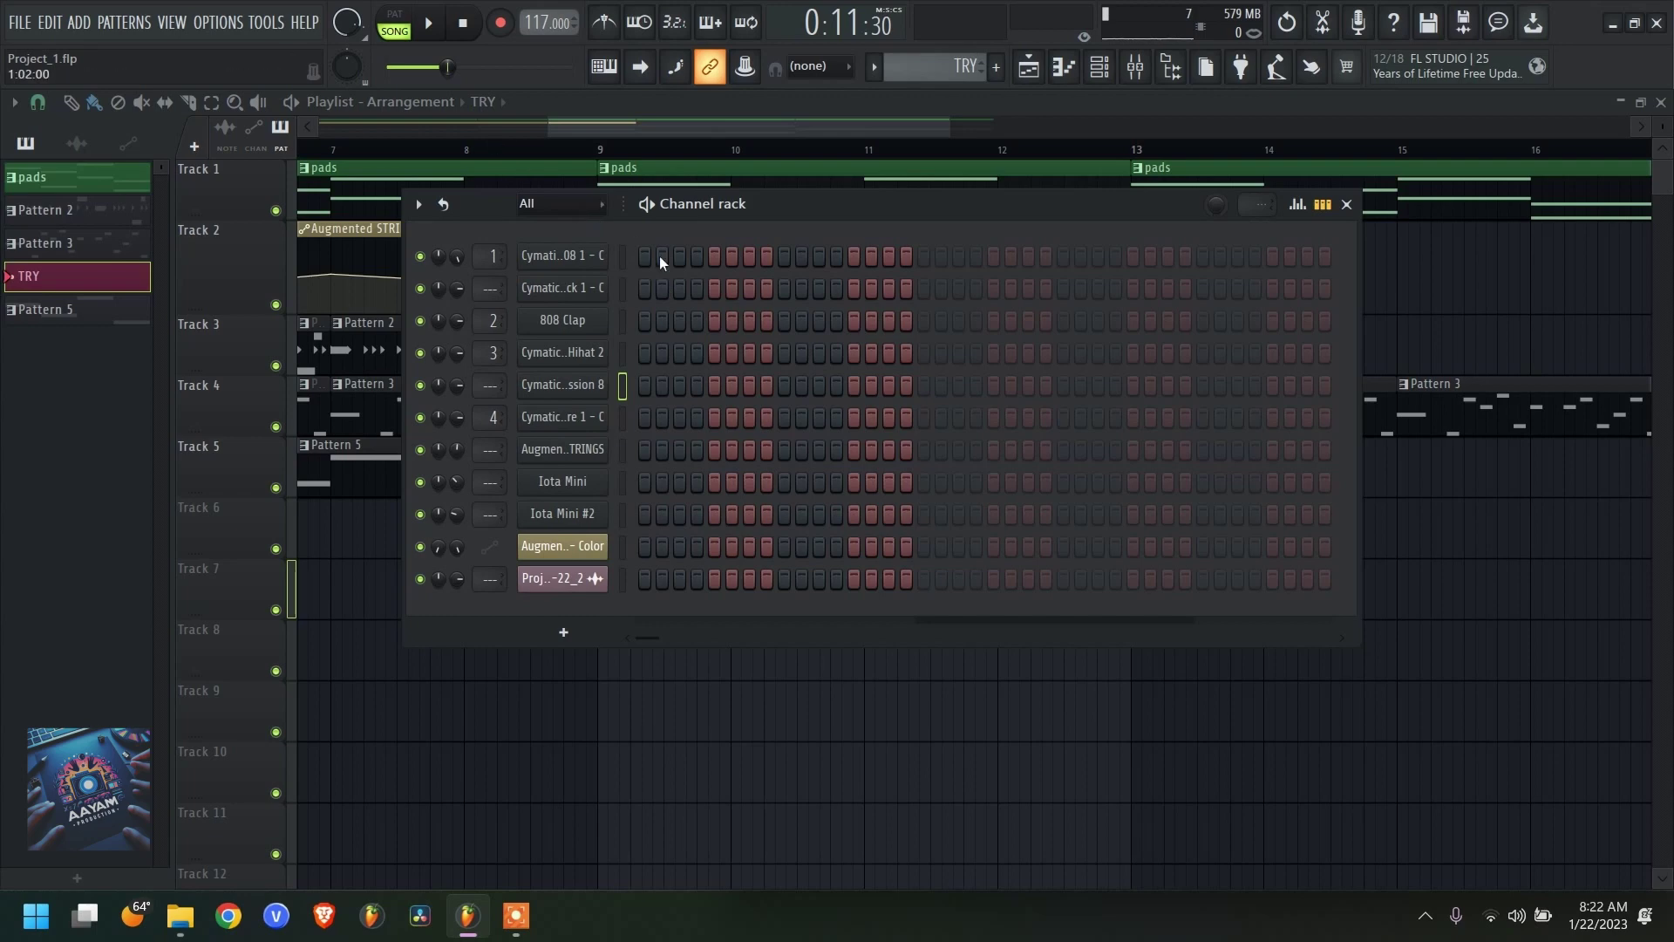
pyautogui.press('l')
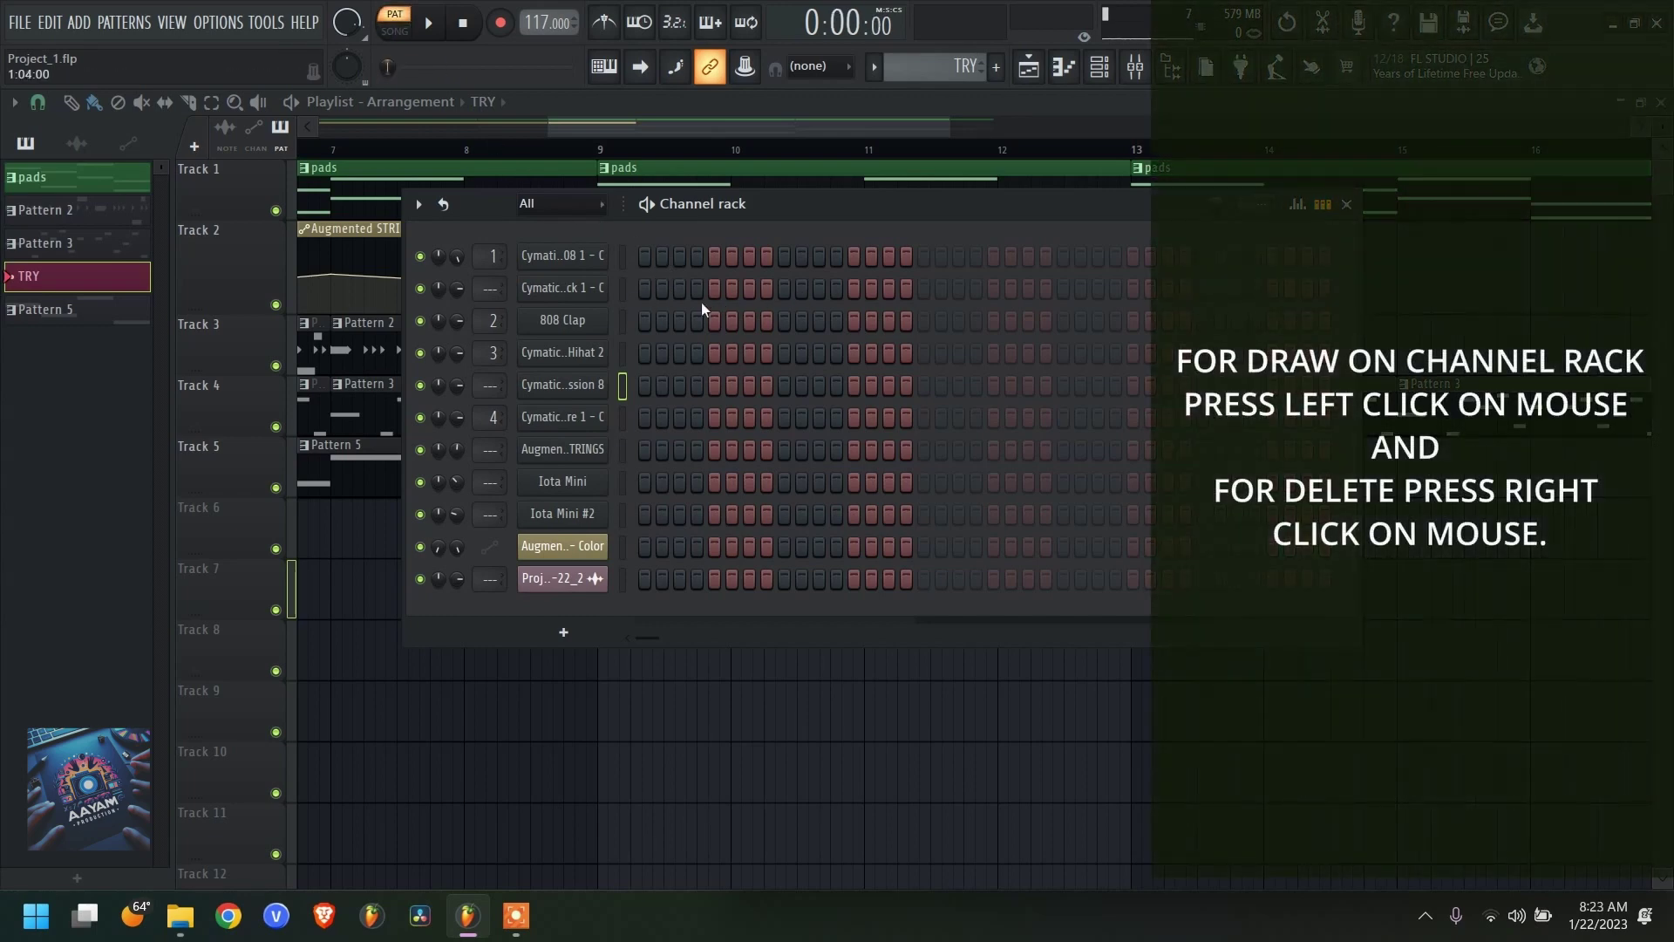
pyautogui.click(645, 292)
pyautogui.click(715, 293)
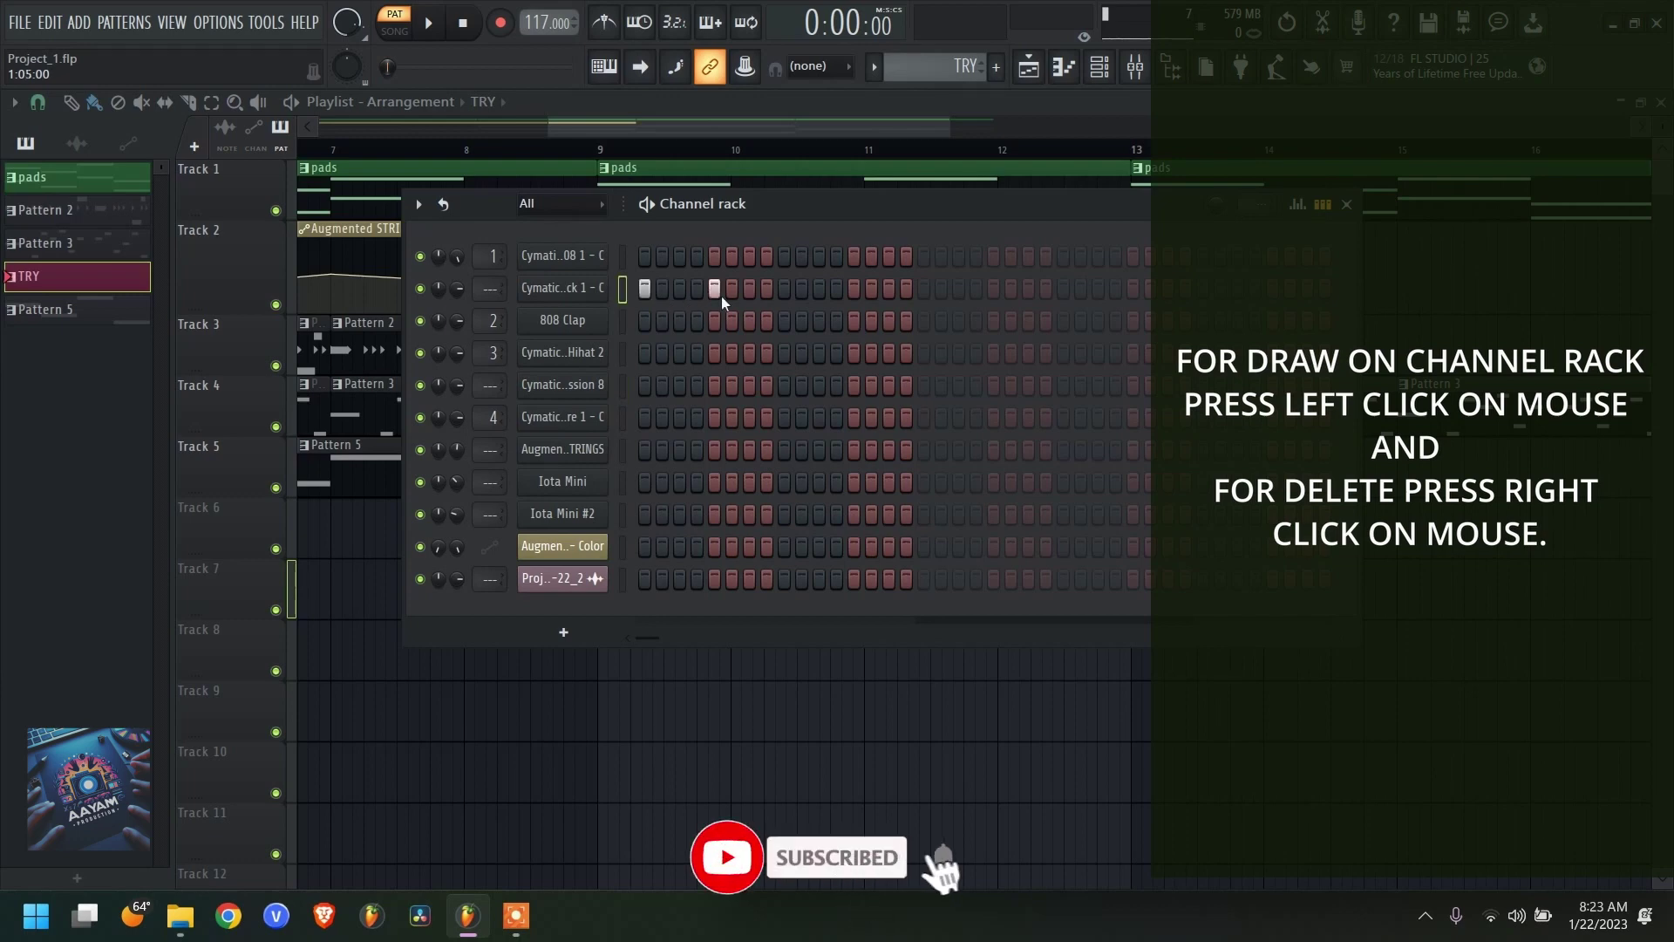
pyautogui.click(784, 290)
pyautogui.click(854, 290)
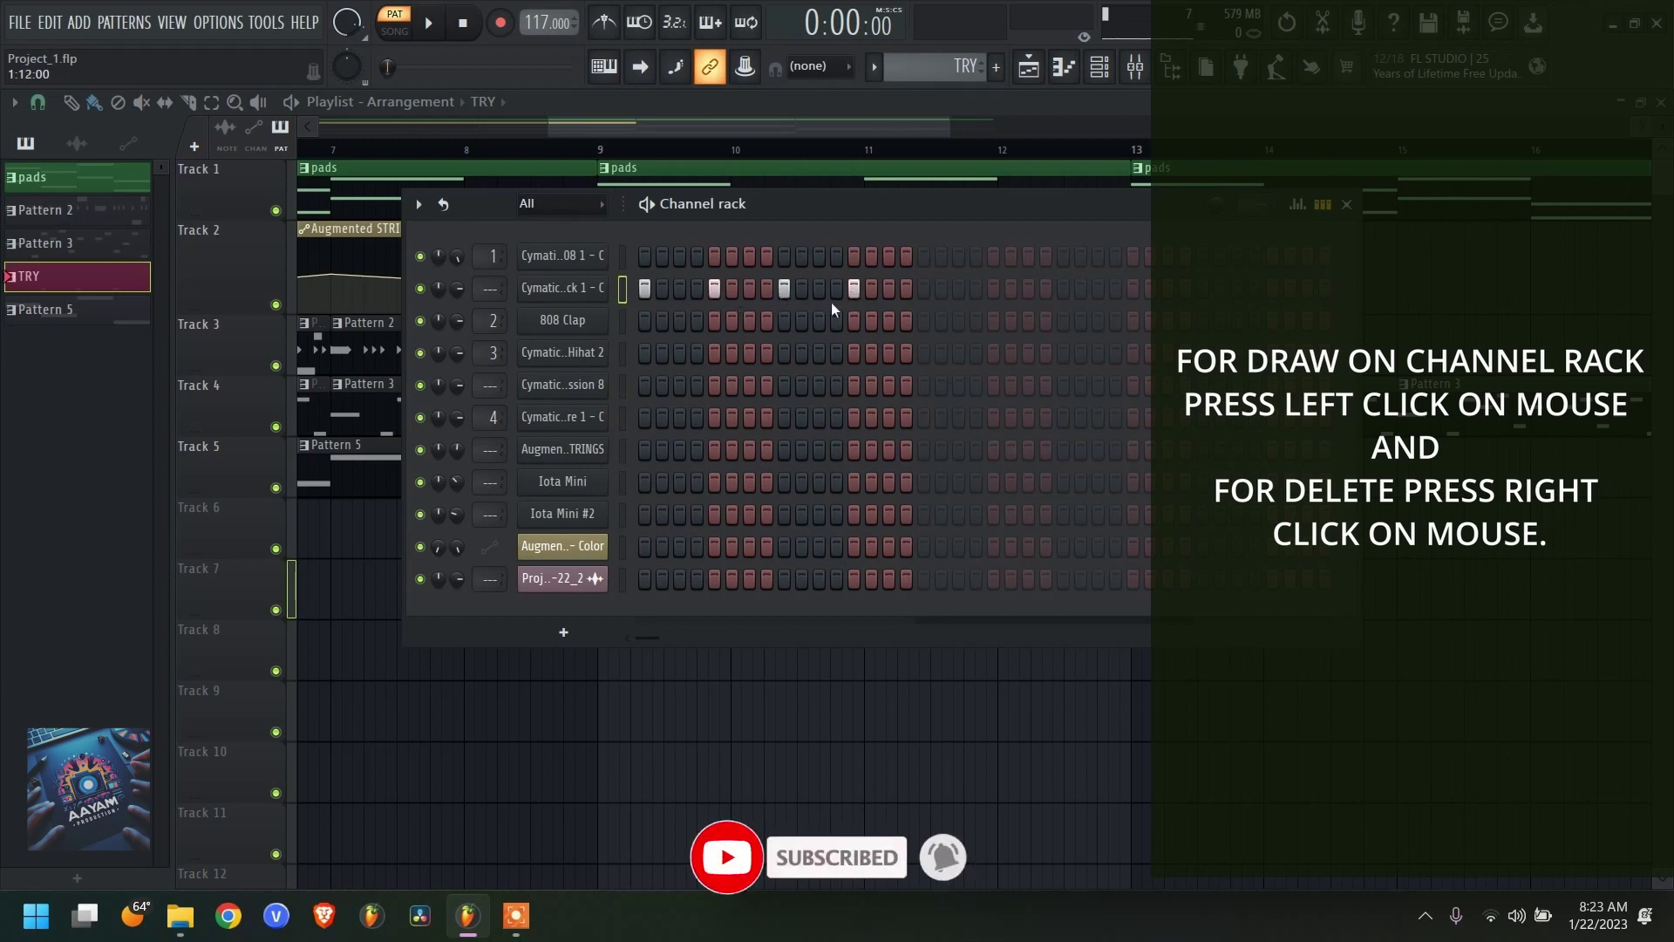
# - Place hits on steps 5 and 13 of the channel below Percussion 8 and play the pattern
pyautogui.click(703, 389)
pyautogui.click(714, 385)
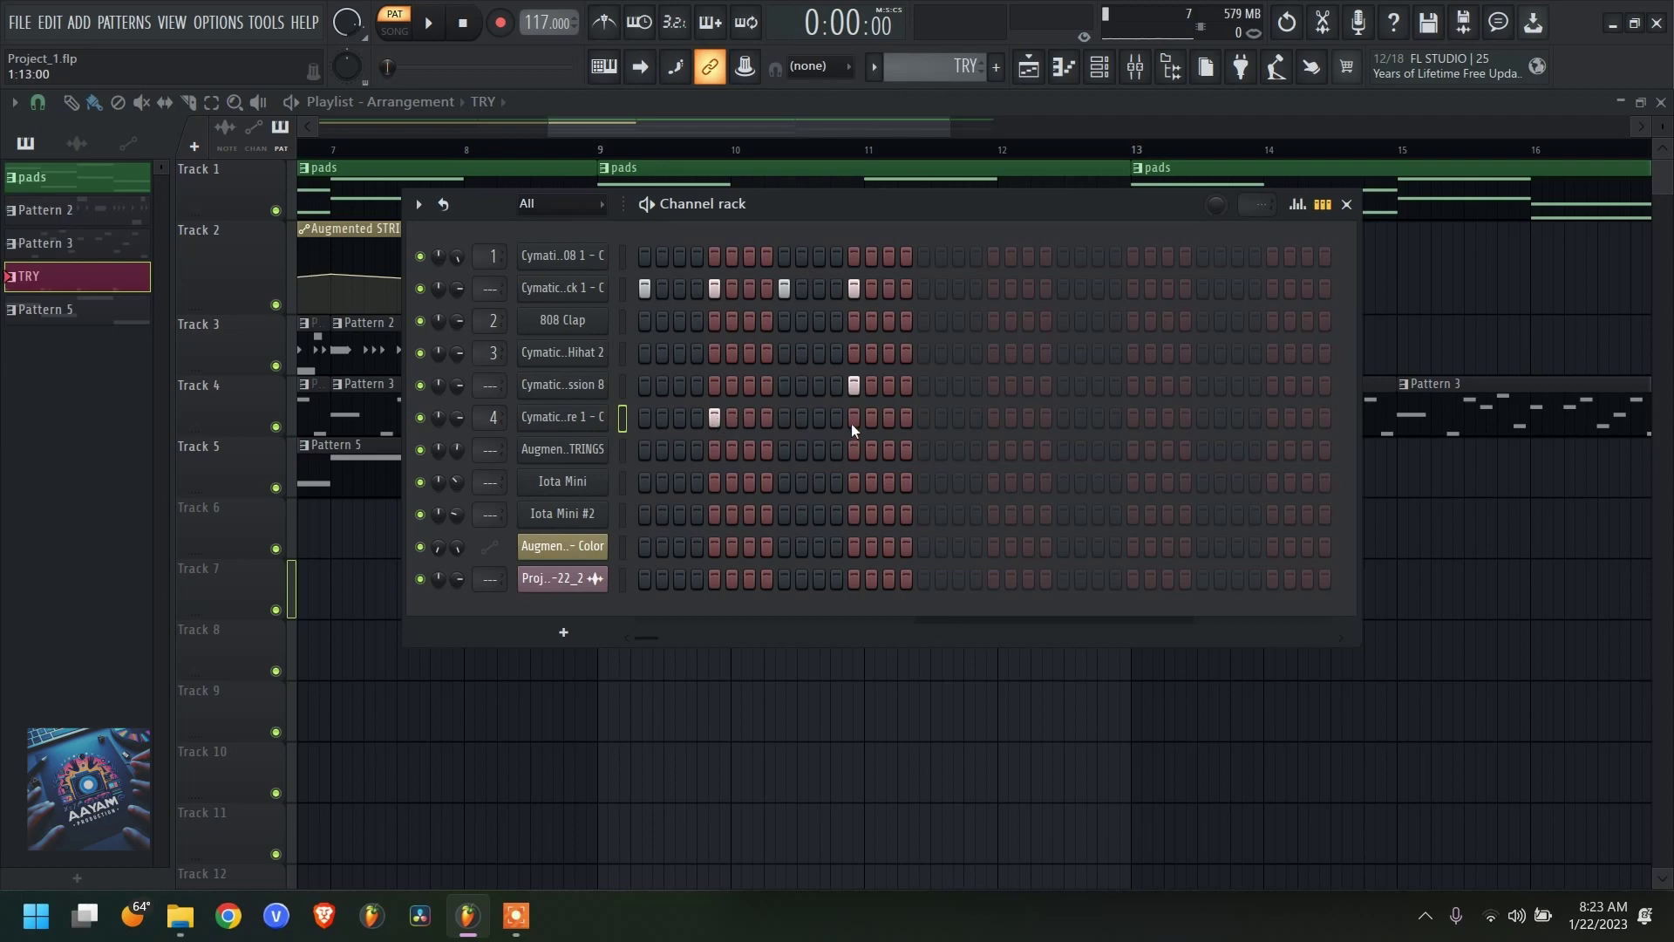
pyautogui.click(855, 387)
pyautogui.press('space')
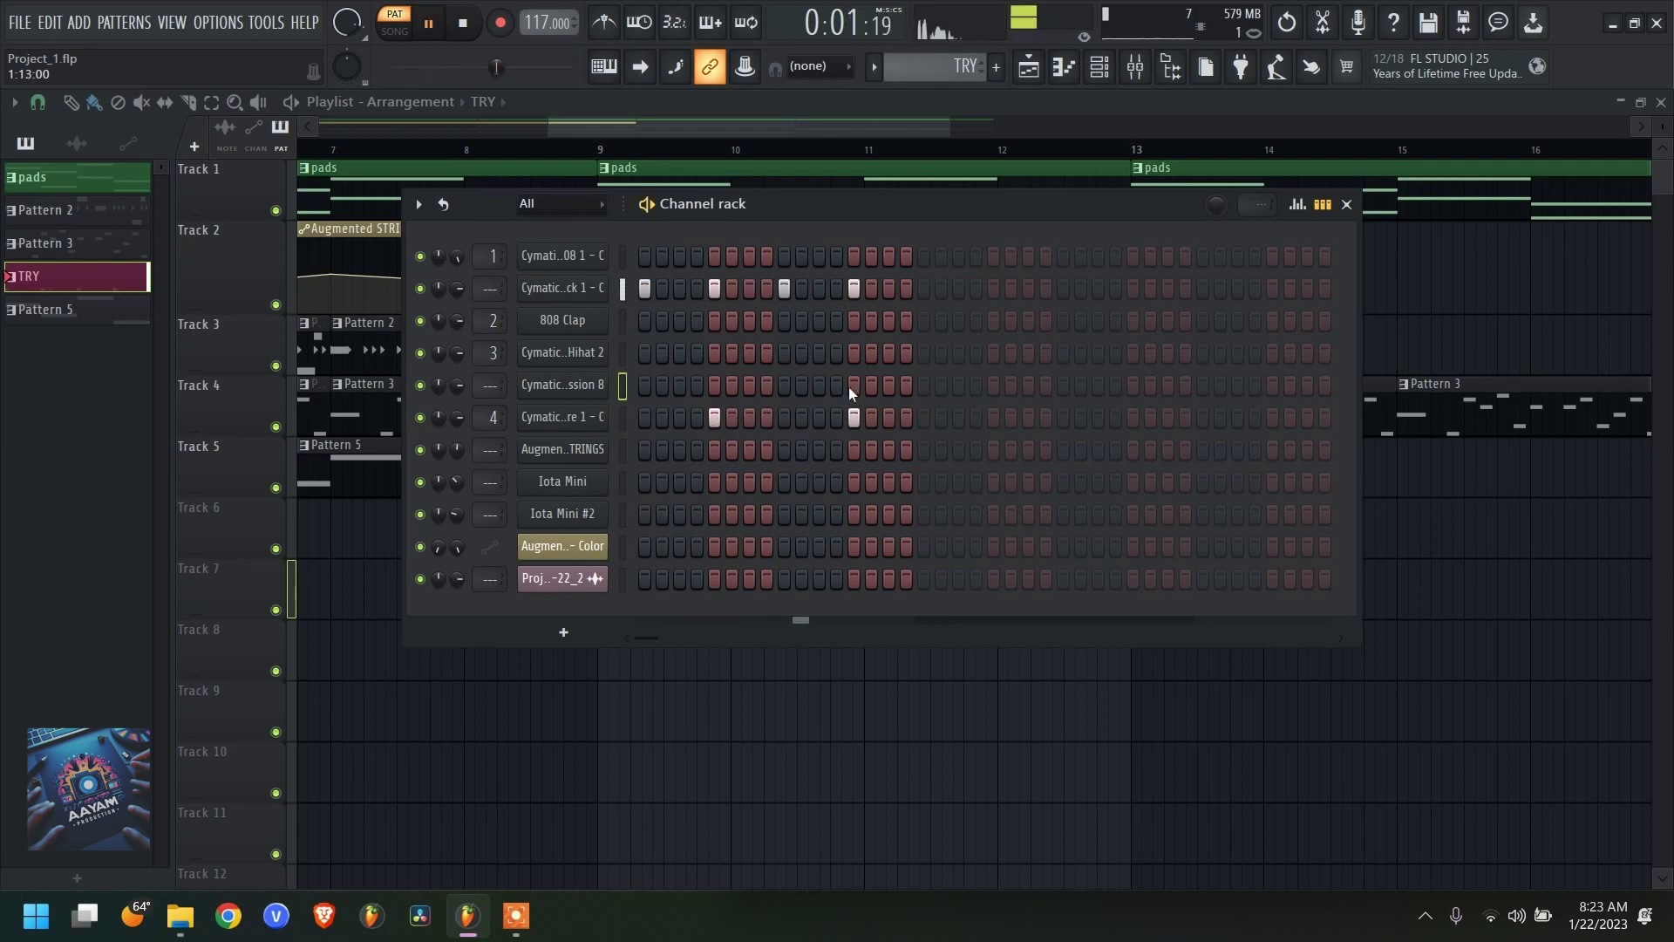
pyautogui.press('space')
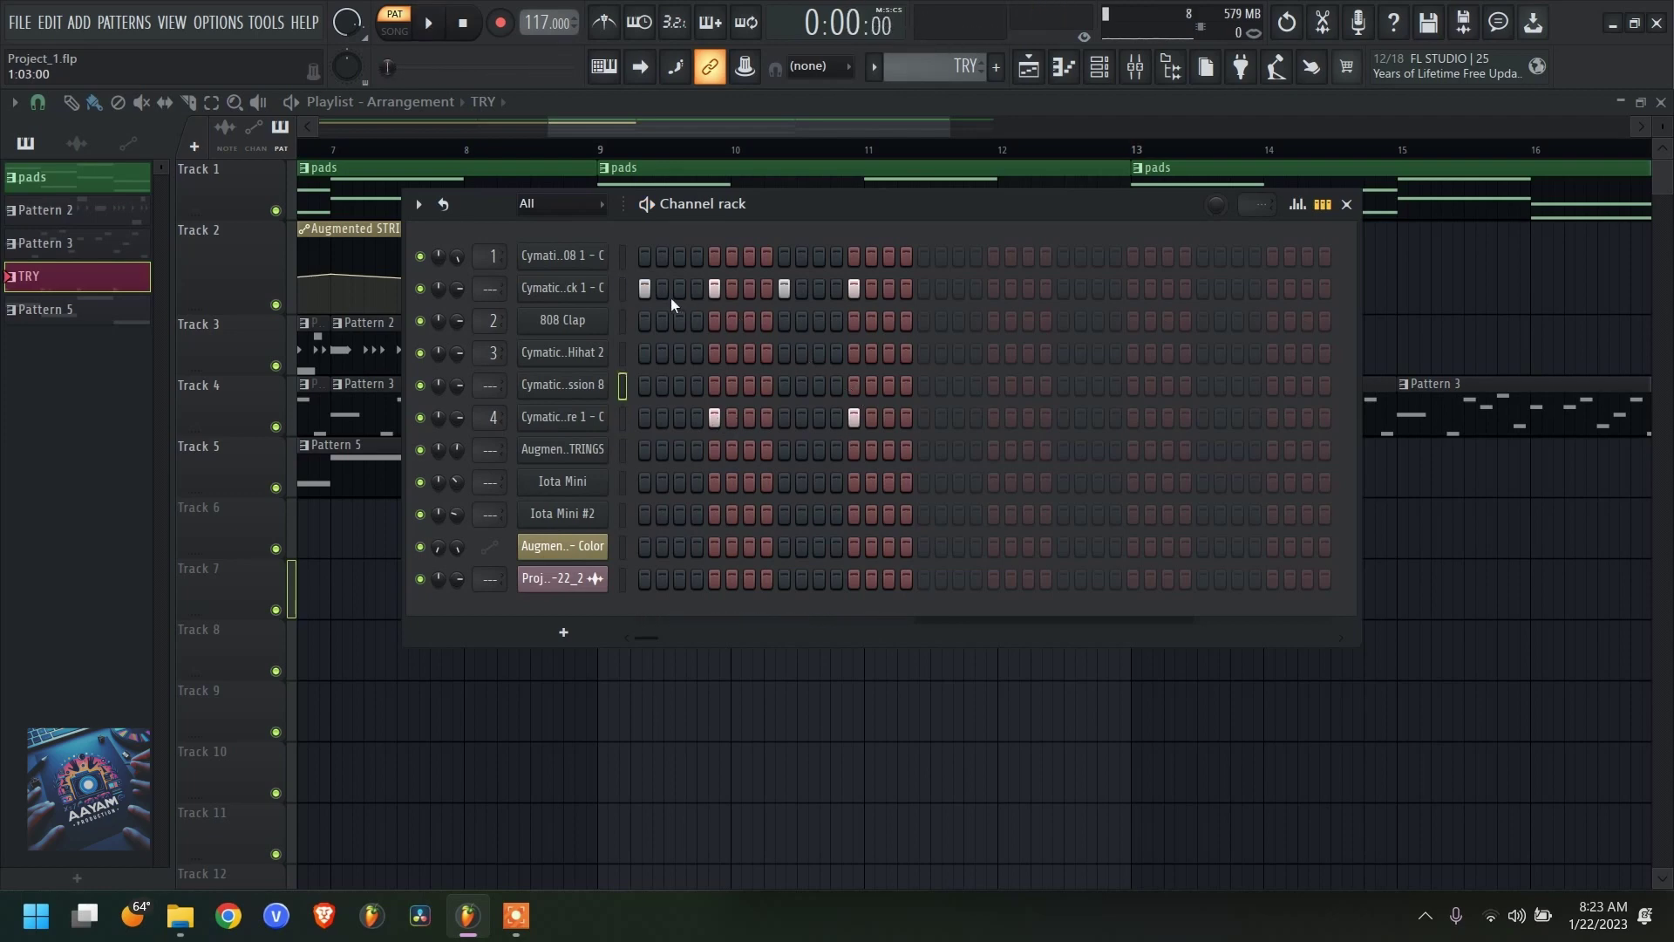
# - Replace the hits below the Percussion 8 channel with 808 Clap hits on steps 5 and 13, and preview the pattern
pyautogui.moveTo(678, 291); pyautogui.dragTo(699, 299)
pyautogui.click(645, 321)
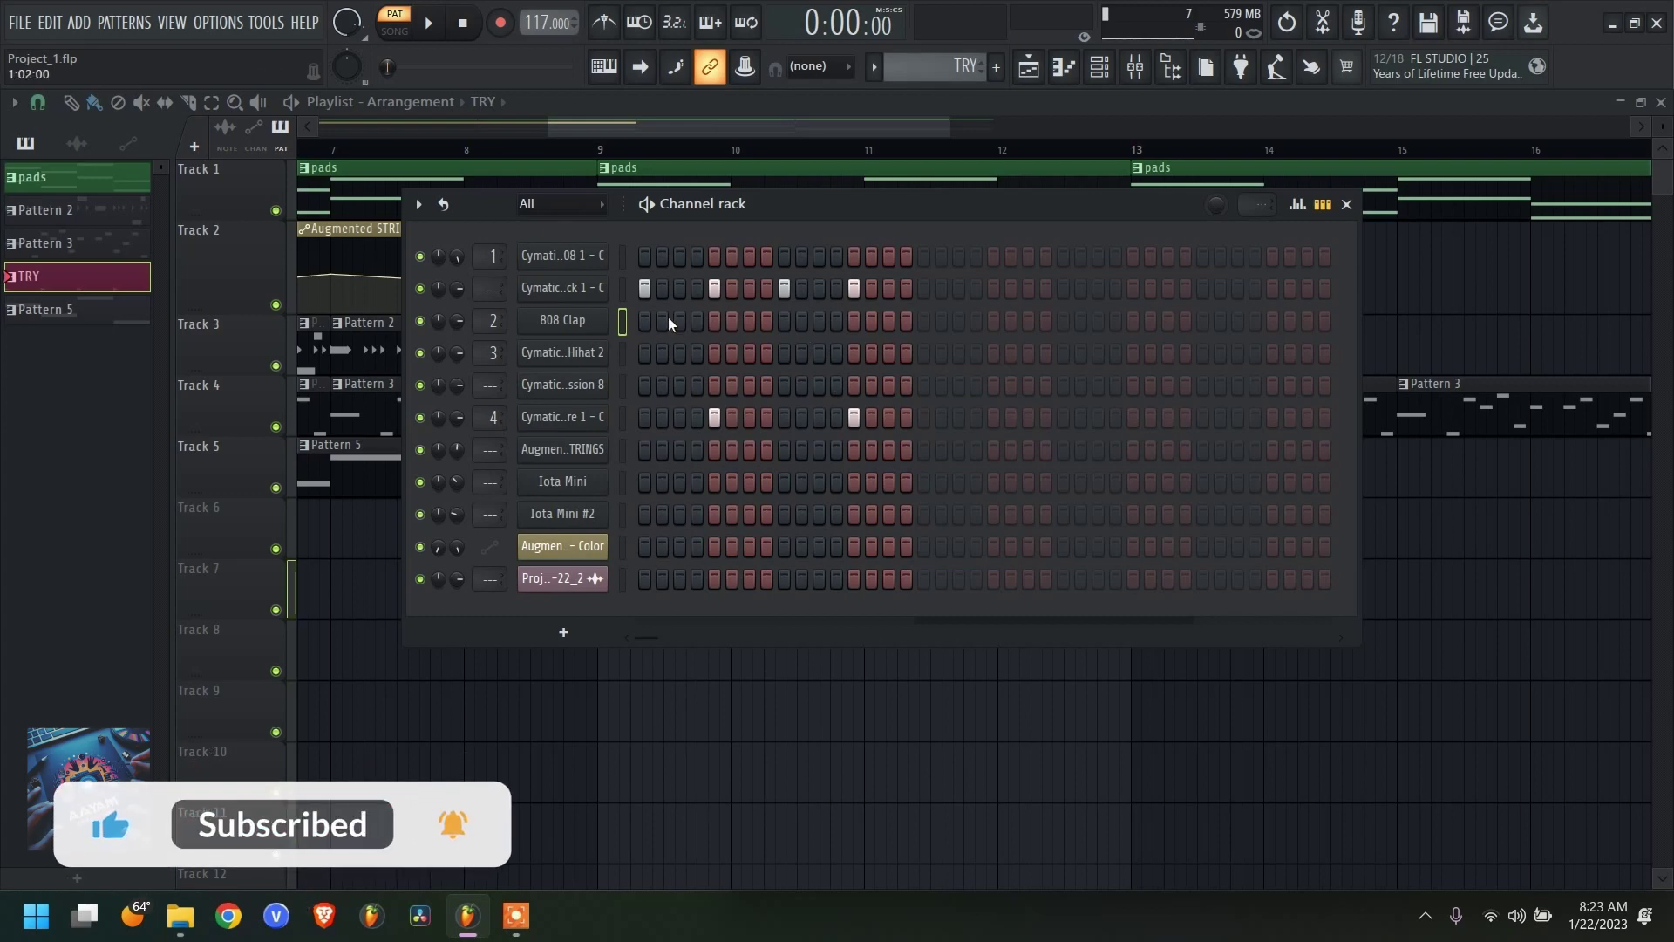
pyautogui.click(679, 321)
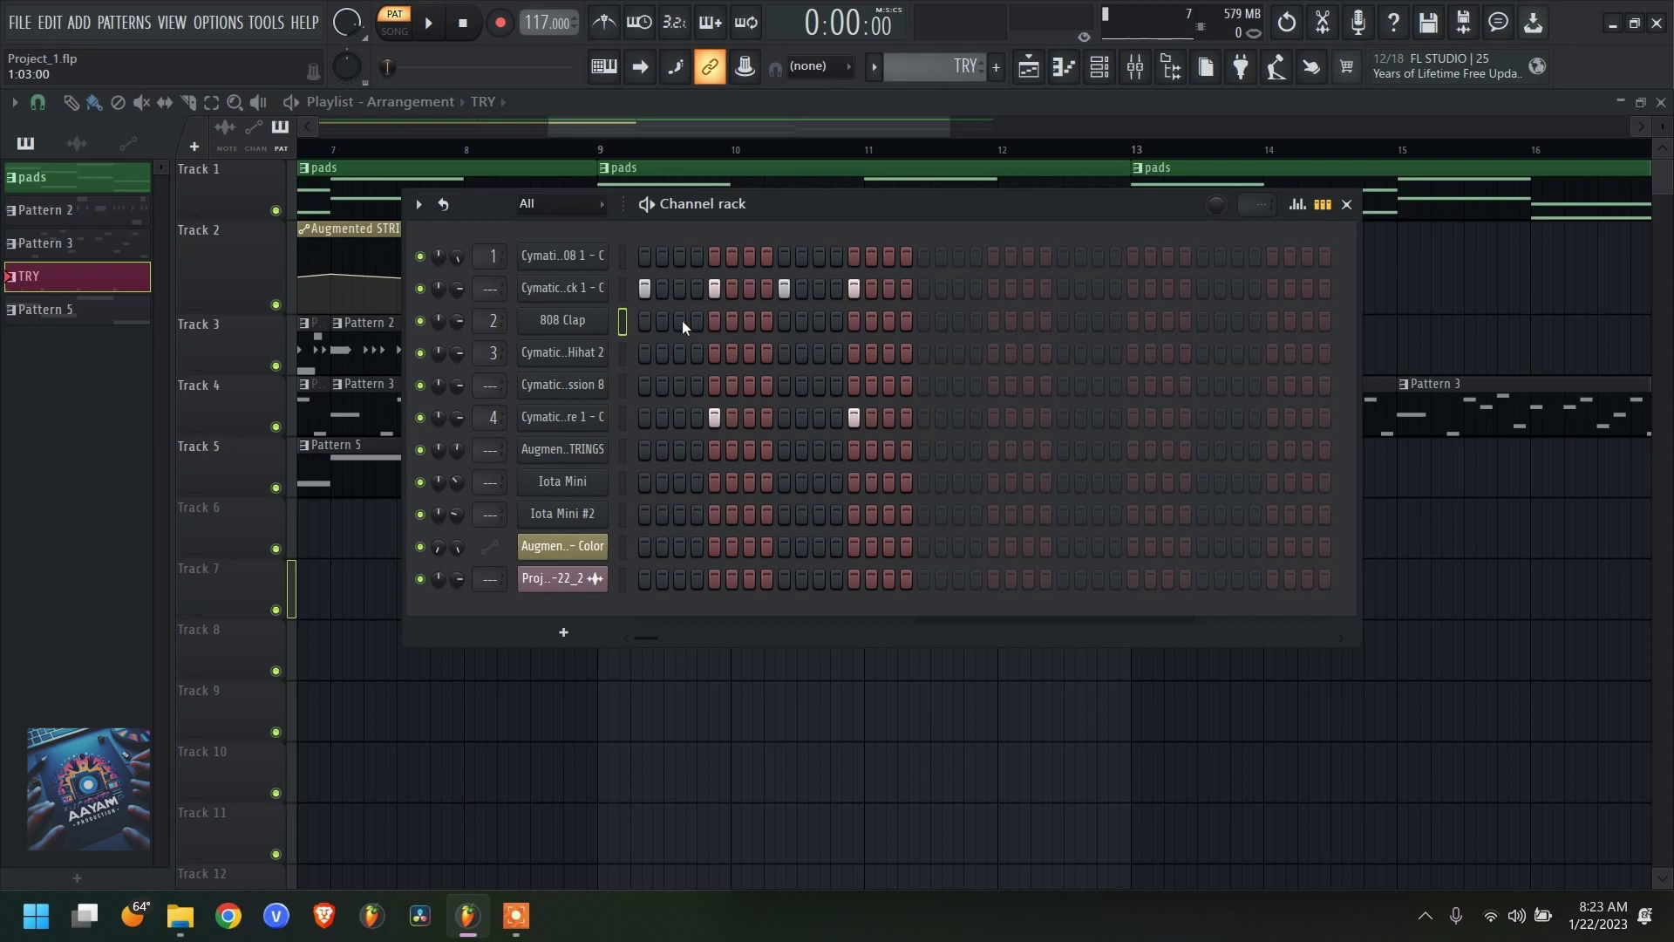
pyautogui.click(711, 328)
pyautogui.press('space')
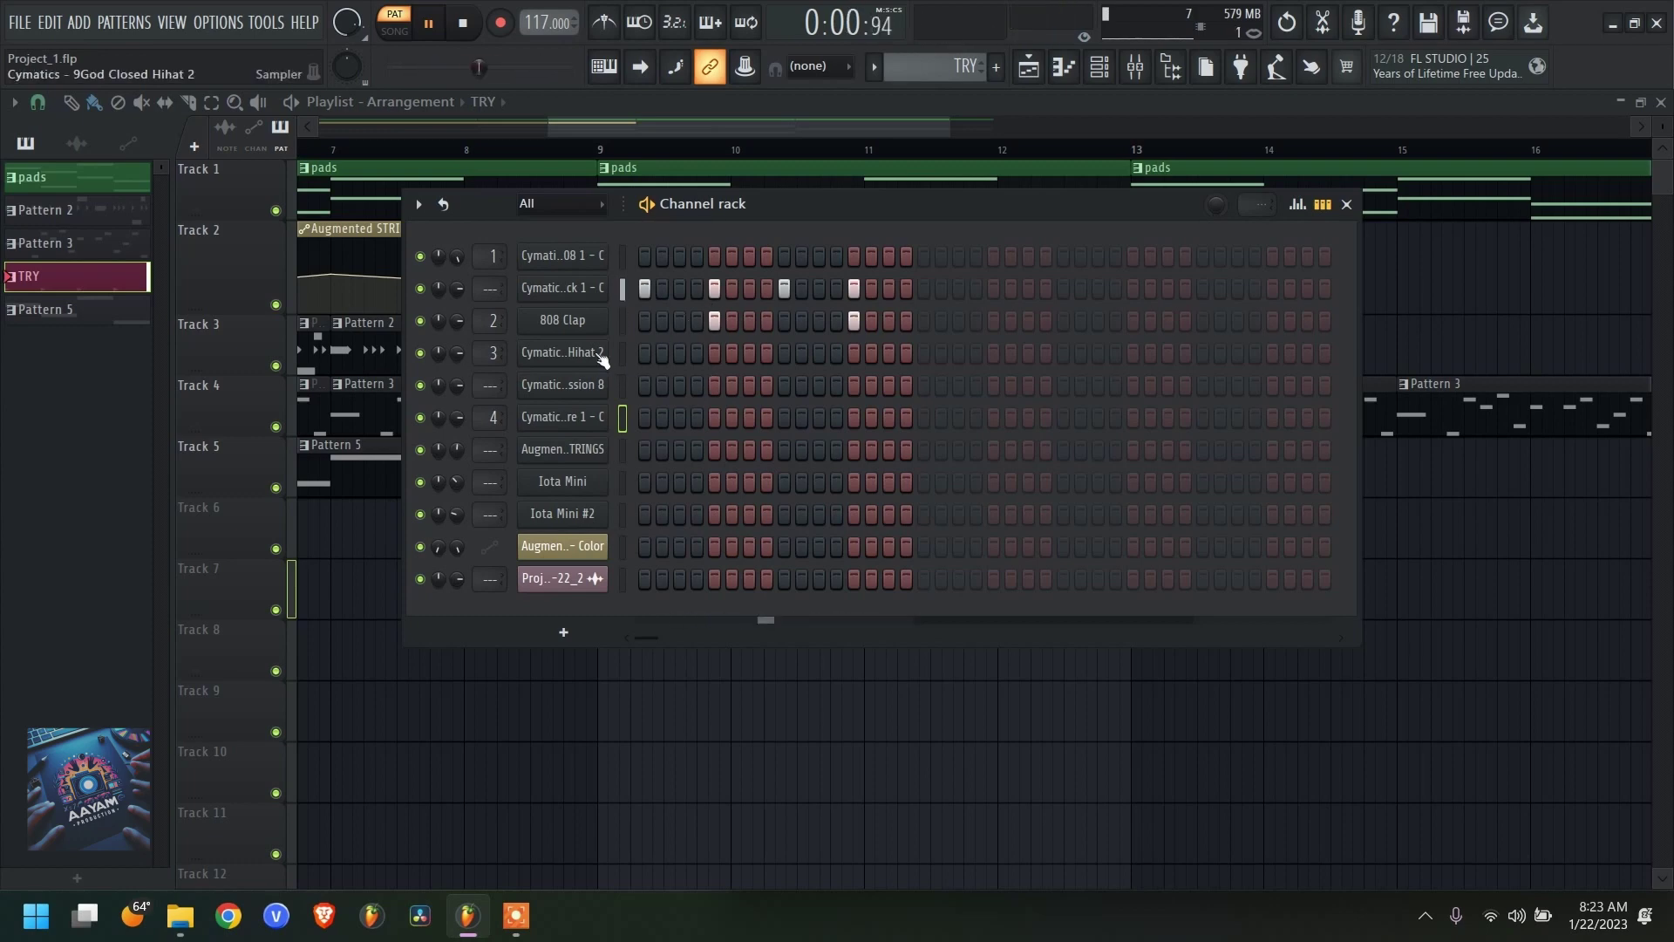
pyautogui.rightClick(606, 352)
pyautogui.press('space')
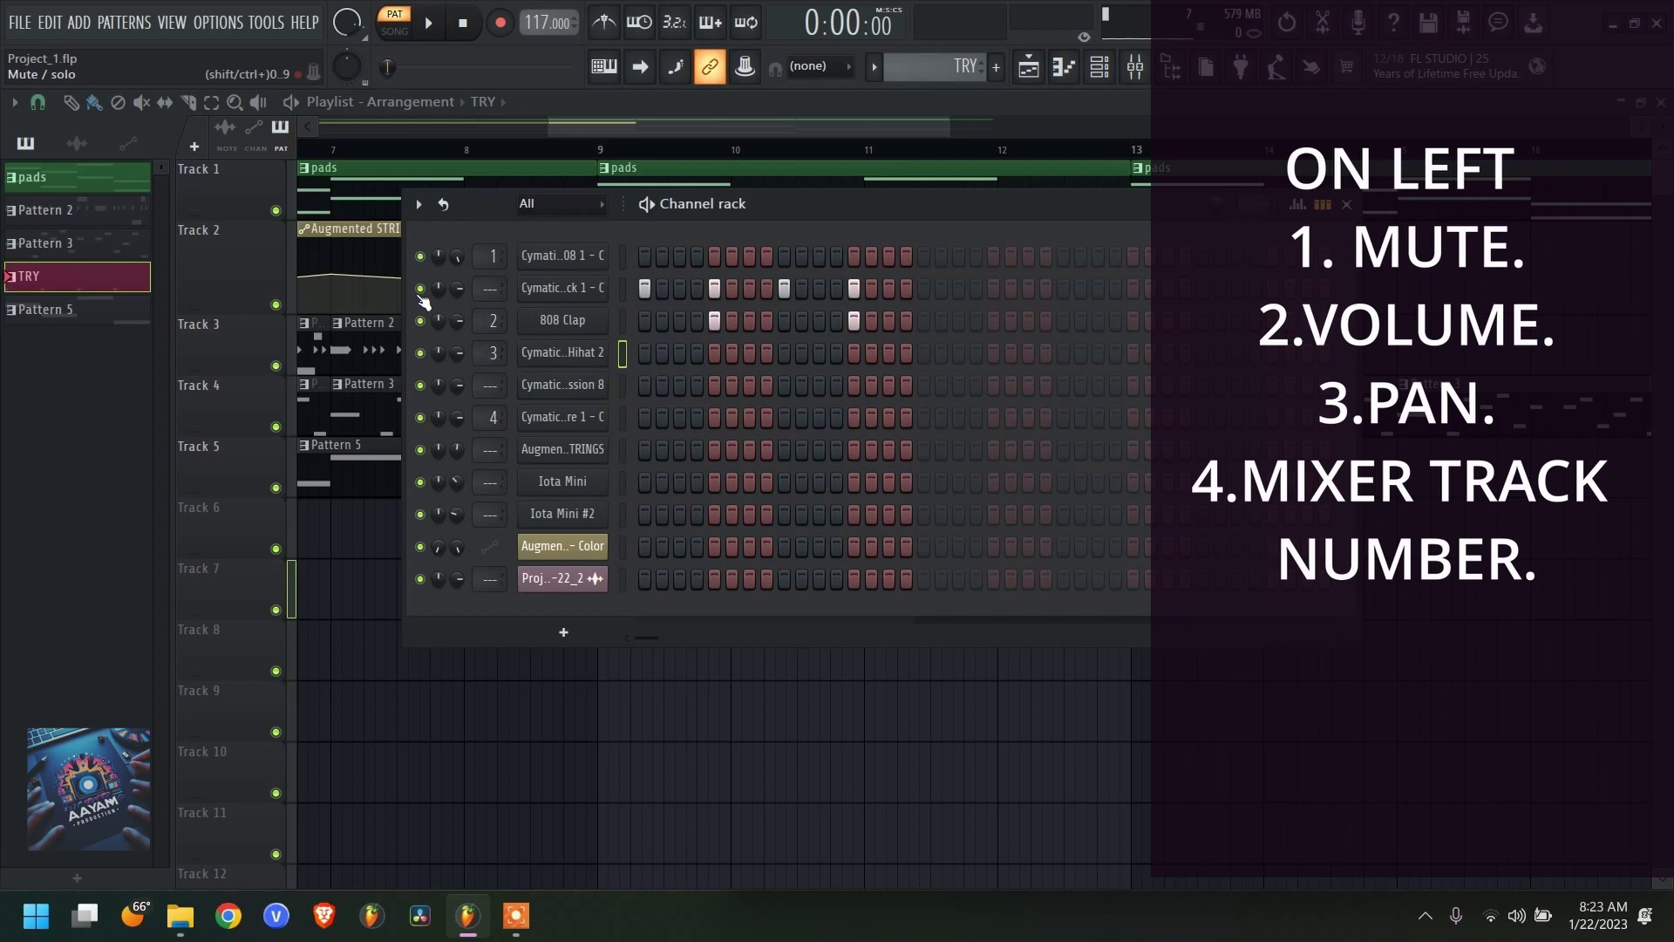
# - Play the pattern with the kick channel muted and again with it unmuted to compare
pyautogui.press('space')
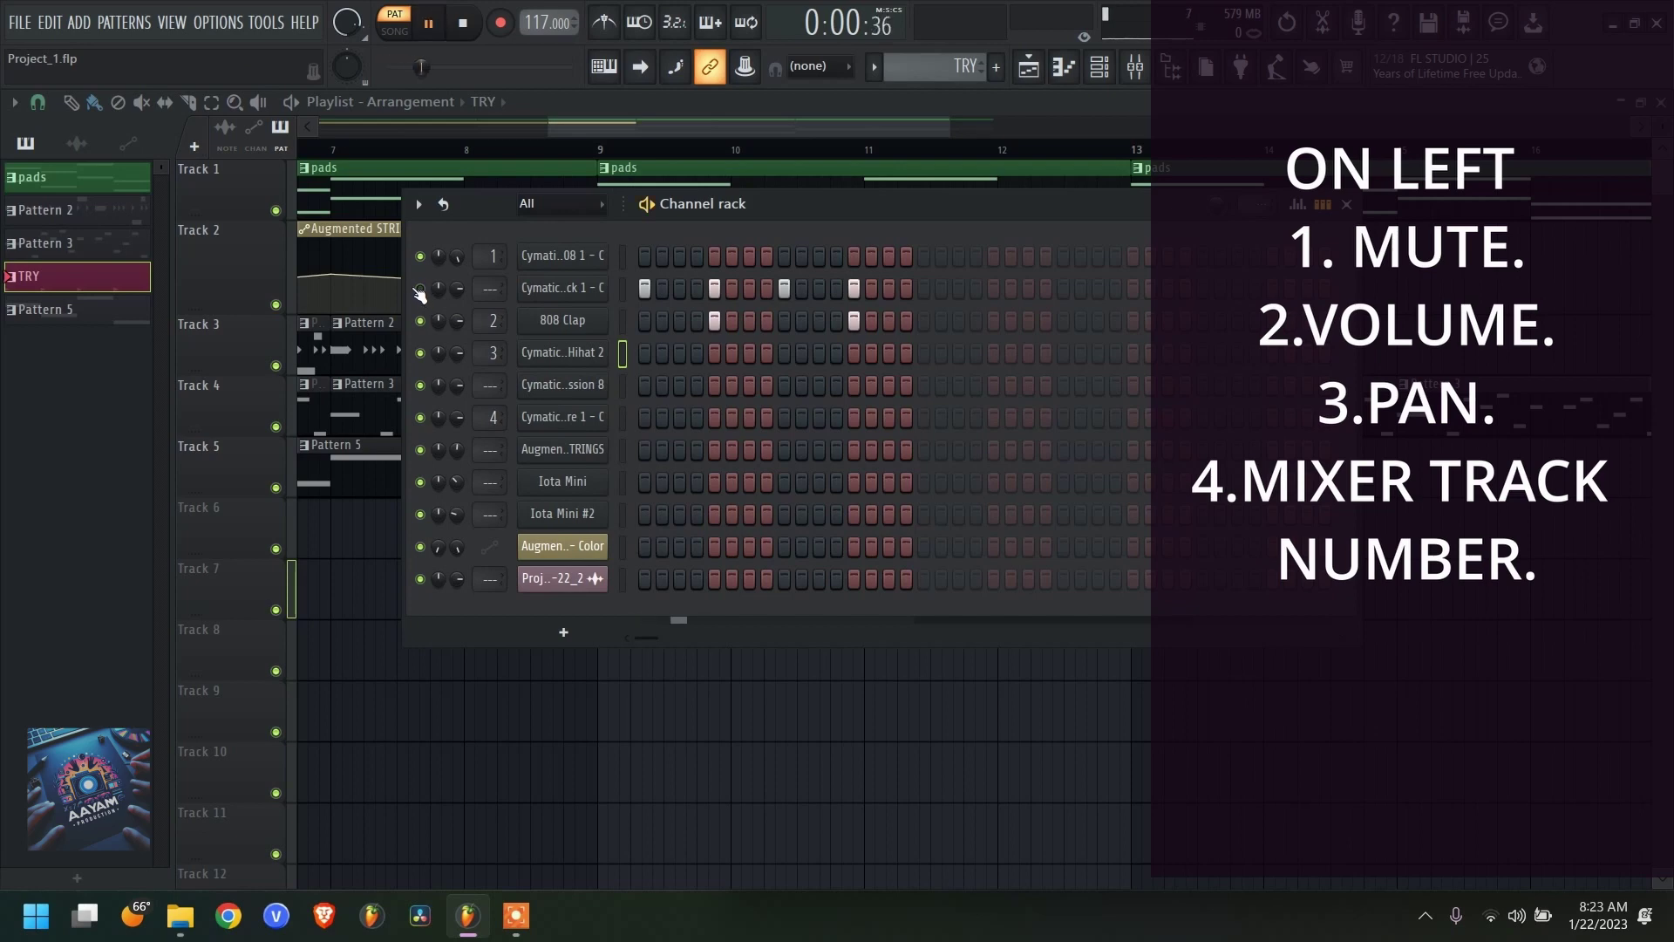
pyautogui.press('space')
pyautogui.press('space')
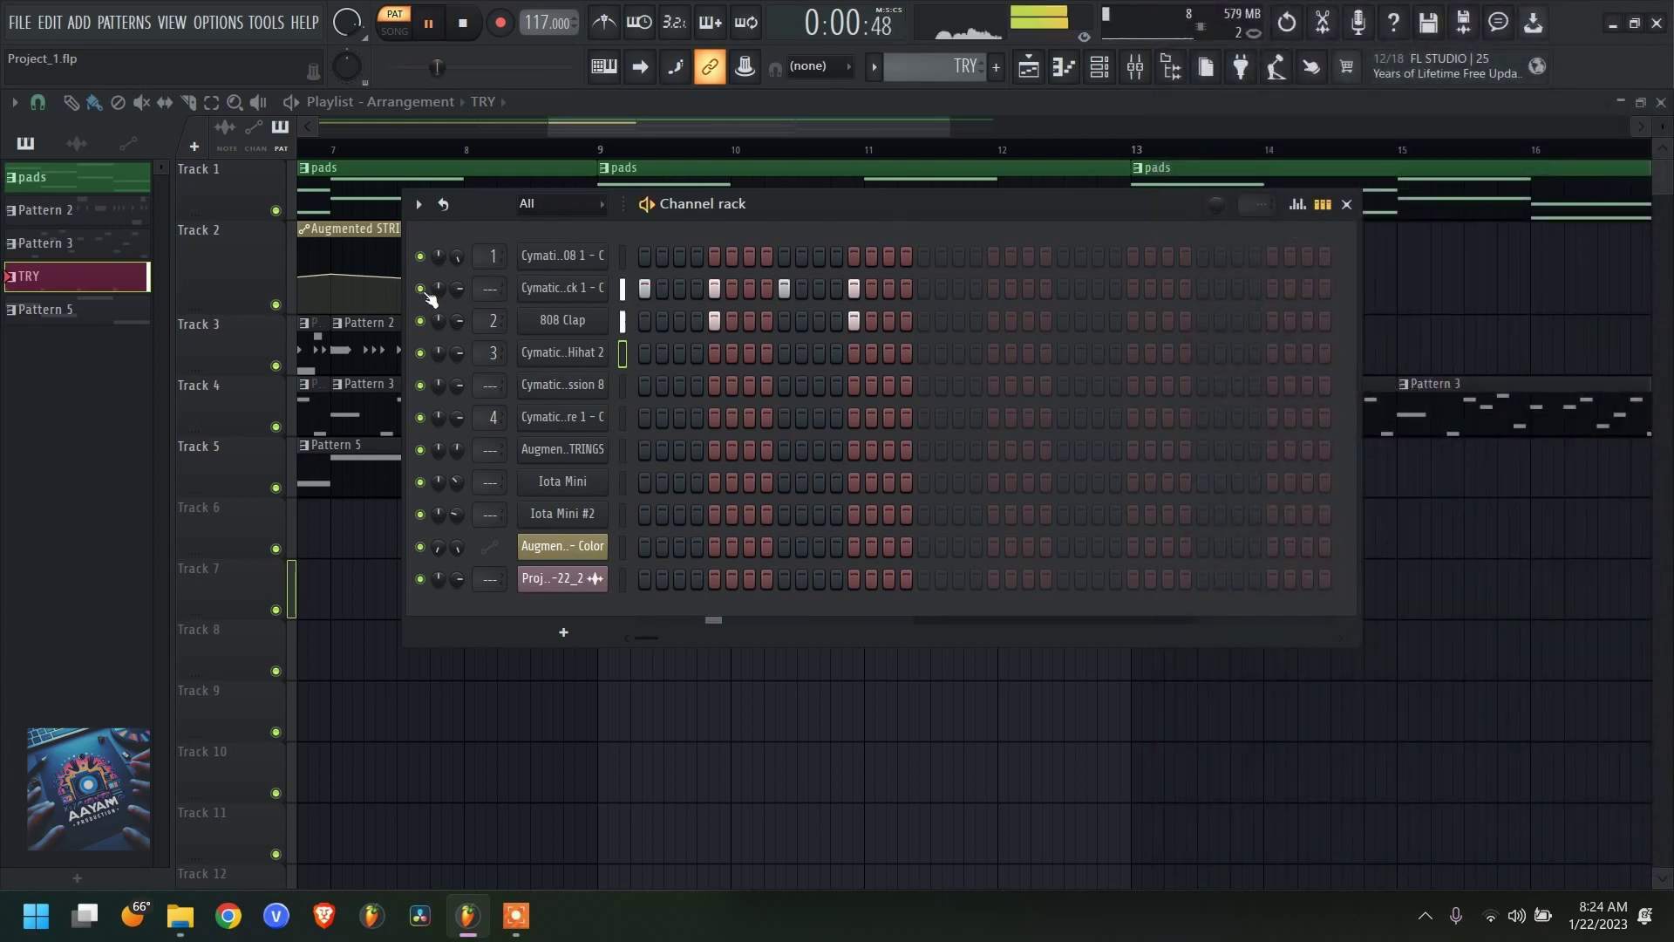
pyautogui.press('space')
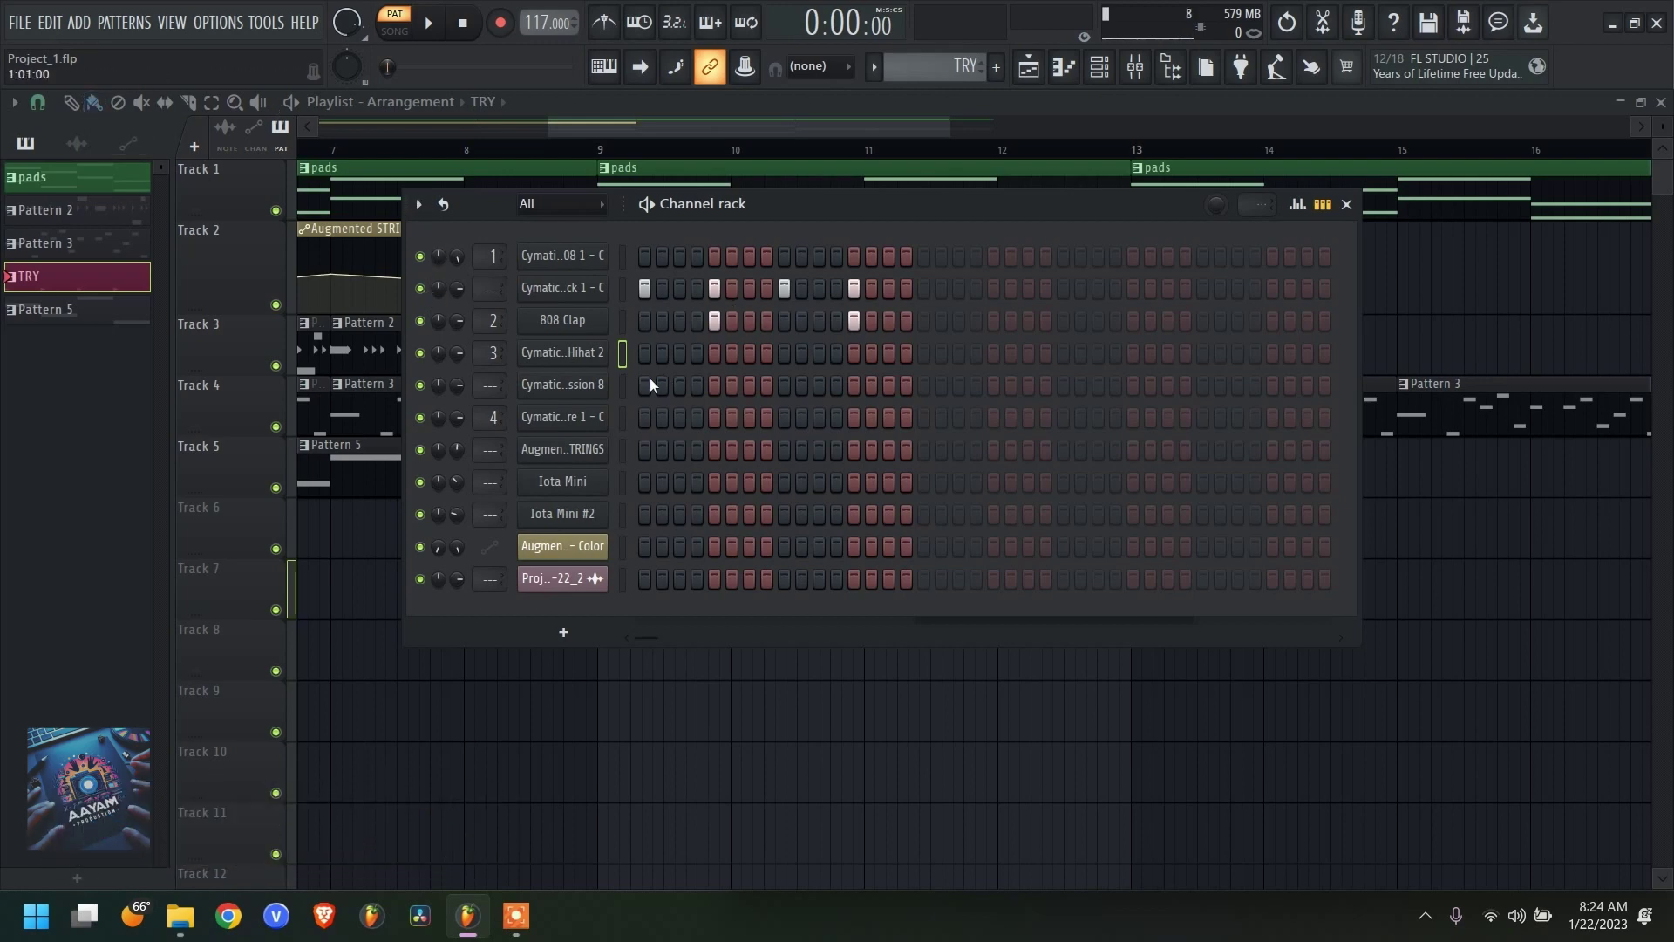
# - Fill each 2 steps on the Closed Hihat 2 channel and preview the pattern with the hi-hat soloed and with all channels on
pyautogui.rightClick(579, 353)
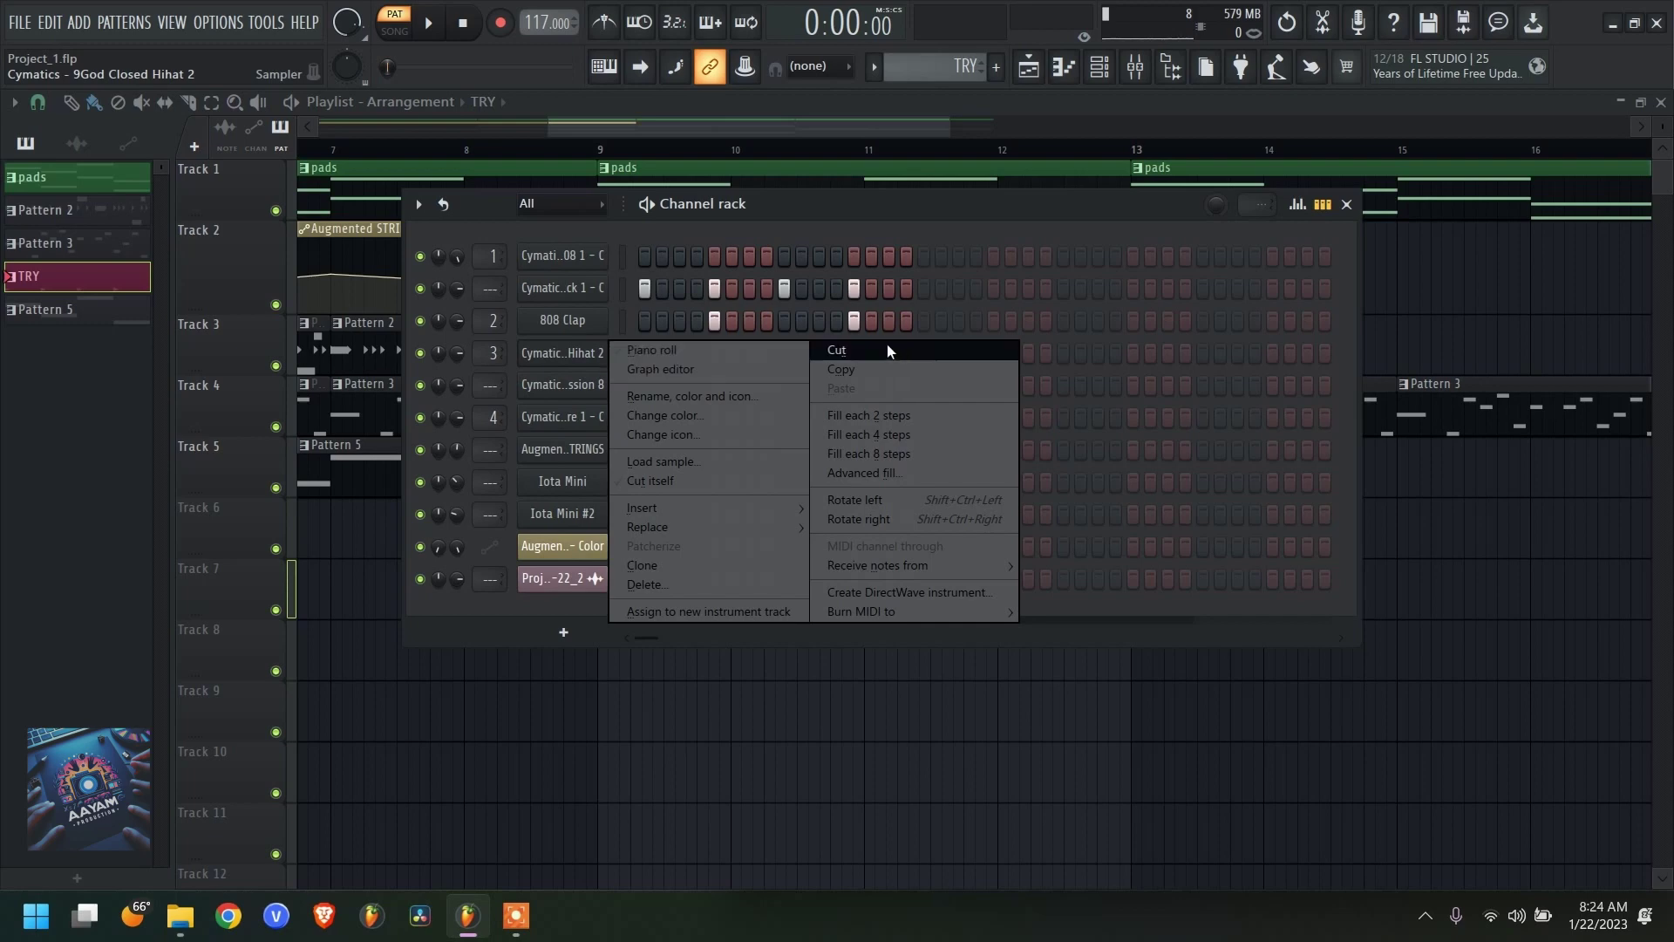
pyautogui.click(852, 417)
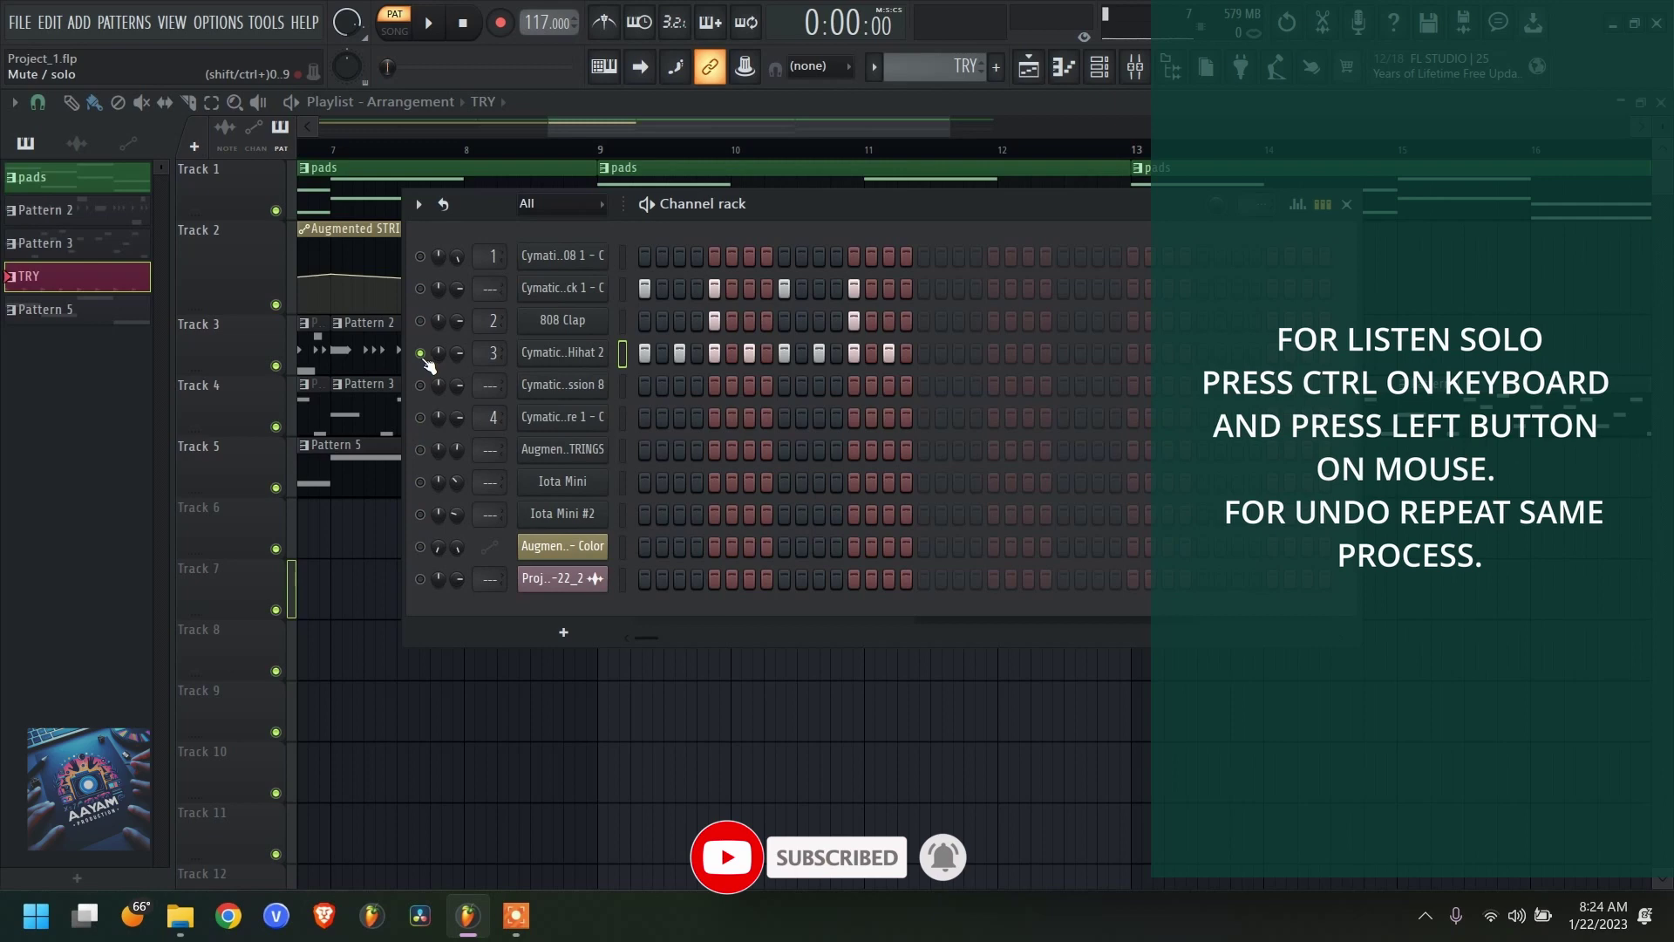
pyautogui.press('space')
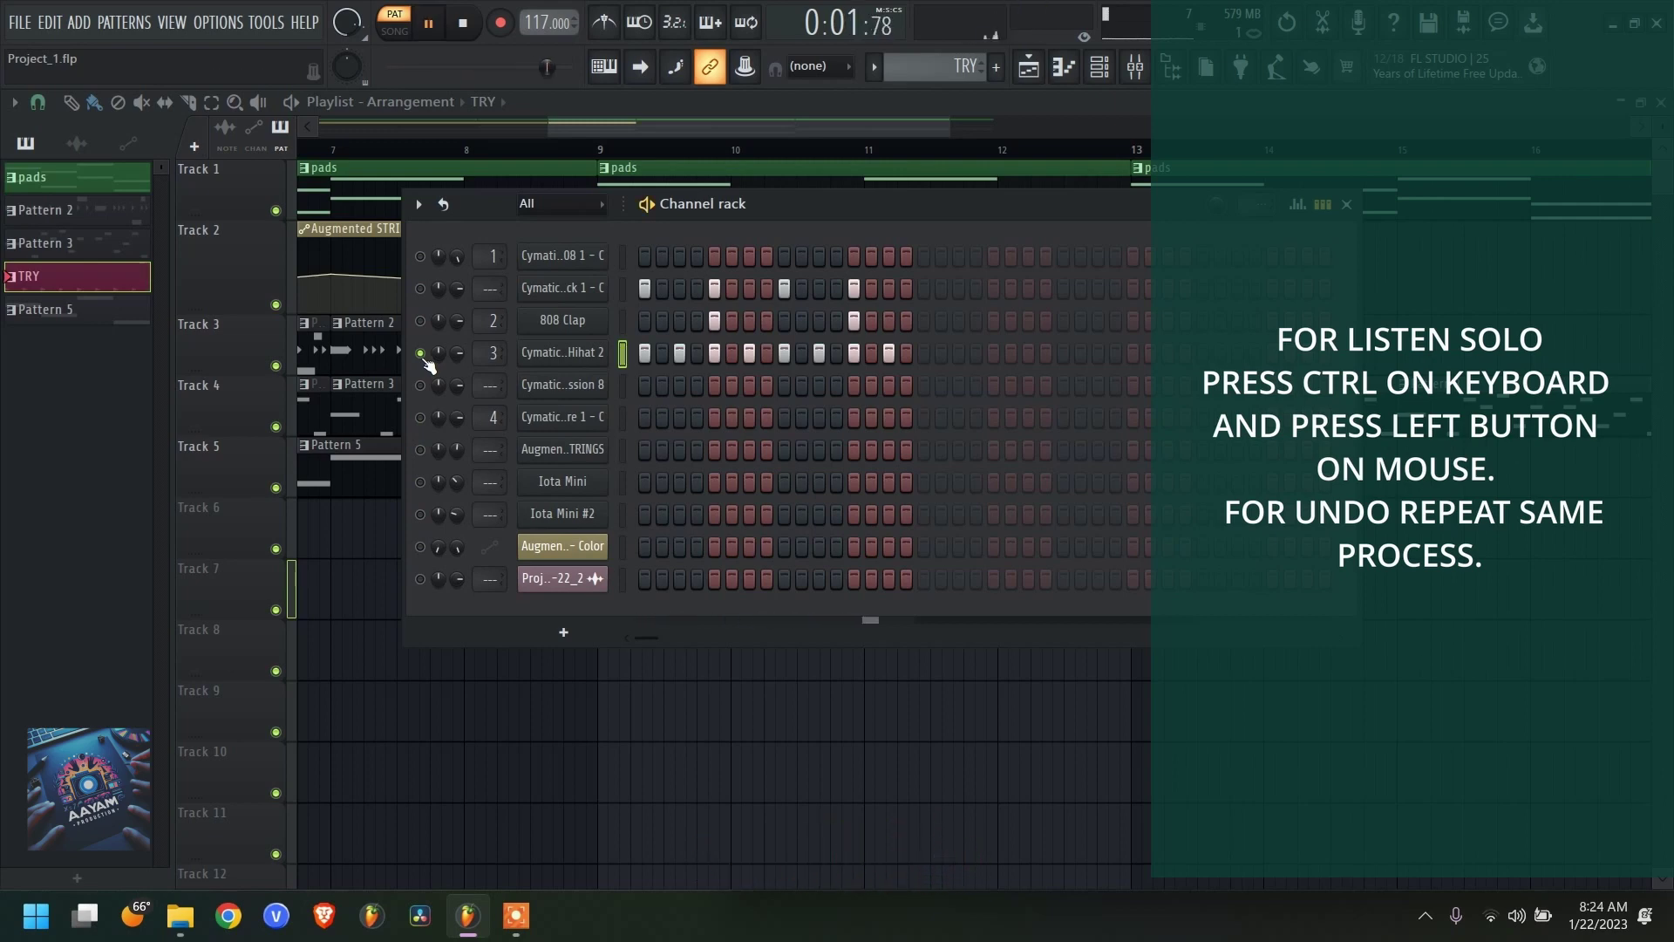
pyautogui.press('space')
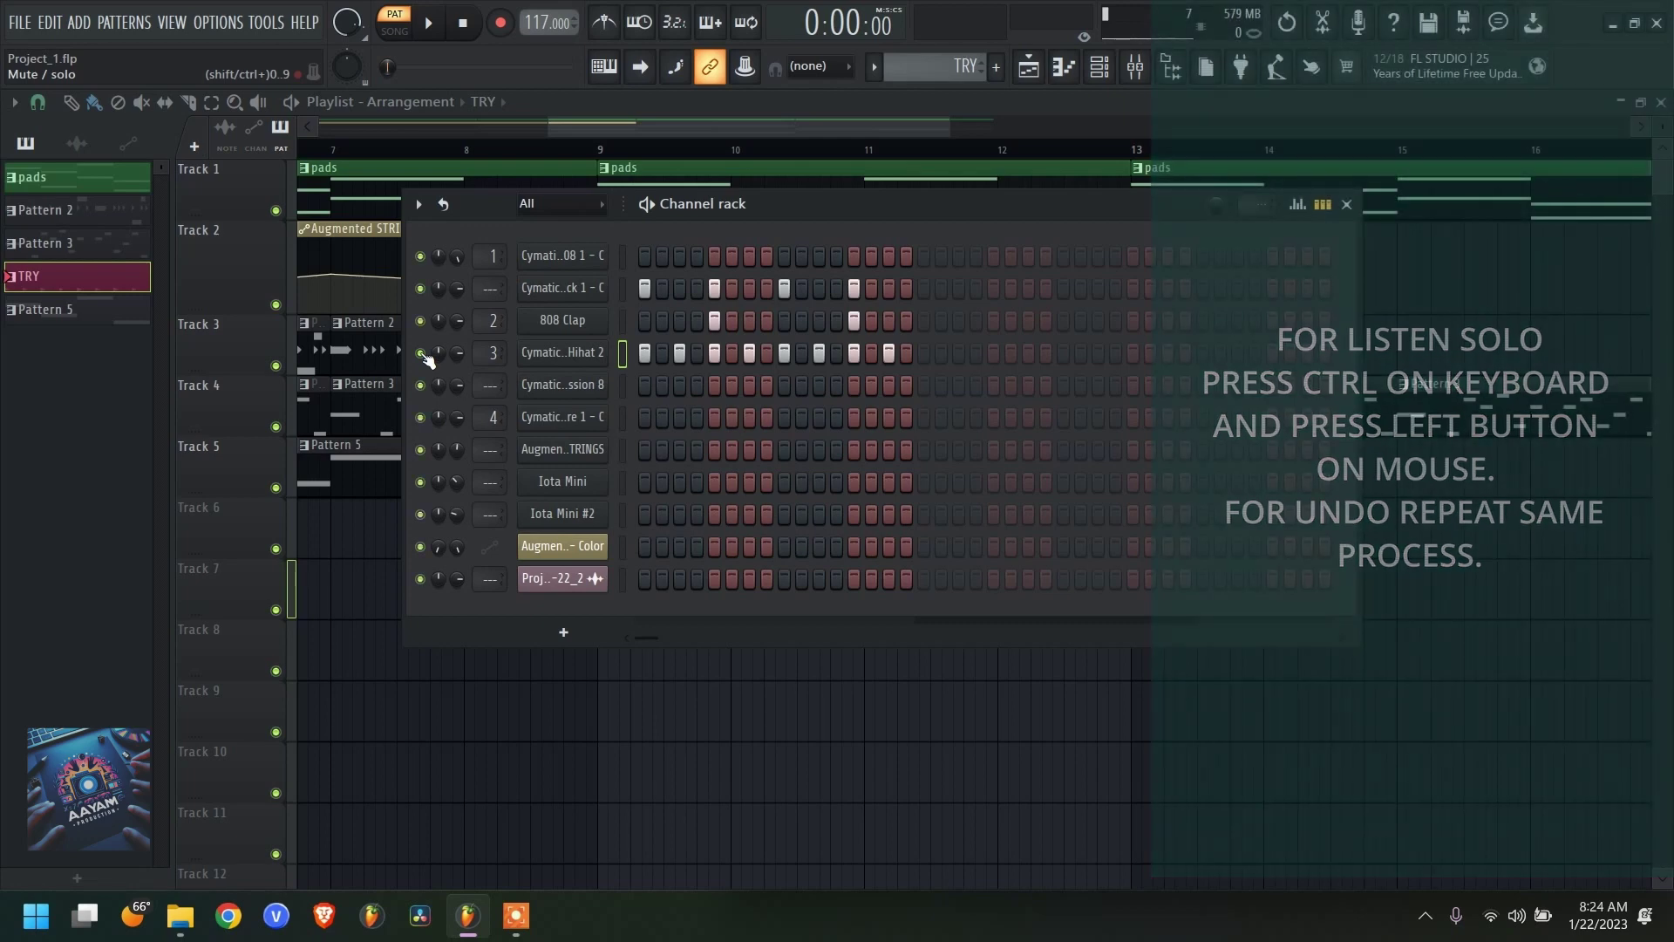
pyautogui.press('space')
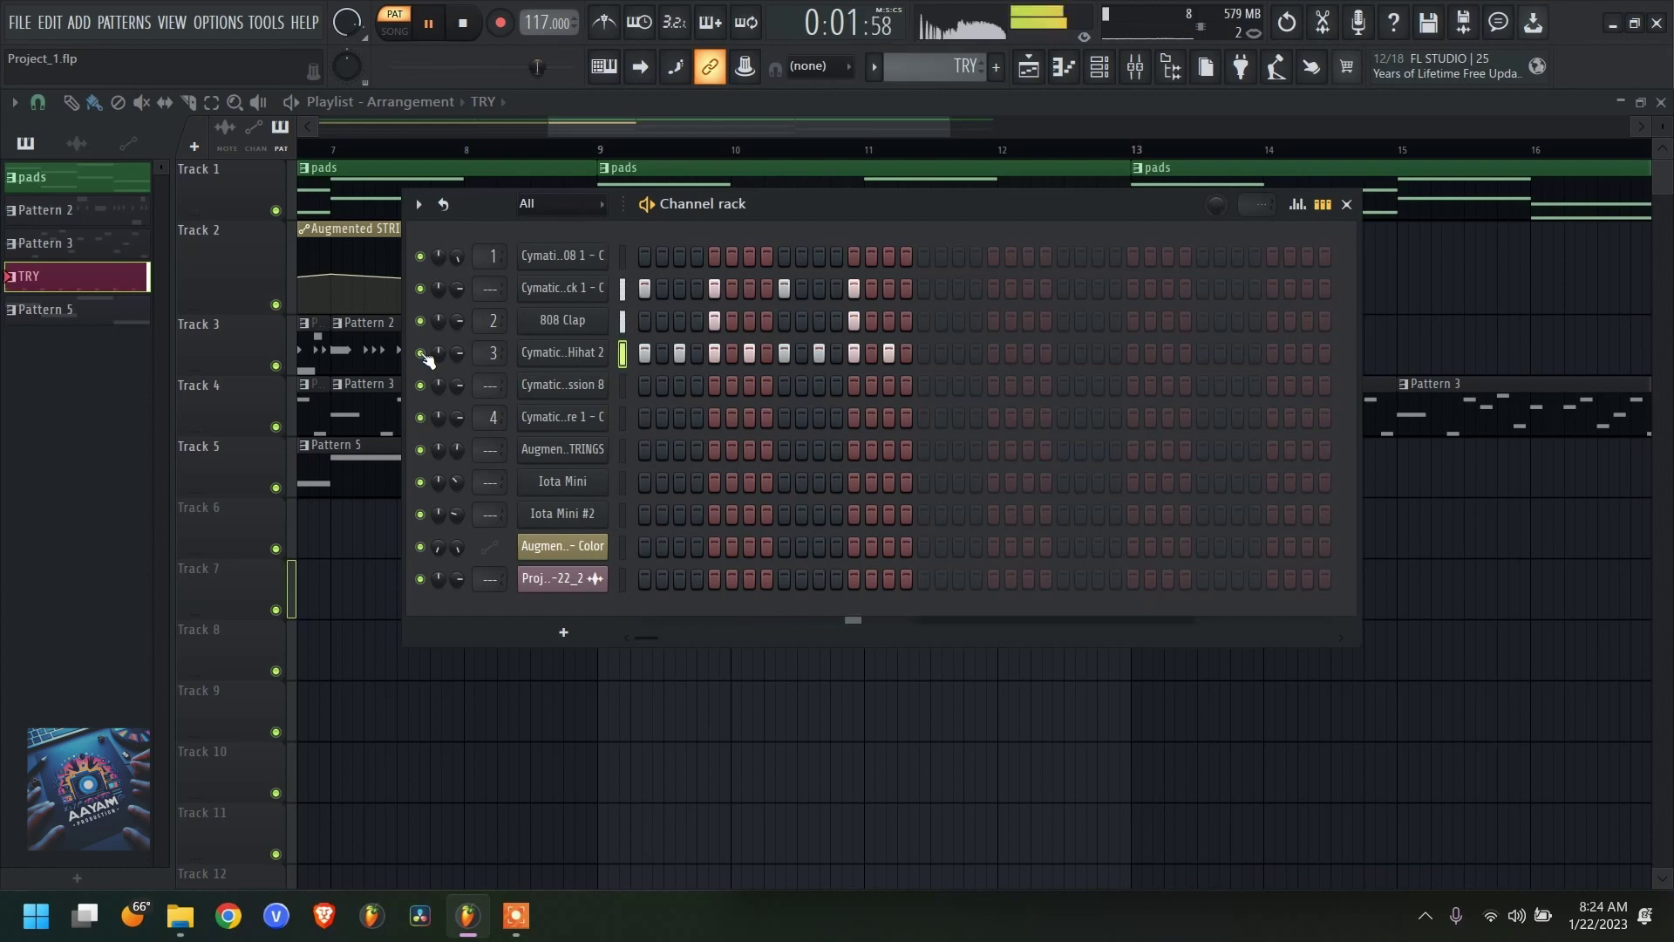
pyautogui.press('space')
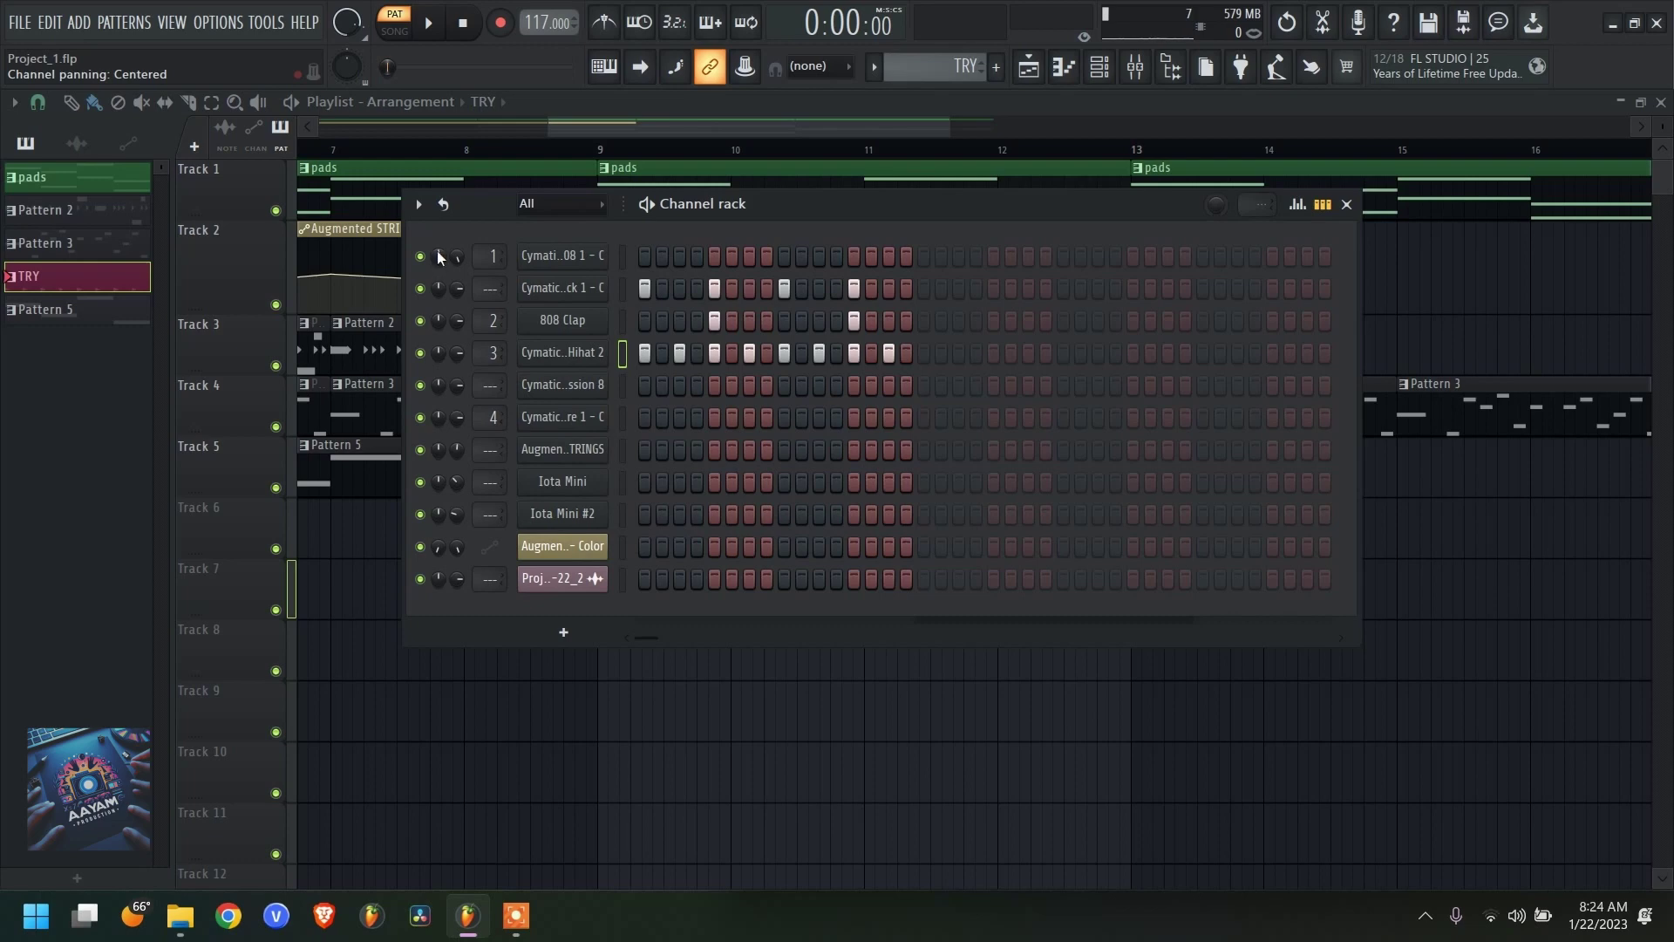
# - Pan the Closed Hihat 2 channel about 55% left while the pattern plays, and reset its panning to centre
pyautogui.press('space')
pyautogui.moveTo(438, 359); pyautogui.dragTo(438, 399)
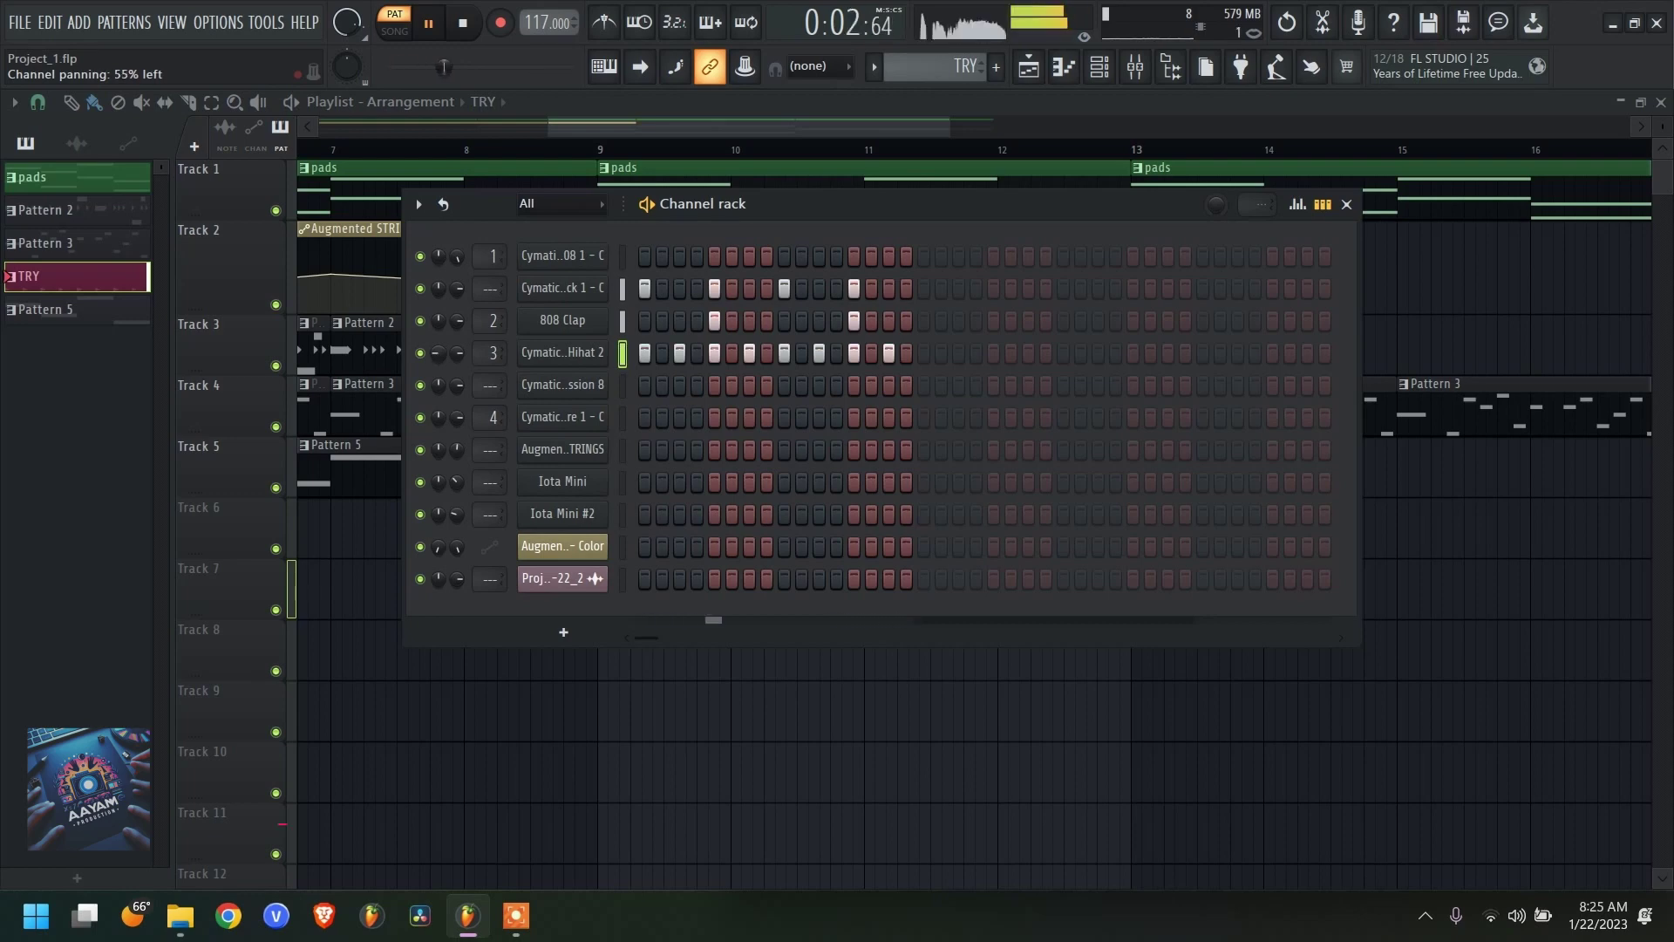
pyautogui.rightClick(441, 358)
pyautogui.click(464, 369)
pyautogui.press('space')
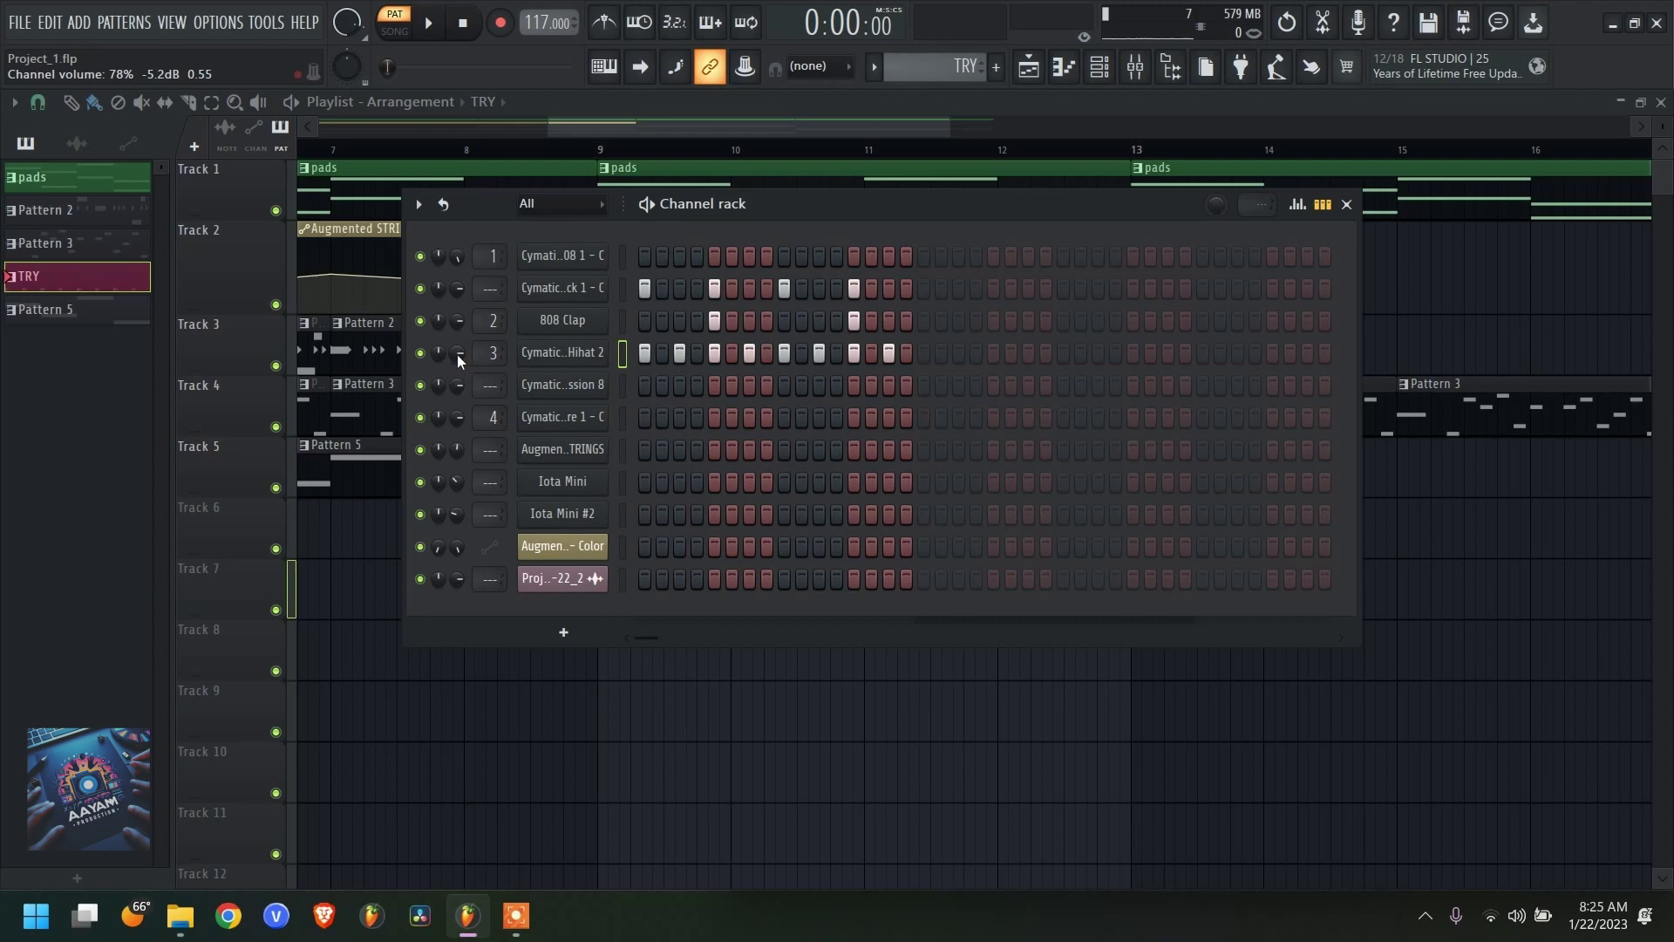
# - Vary the Closed Hihat 2 channel's volume during playback, lowering it to 17% and raising it to about 46%
pyautogui.press('space')
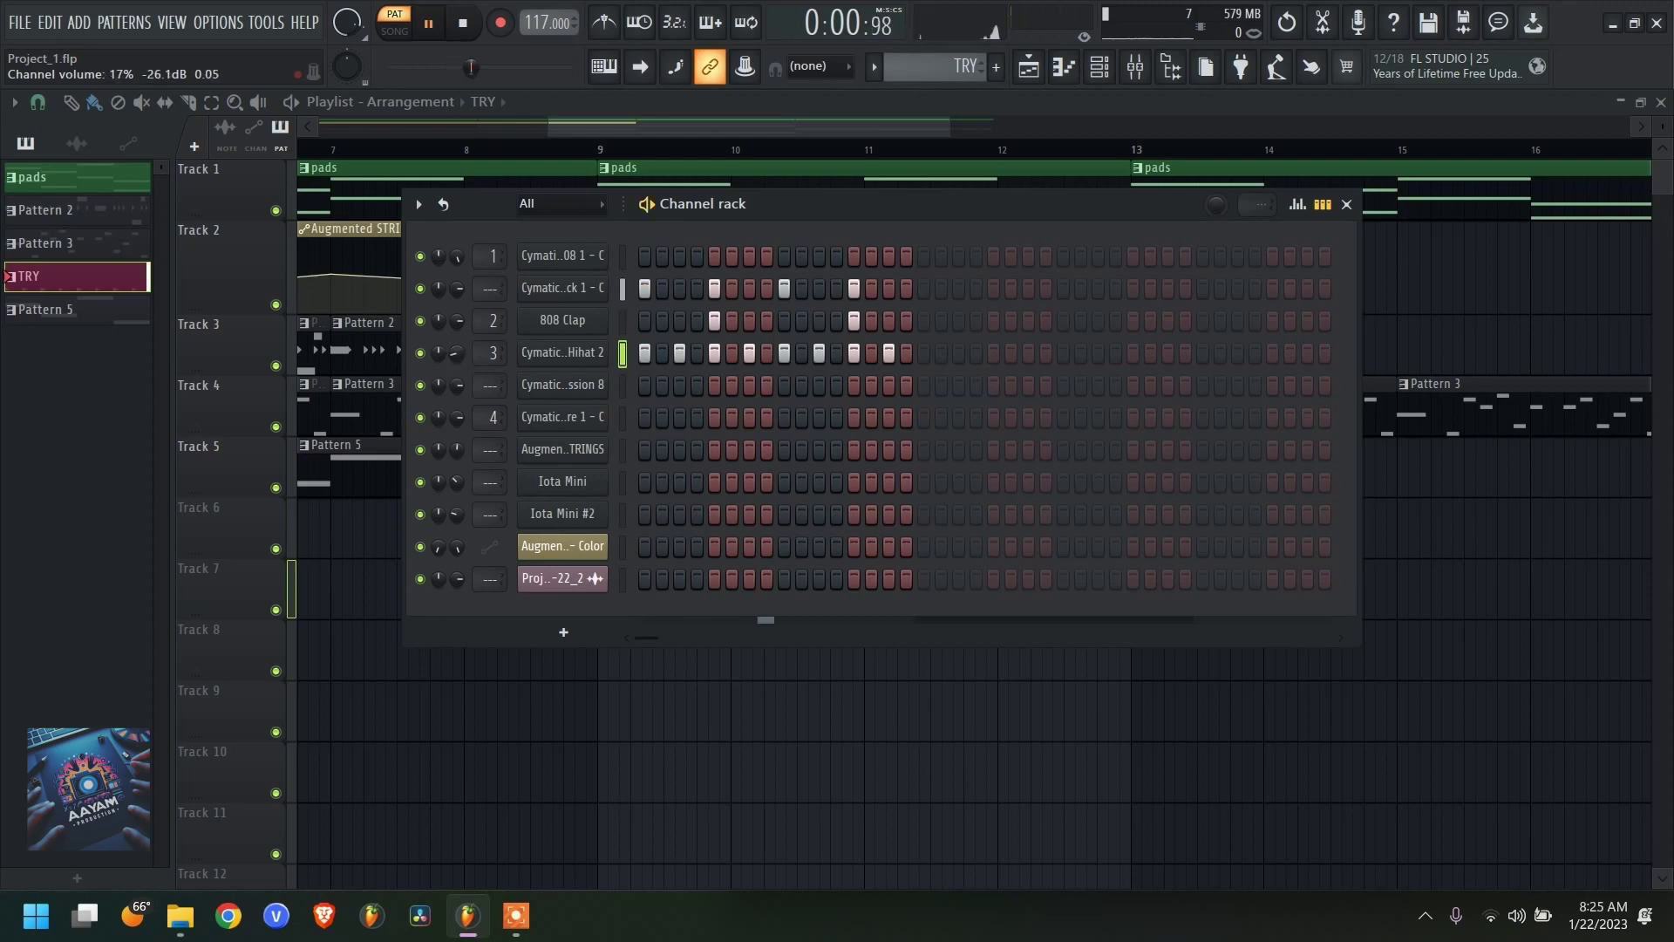
pyautogui.moveTo(457, 354)
pyautogui.mouseDown()
pyautogui.moveTo(457, 401)
pyautogui.moveTo(457, 331)
pyautogui.mouseUp()
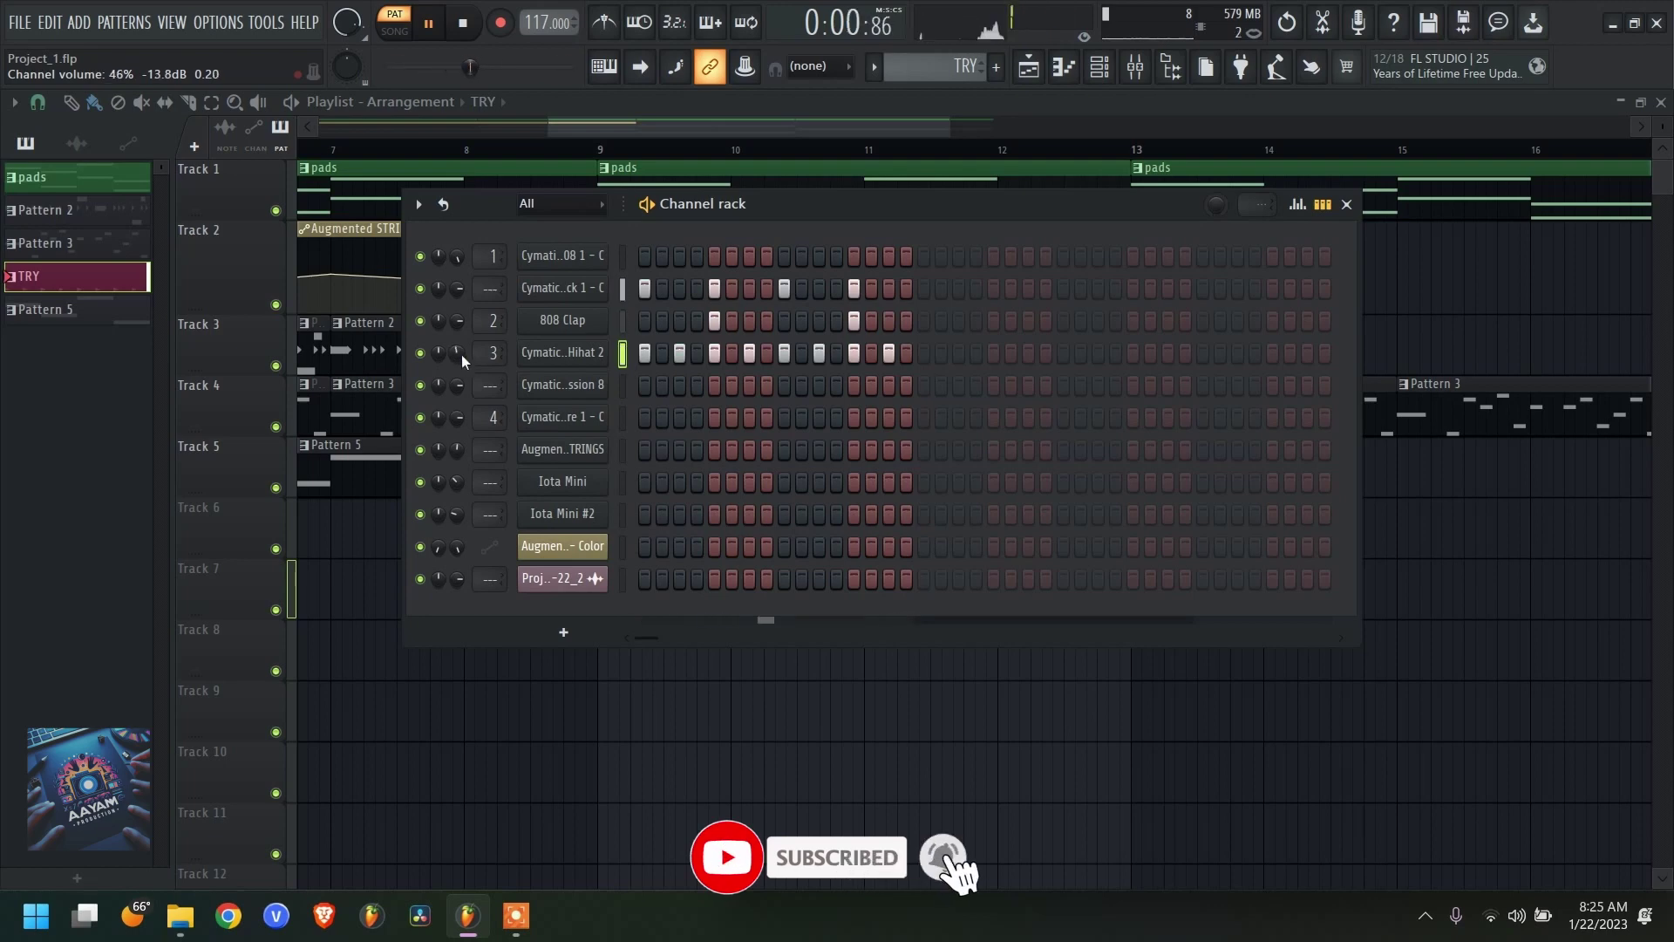
pyautogui.press('space')
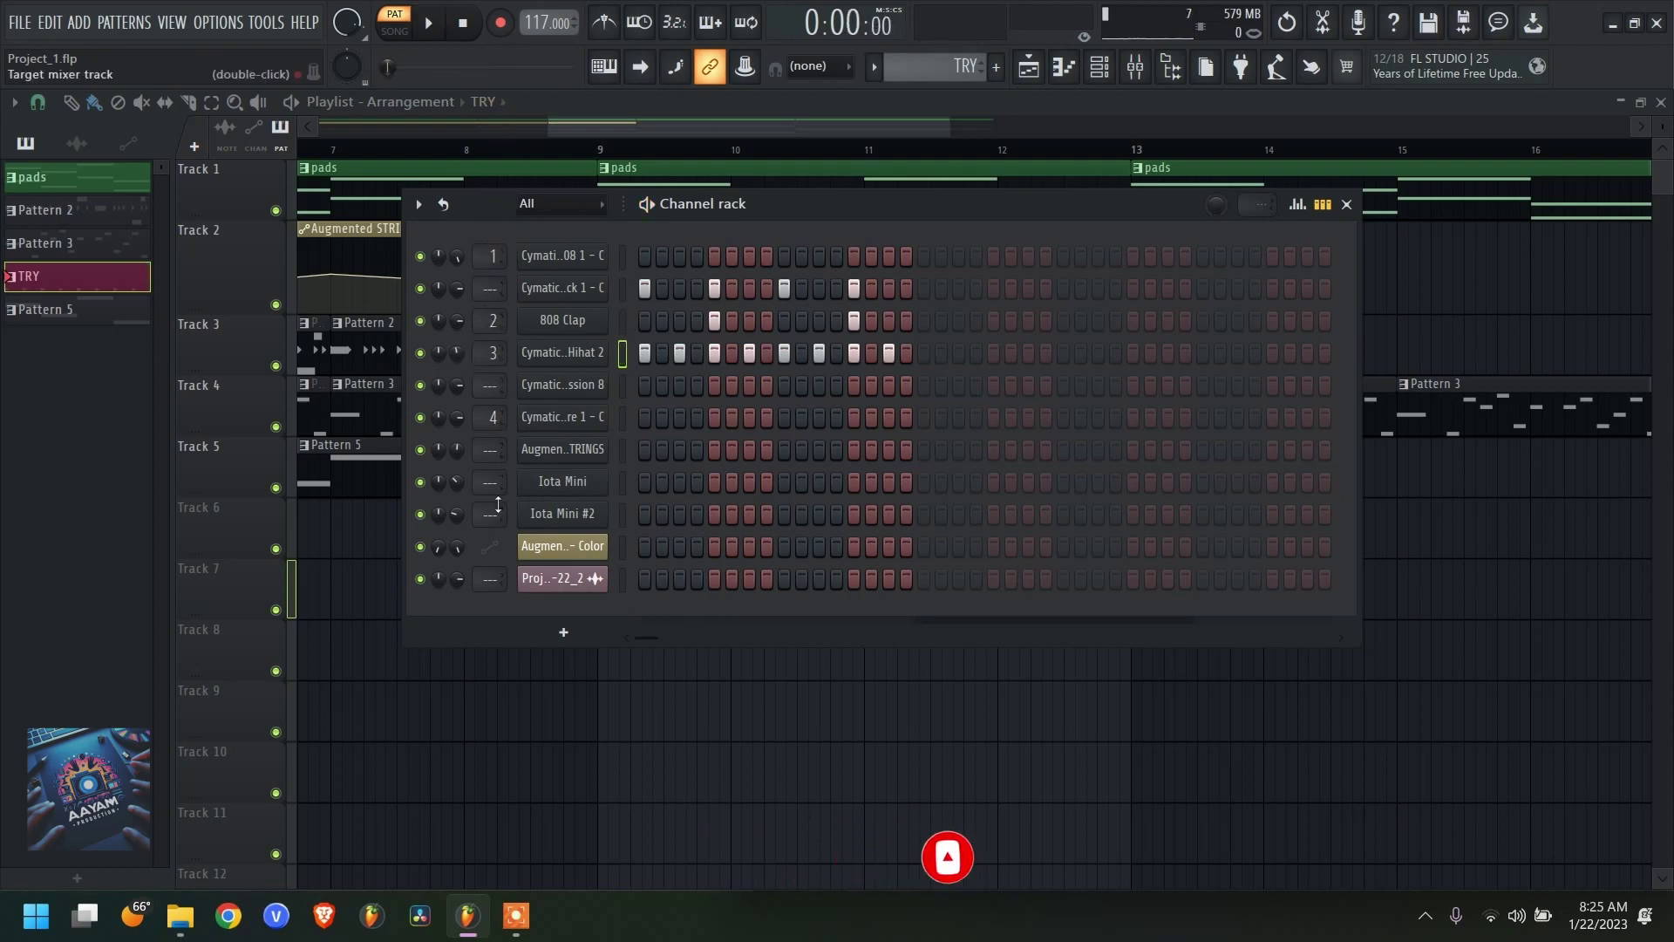
# - Clear the mixer track assignments of the channels and place a narrower floating mixer window beside the channel rack
pyautogui.moveTo(490, 255); pyautogui.dragTo(490, 428)
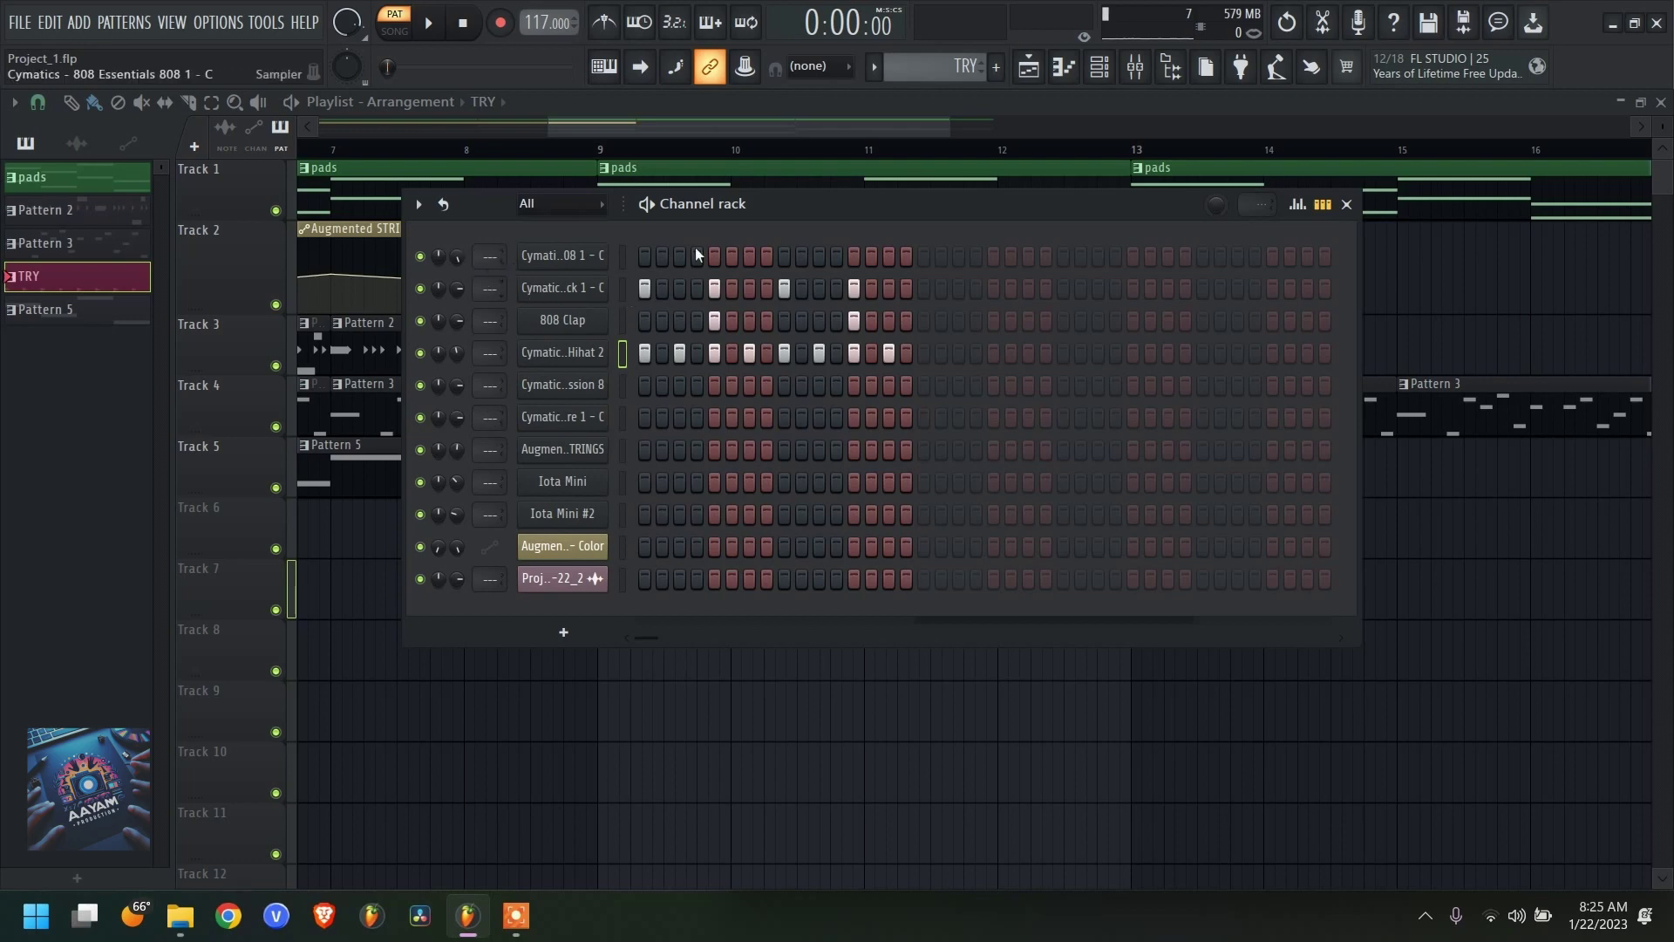
pyautogui.click(1145, 70)
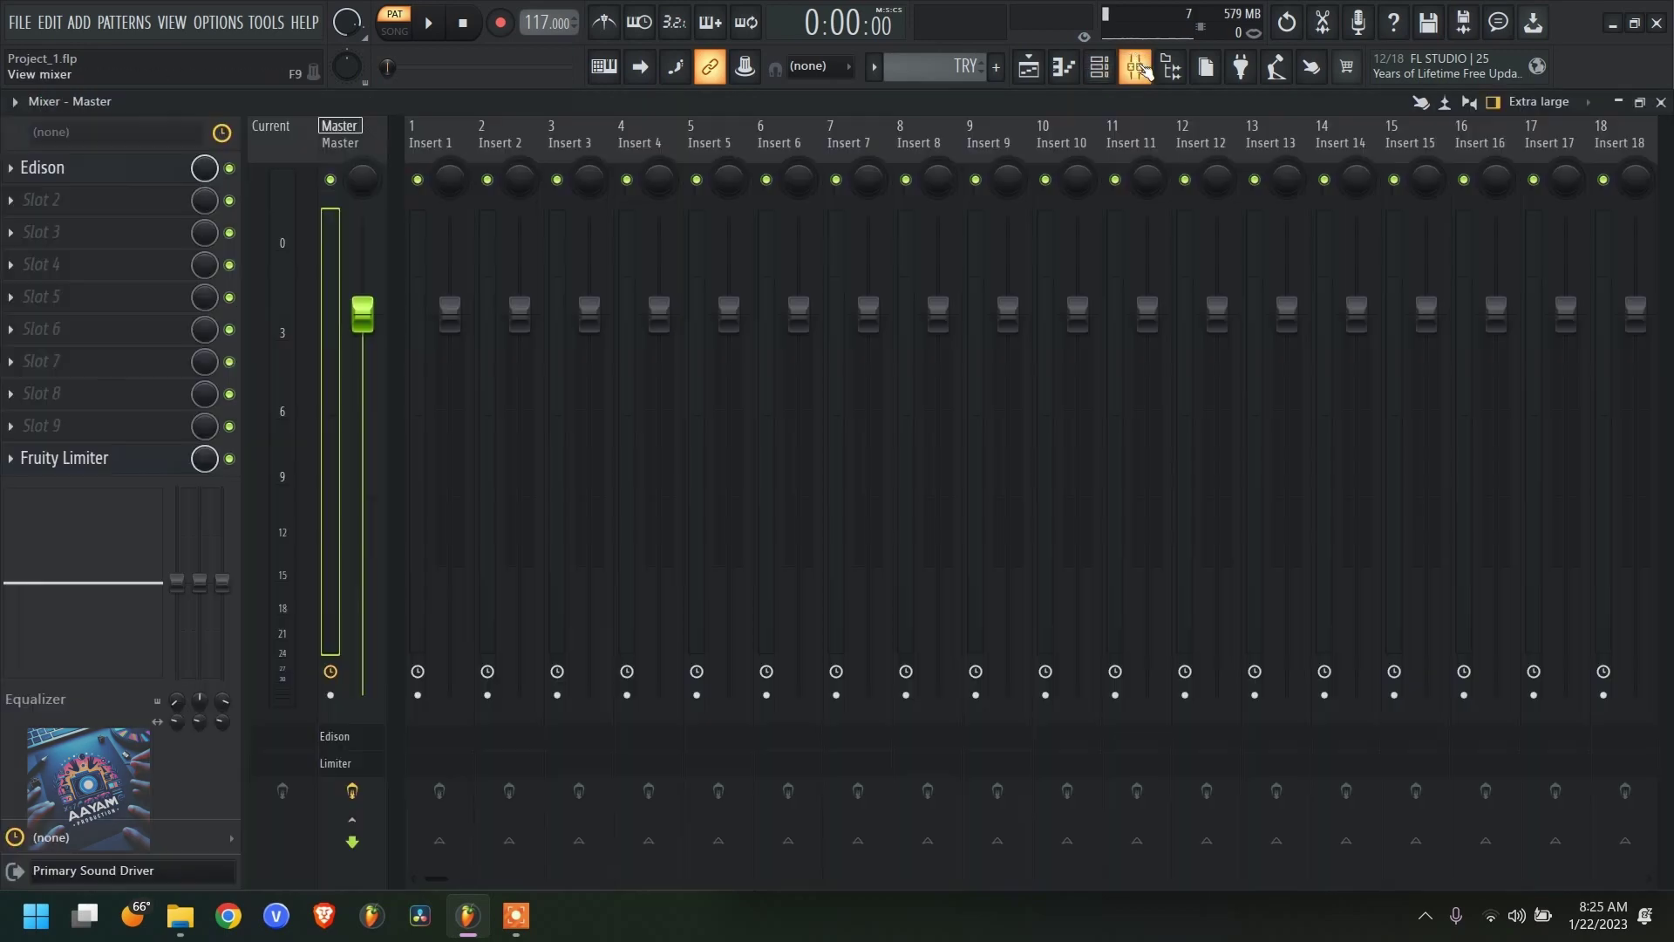
pyautogui.click(1641, 102)
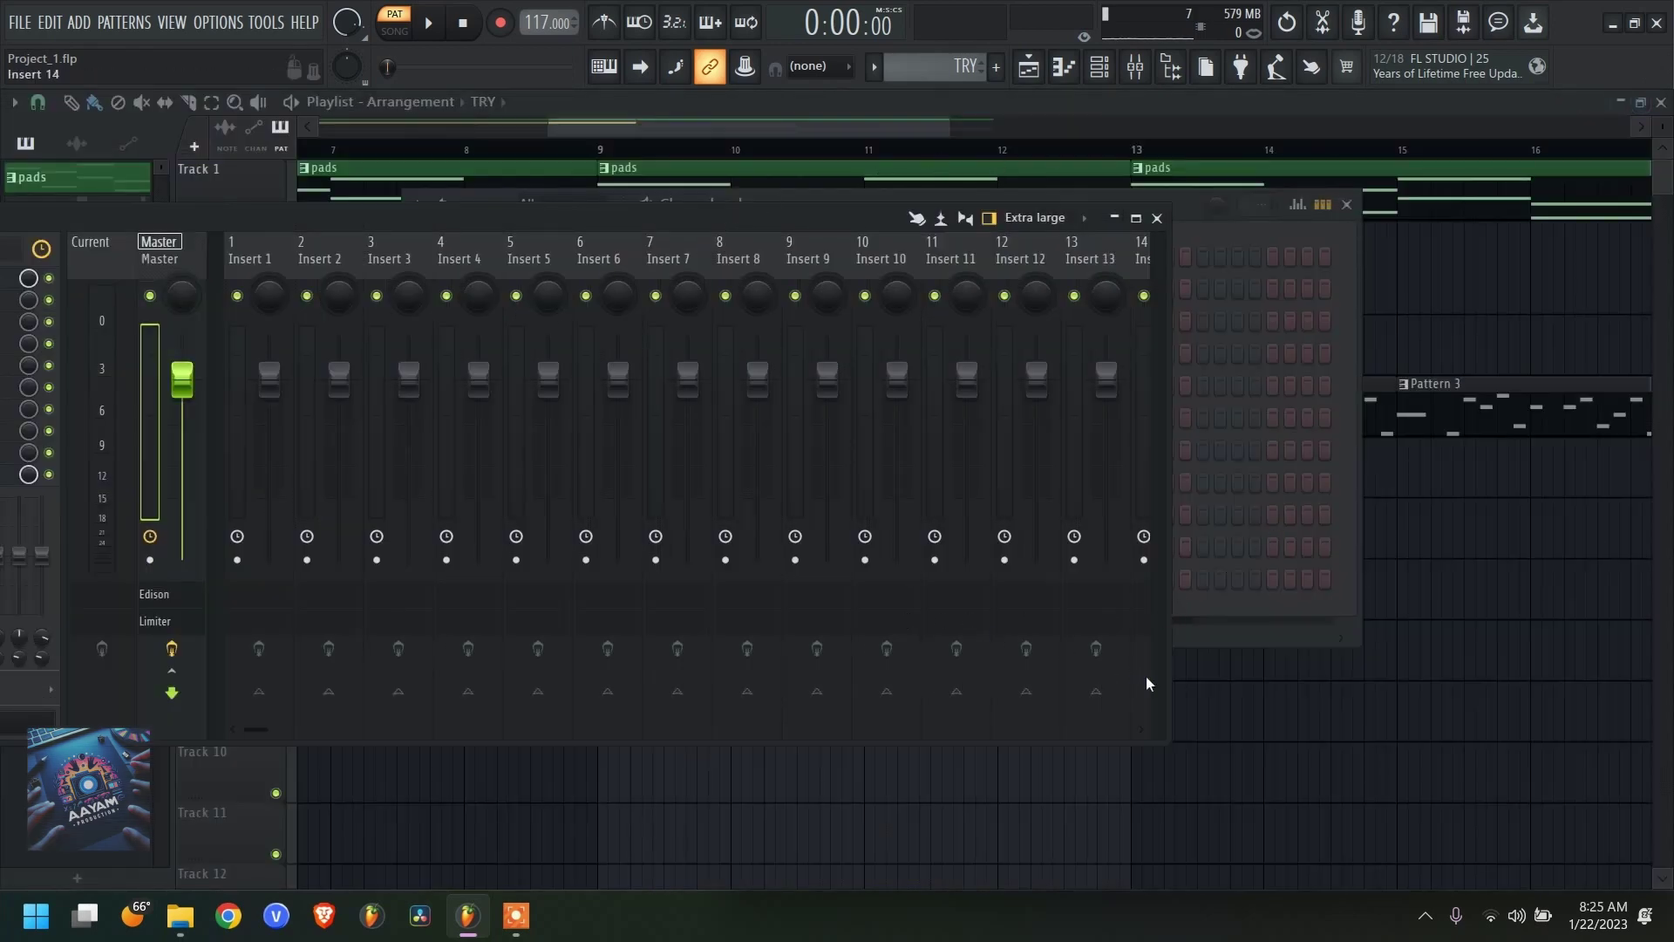
pyautogui.moveTo(1167, 692); pyautogui.dragTo(534, 625)
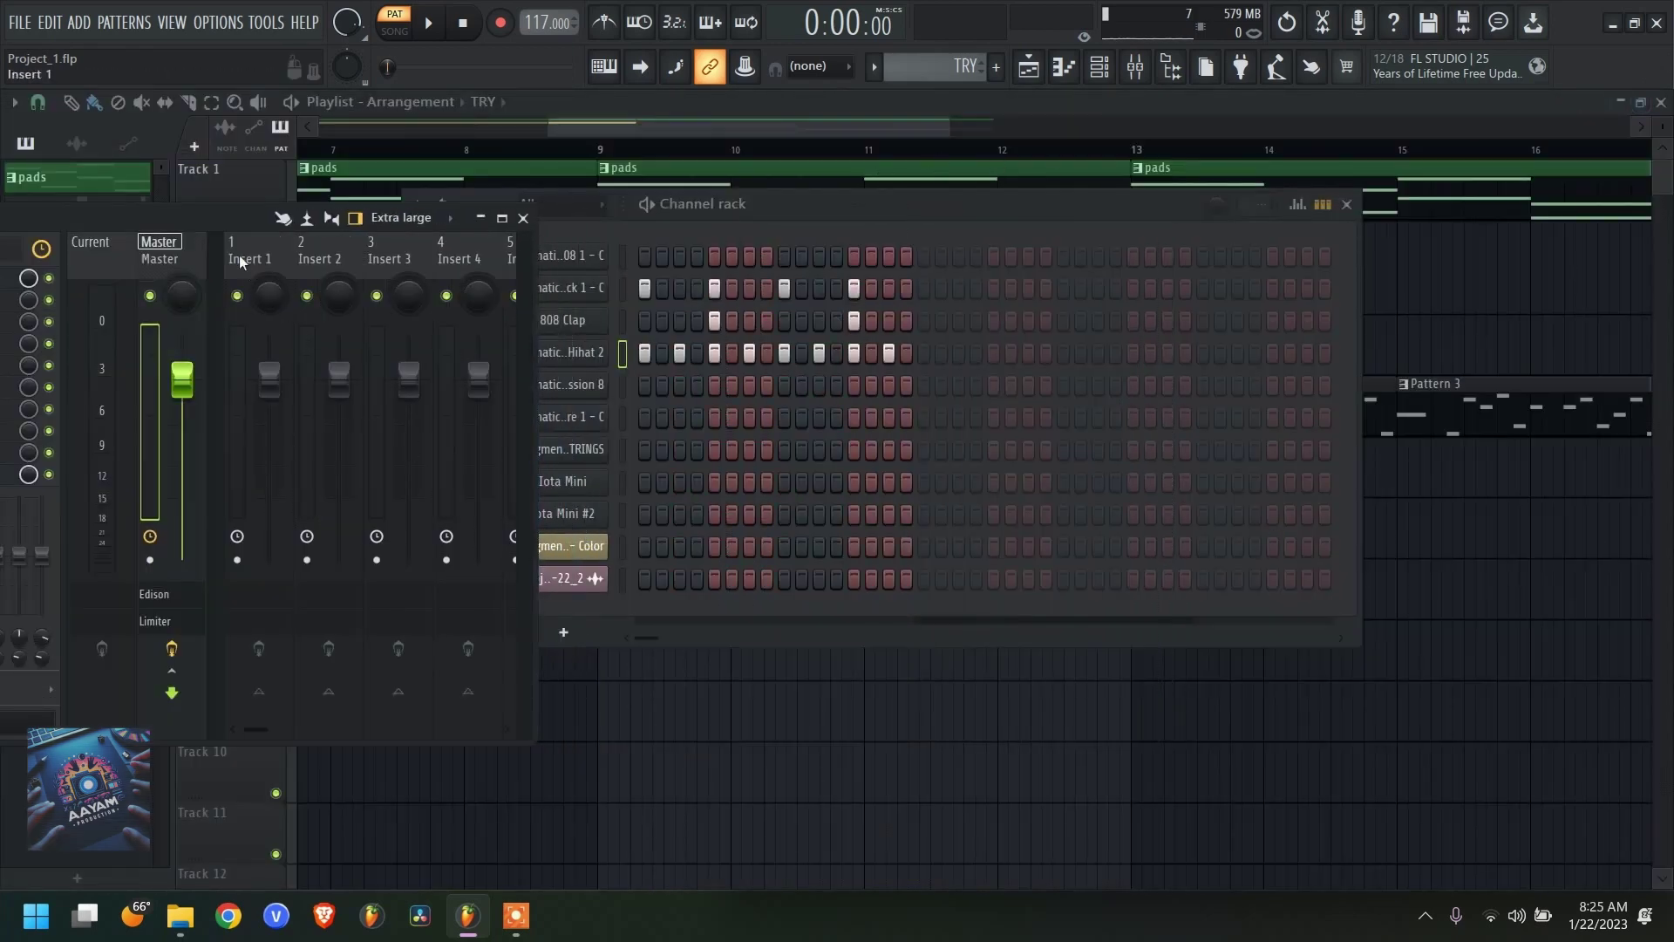
pyautogui.moveTo(221, 229); pyautogui.dragTo(1304, 185)
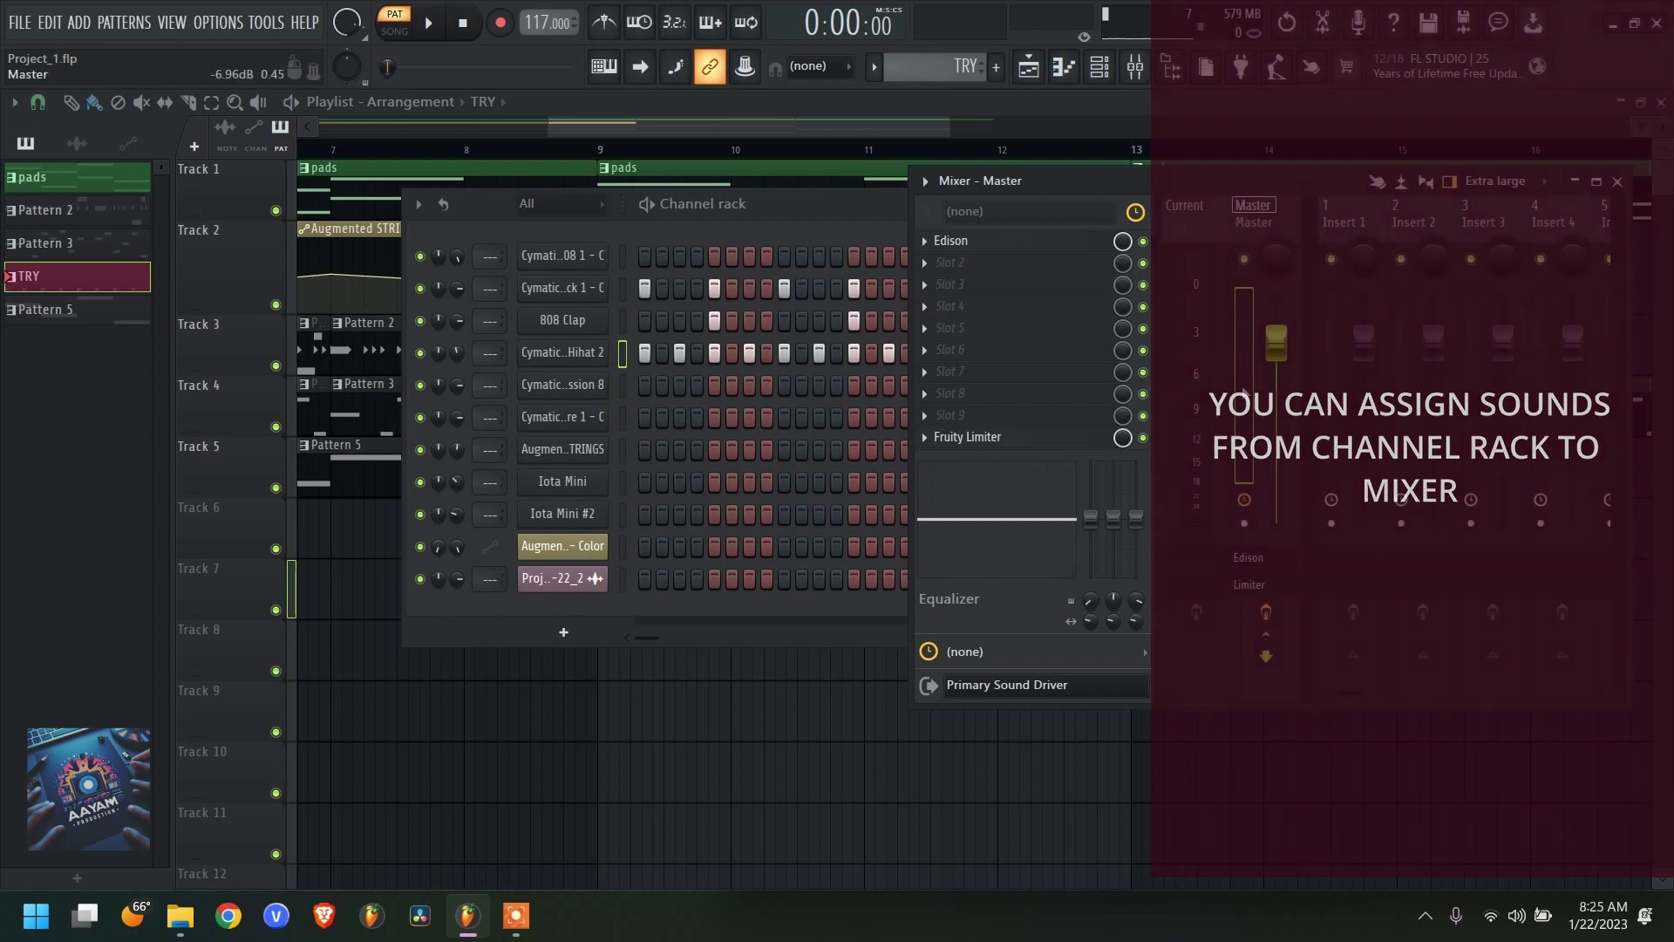
# - Route the kick channel to mixer track 1 and play the pattern before and after to compare the mixer meters
pyautogui.press('space')
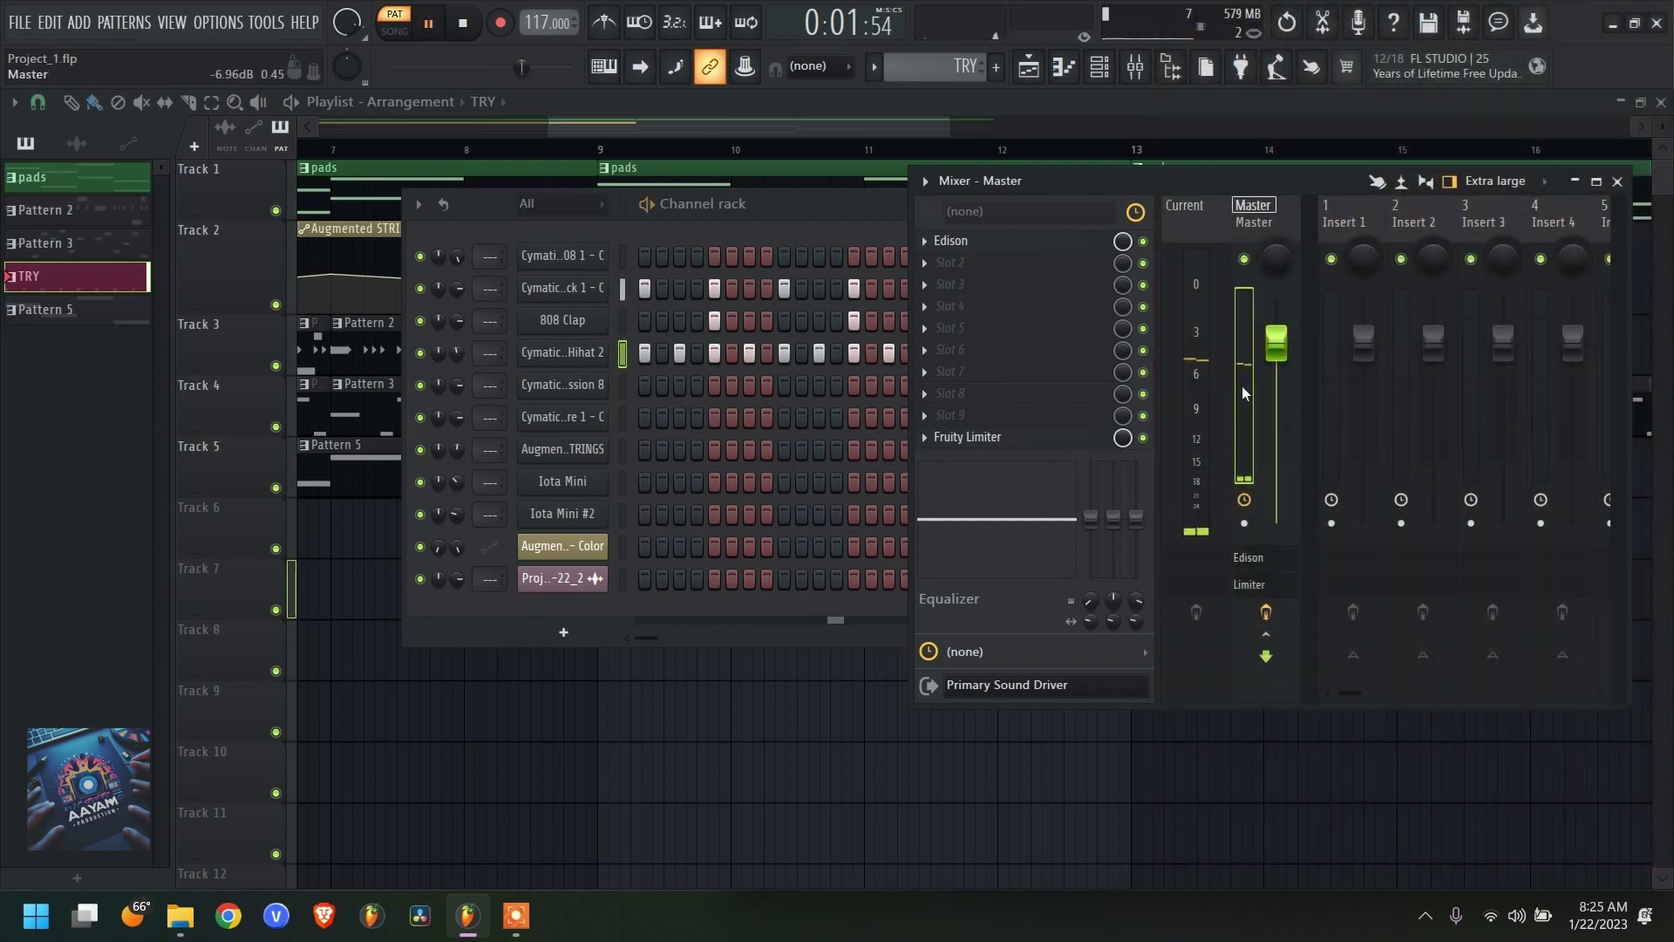
pyautogui.press('space')
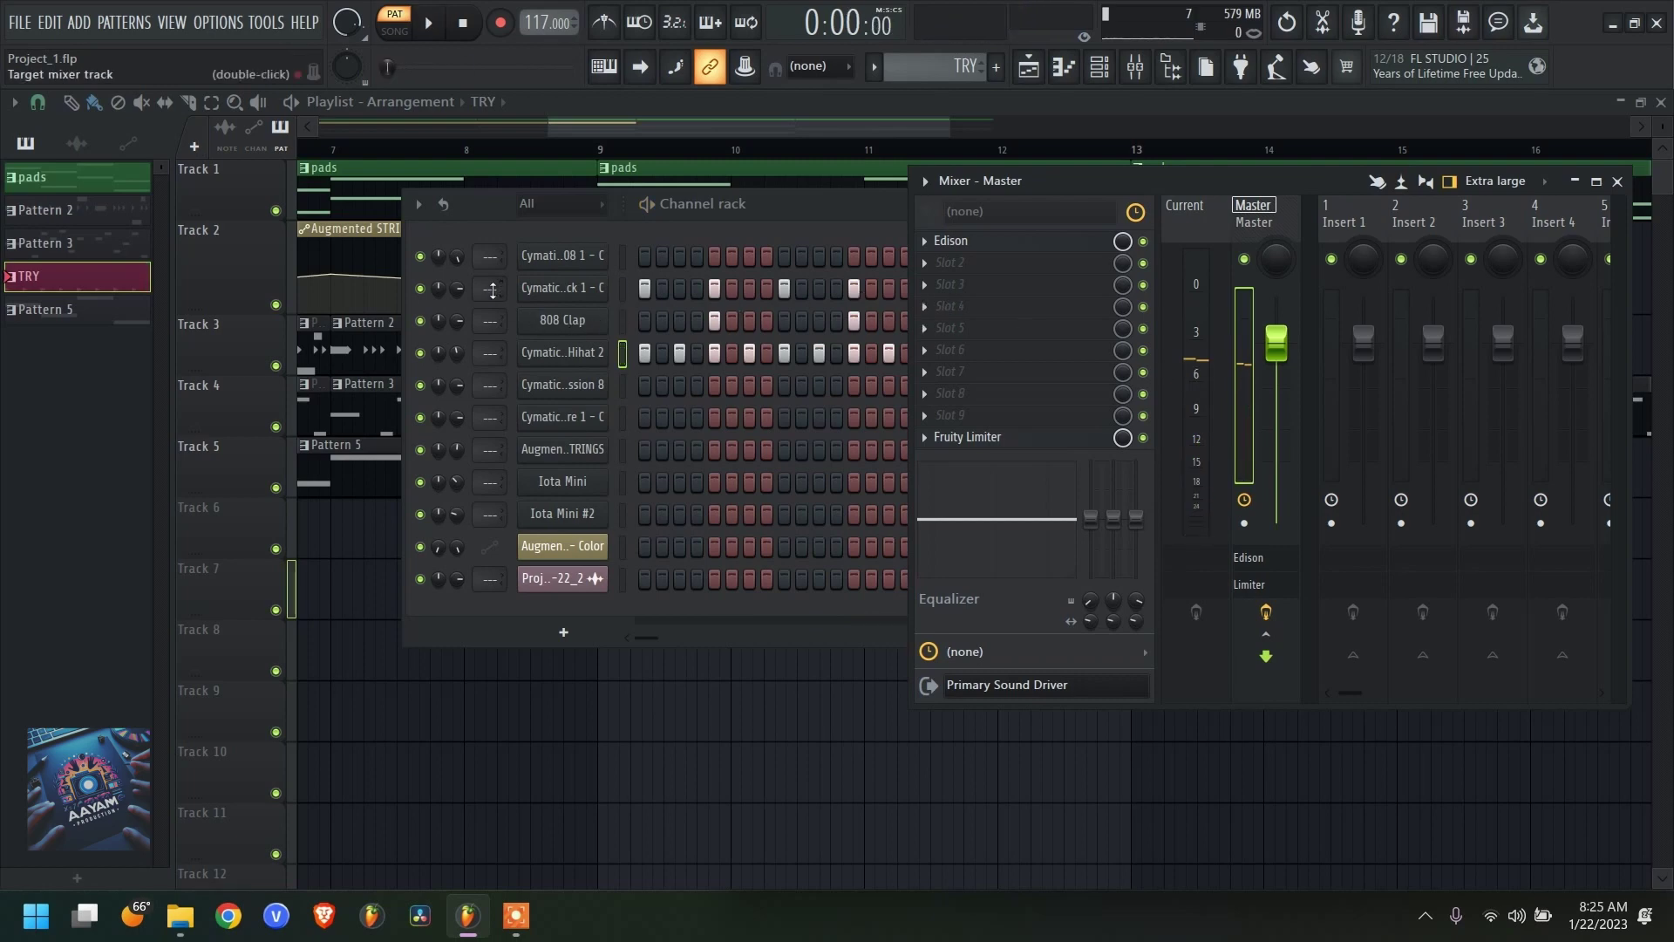
pyautogui.moveTo(493, 291); pyautogui.dragTo(493, 282)
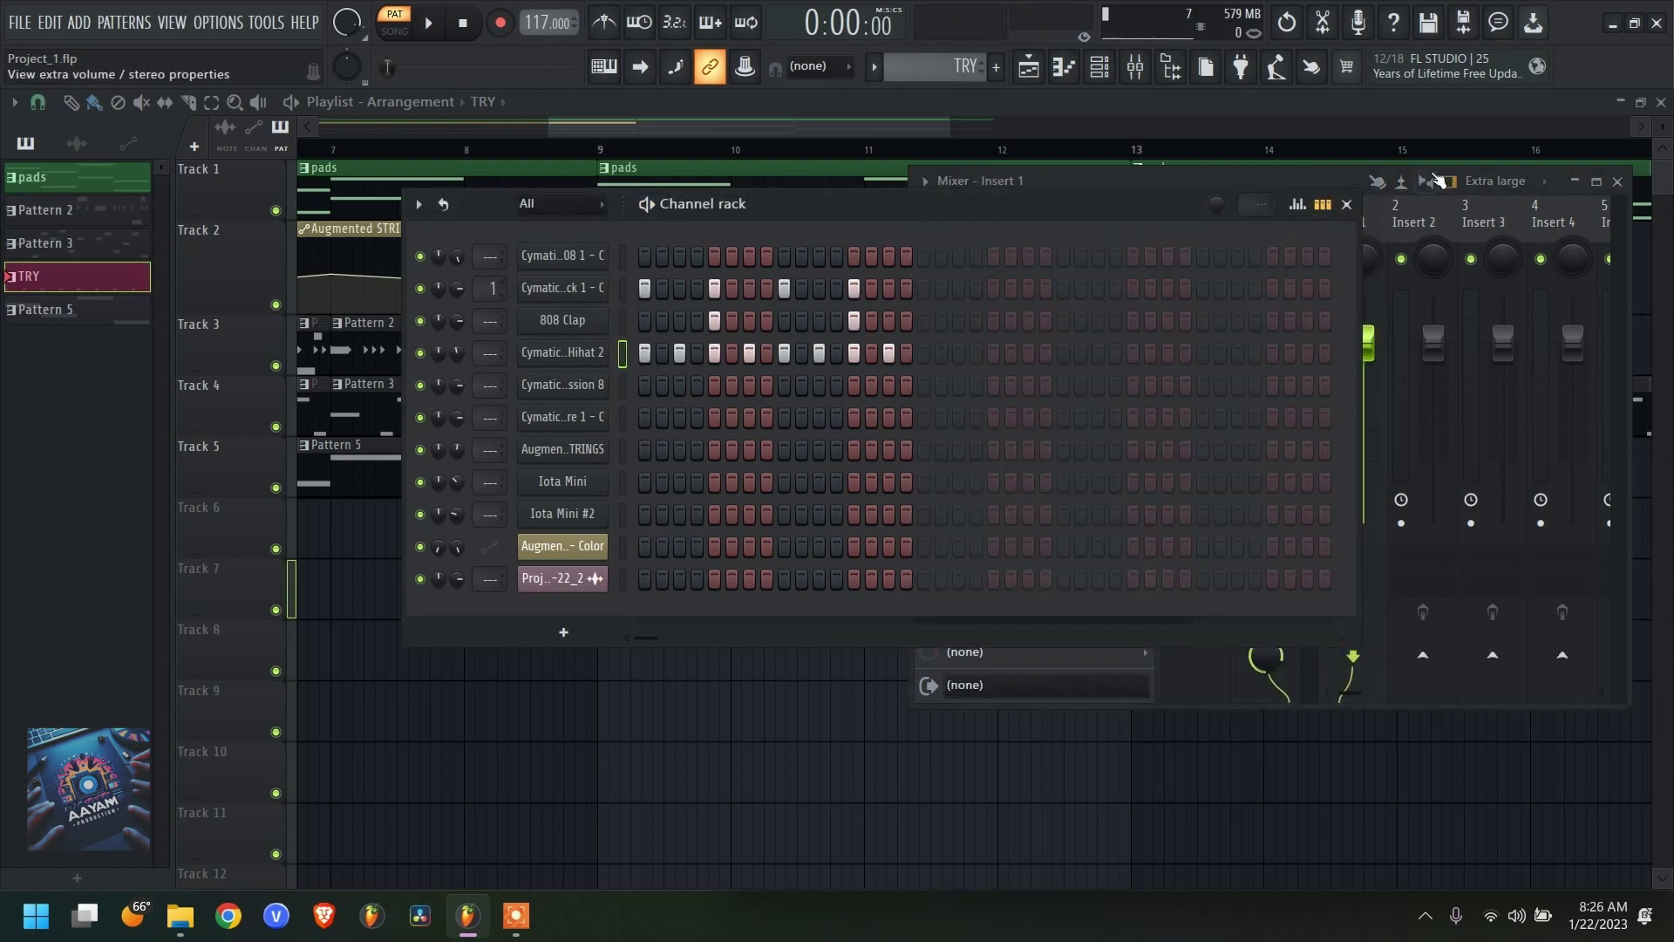
pyautogui.click(1306, 178)
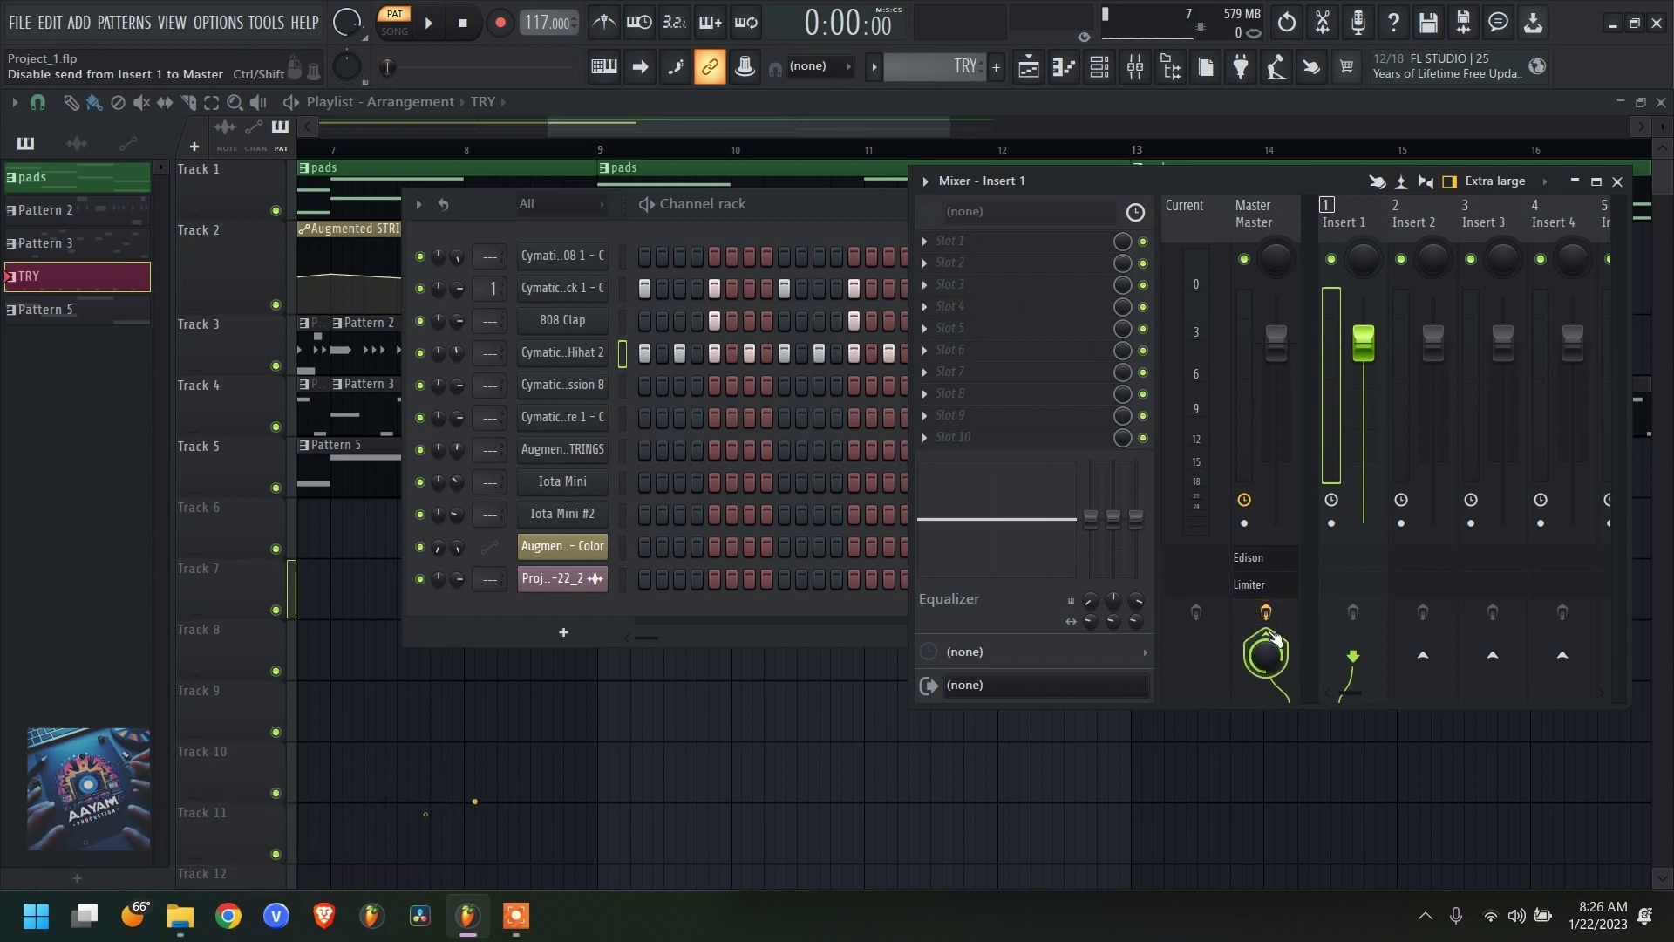
pyautogui.press('space')
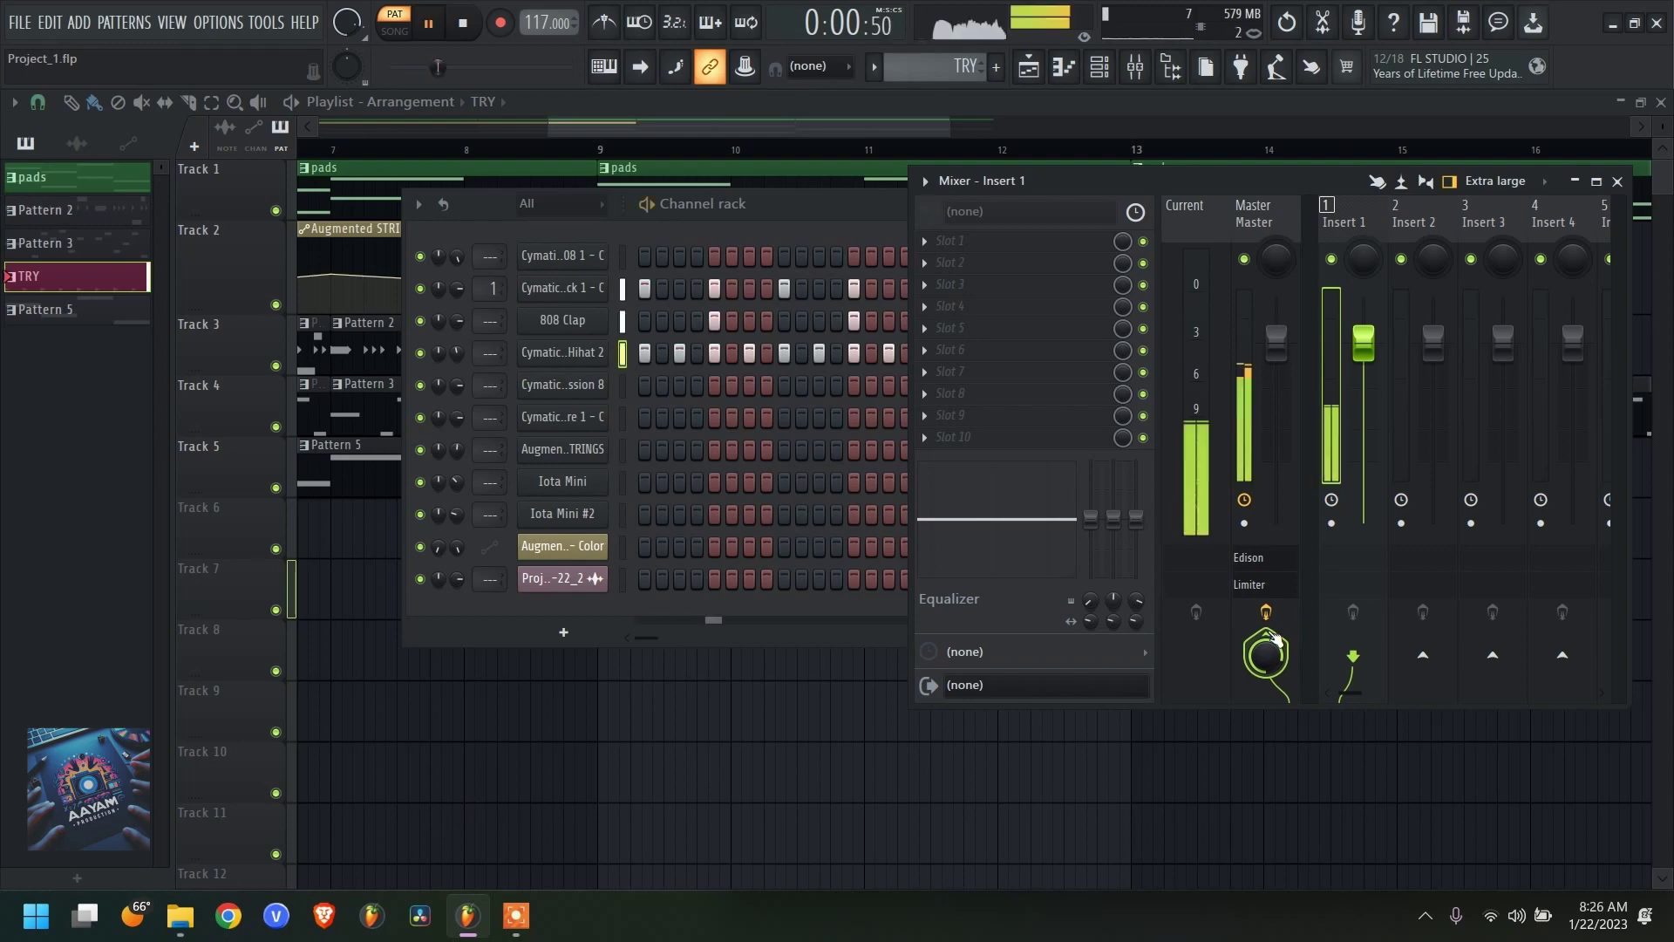
# - Disable the send from Insert 1 to Master during playback, stop the pattern and enable the send again
pyautogui.click(1275, 641)
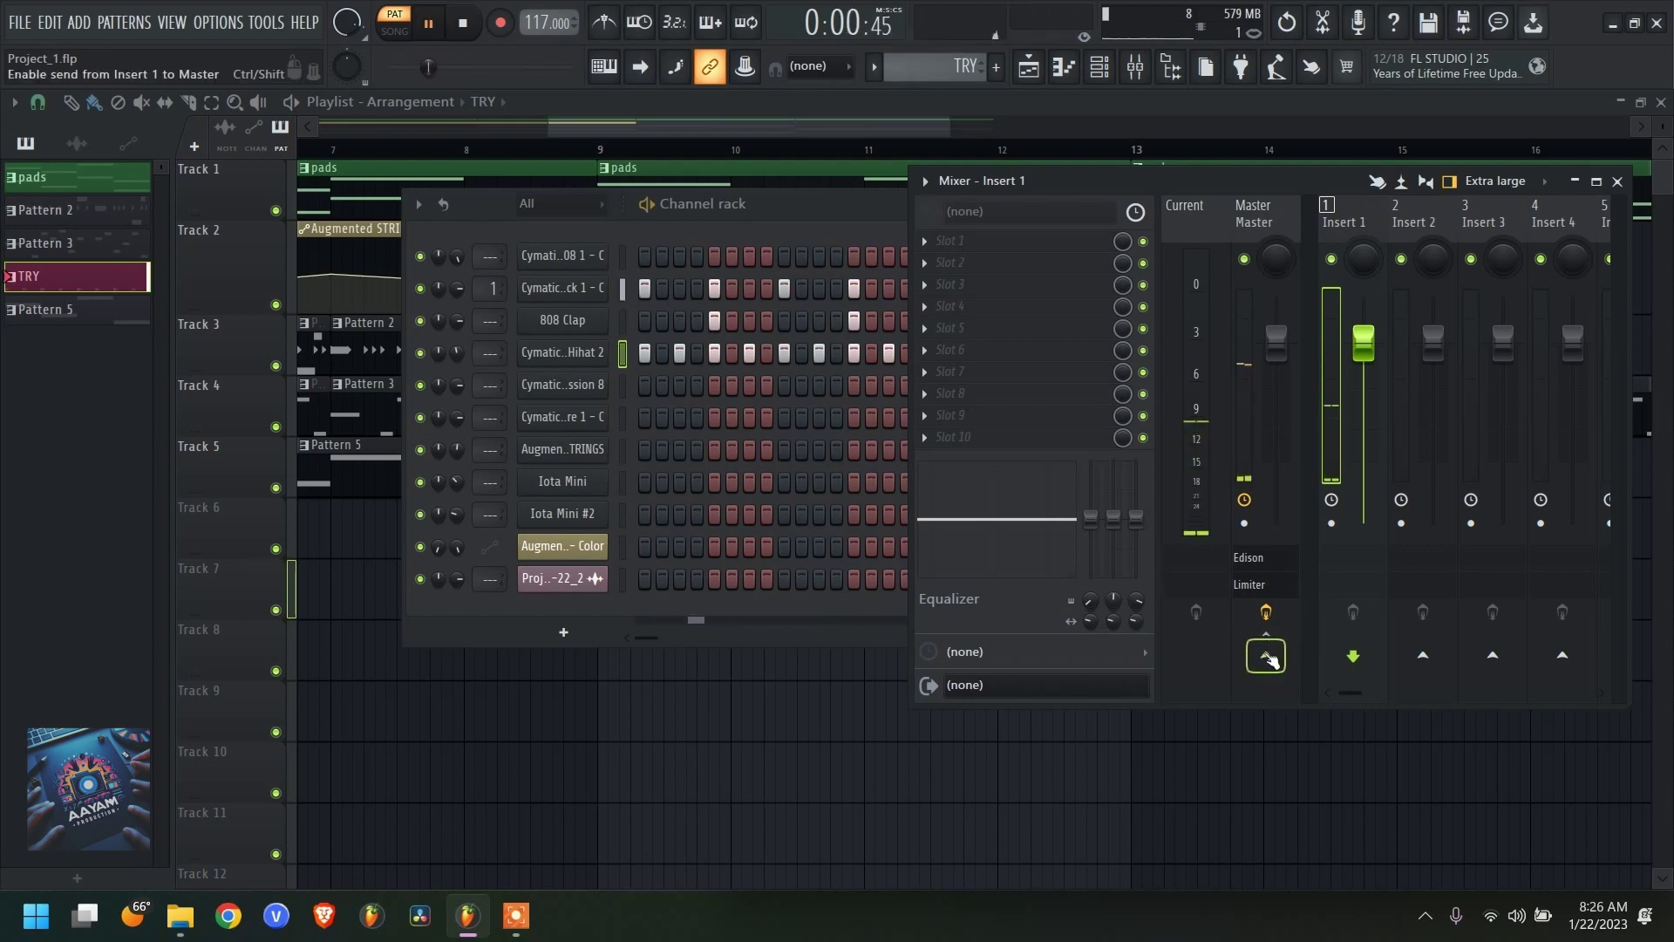
pyautogui.press('space')
pyautogui.click(1269, 658)
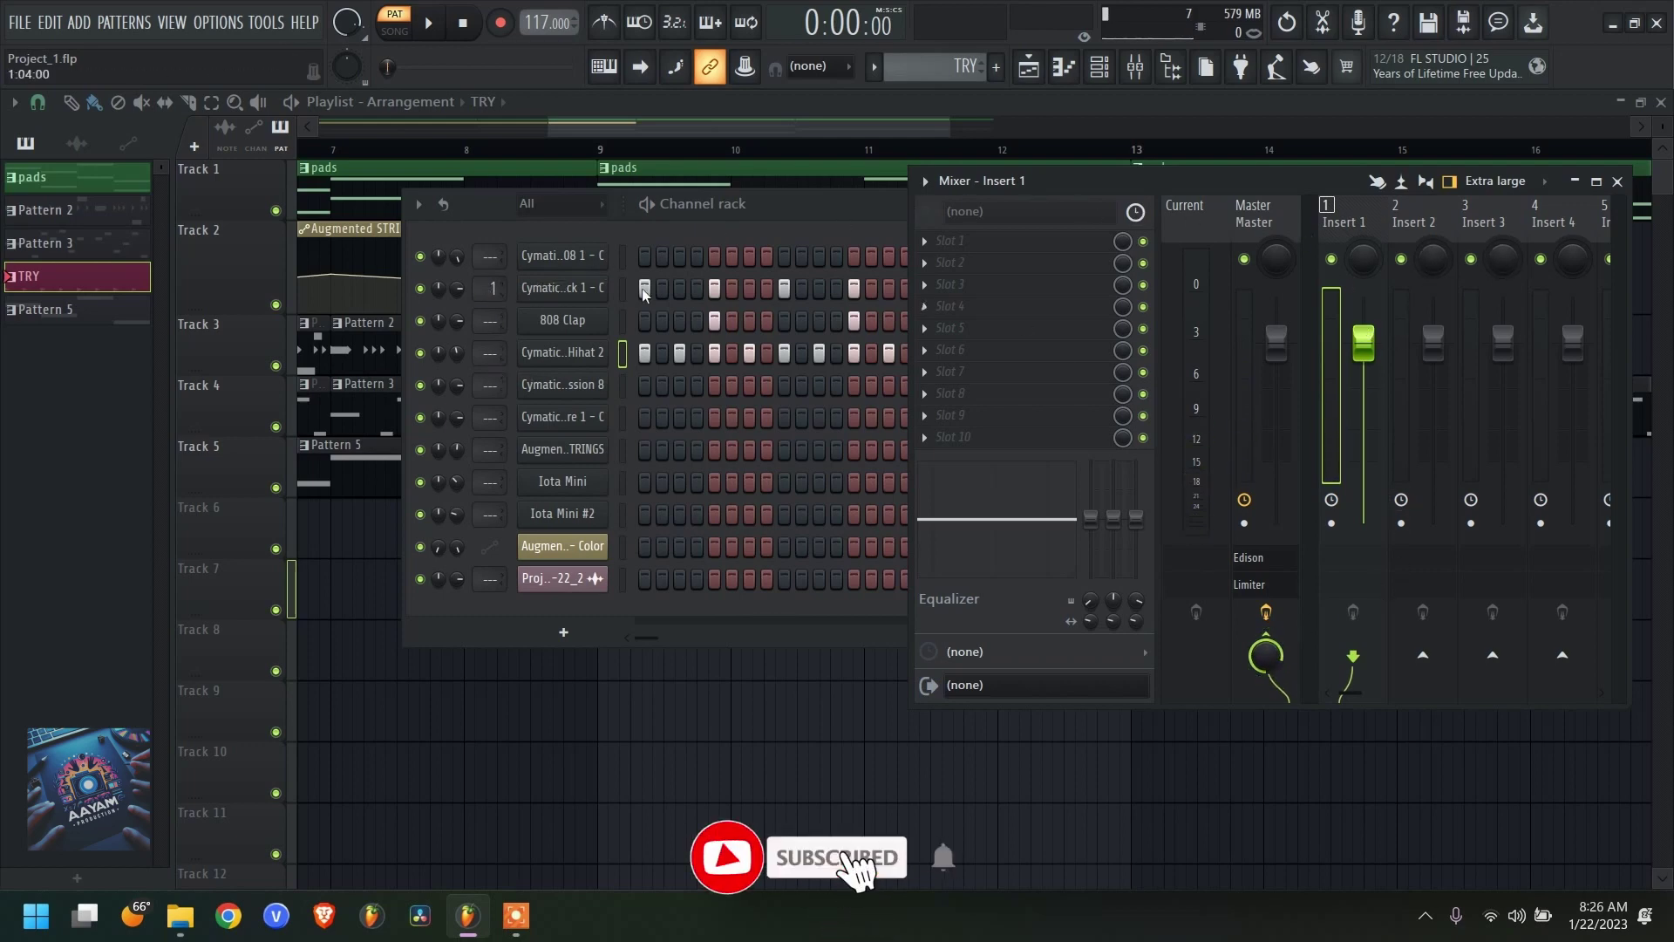
# - Route the 808 Clap to mixer track 2 and the Closed Hihat 2 to track 3, and check their meters during playback
pyautogui.moveTo(492, 320); pyautogui.dragTo(493, 364)
pyautogui.click(1344, 205)
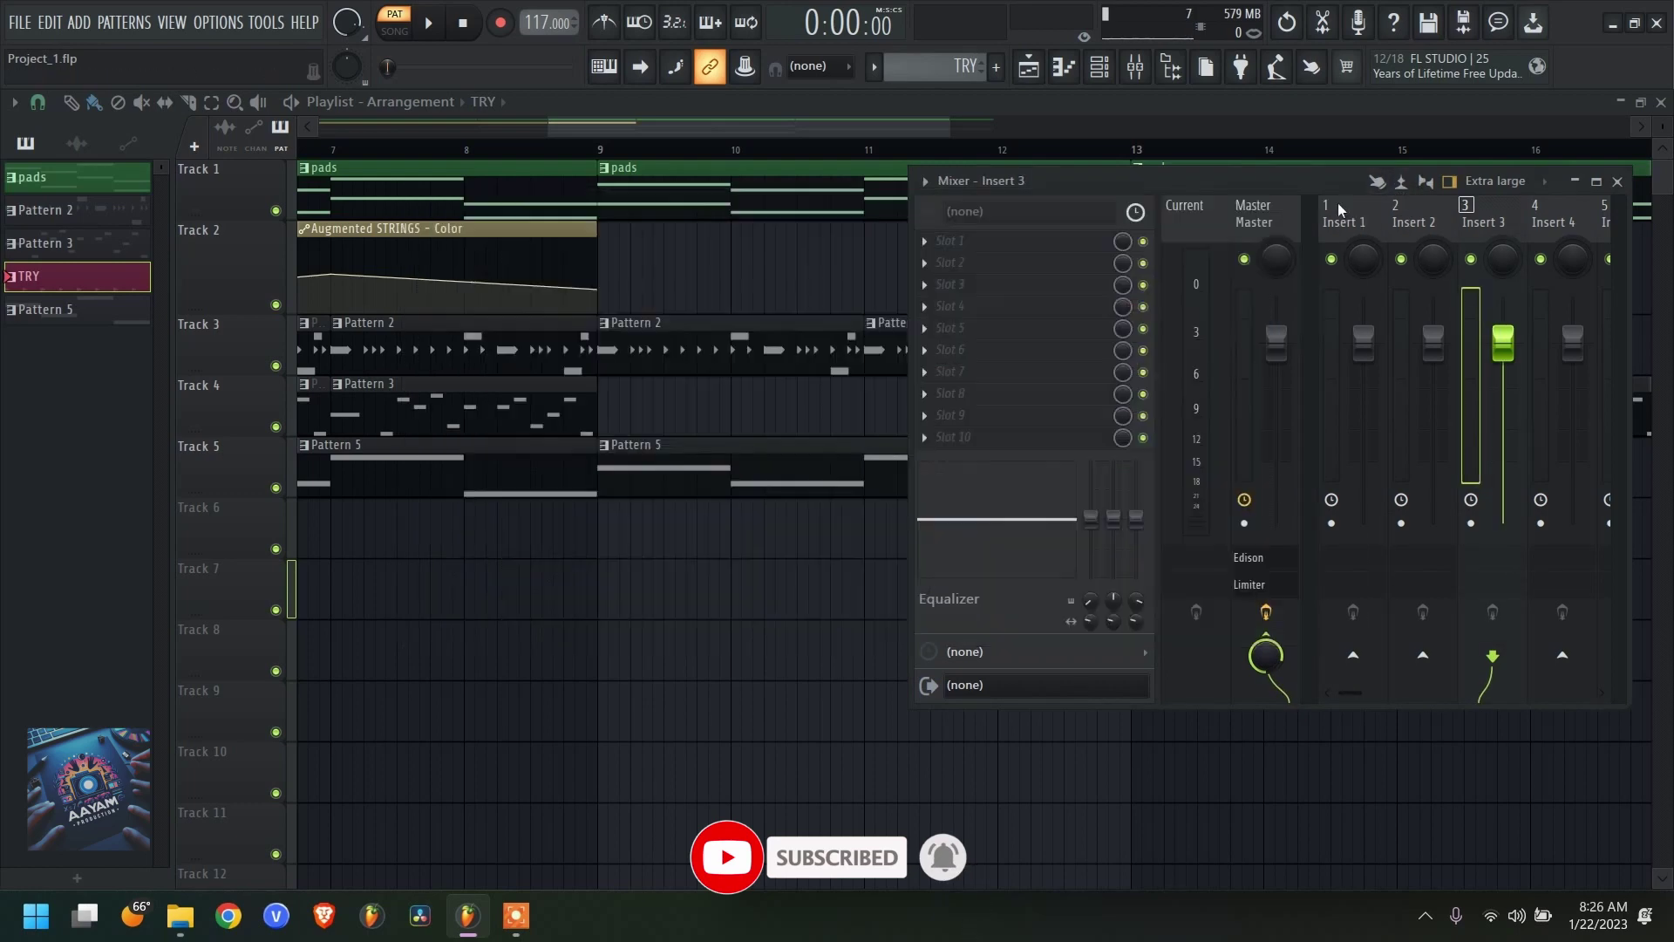
pyautogui.press('space')
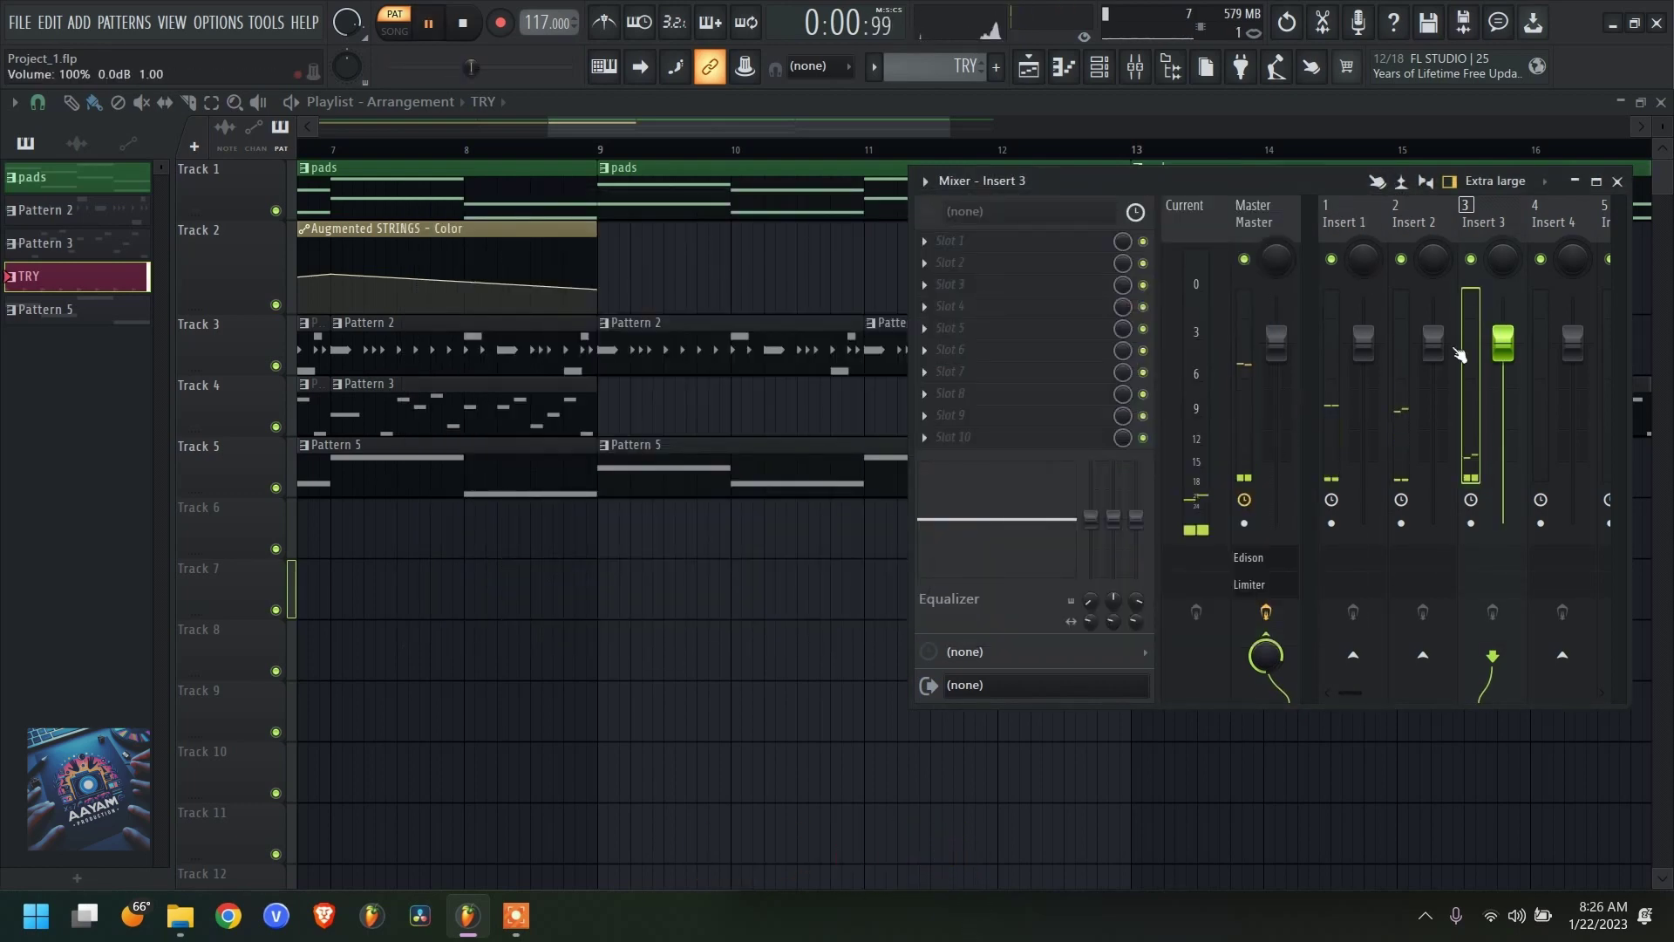
pyautogui.press('space')
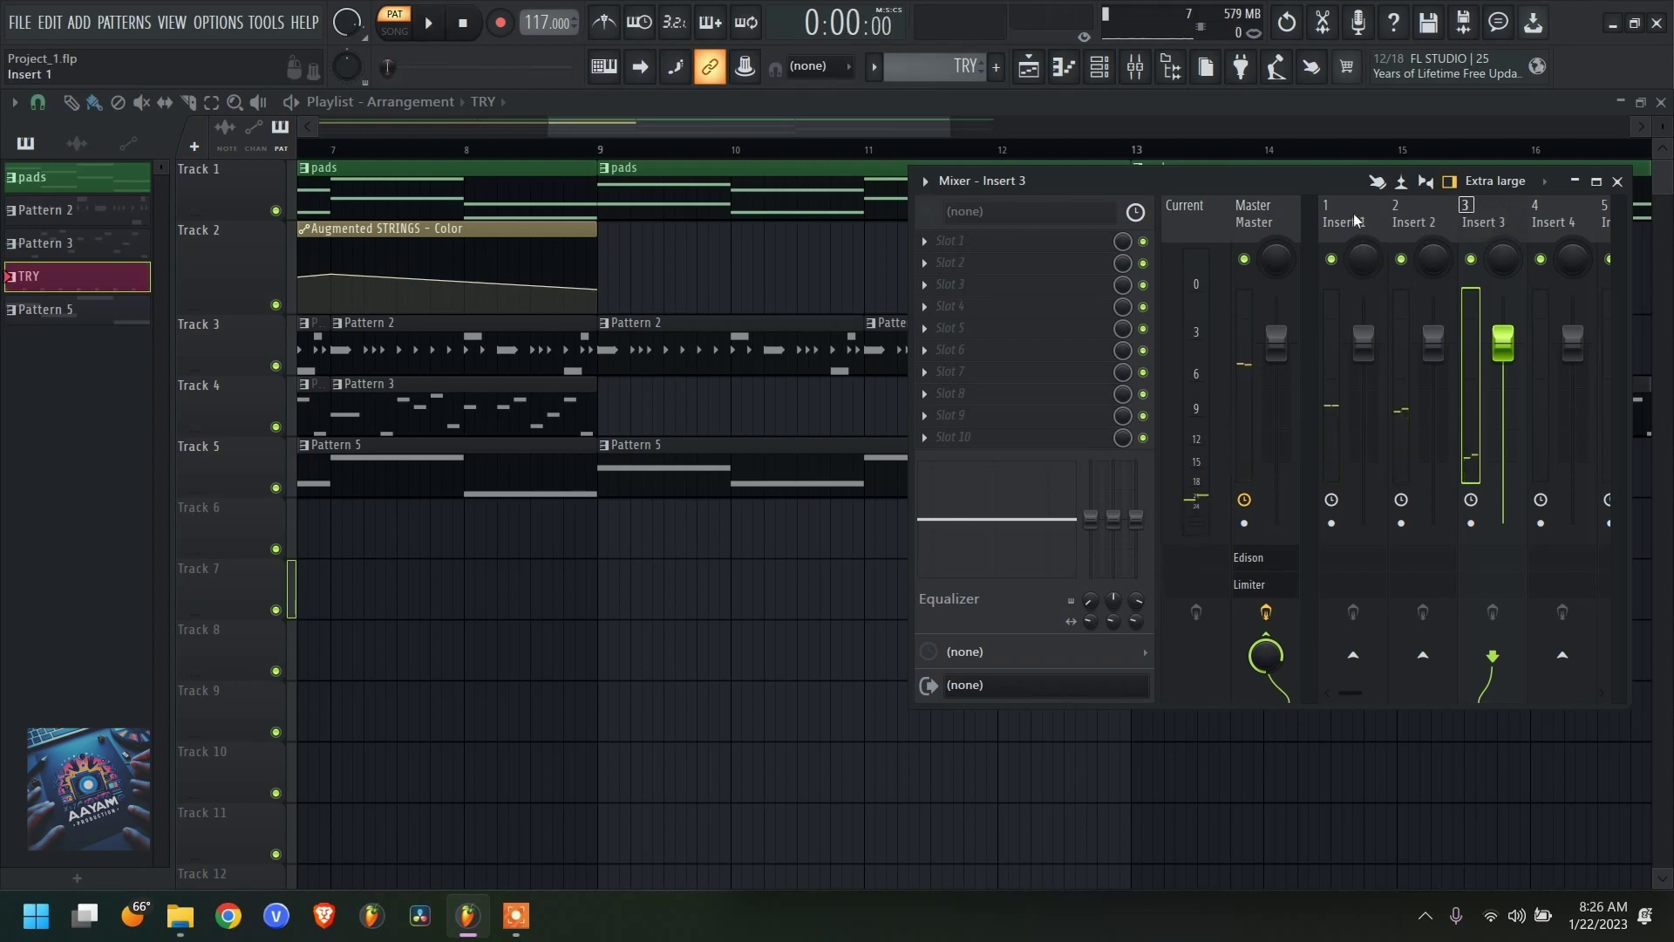
# - Add a Closed Hihat 2 hit on step 14 and play the pattern with the main swing raised, returning it to 0%
pyautogui.click(1100, 66)
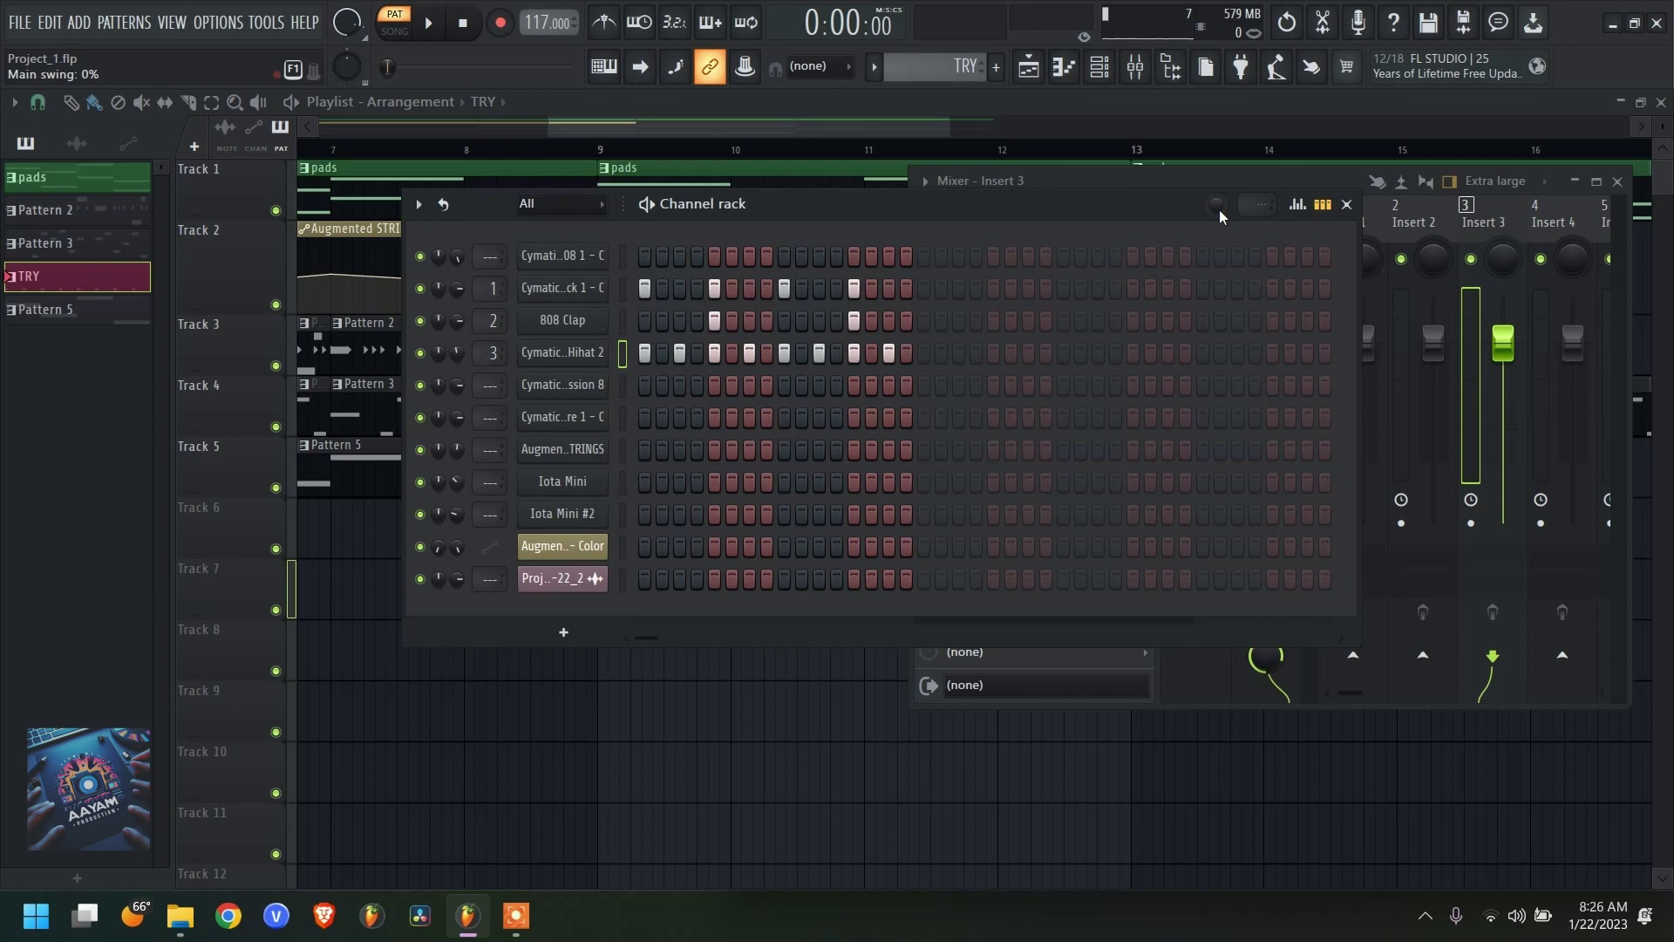
pyautogui.press('space')
pyautogui.moveTo(1220, 209); pyautogui.dragTo(1220, 122)
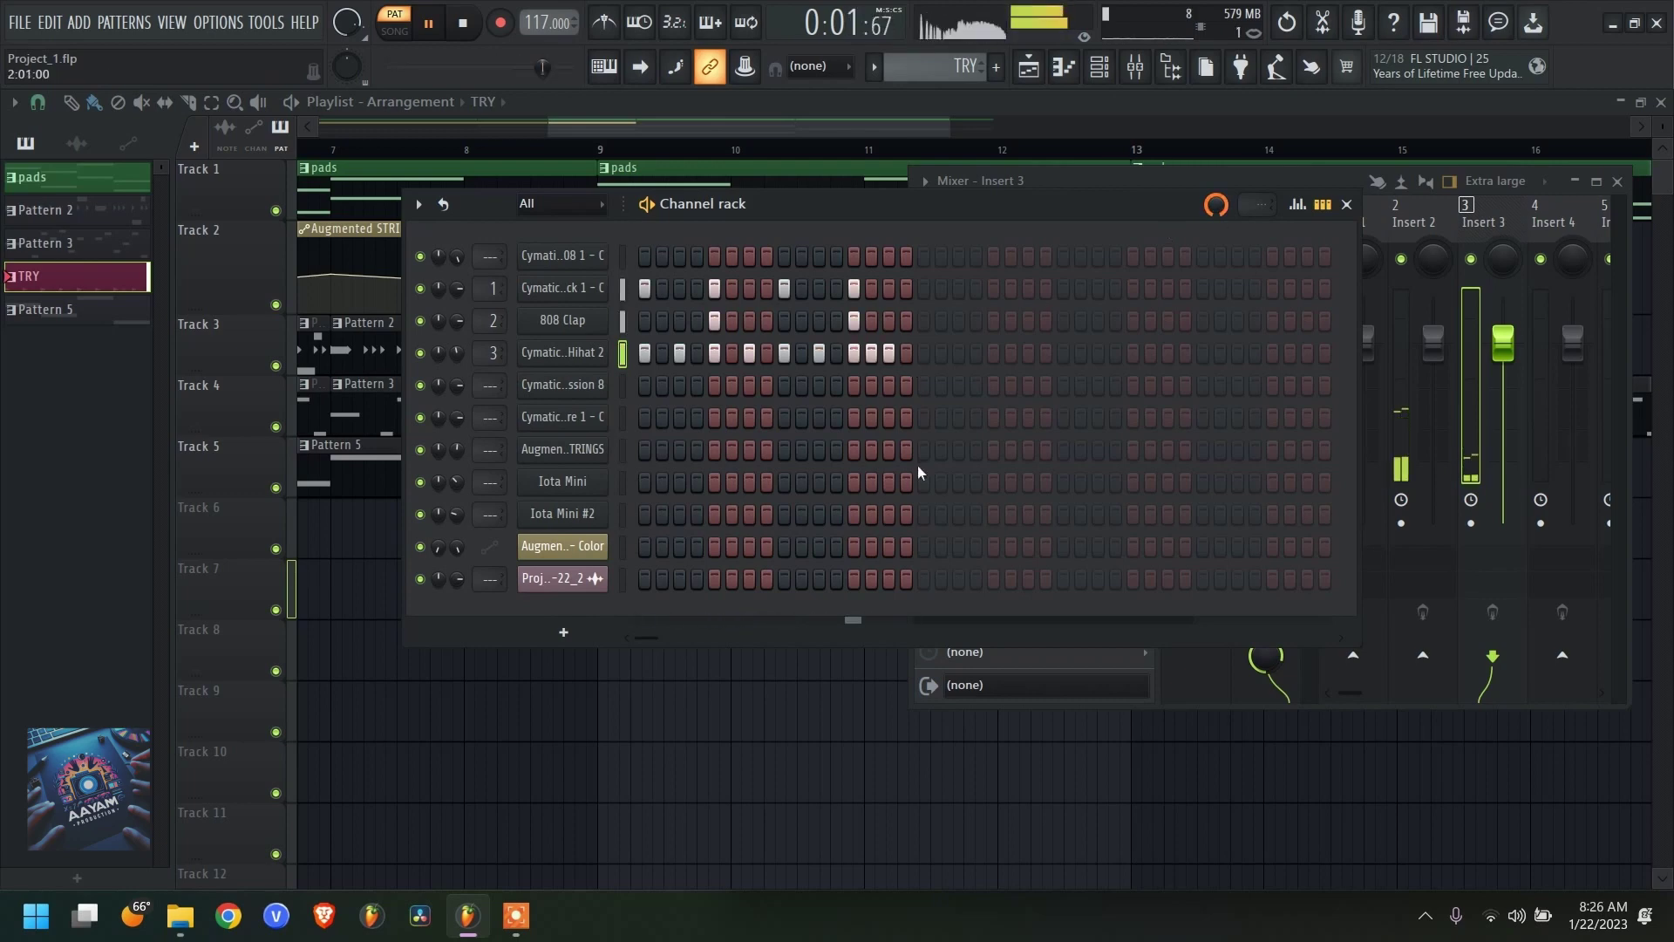
pyautogui.moveTo(1224, 215); pyautogui.dragTo(1224, 296)
pyautogui.press('space')
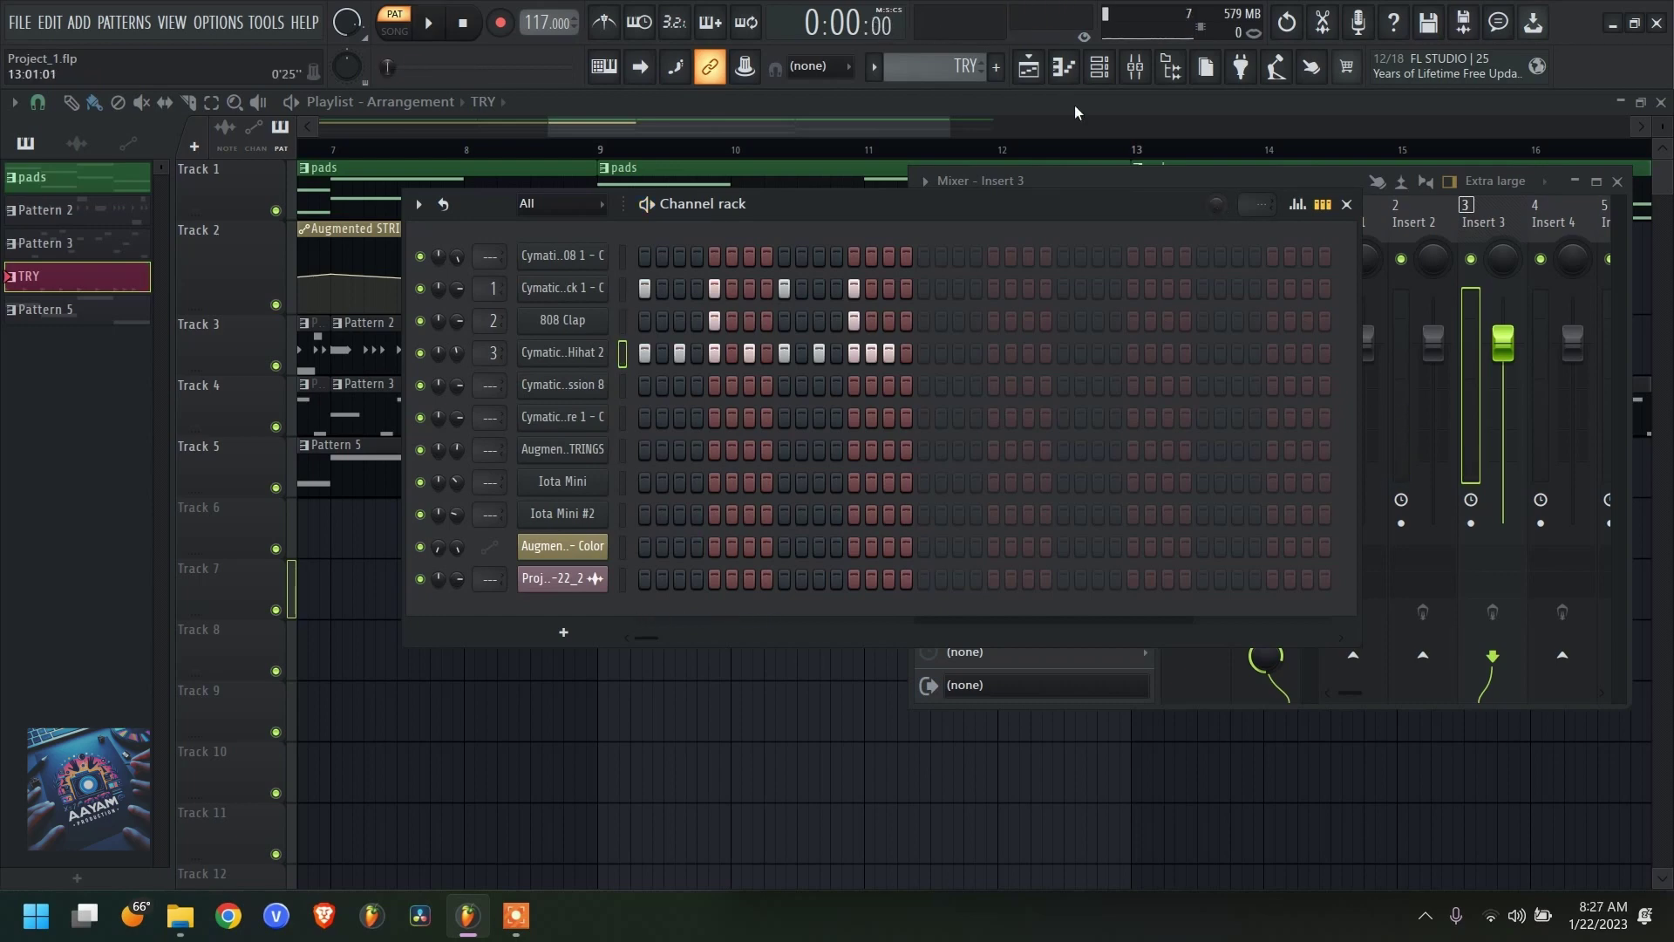
# - Show the graph editor and view the velocities of the 808 Clap and the Closed Hihat 2 channels
pyautogui.click(1308, 204)
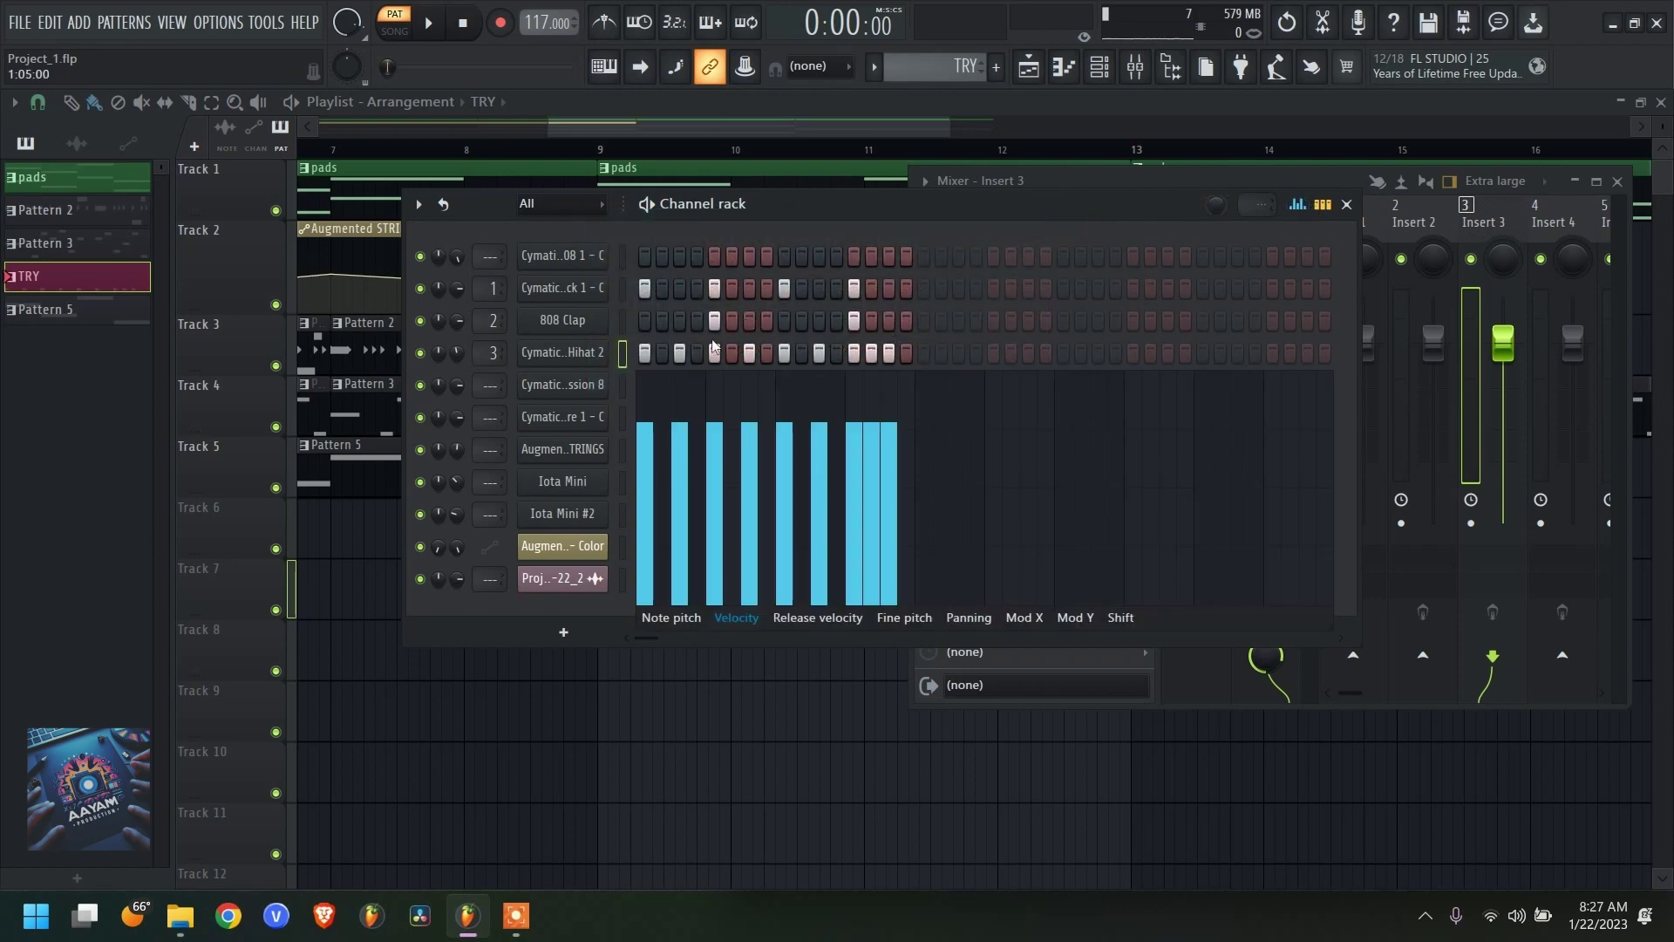
pyautogui.click(621, 324)
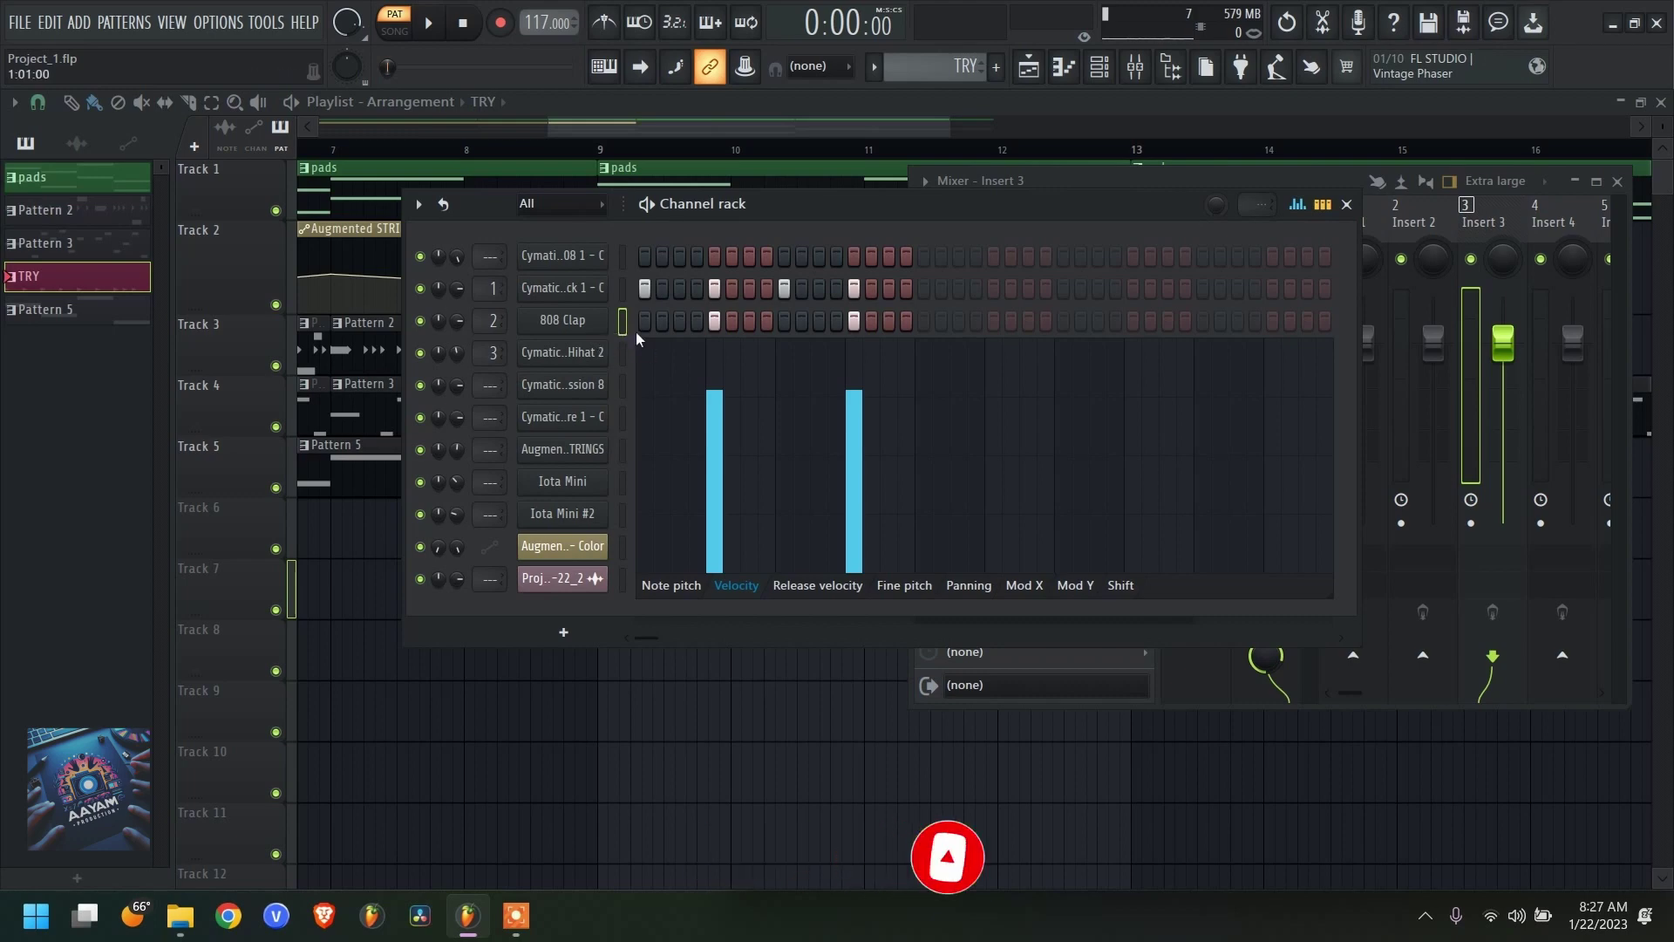
pyautogui.click(622, 352)
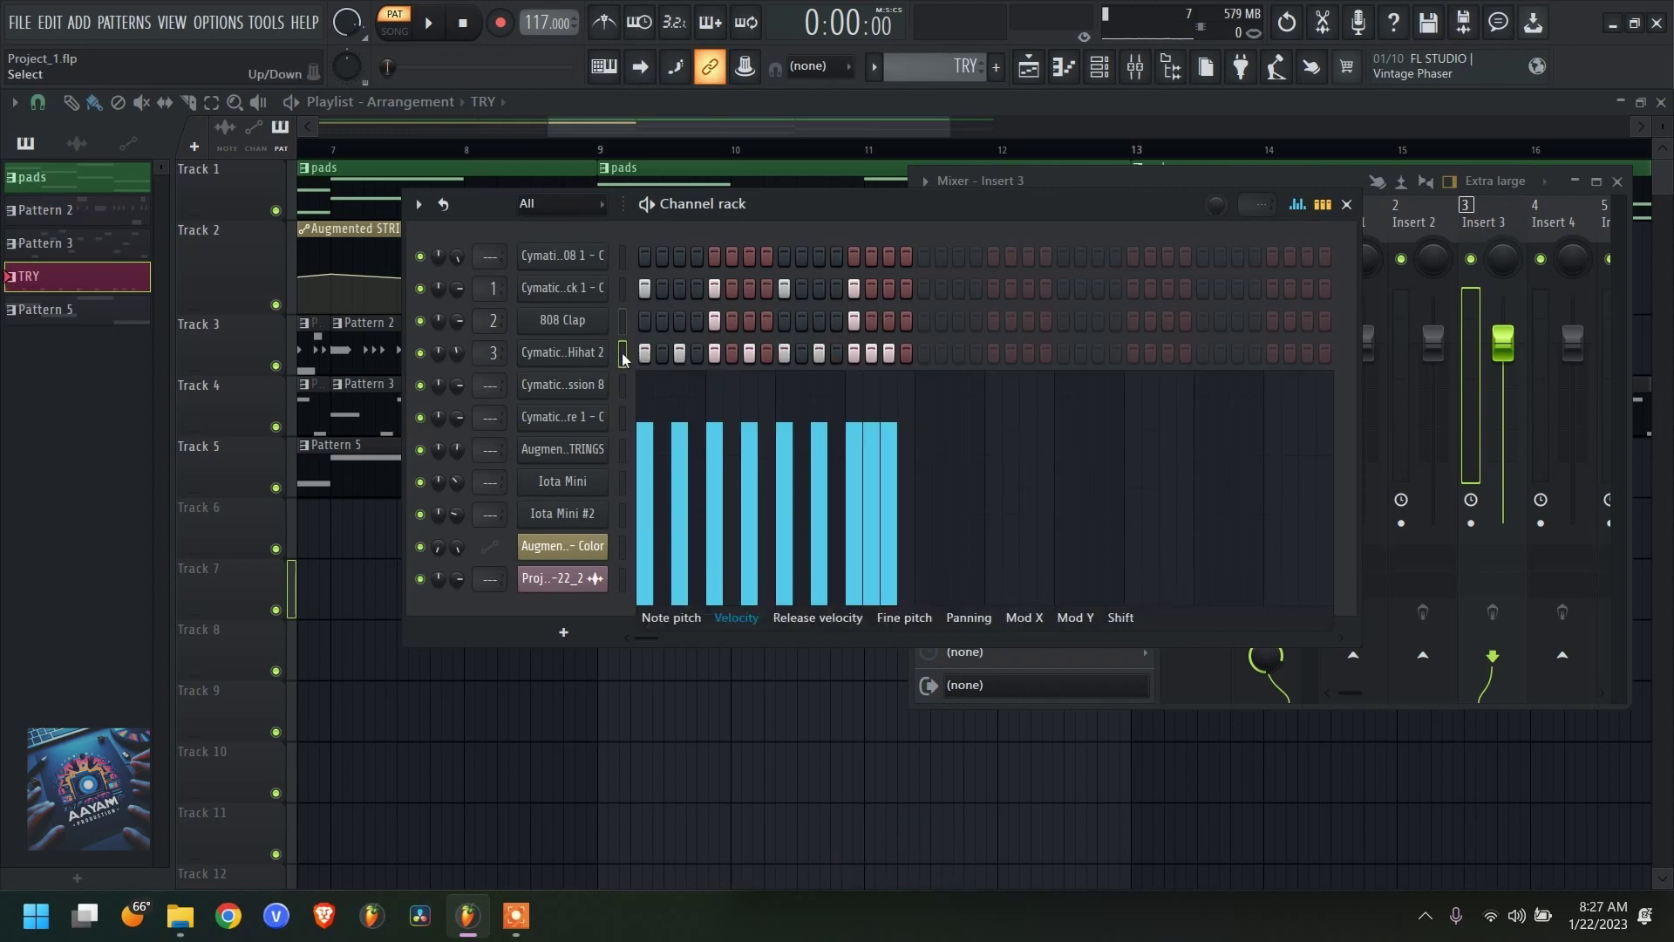
# - Lower the Closed Hihat 2 velocities on steps 3, 5, 9 and 11 to varied levels and step 14 to about 51%, and play the pattern
pyautogui.moveTo(685, 452)
pyautogui.mouseDown()
pyautogui.moveTo(720, 493)
pyautogui.moveTo(821, 502)
pyautogui.mouseUp()
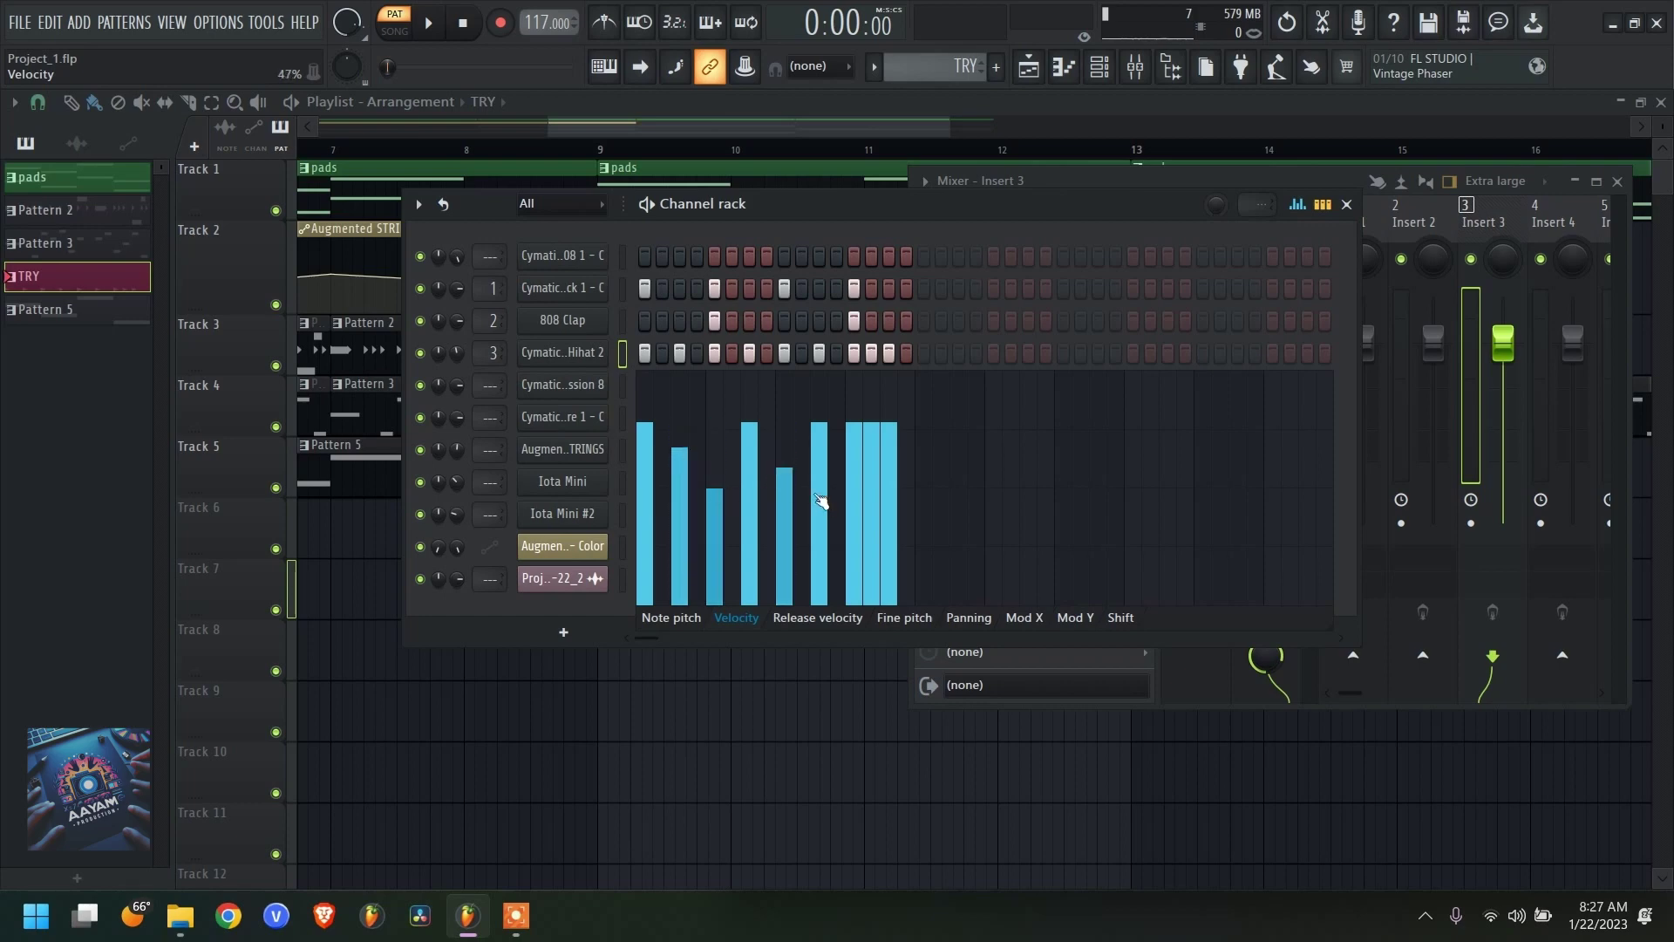
pyautogui.click(820, 459)
pyautogui.click(873, 477)
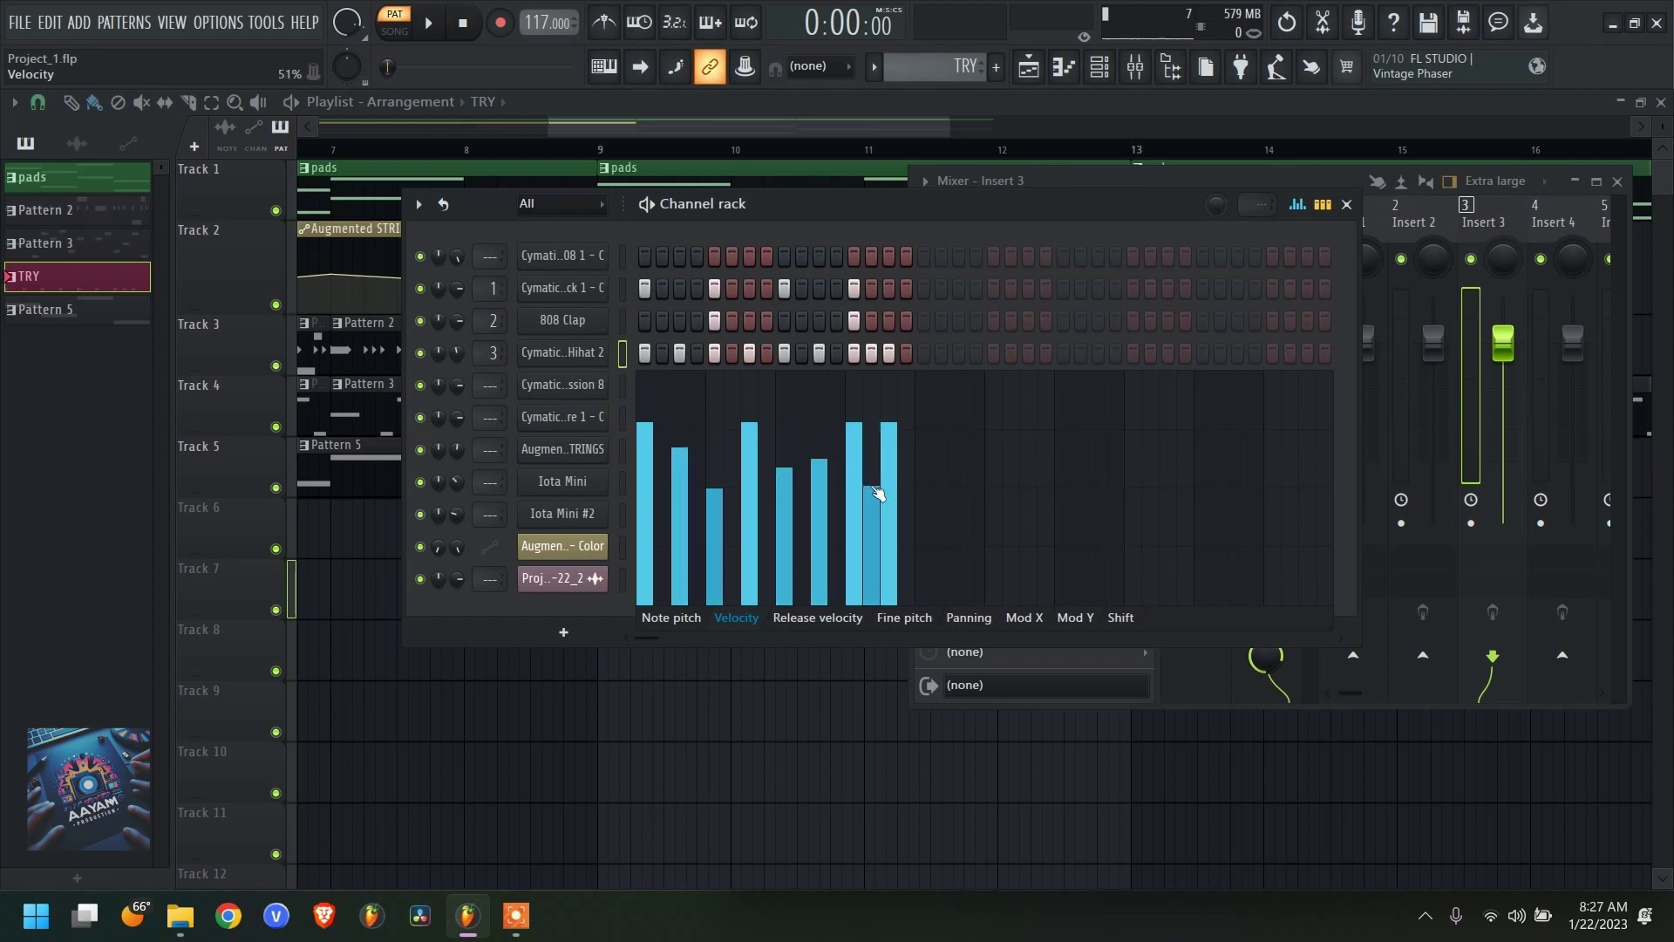
pyautogui.press('space')
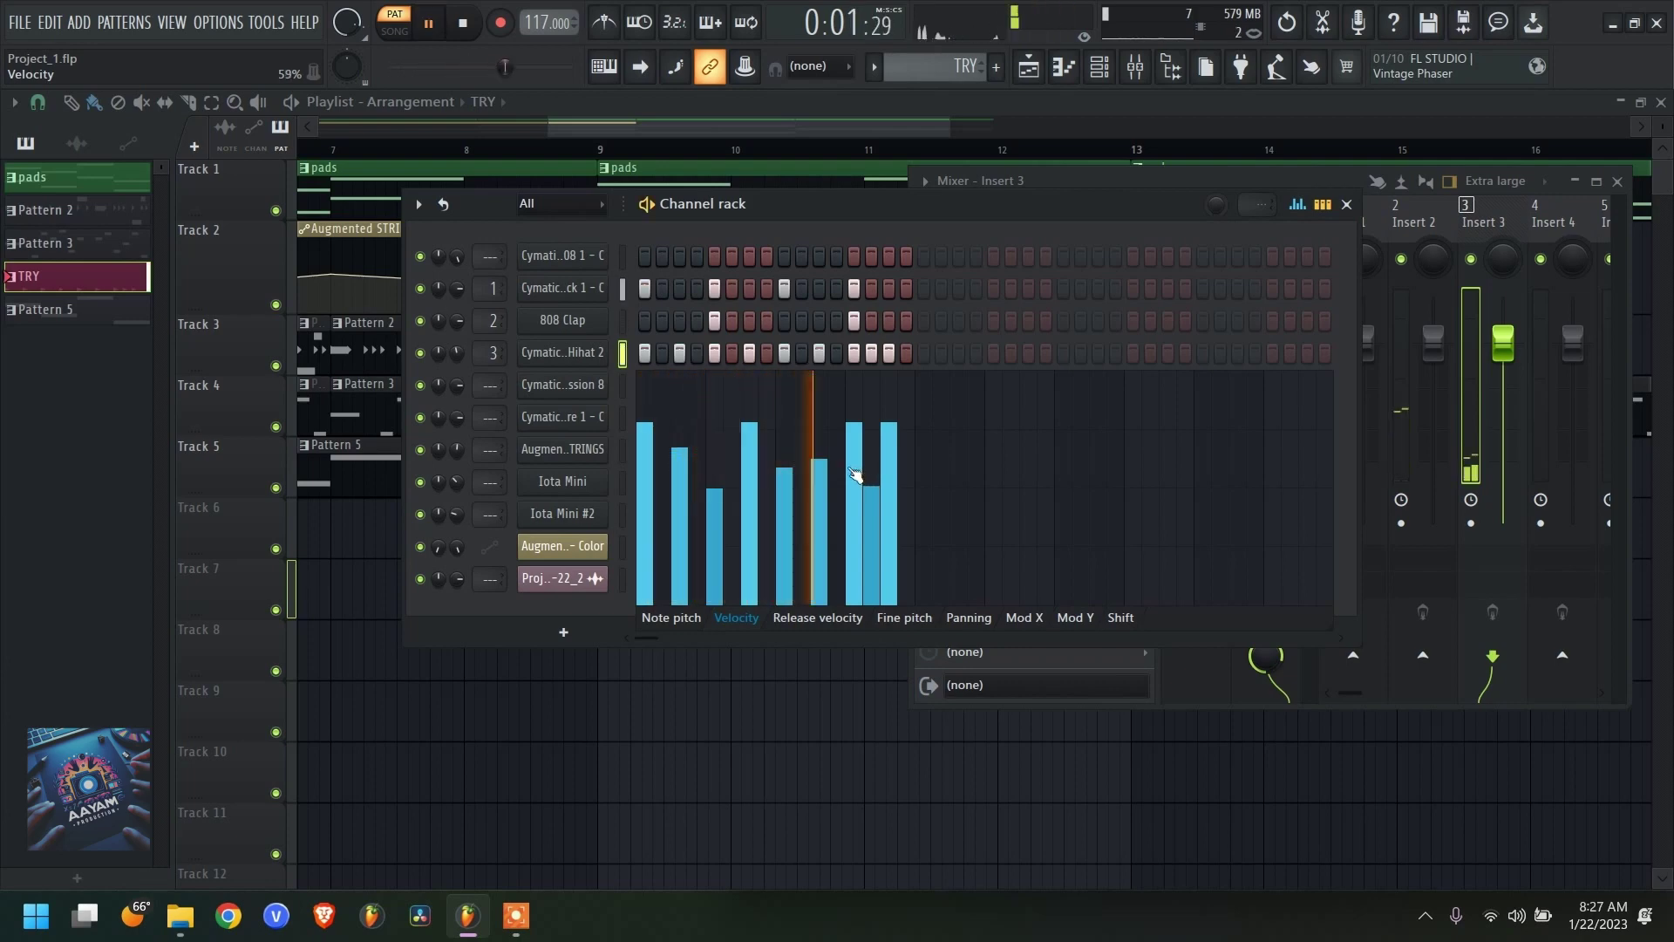
# - Lower the Closed Hihat 2 velocities on steps 14 and 15 to descending levels while the pattern plays, and stop playback
pyautogui.moveTo(871, 533); pyautogui.dragTo(888, 497)
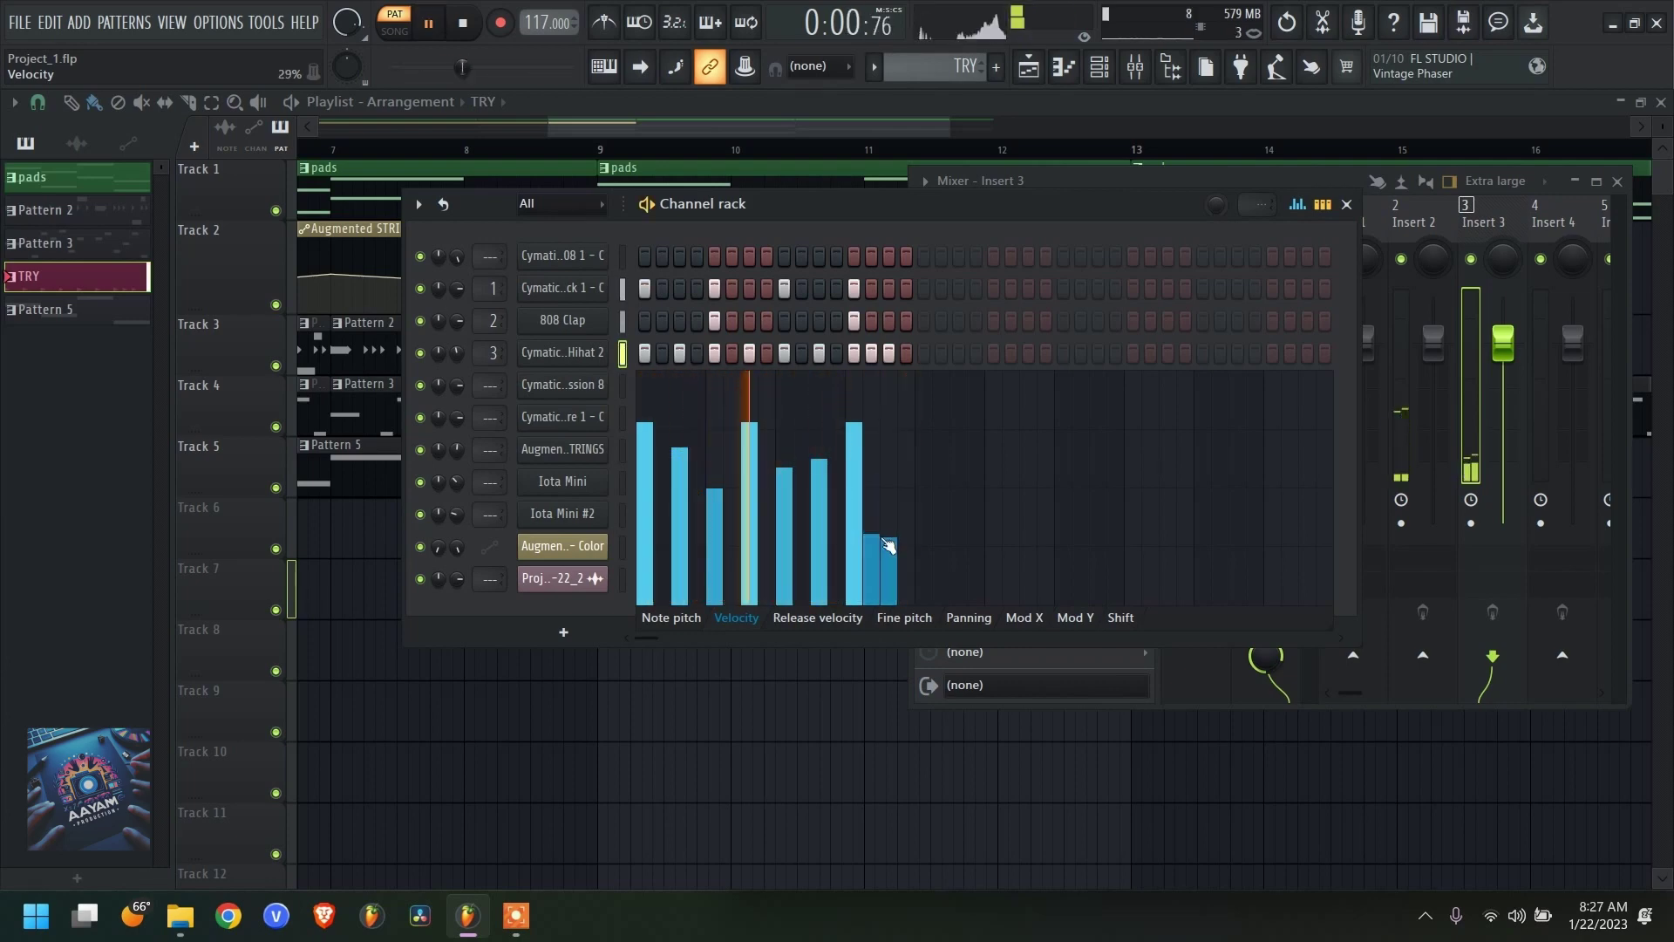
pyautogui.click(899, 479)
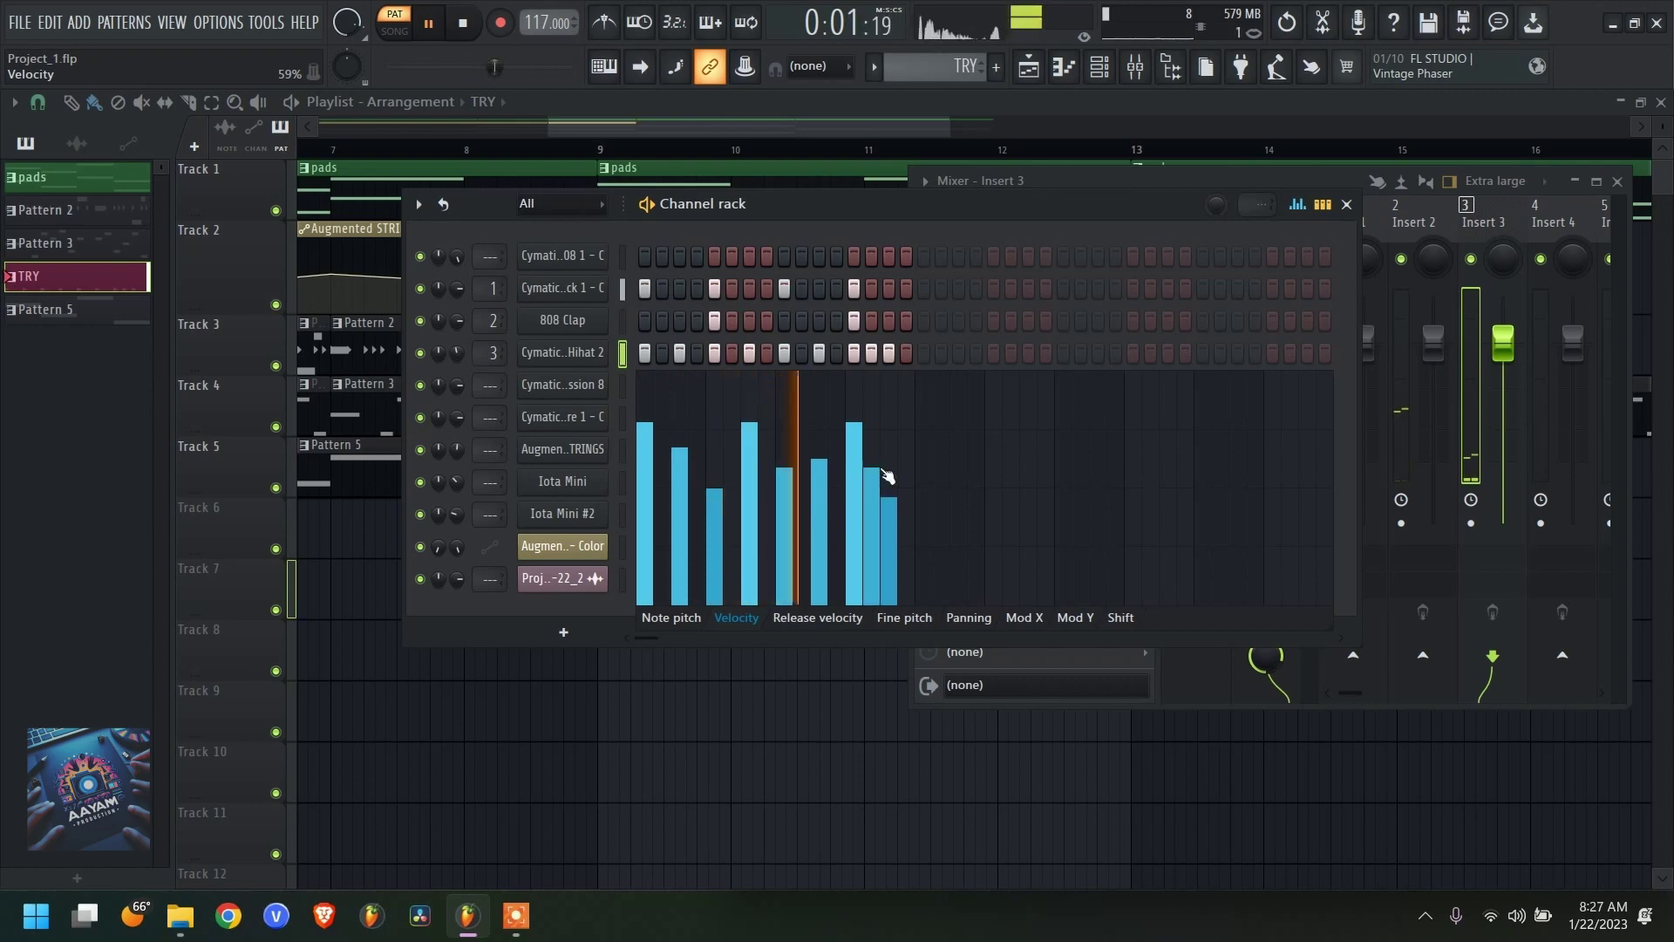
pyautogui.press('space')
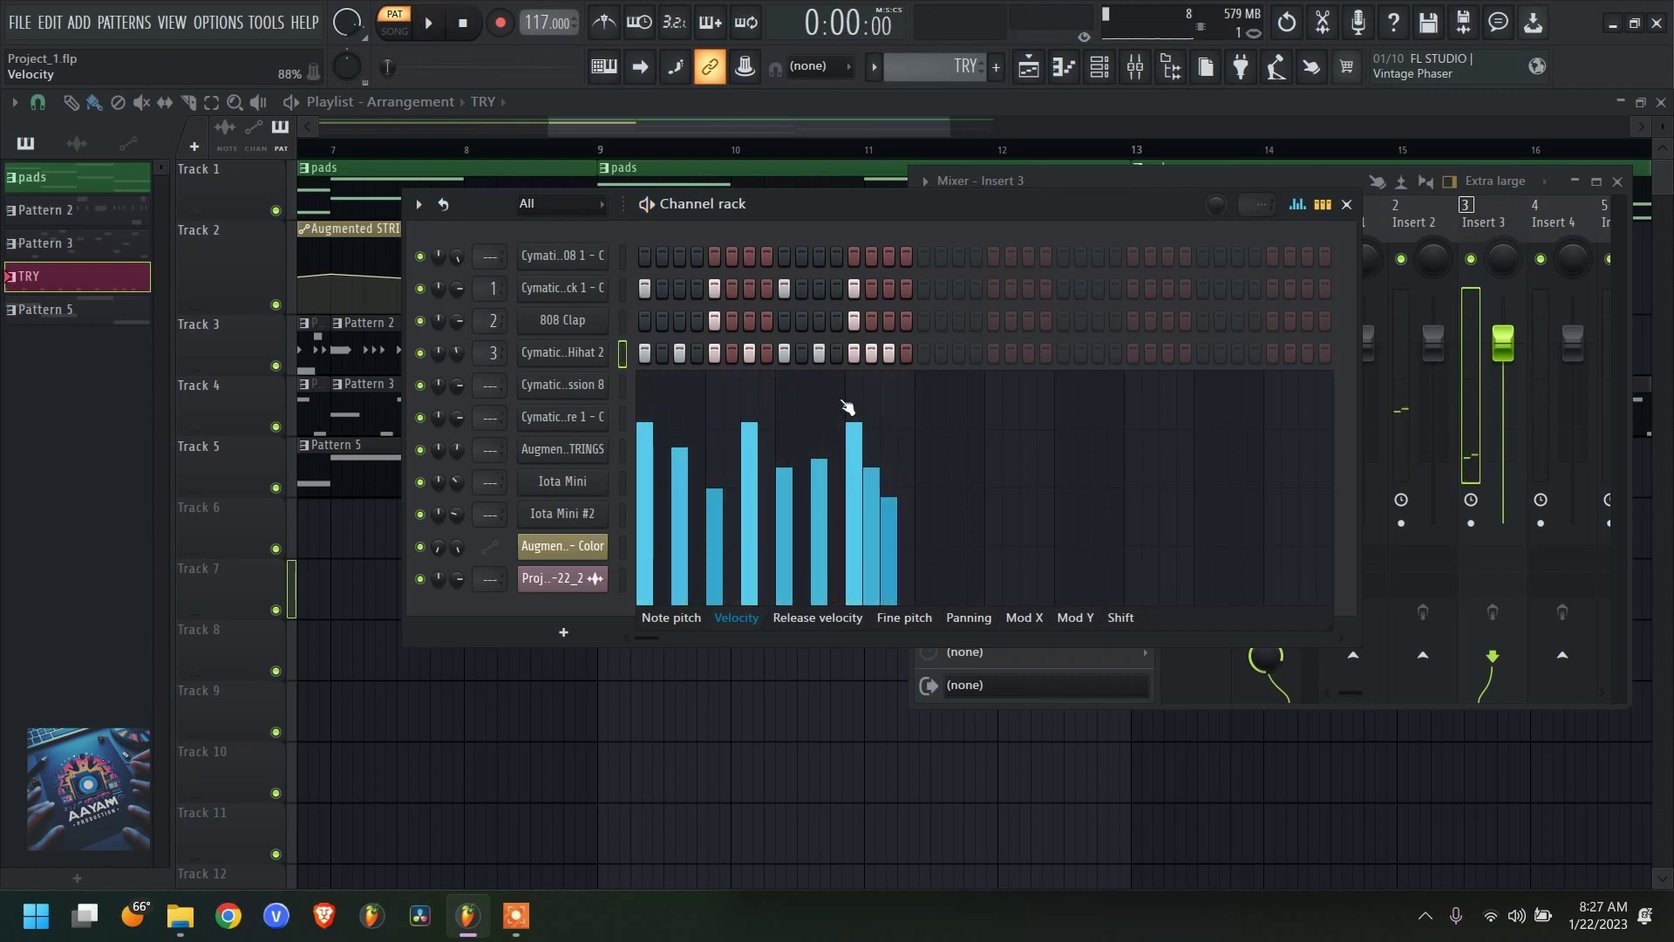
# - Lower the note pitch of the Closed Hihat 2 hit on step 3 to A#4, play the pattern, and undo the pitch change
pyautogui.click(672, 616)
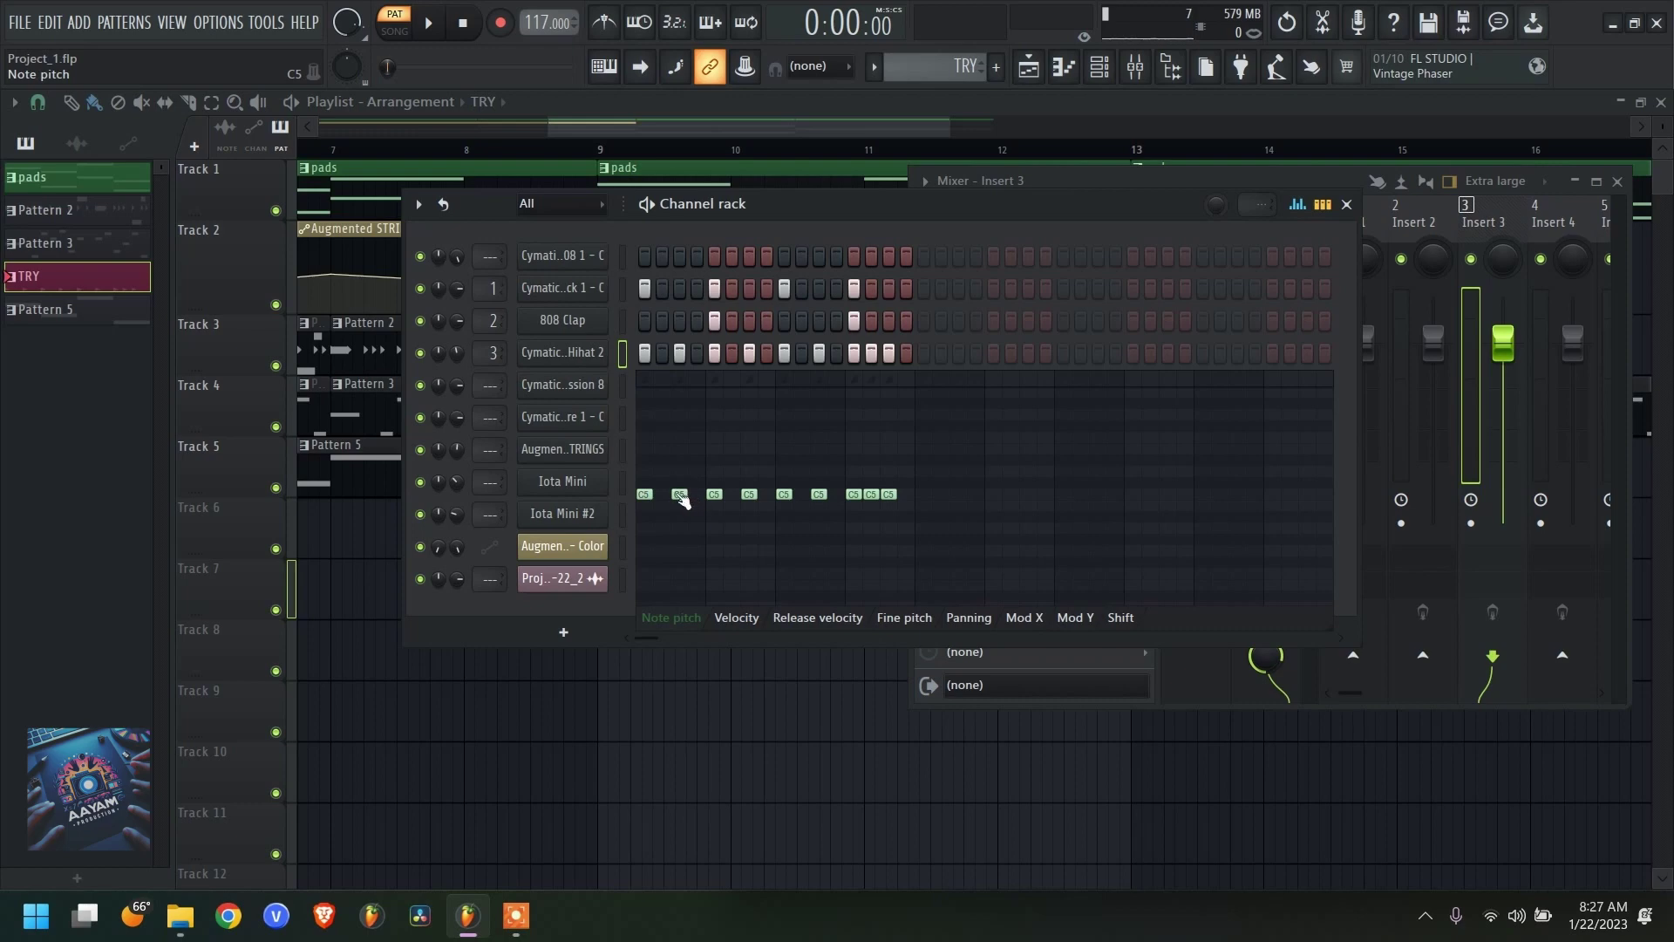
pyautogui.moveTo(683, 501); pyautogui.dragTo(687, 523)
pyautogui.press('space')
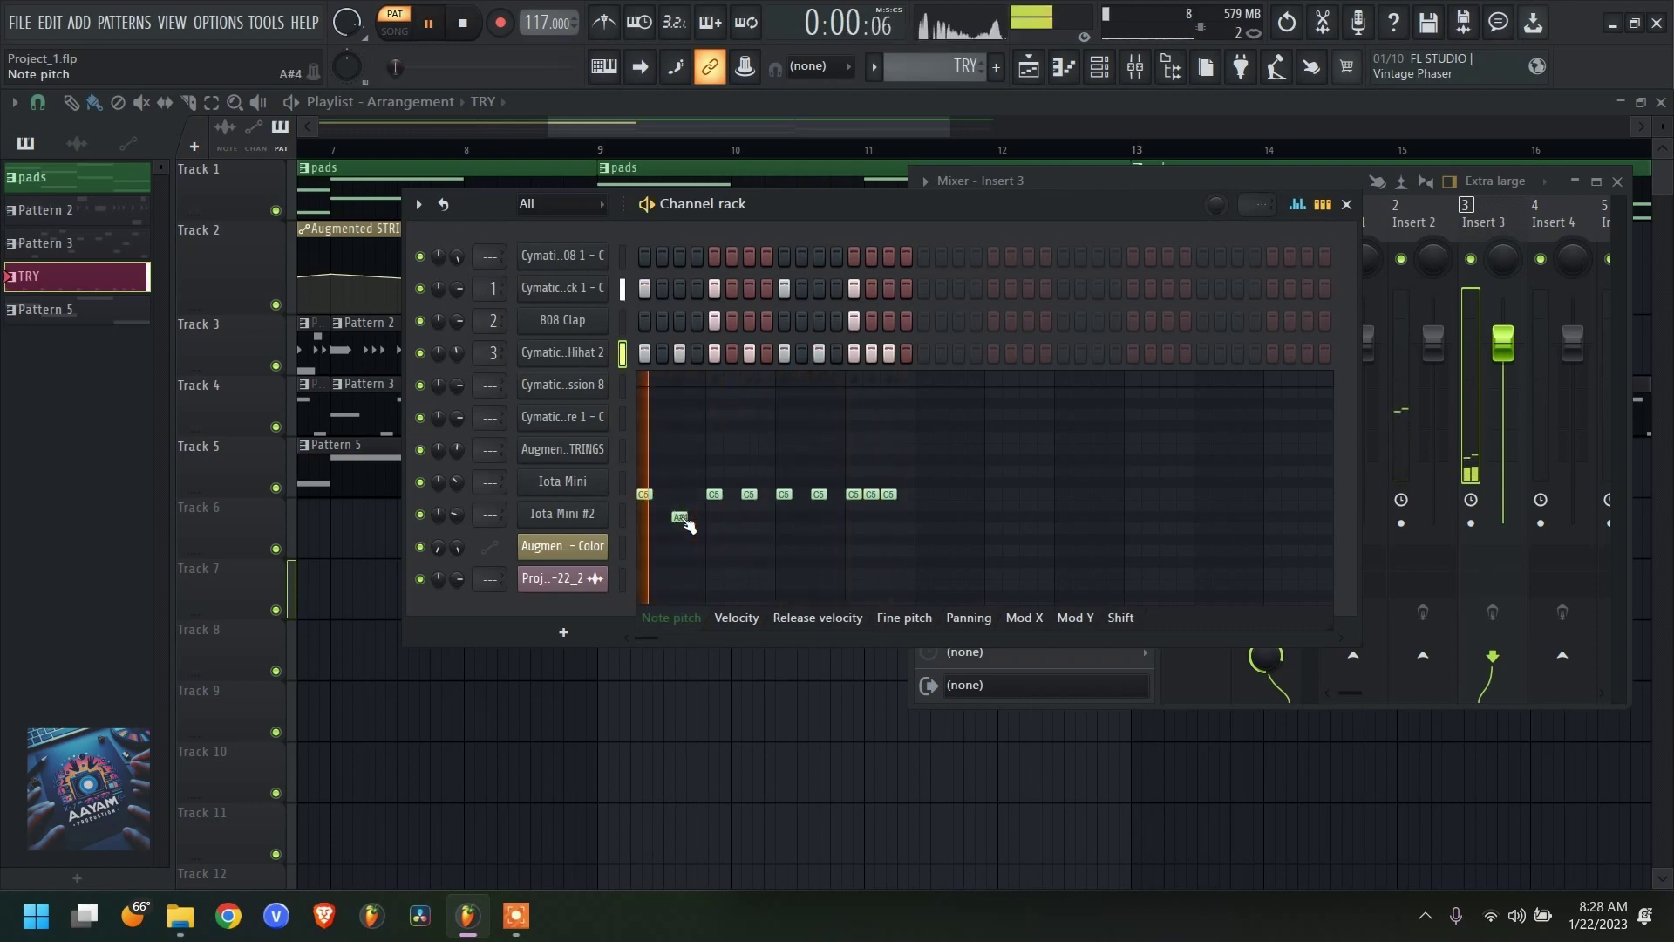
pyautogui.hotkey('ctrl', 'z')
pyautogui.press('space')
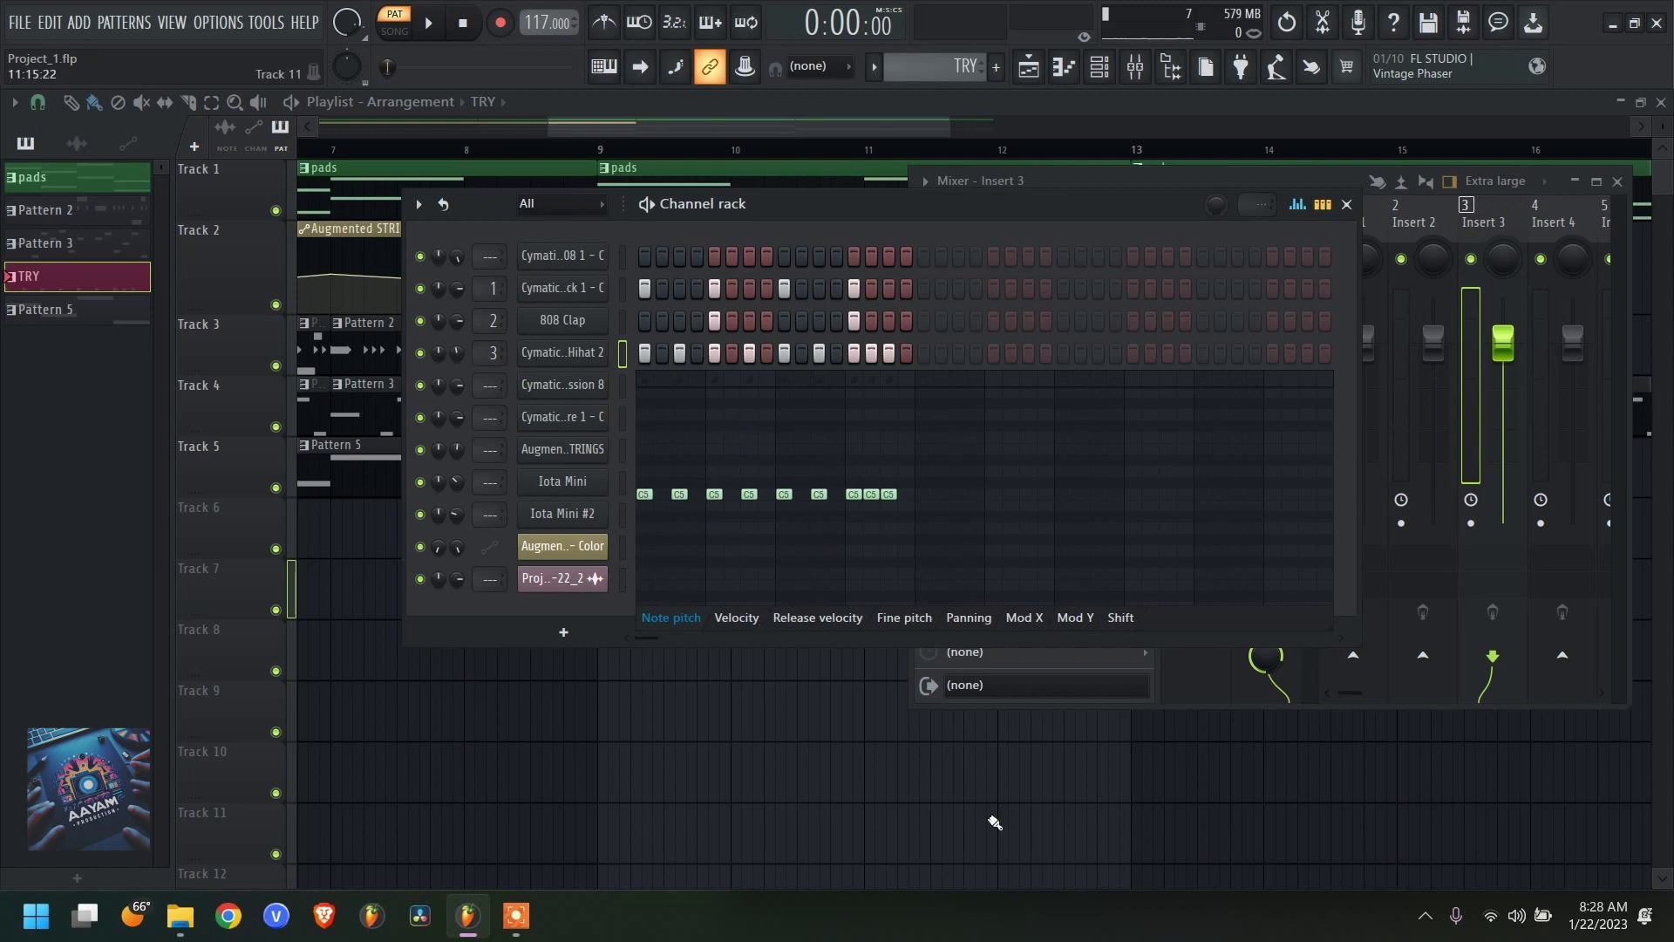
# - Pan the Closed Hihat 2 hits on steps 1, 3, 7, 9, 13, 14 and 15 to alternating sides and play the pattern
pyautogui.click(809, 624)
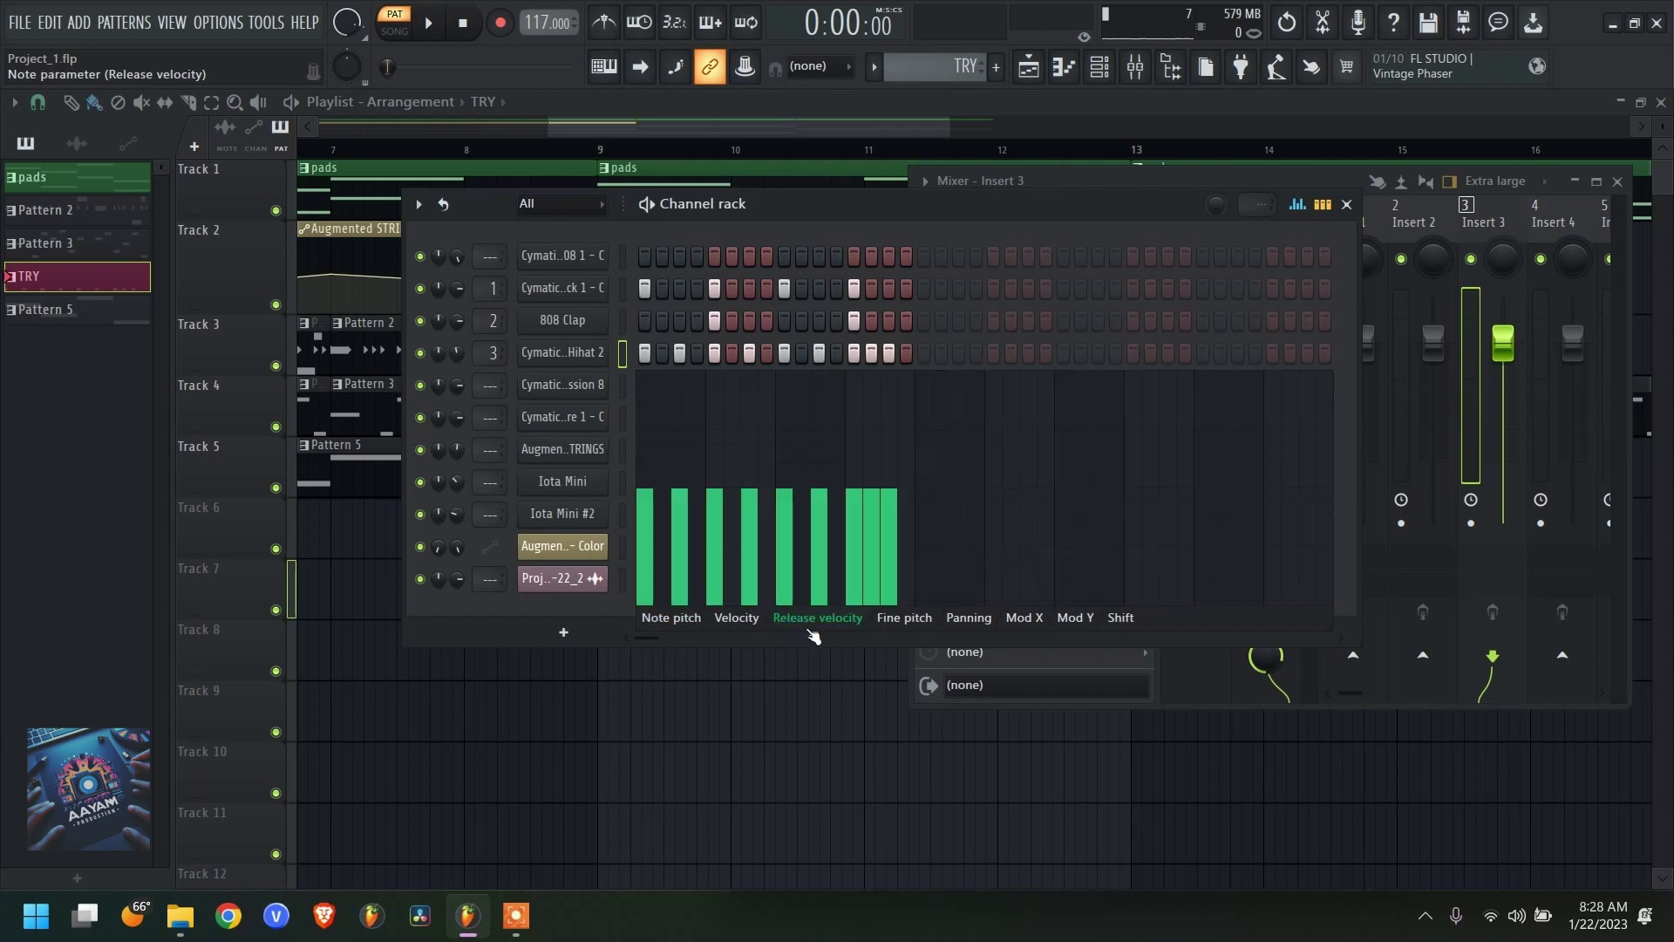
pyautogui.click(909, 625)
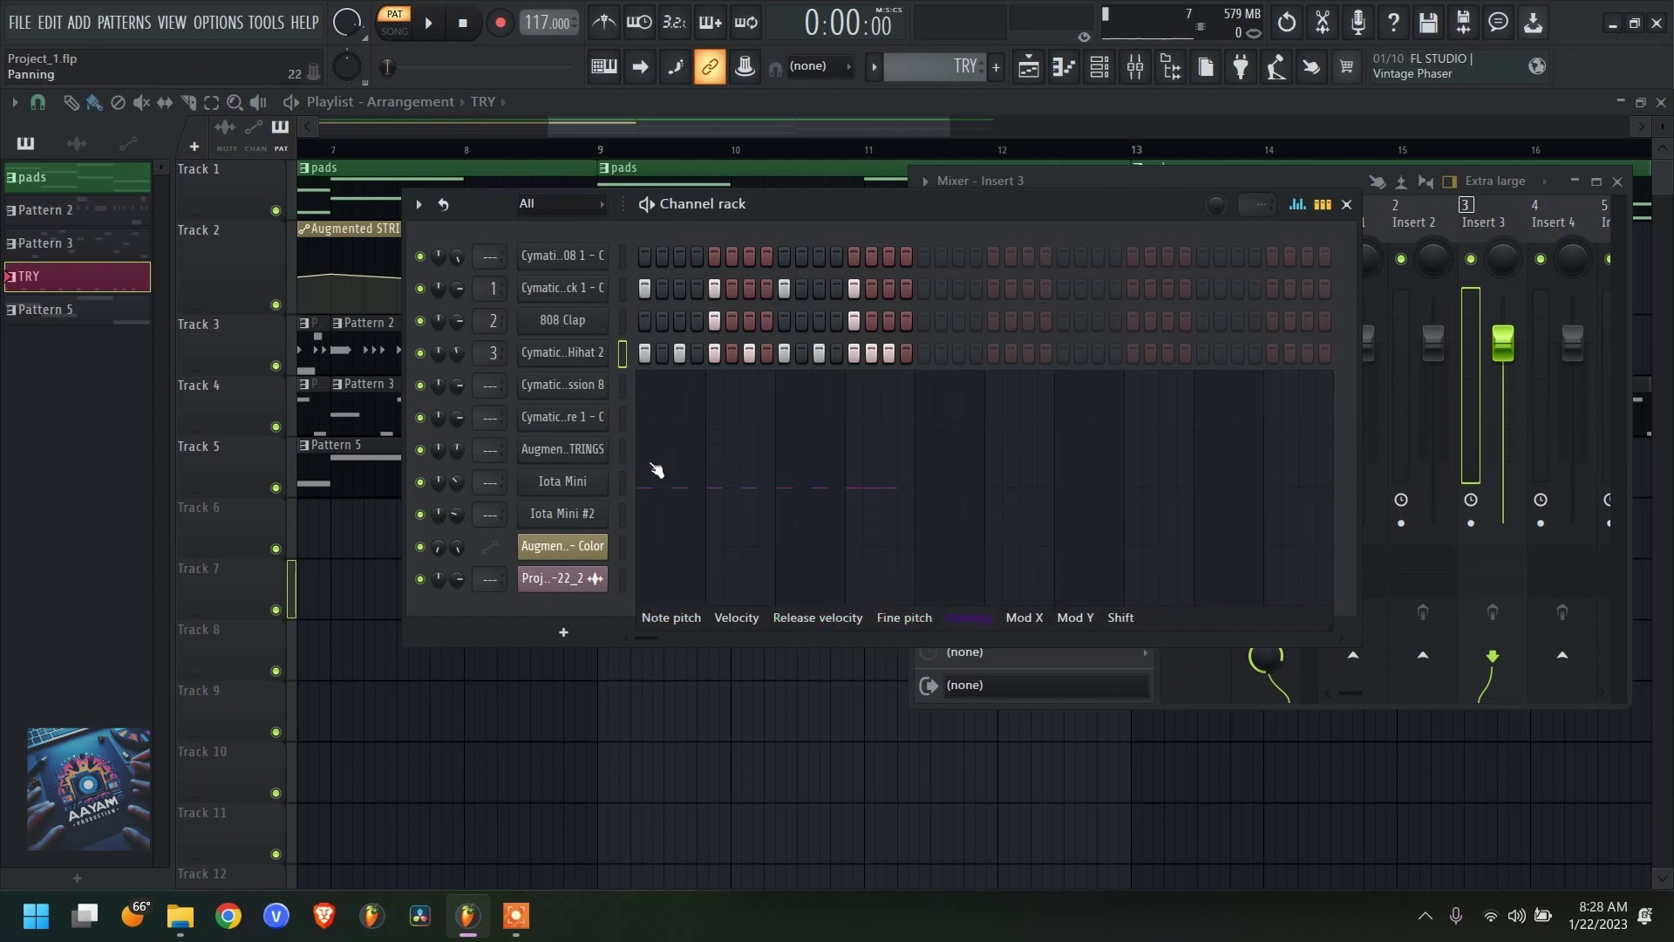
pyautogui.moveTo(651, 463); pyautogui.dragTo(650, 417)
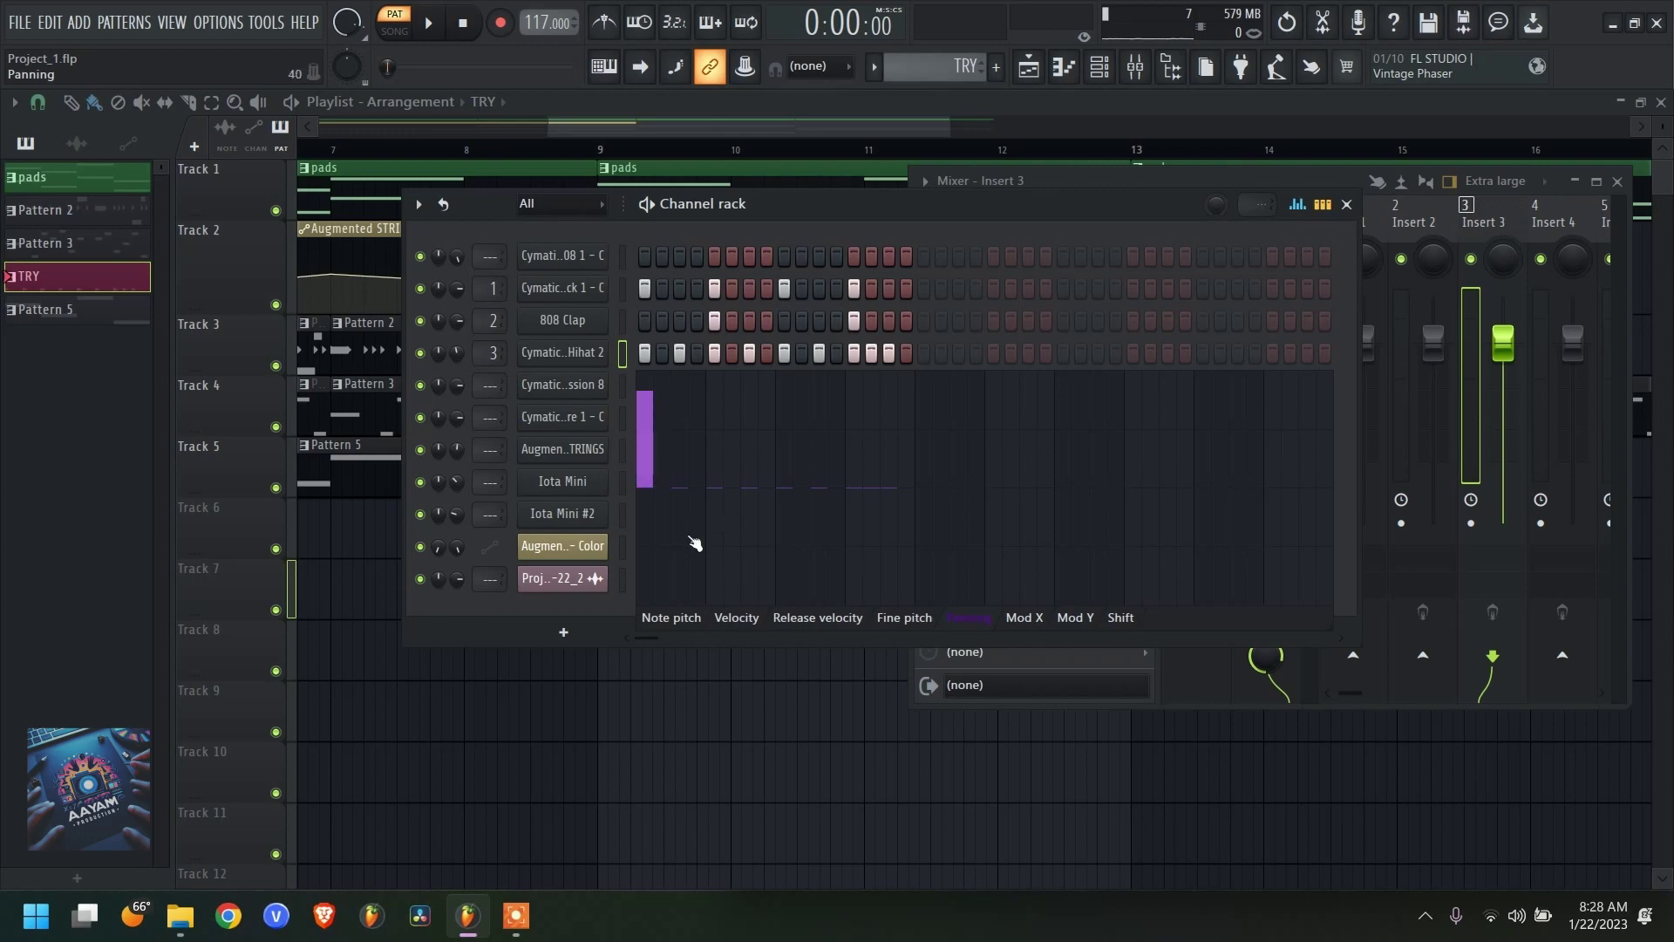
pyautogui.moveTo(693, 543); pyautogui.dragTo(695, 621)
pyautogui.moveTo(749, 454); pyautogui.dragTo(749, 385)
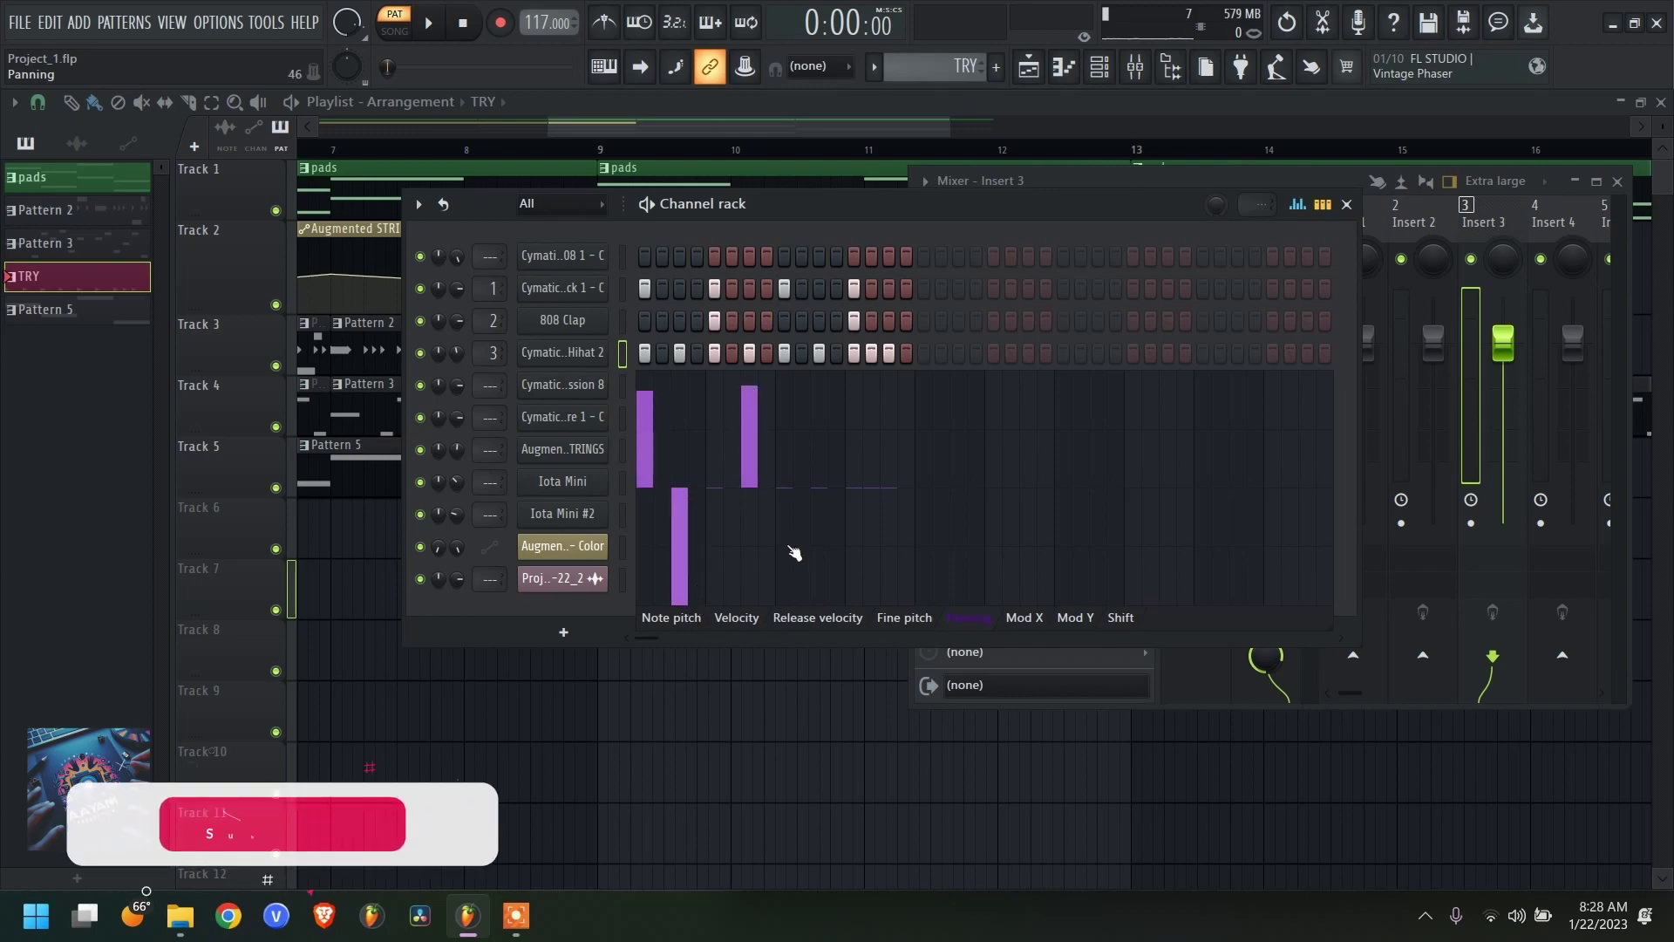
pyautogui.moveTo(784, 523); pyautogui.dragTo(784, 614)
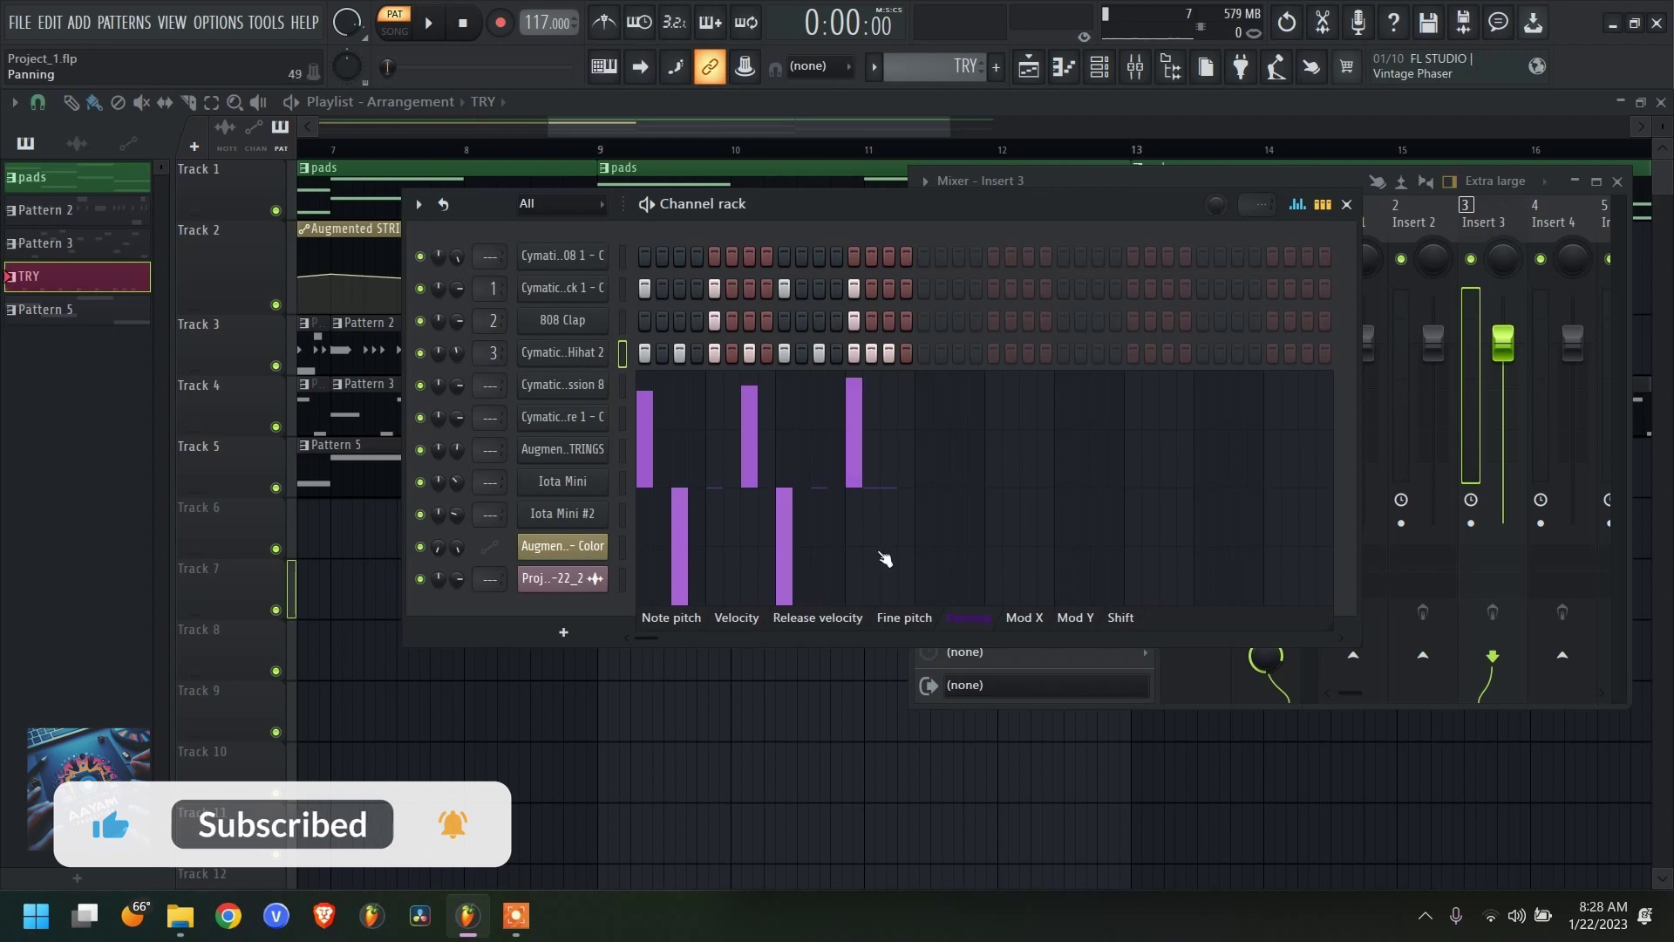
pyautogui.moveTo(871, 585)
pyautogui.mouseDown()
pyautogui.moveTo(889, 625)
pyautogui.moveTo(891, 404)
pyautogui.mouseUp()
pyautogui.press('space')
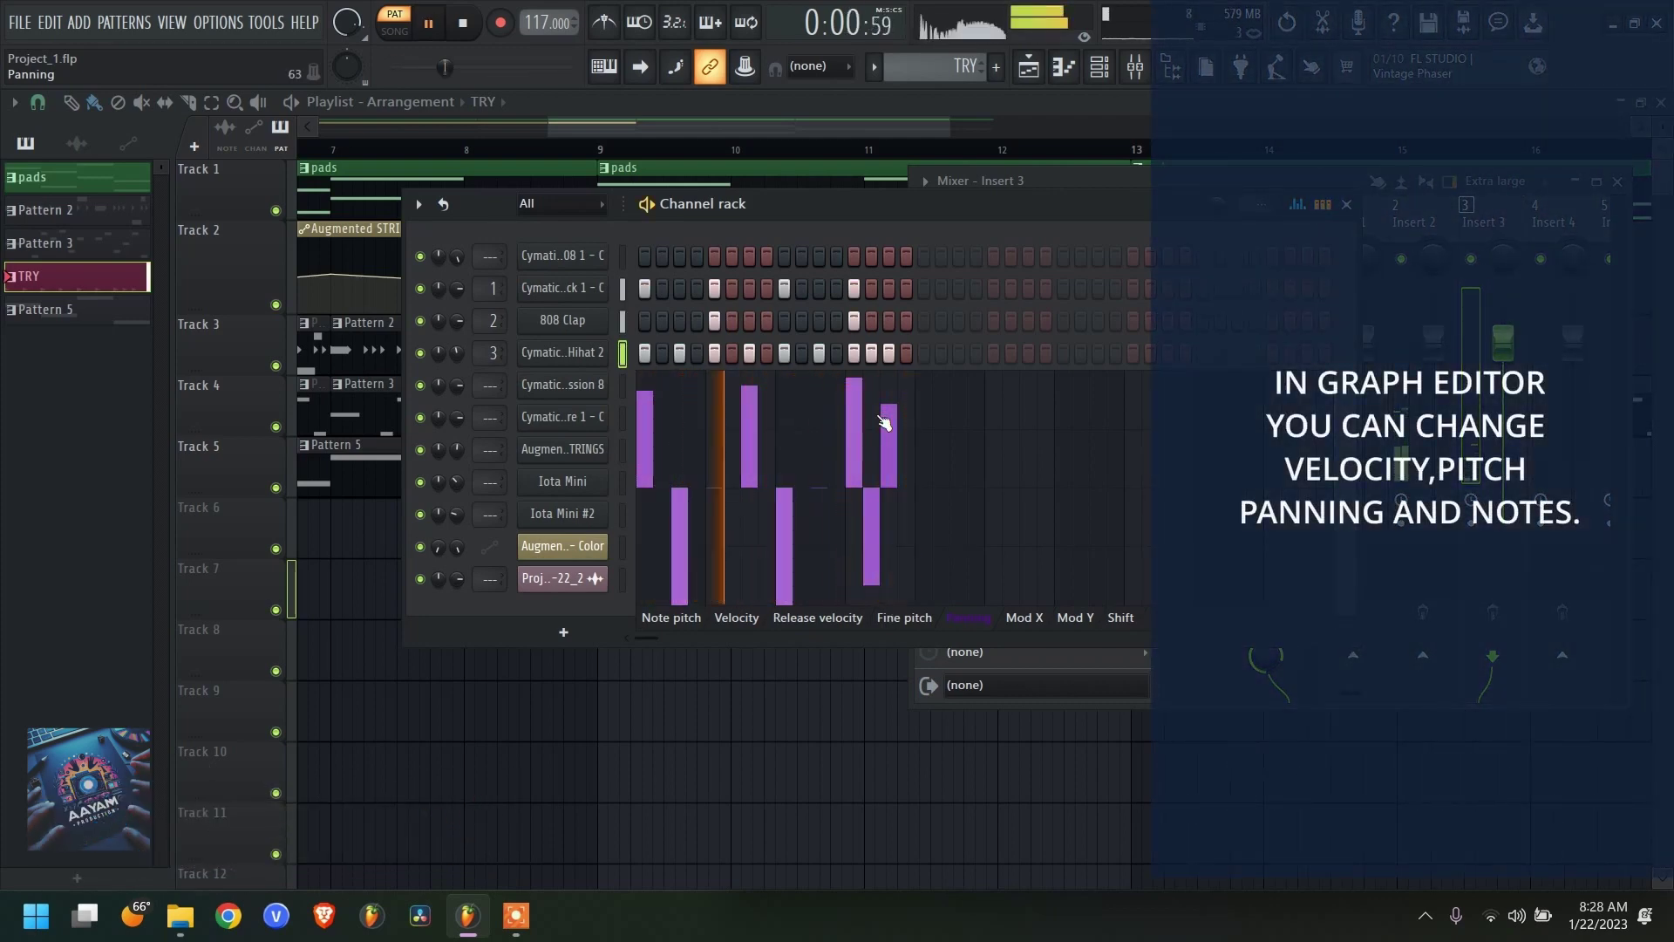
pyautogui.press('space')
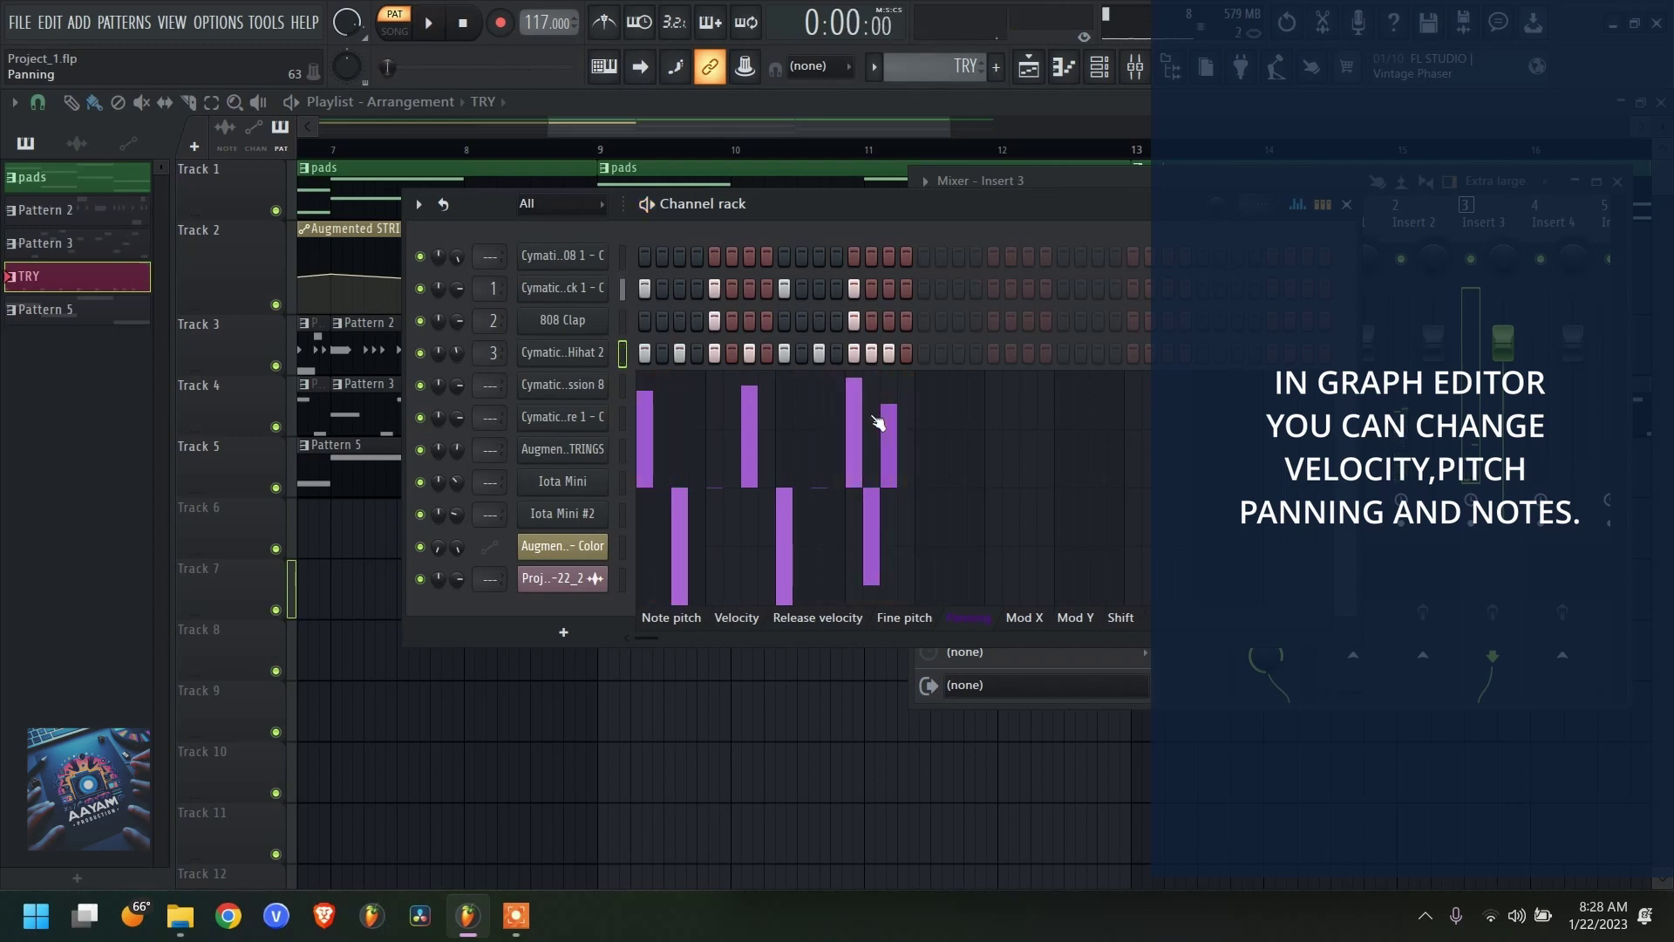
# - Return the panning of the Closed Hihat 2 hits to about centre and hide the graph editor
pyautogui.click(890, 495)
pyautogui.moveTo(889, 497); pyautogui.dragTo(653, 495)
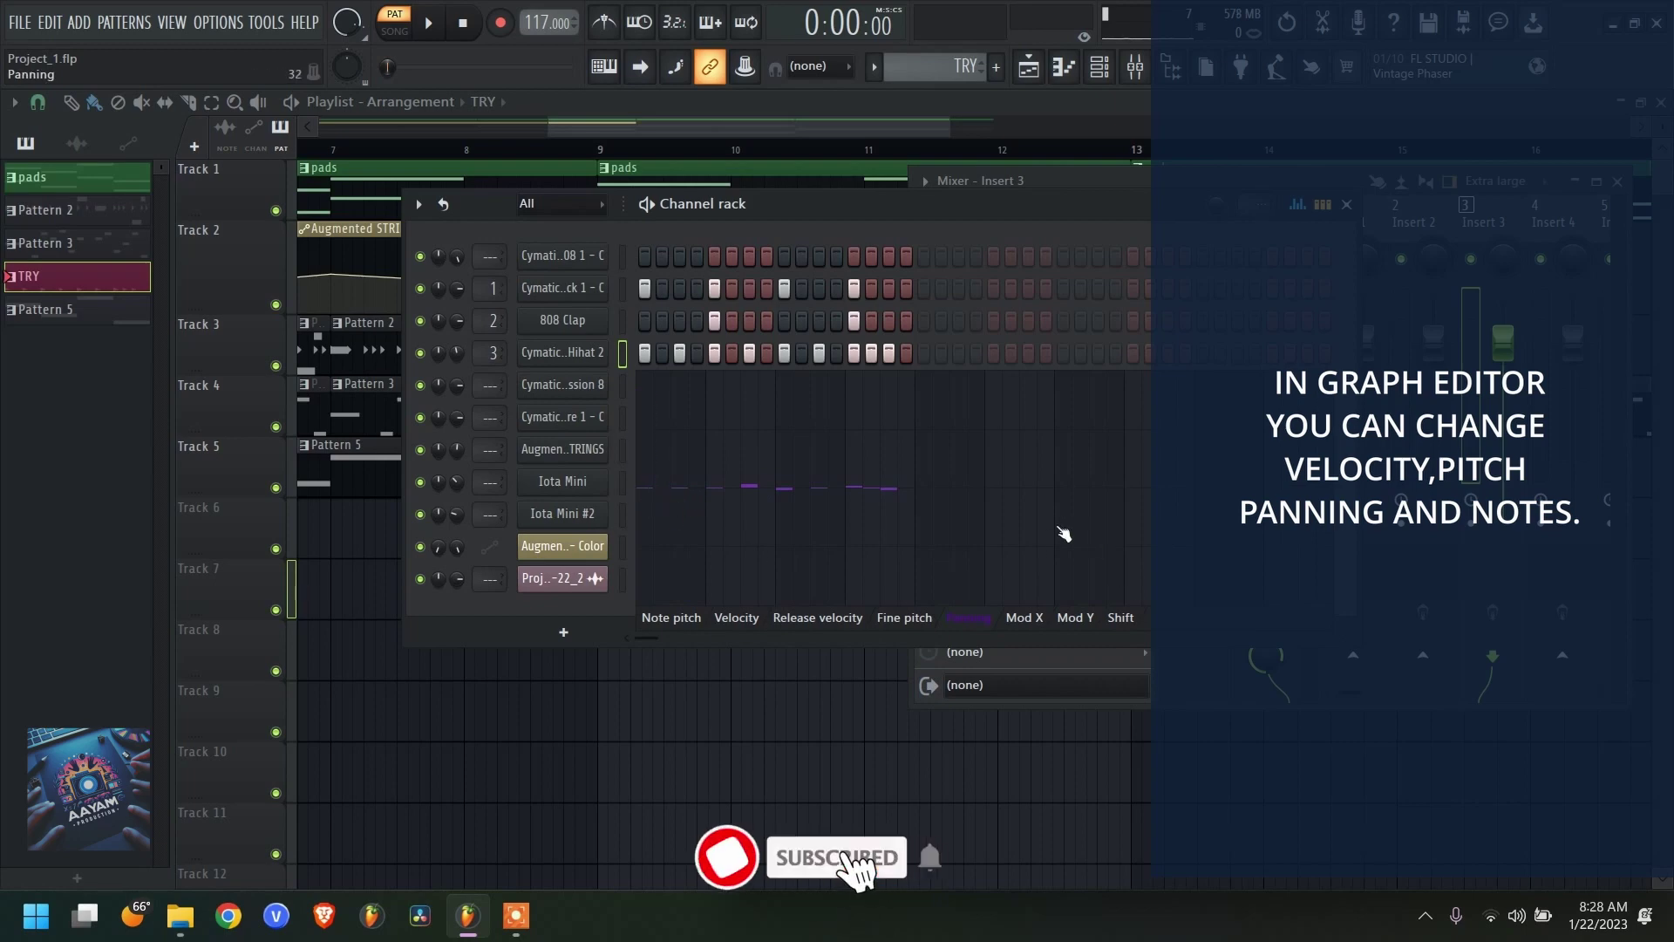
pyautogui.click(1297, 209)
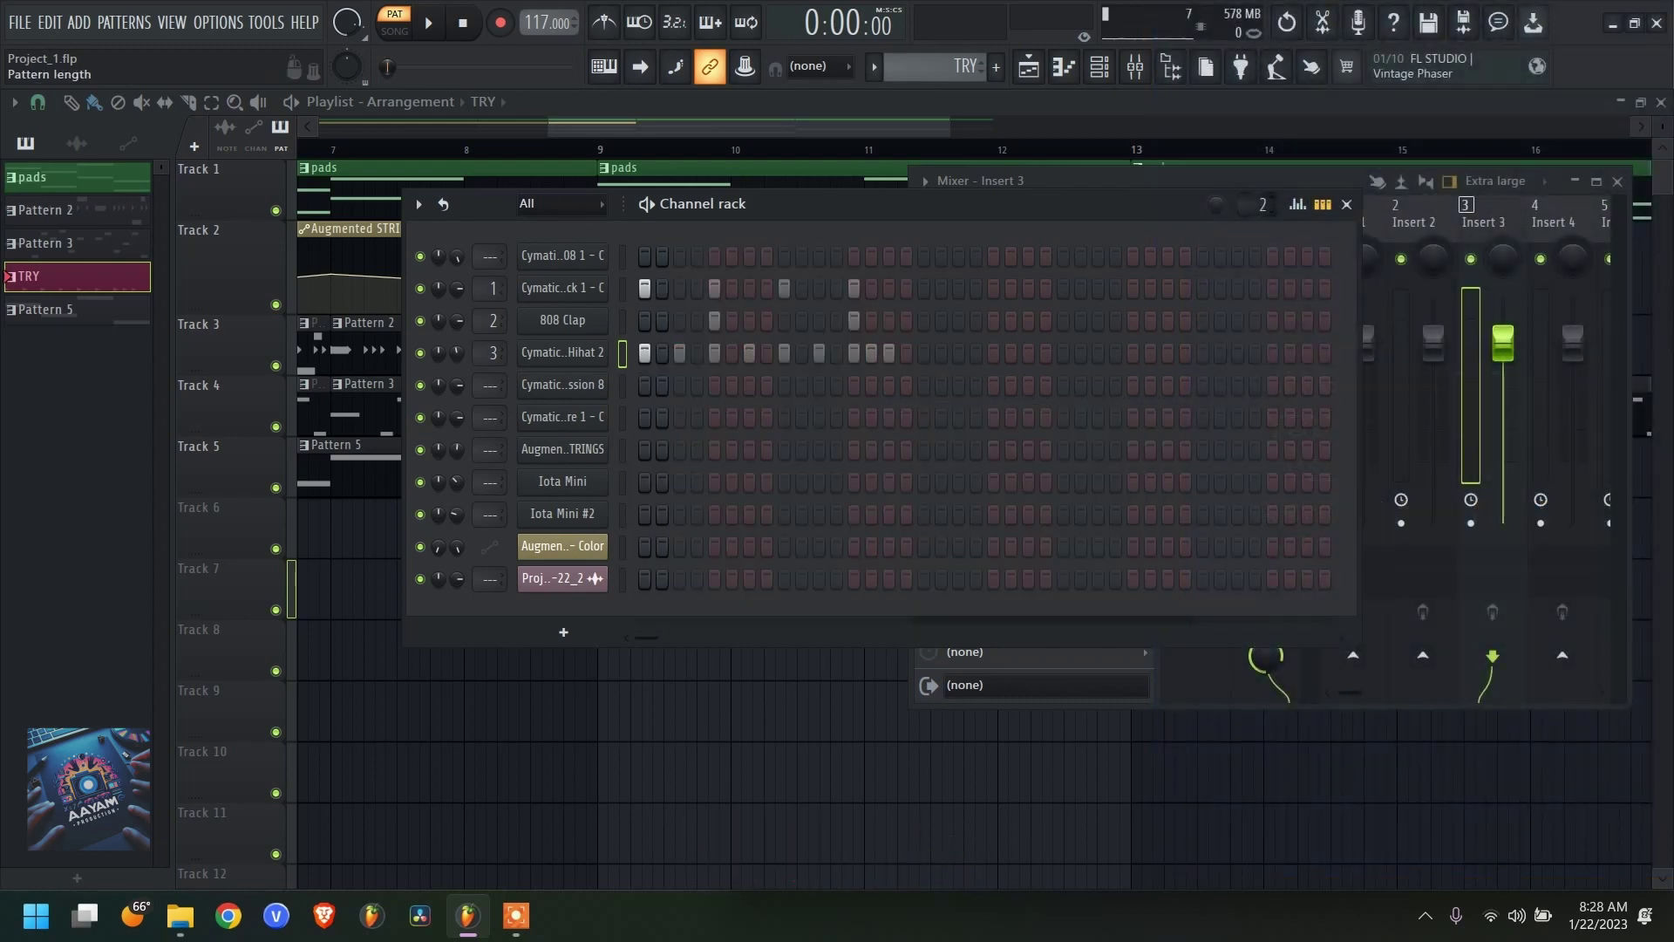
# - Return the pattern length to automatic, and narrow the channel rack to 16 steps before widening it again to 36 steps
pyautogui.scroll(6, 1260, 204)
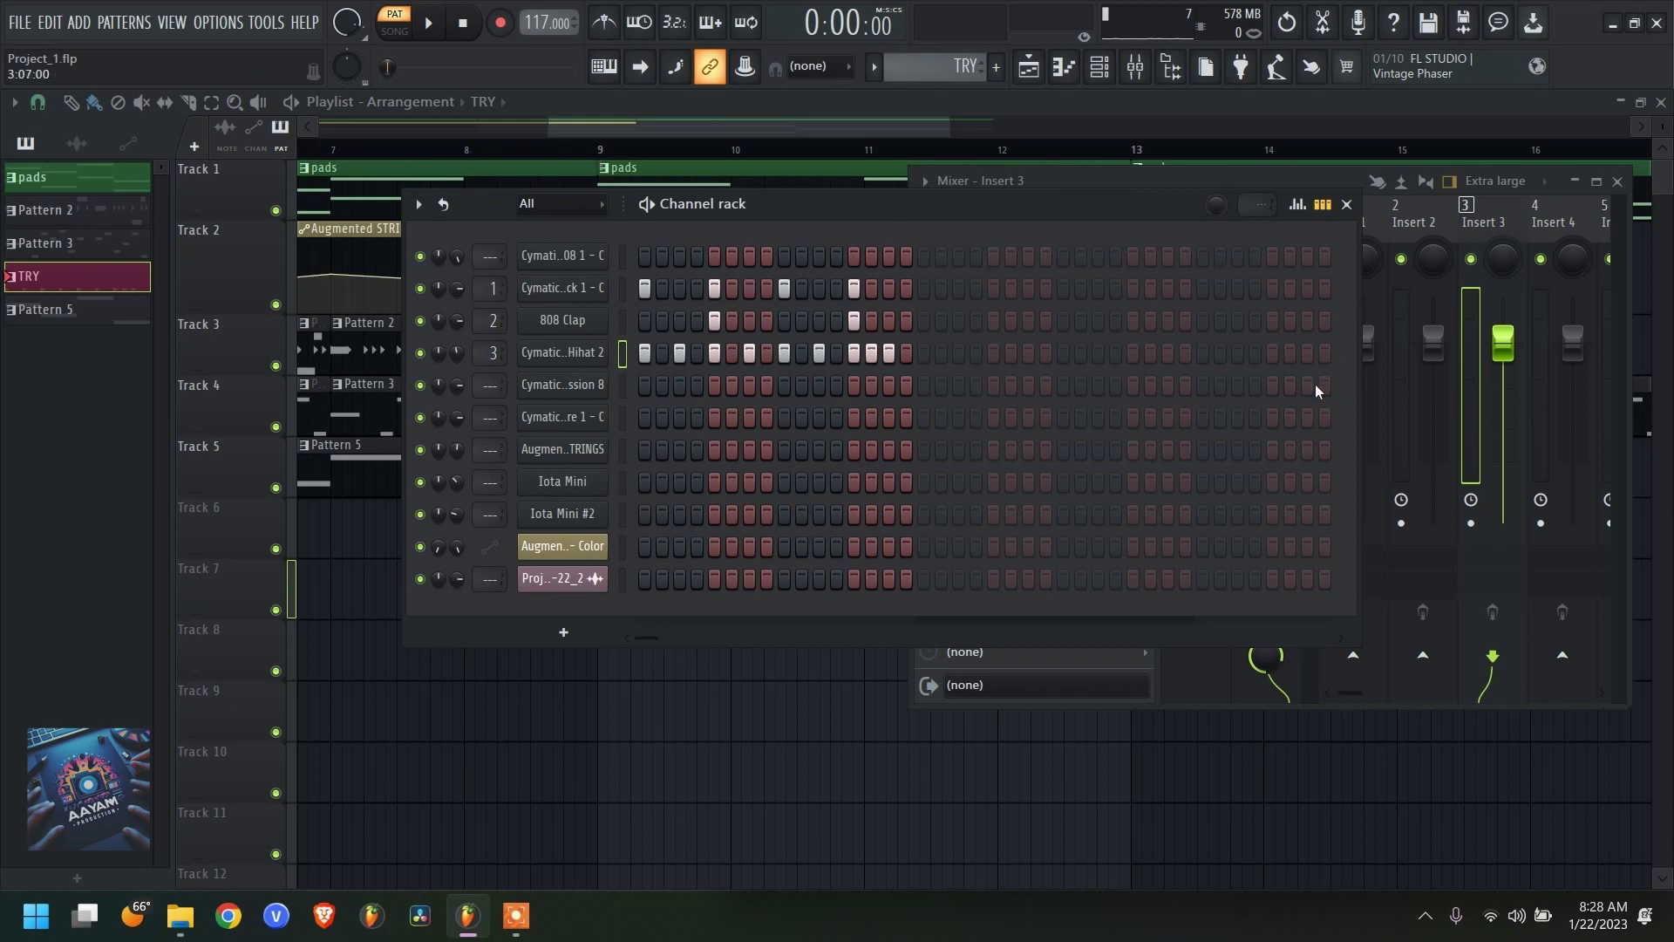
pyautogui.moveTo(1359, 446); pyautogui.dragTo(944, 460)
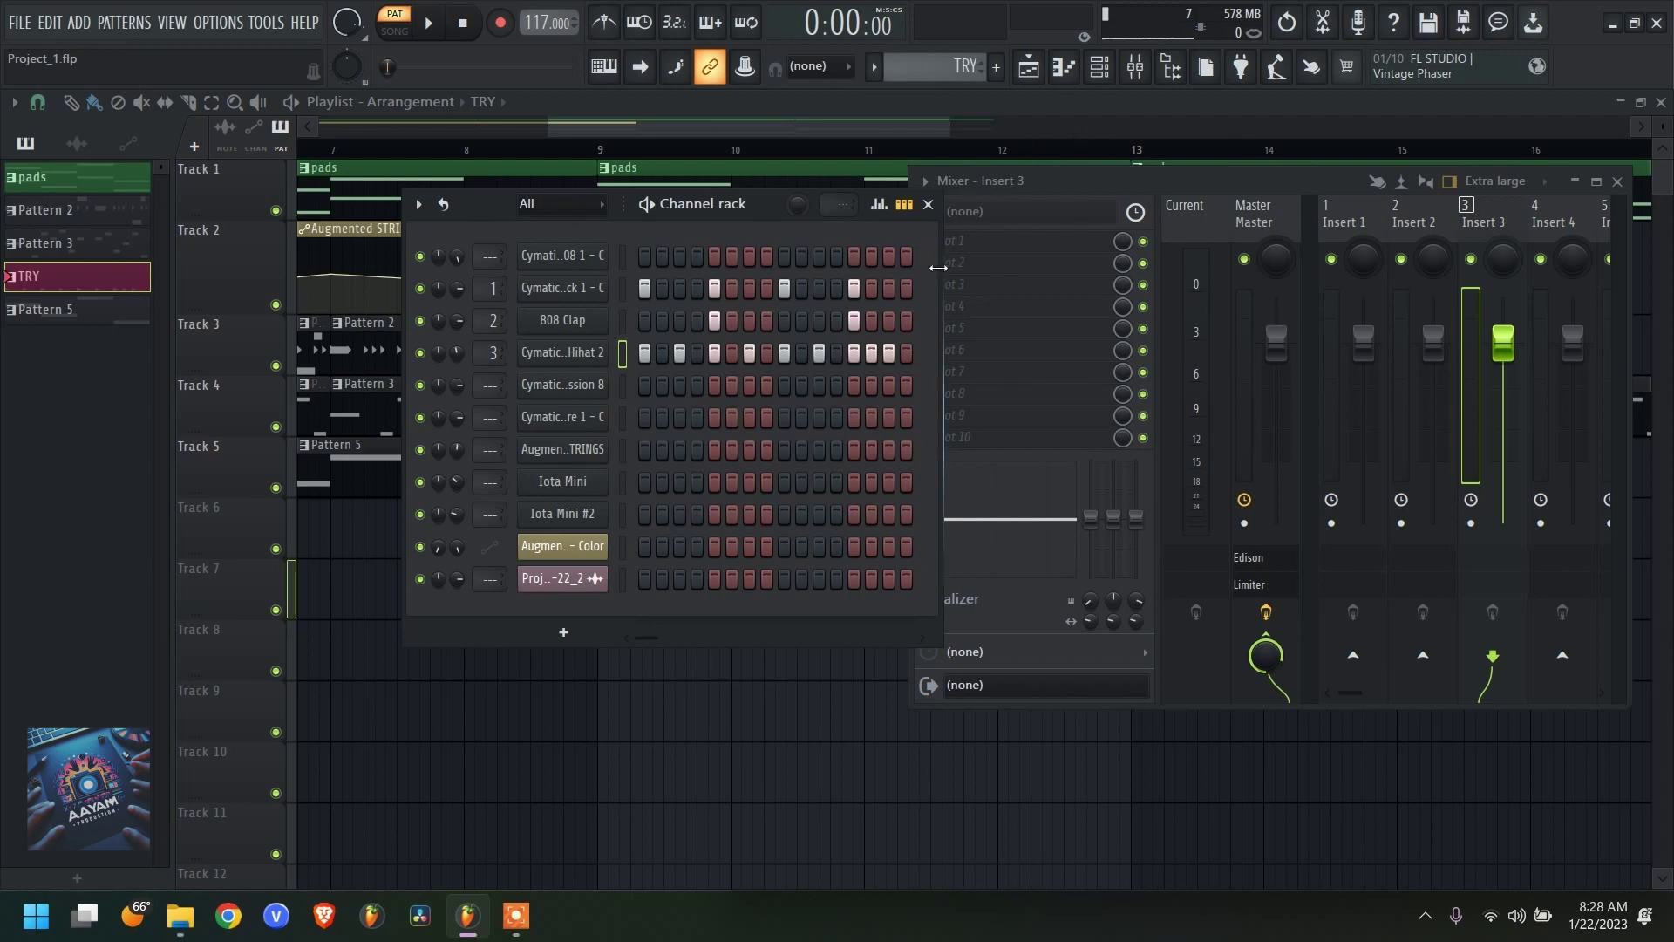
pyautogui.moveTo(942, 268); pyautogui.dragTo(1303, 293)
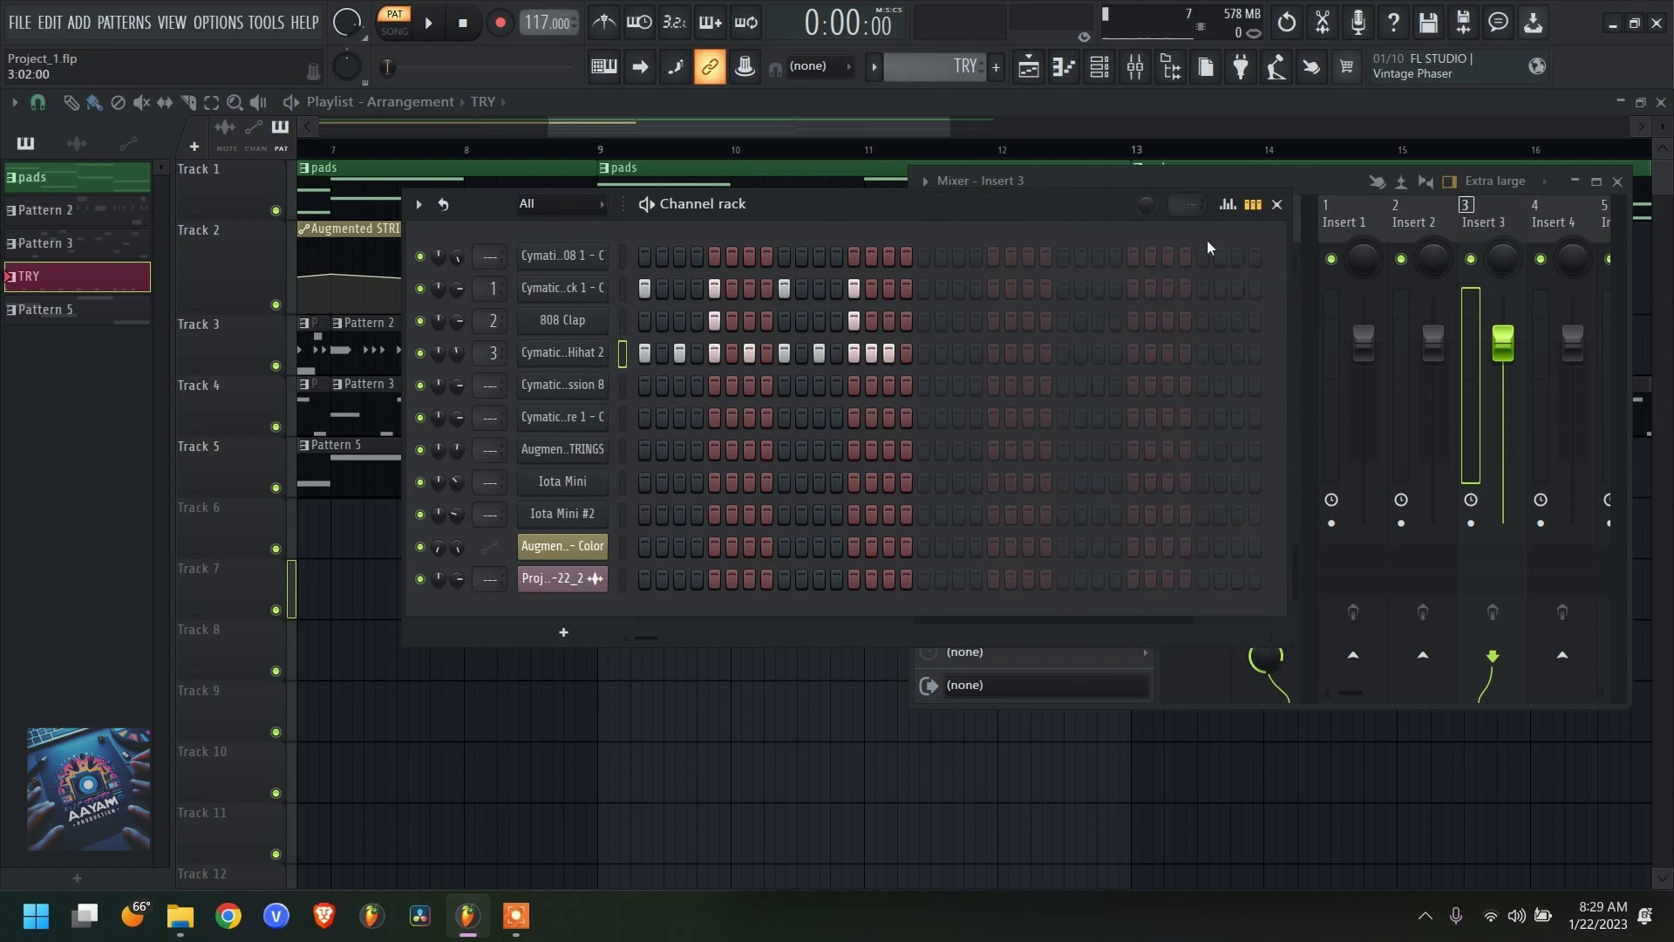
# - Try a hit on step 21 and another on step 17 of the first channel, removing each one
pyautogui.click(993, 259)
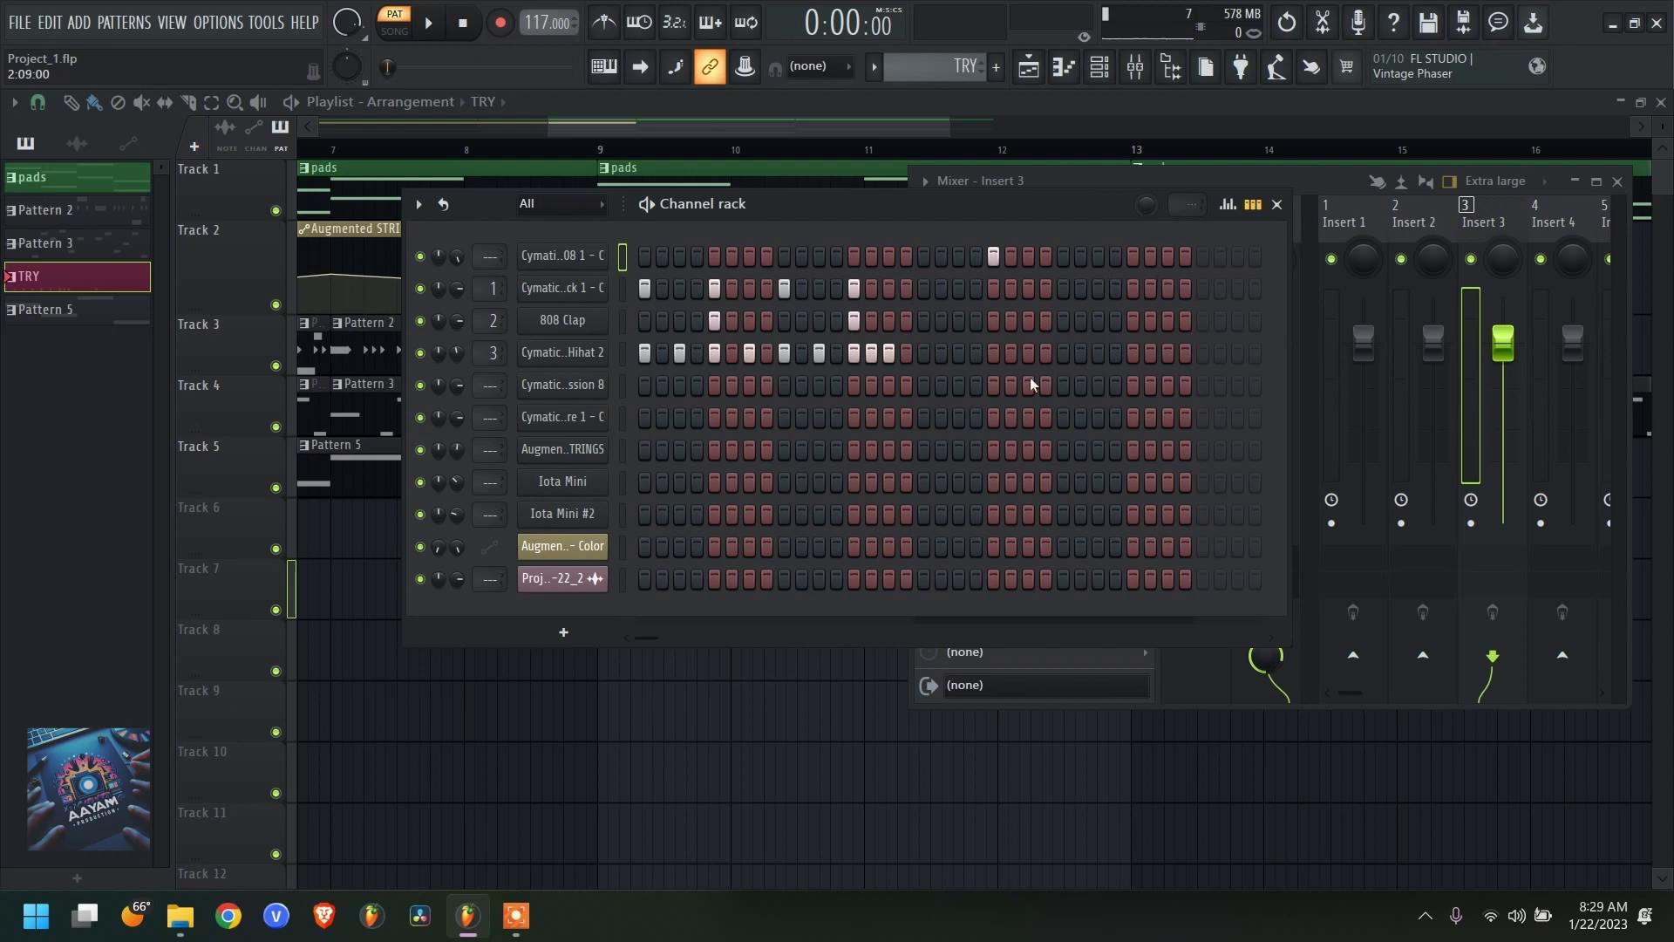
pyautogui.click(992, 259)
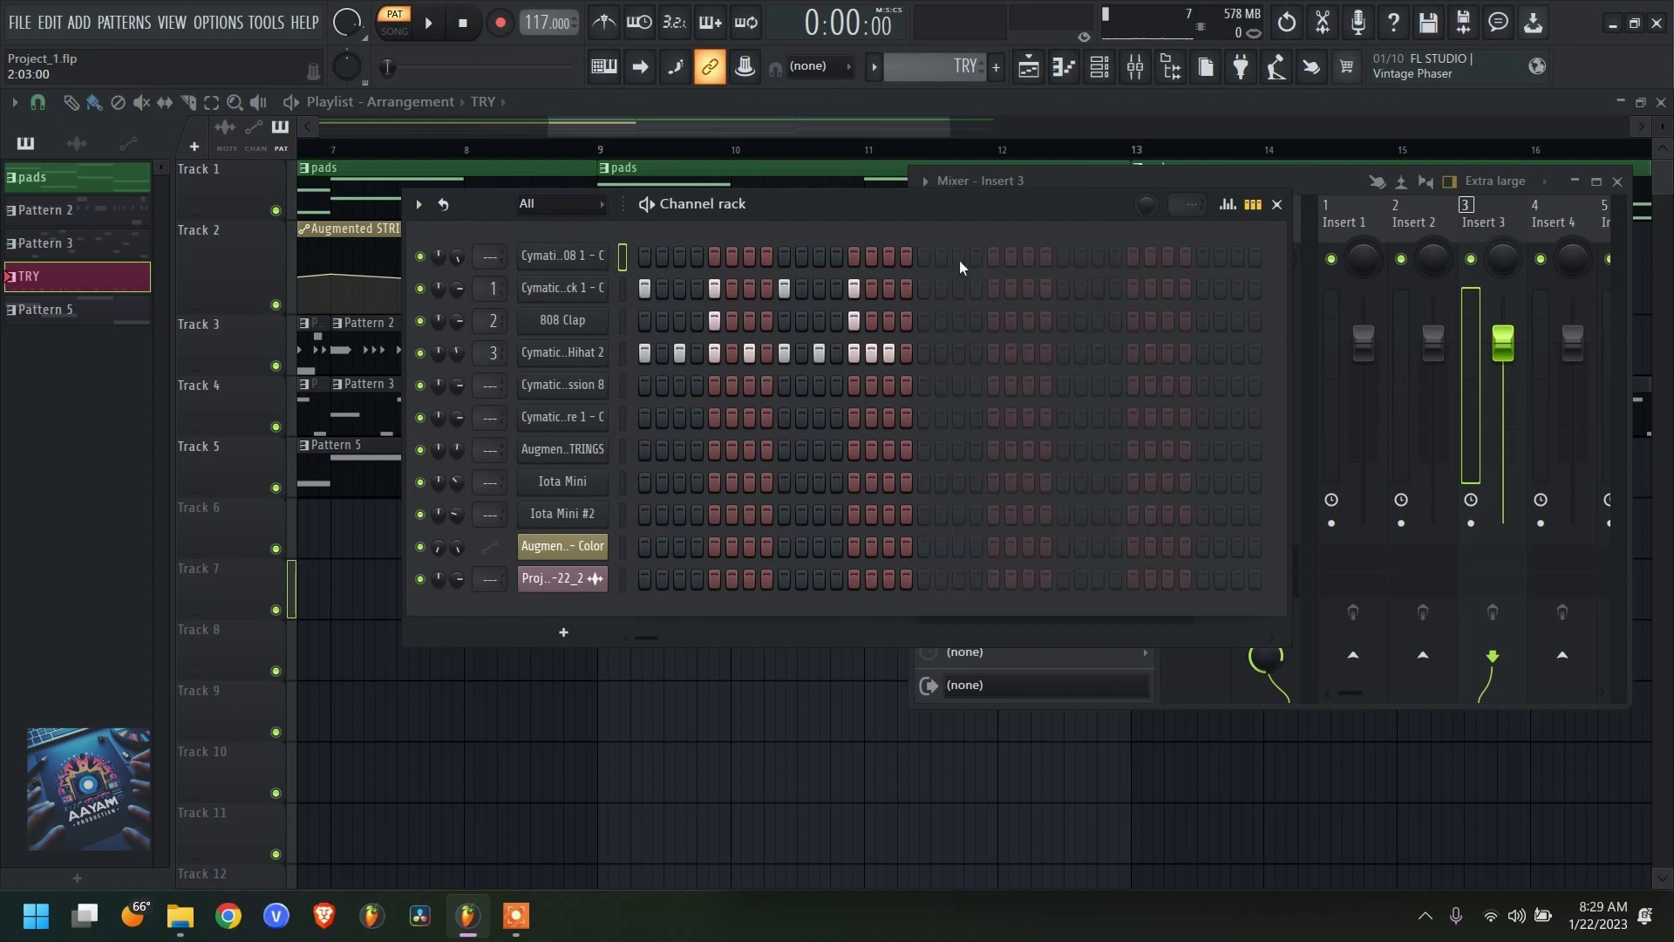
pyautogui.click(924, 258)
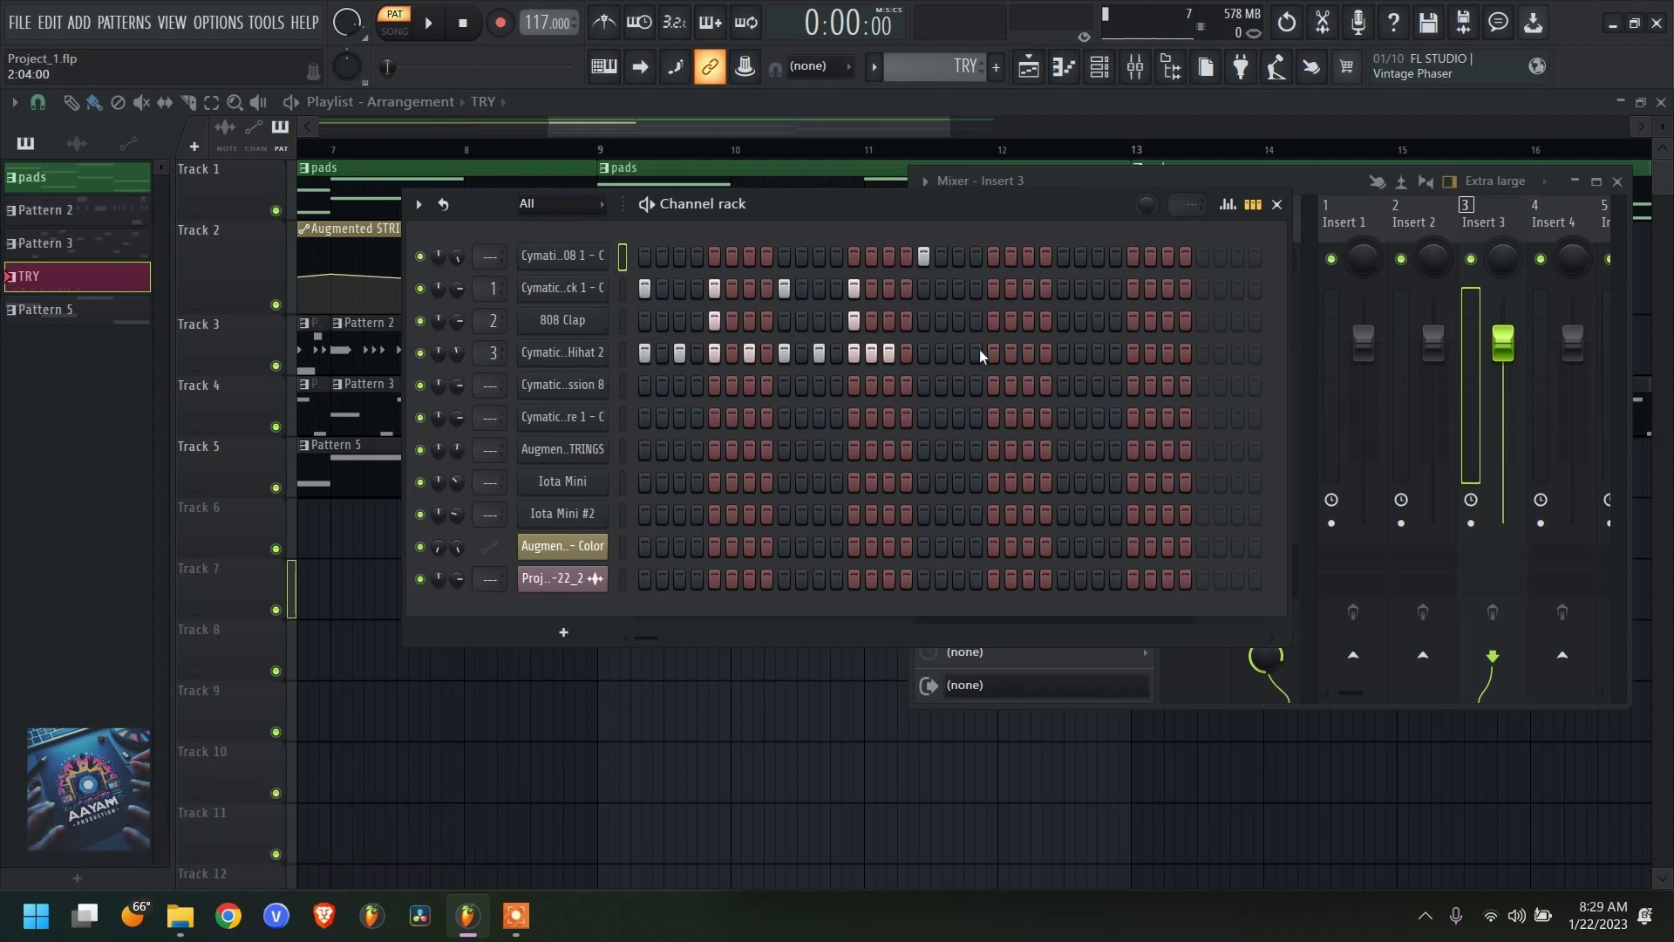
pyautogui.click(924, 256)
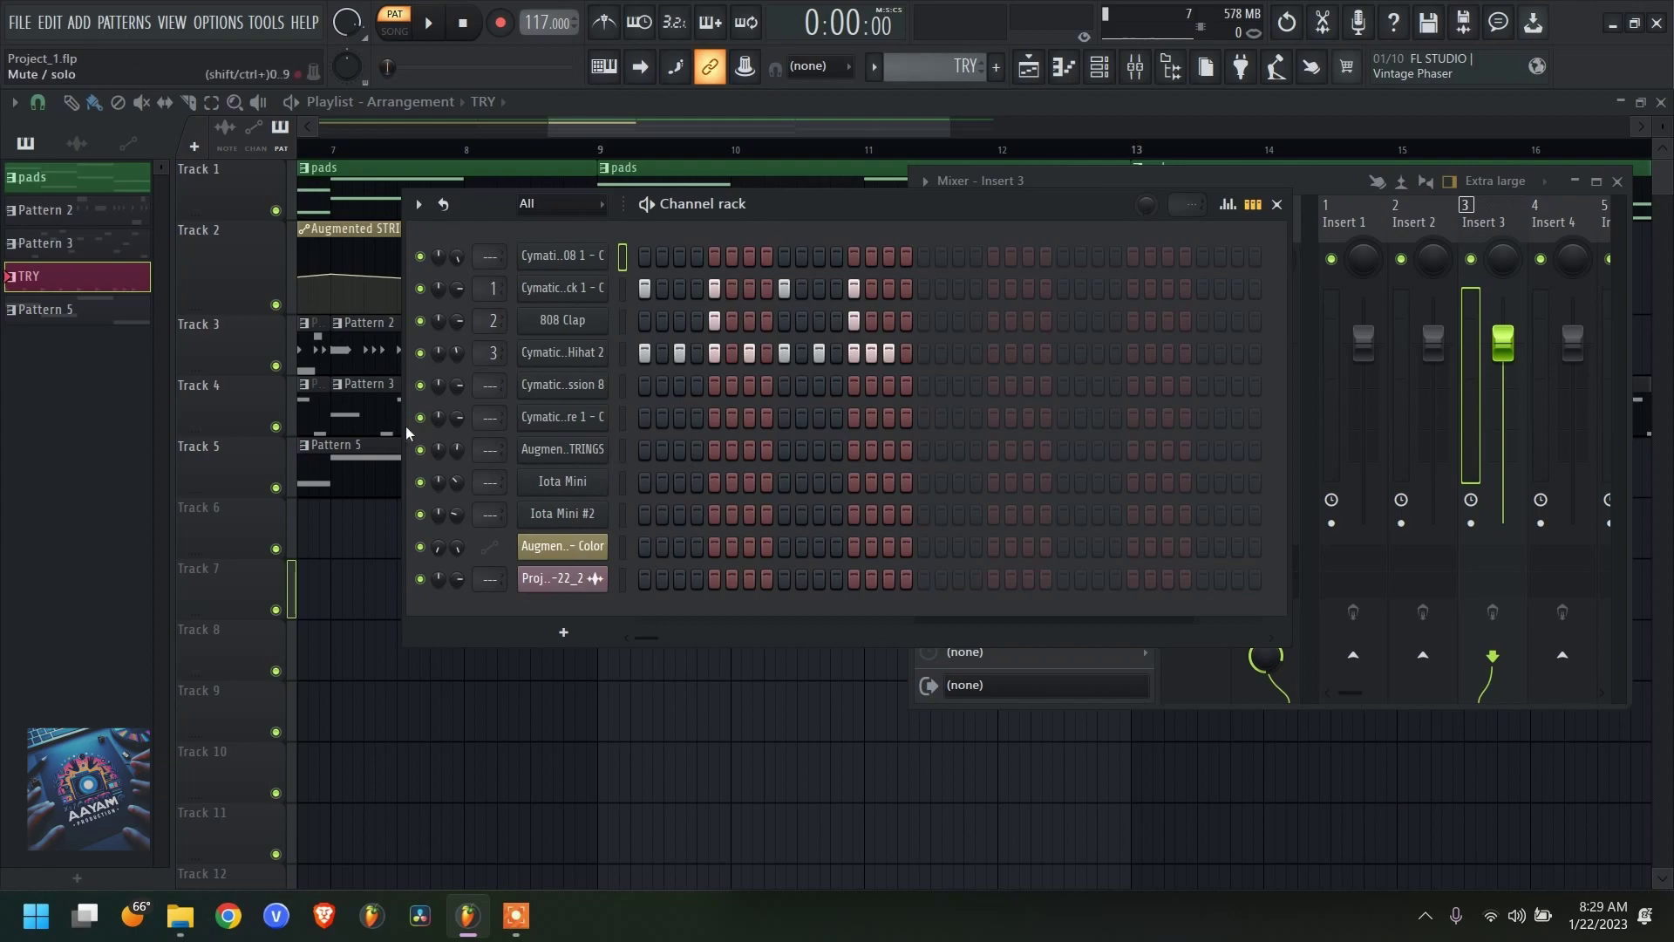
# - Place the TRY pattern at bar 1 of Track 6, and test a first-channel hit on step 17 beside its clip before removing it
pyautogui.moveTo(331, 527); pyautogui.dragTo(17, 576)
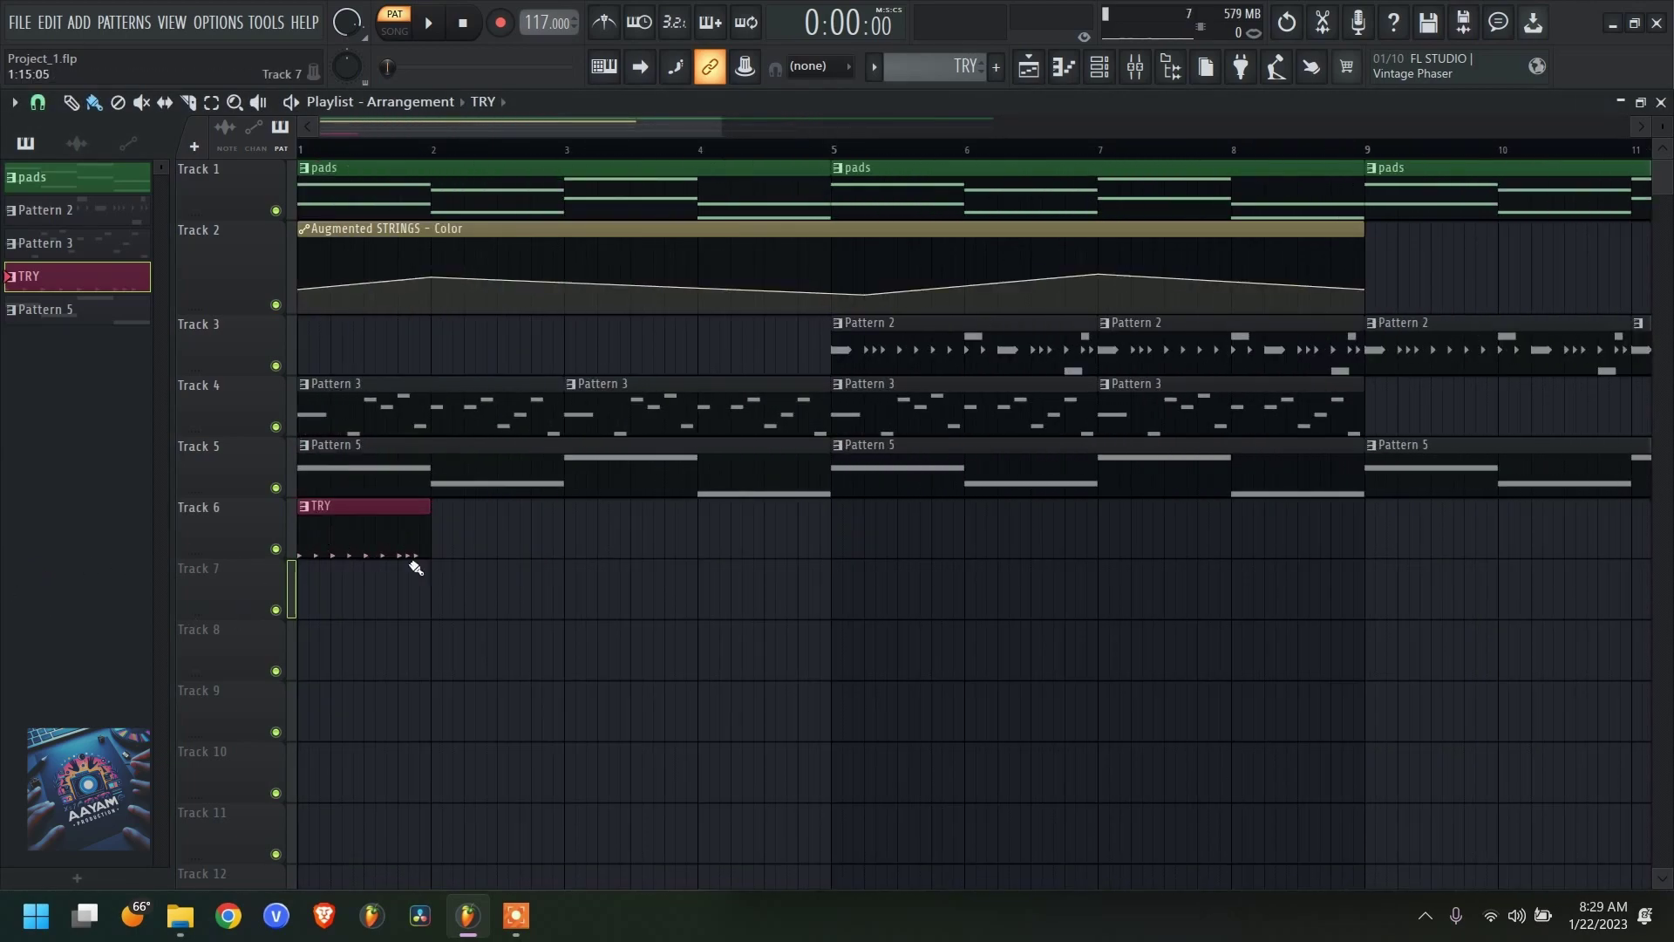
pyautogui.press('F6')
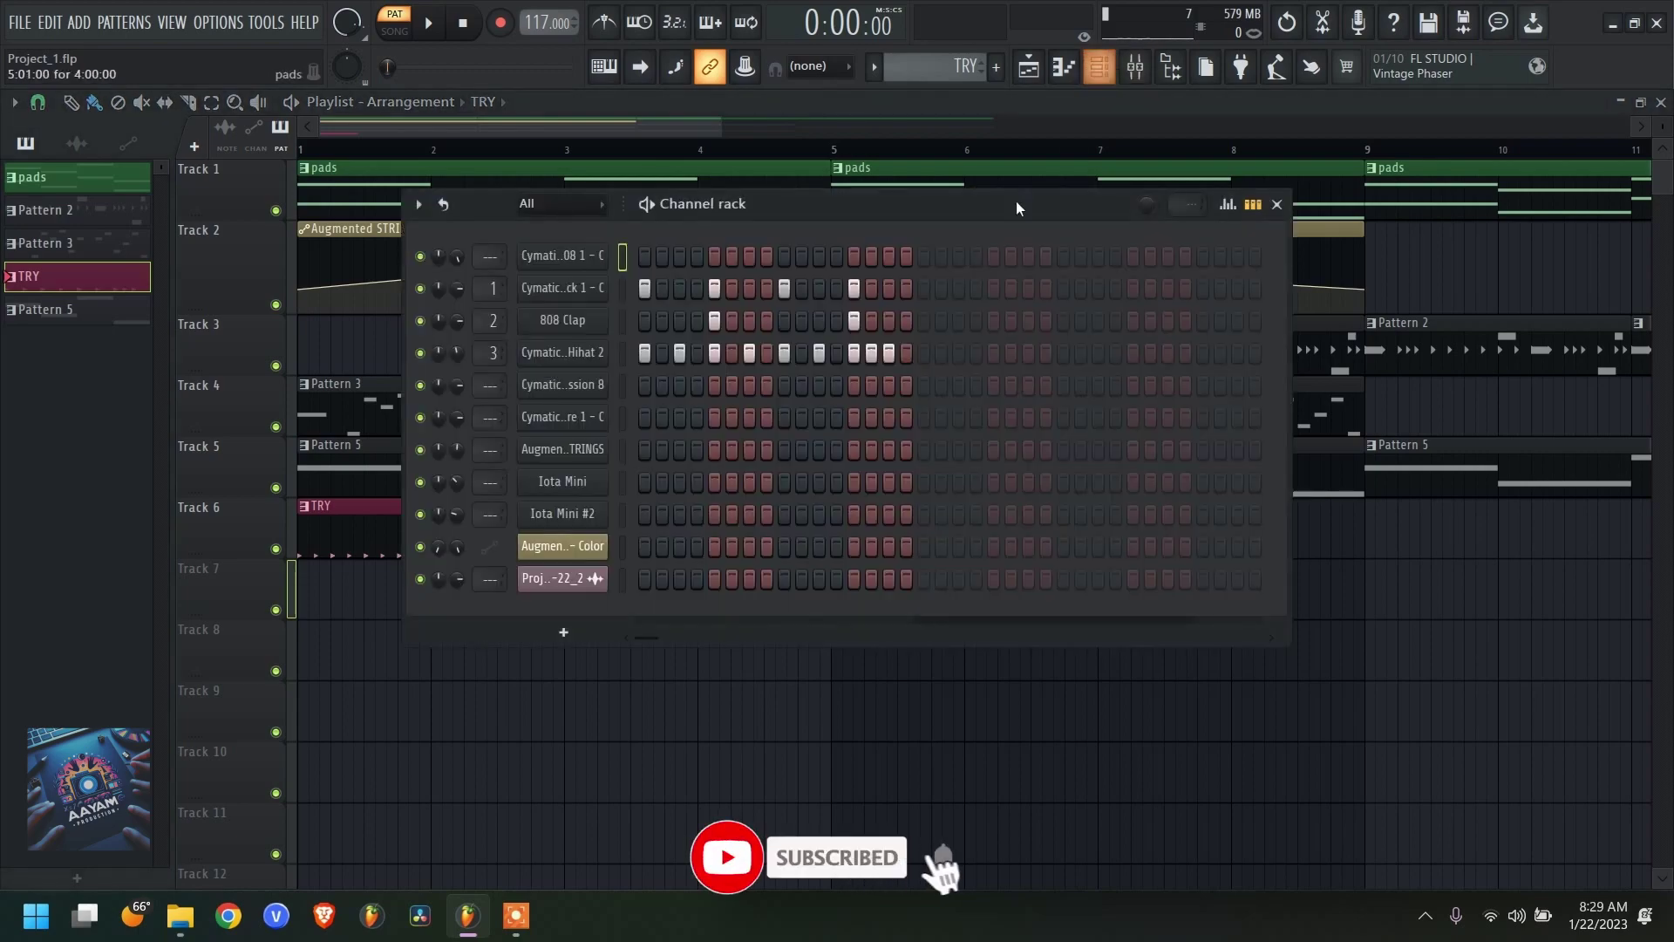
pyautogui.click(923, 255)
pyautogui.moveTo(887, 209); pyautogui.dragTo(1153, 187)
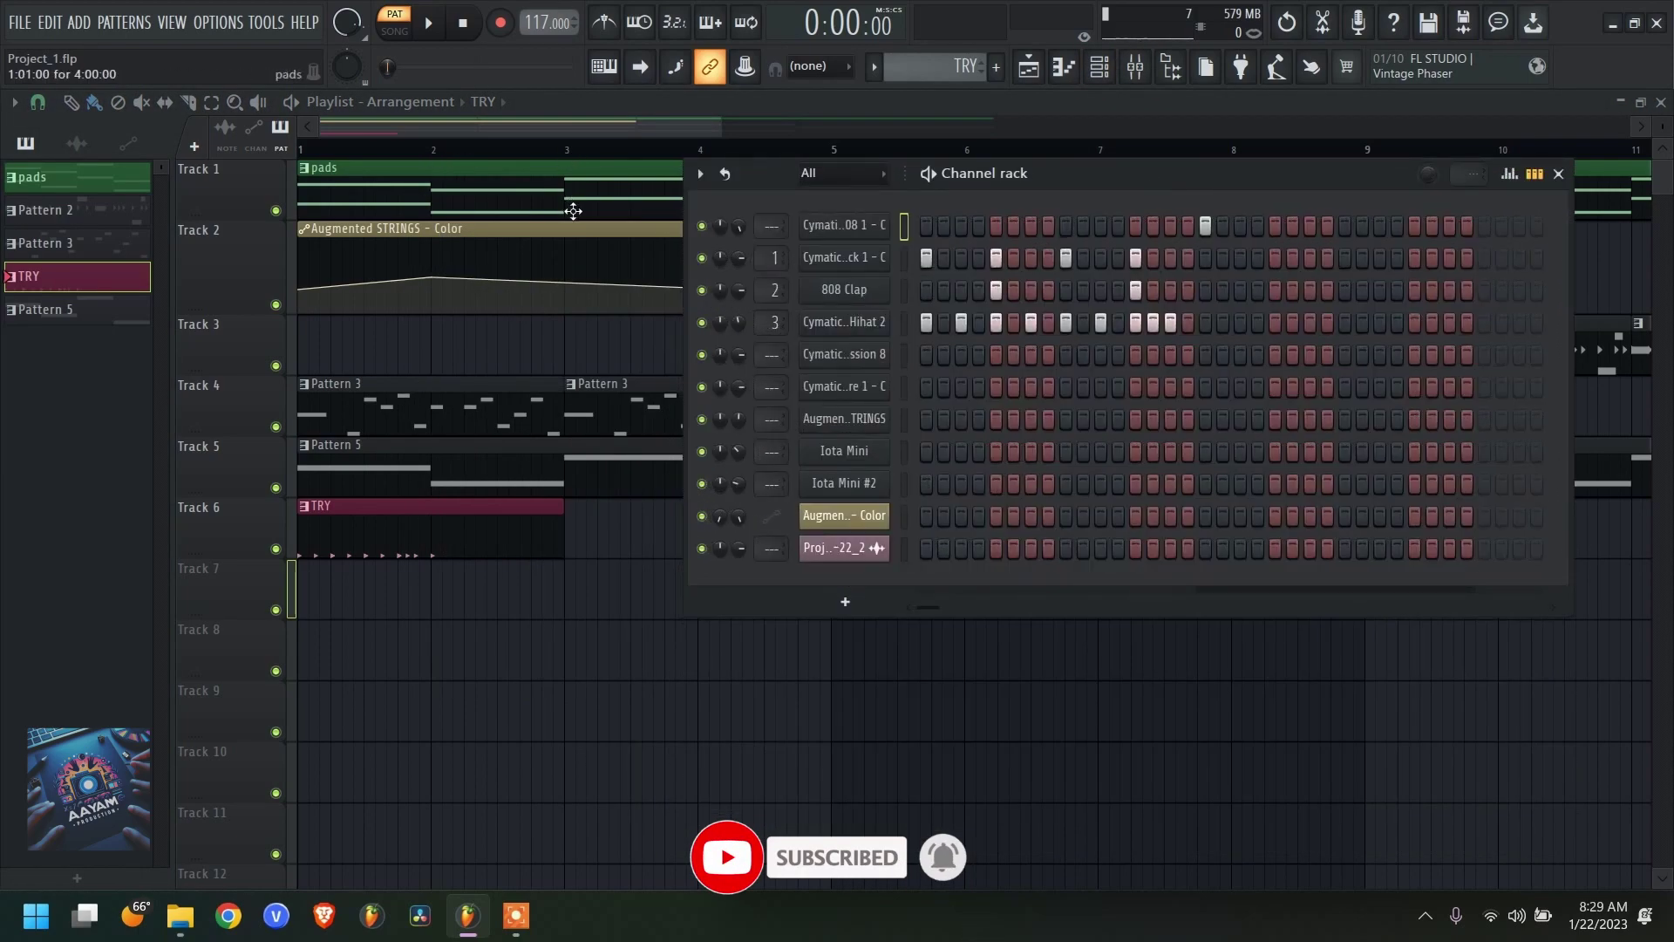
pyautogui.click(1207, 227)
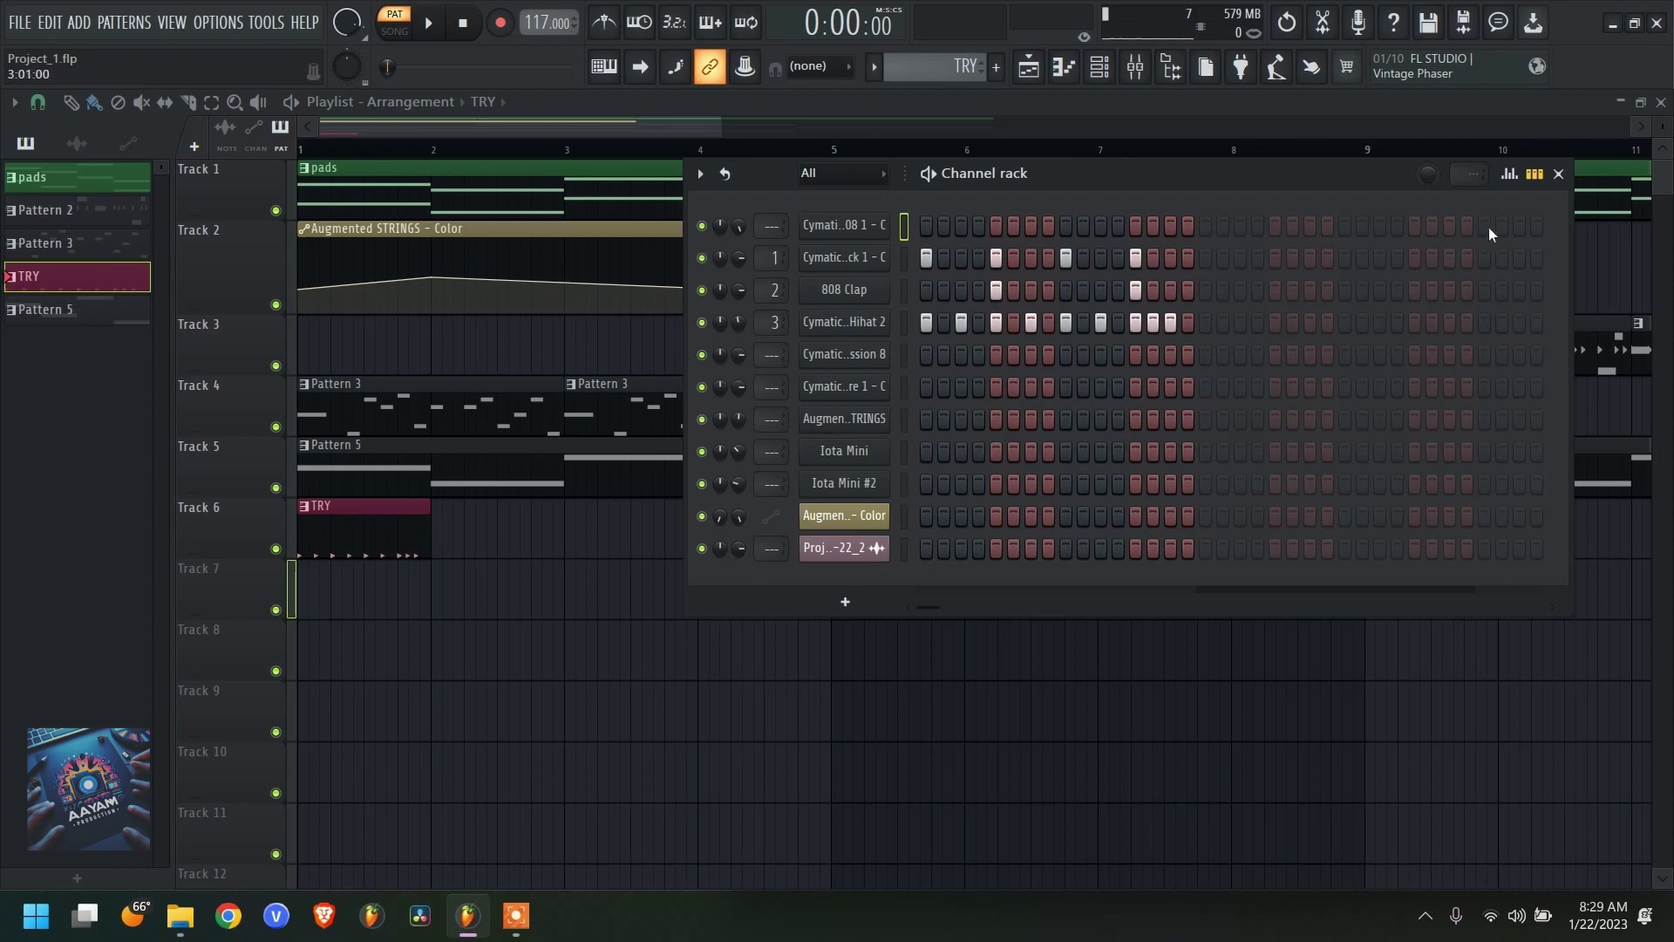
# - Switch the channel rack to the piano roll overview, view the 808 Clap notes in the piano roll, and return to the rack
pyautogui.click(1542, 182)
pyautogui.click(1542, 181)
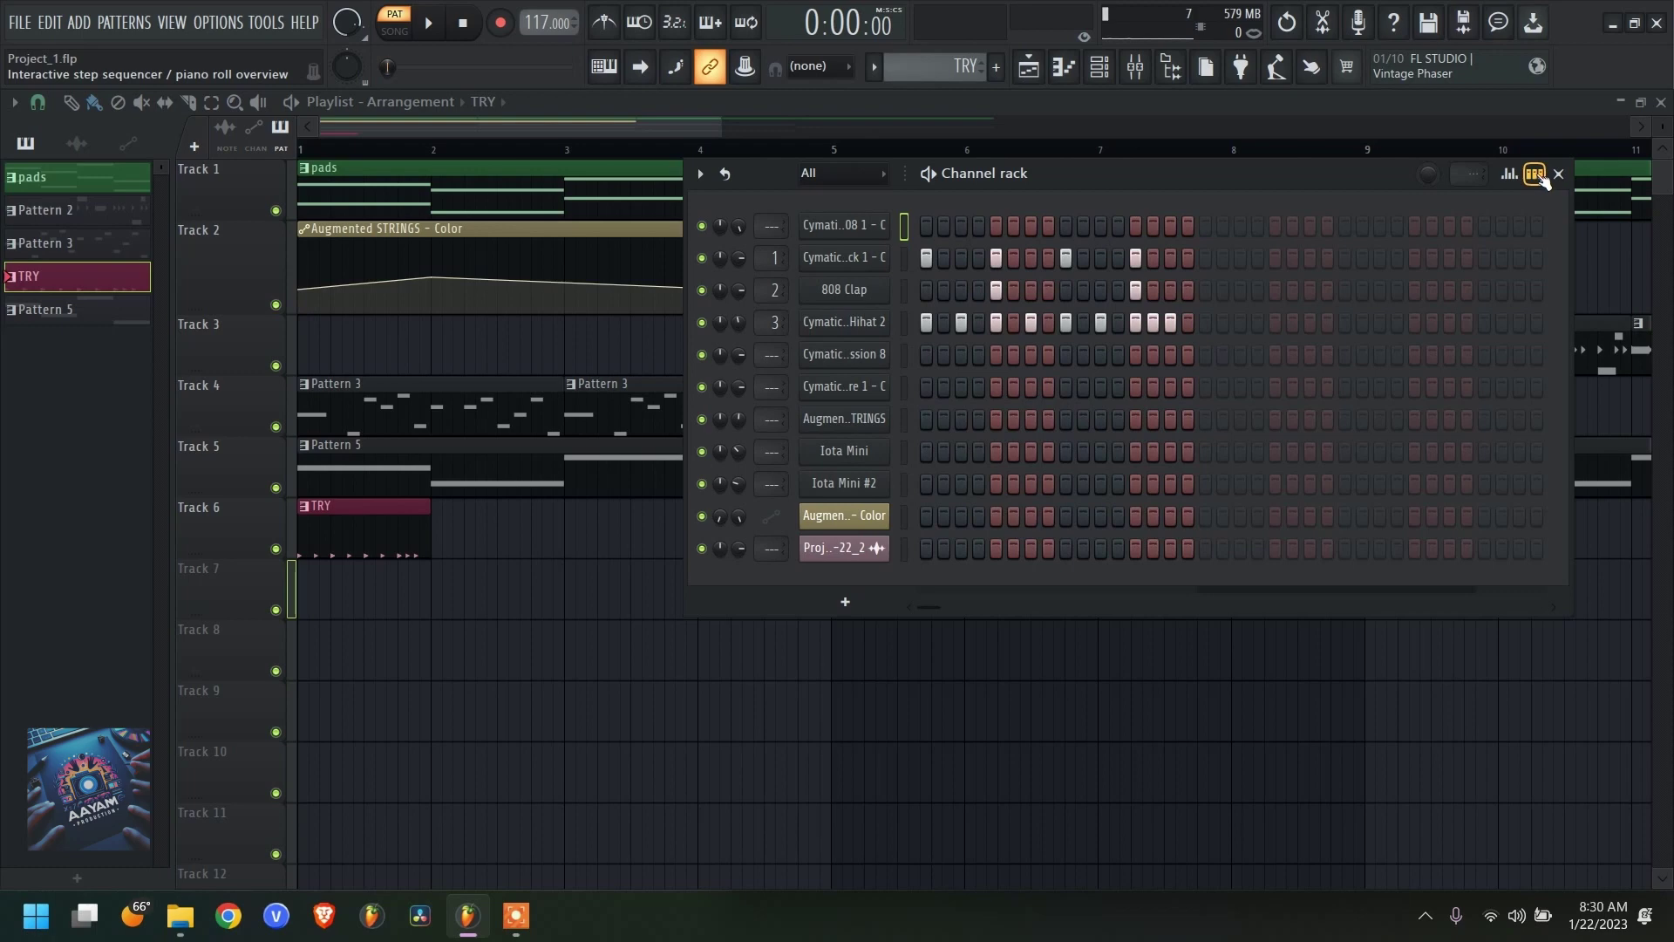
pyautogui.click(1534, 176)
pyautogui.click(1073, 294)
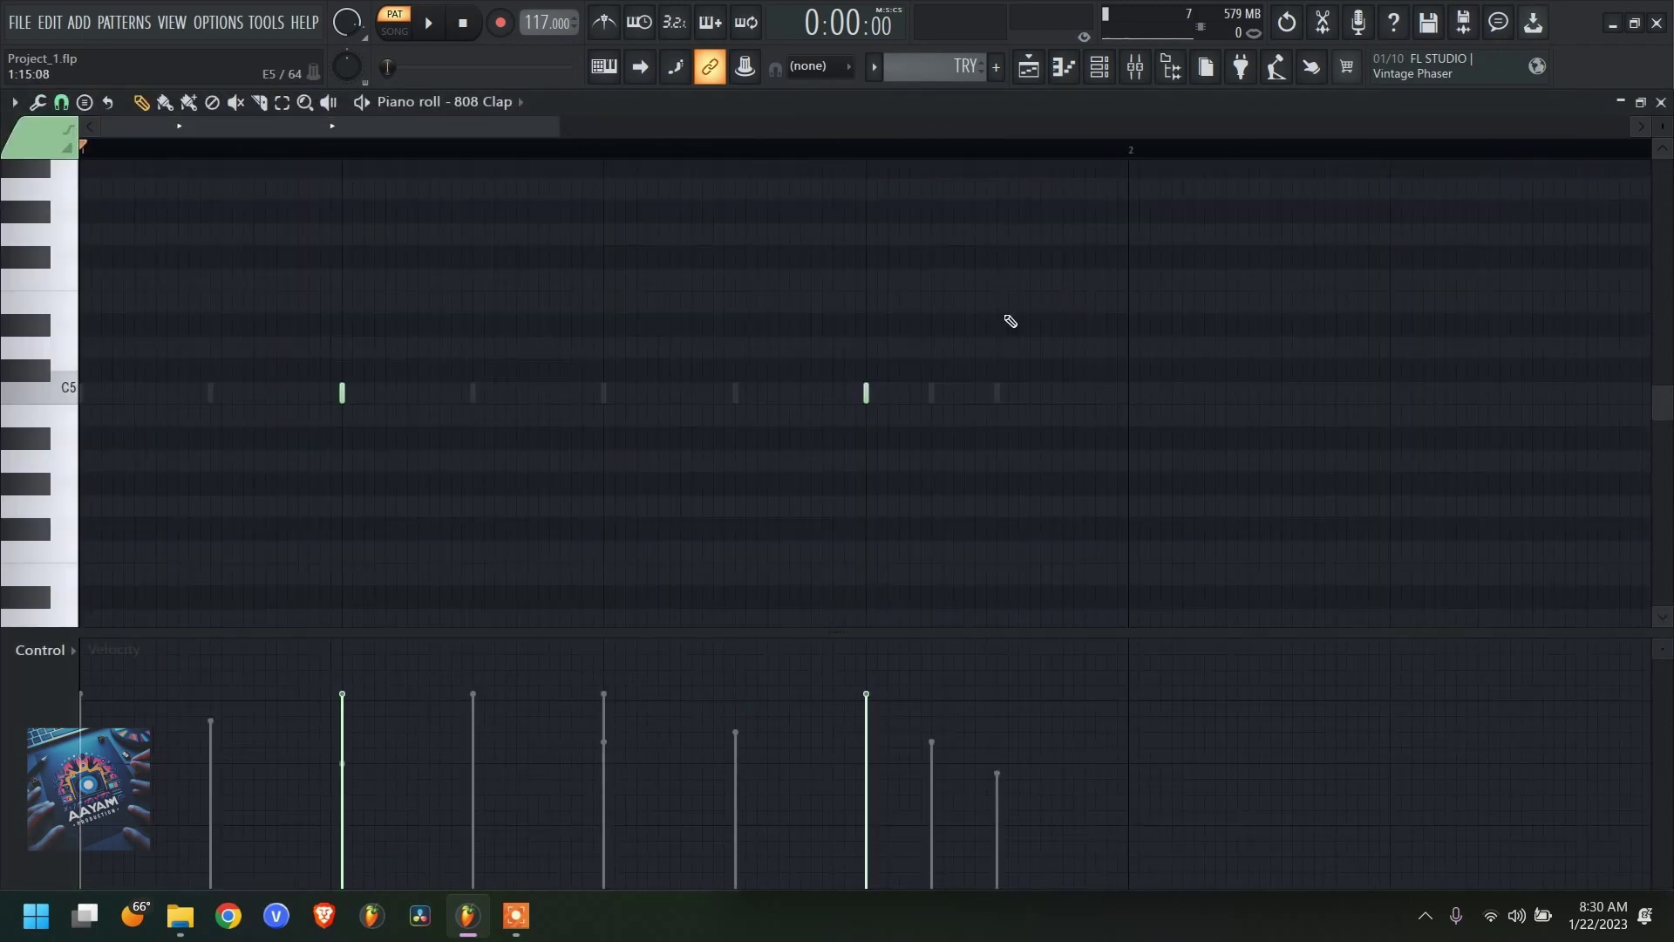
pyautogui.click(1043, 78)
pyautogui.click(1099, 67)
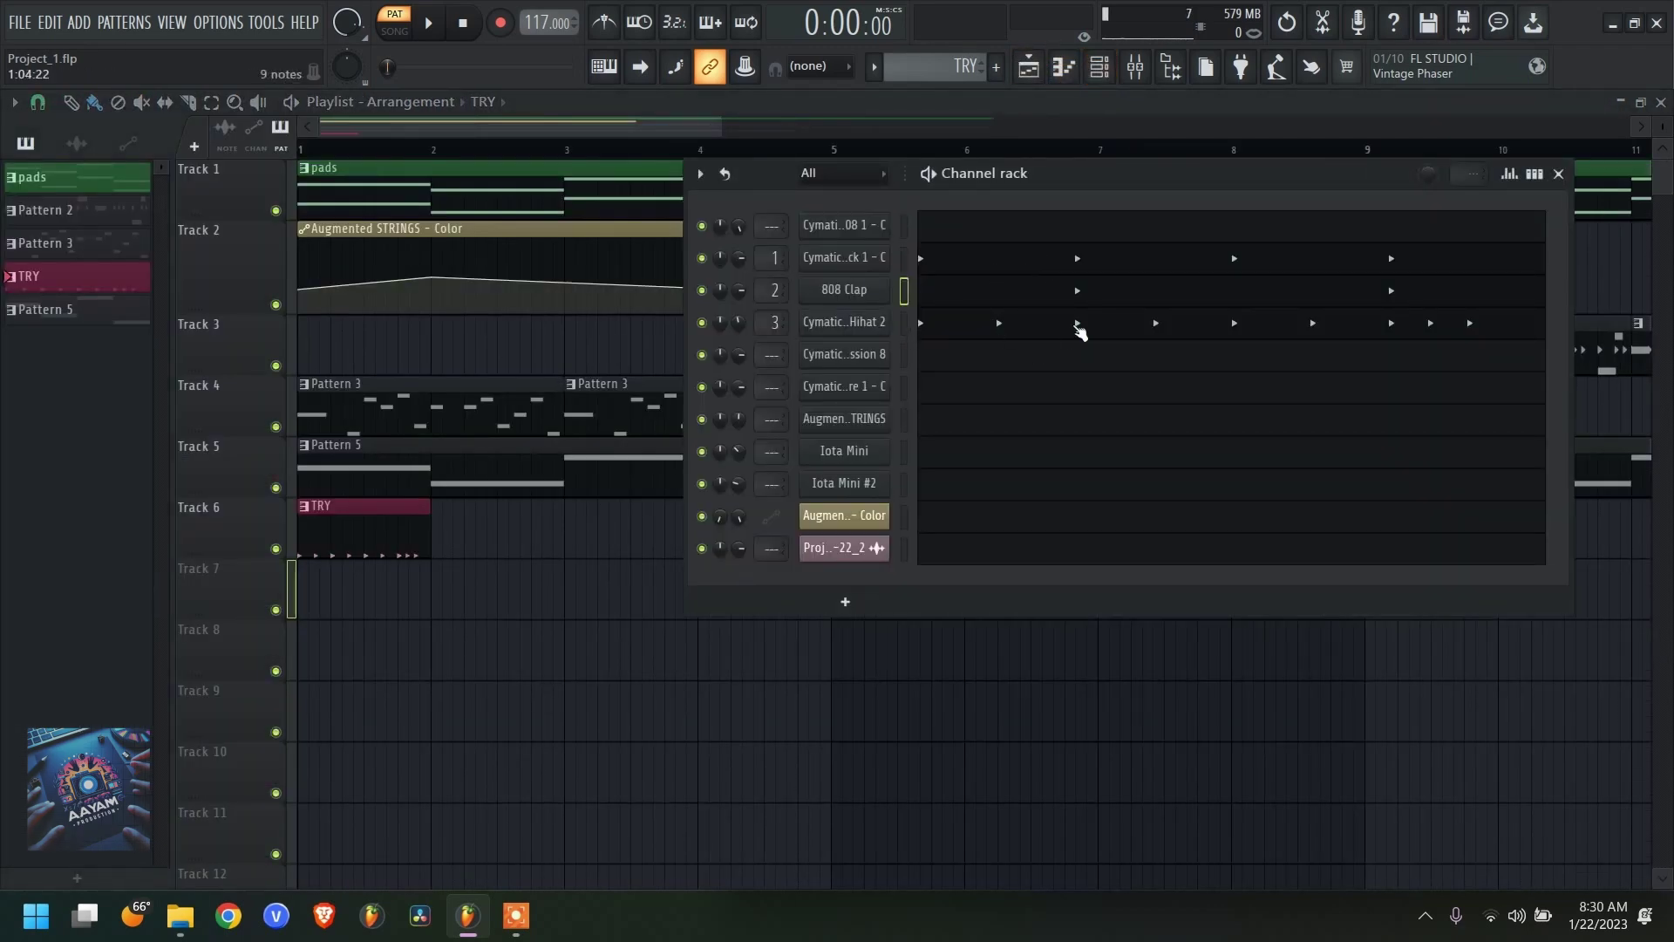
# - Restore the step sequencer view, view the Closed Hihat 2 notes in the piano roll, and return to the channel rack
pyautogui.hotkey('ctrl', 'z')
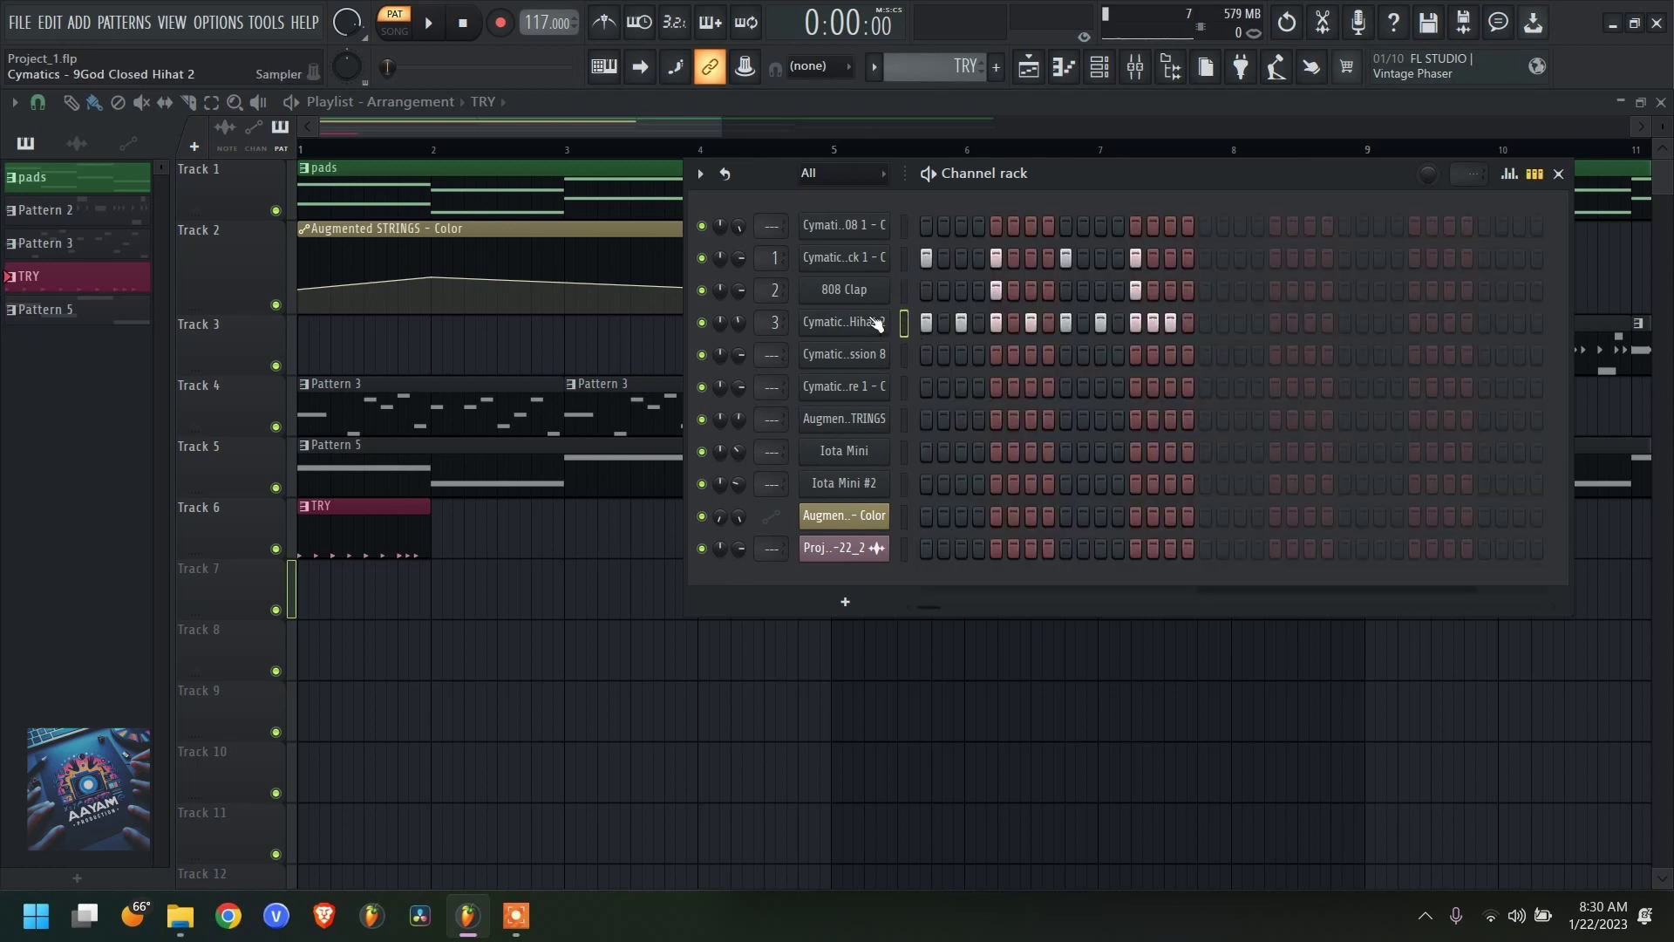
pyautogui.rightClick(871, 319)
pyautogui.click(925, 320)
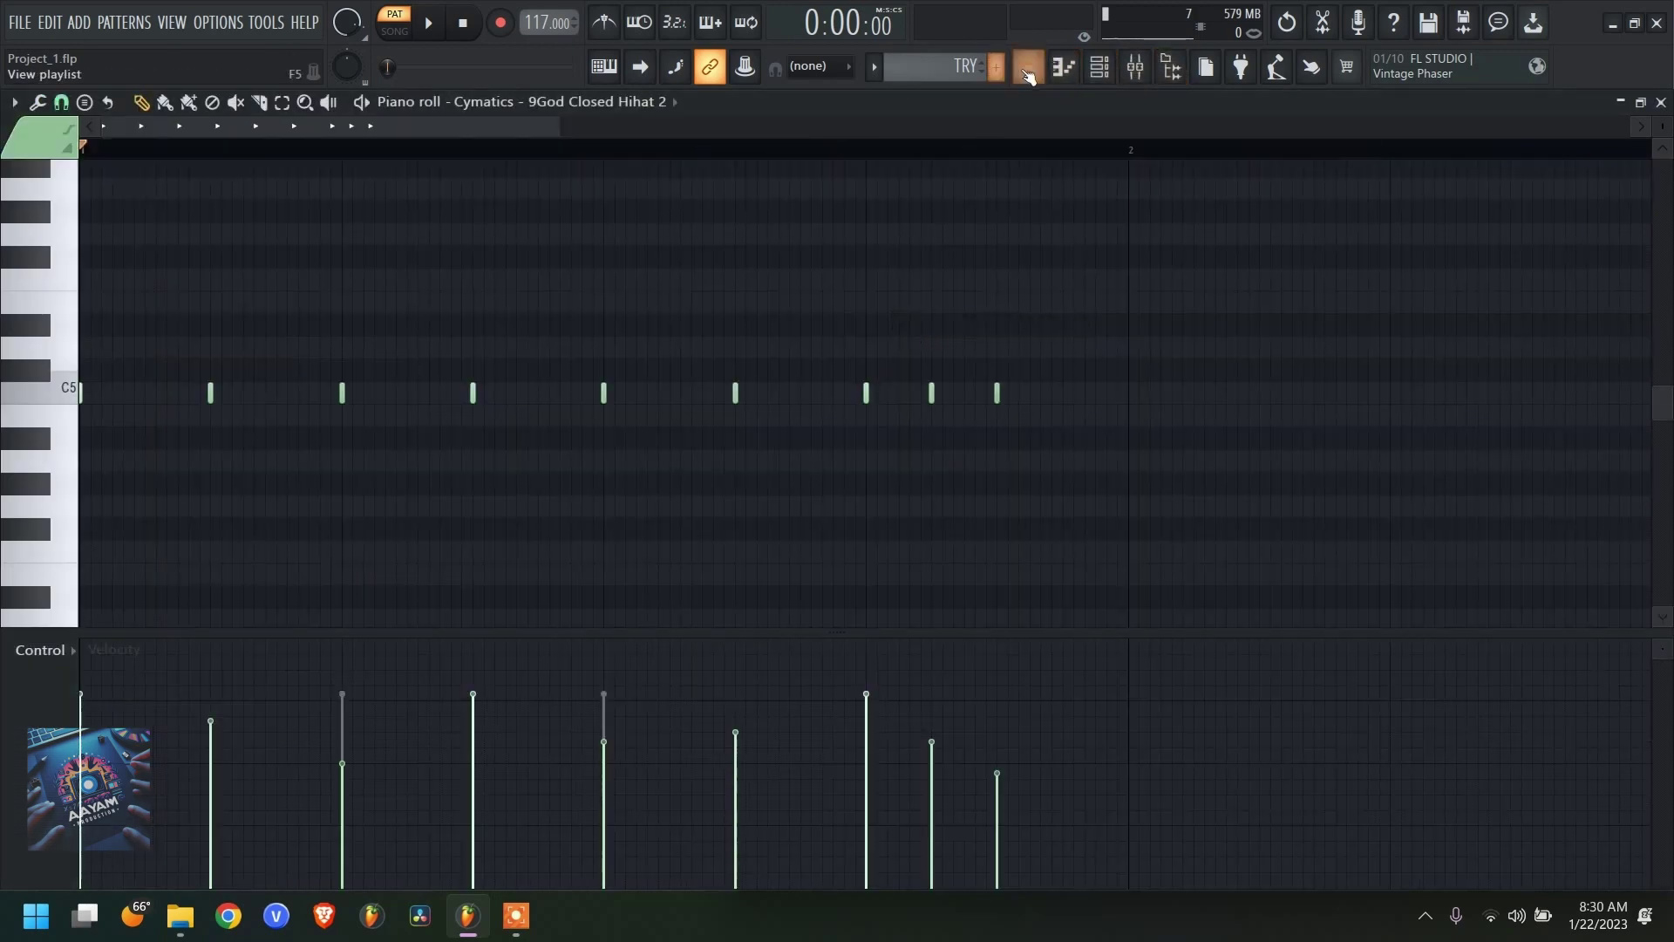
pyautogui.click(1068, 68)
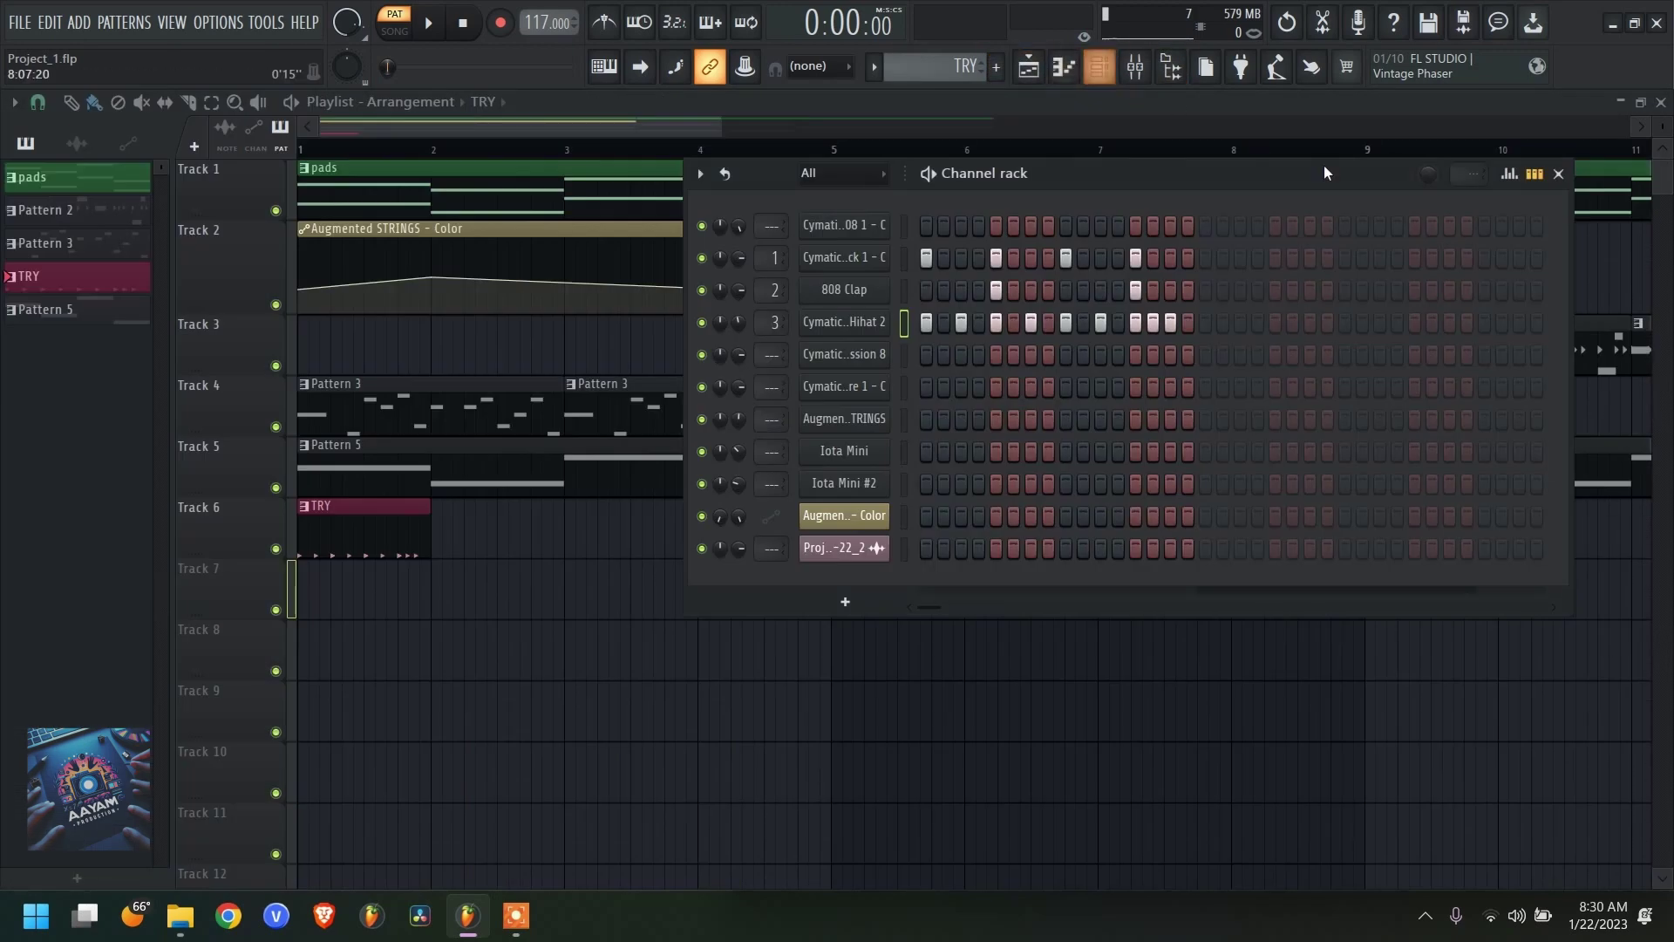
# - Open the Closed Hihat 2 notes from the piano roll overview and raise the last note's velocity
pyautogui.click(1539, 177)
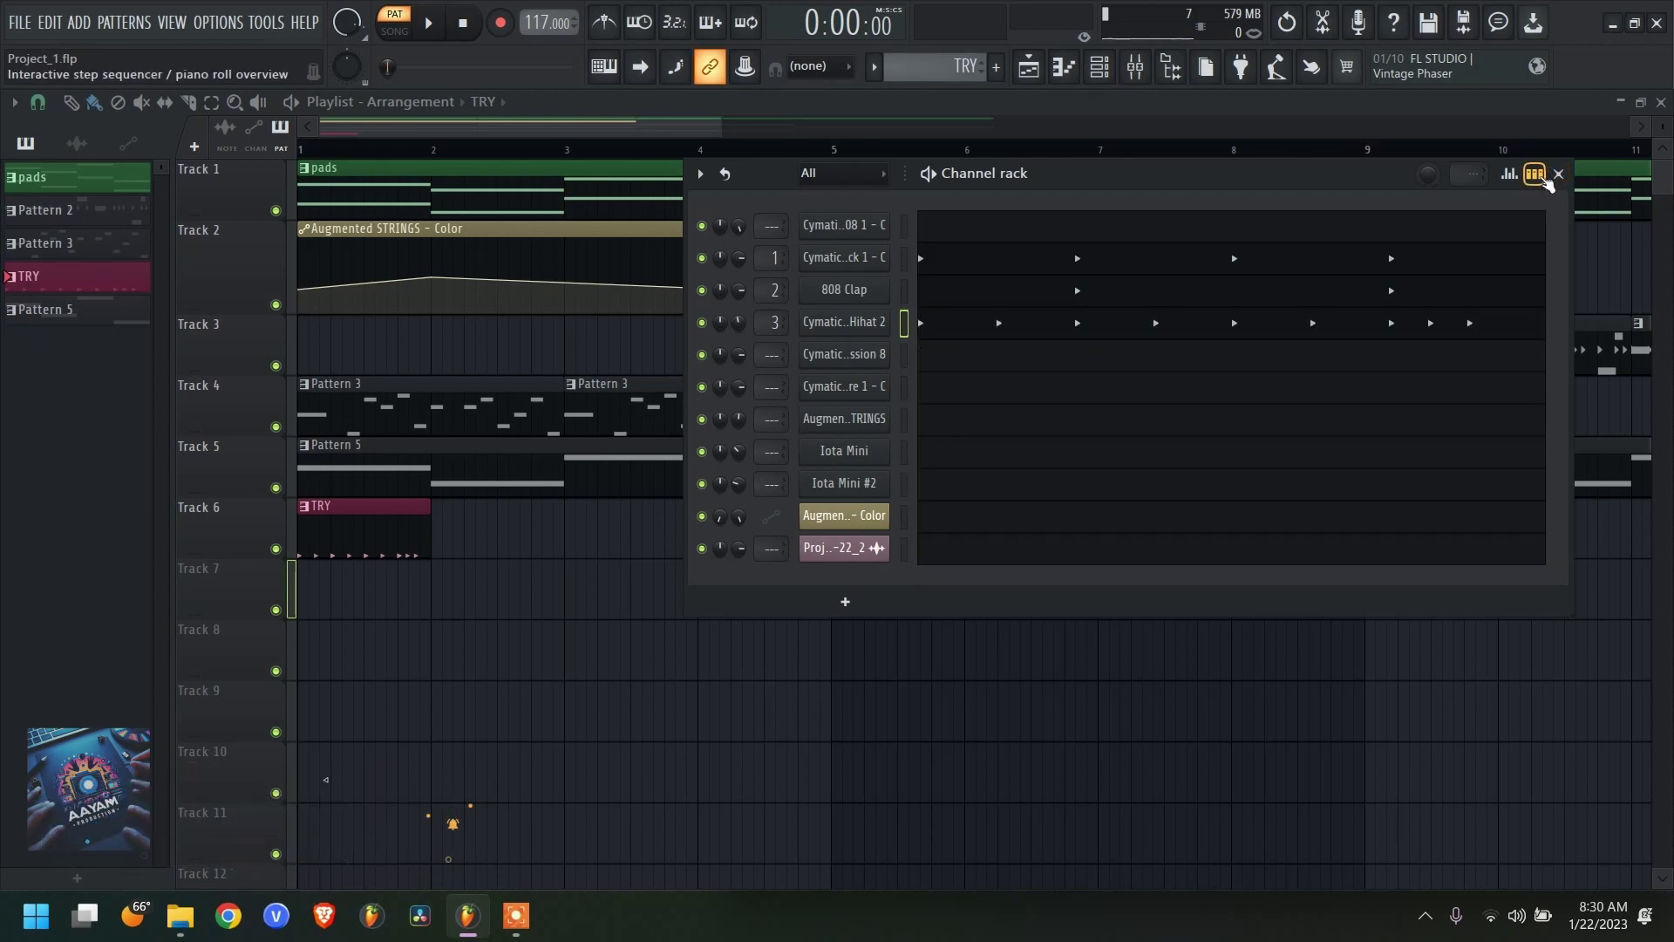
pyautogui.click(1174, 329)
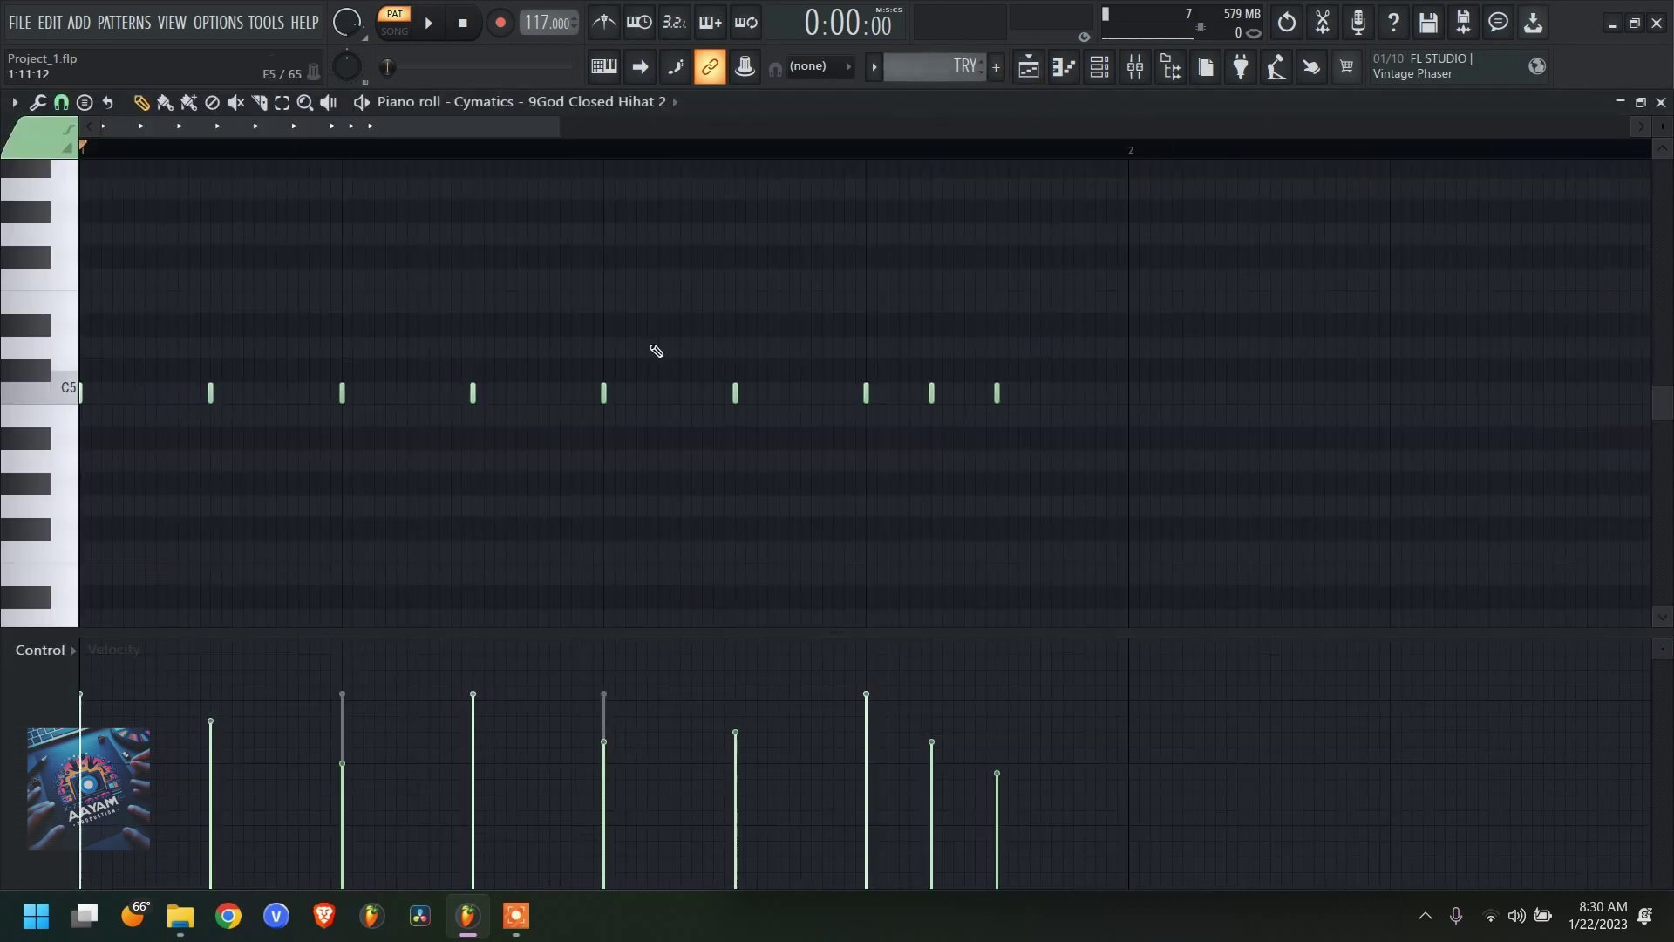
pyautogui.click(985, 677)
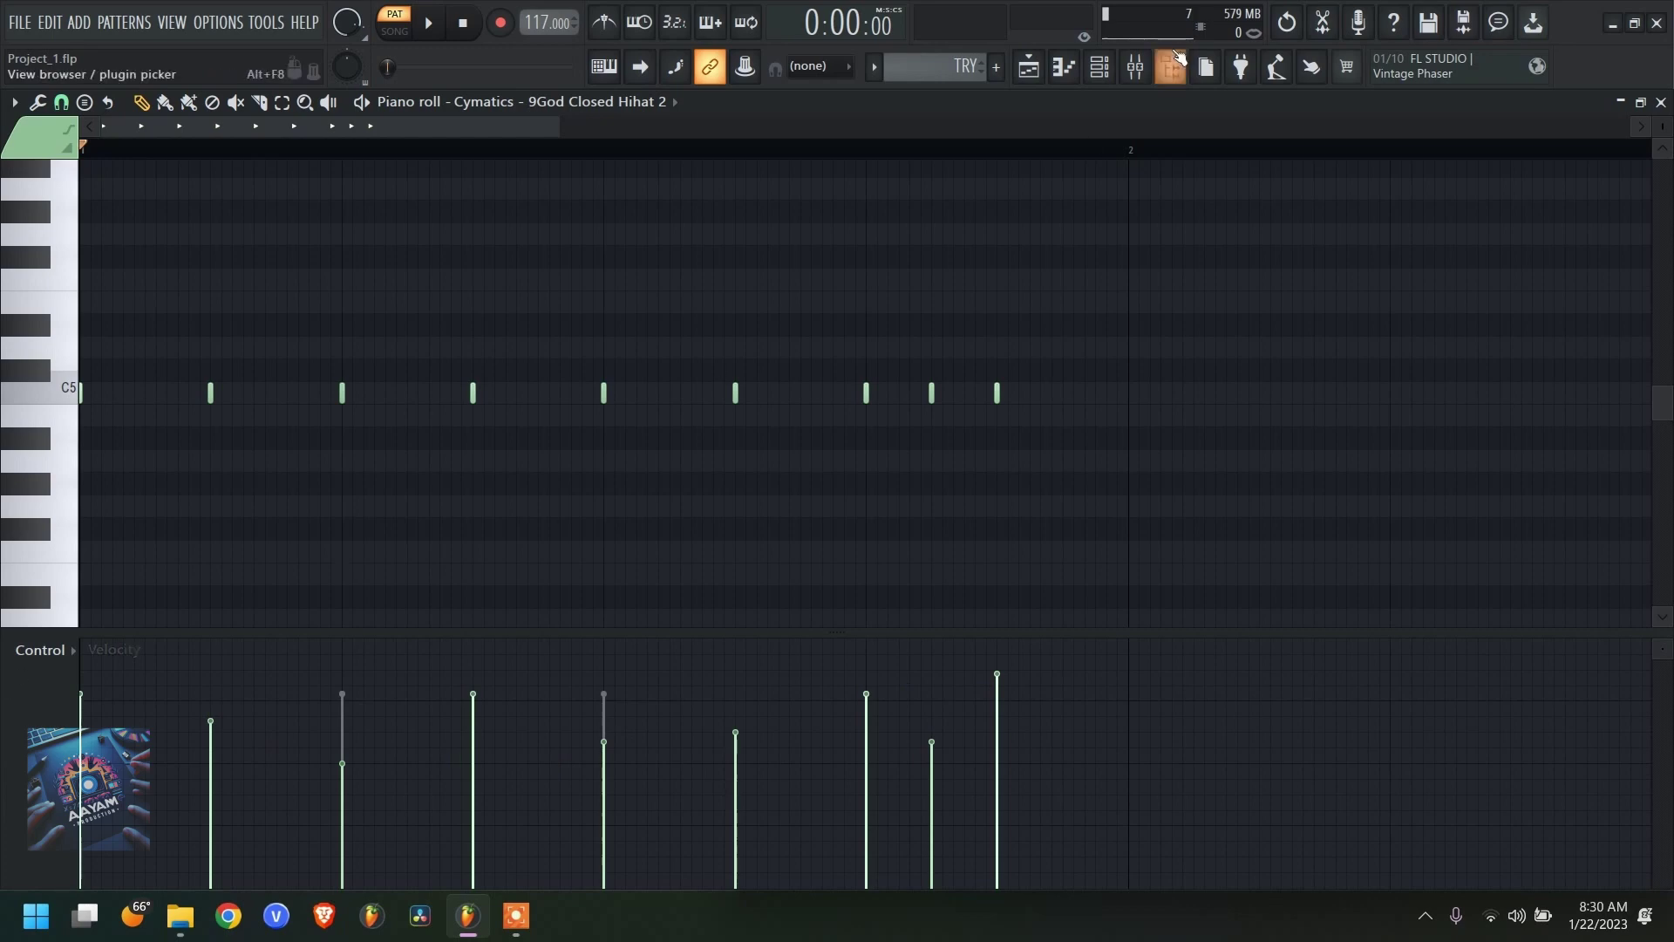
# - Return to the playlist with the channel rack open and restore the rack's step sequencer view
pyautogui.click(1029, 68)
pyautogui.click(1113, 69)
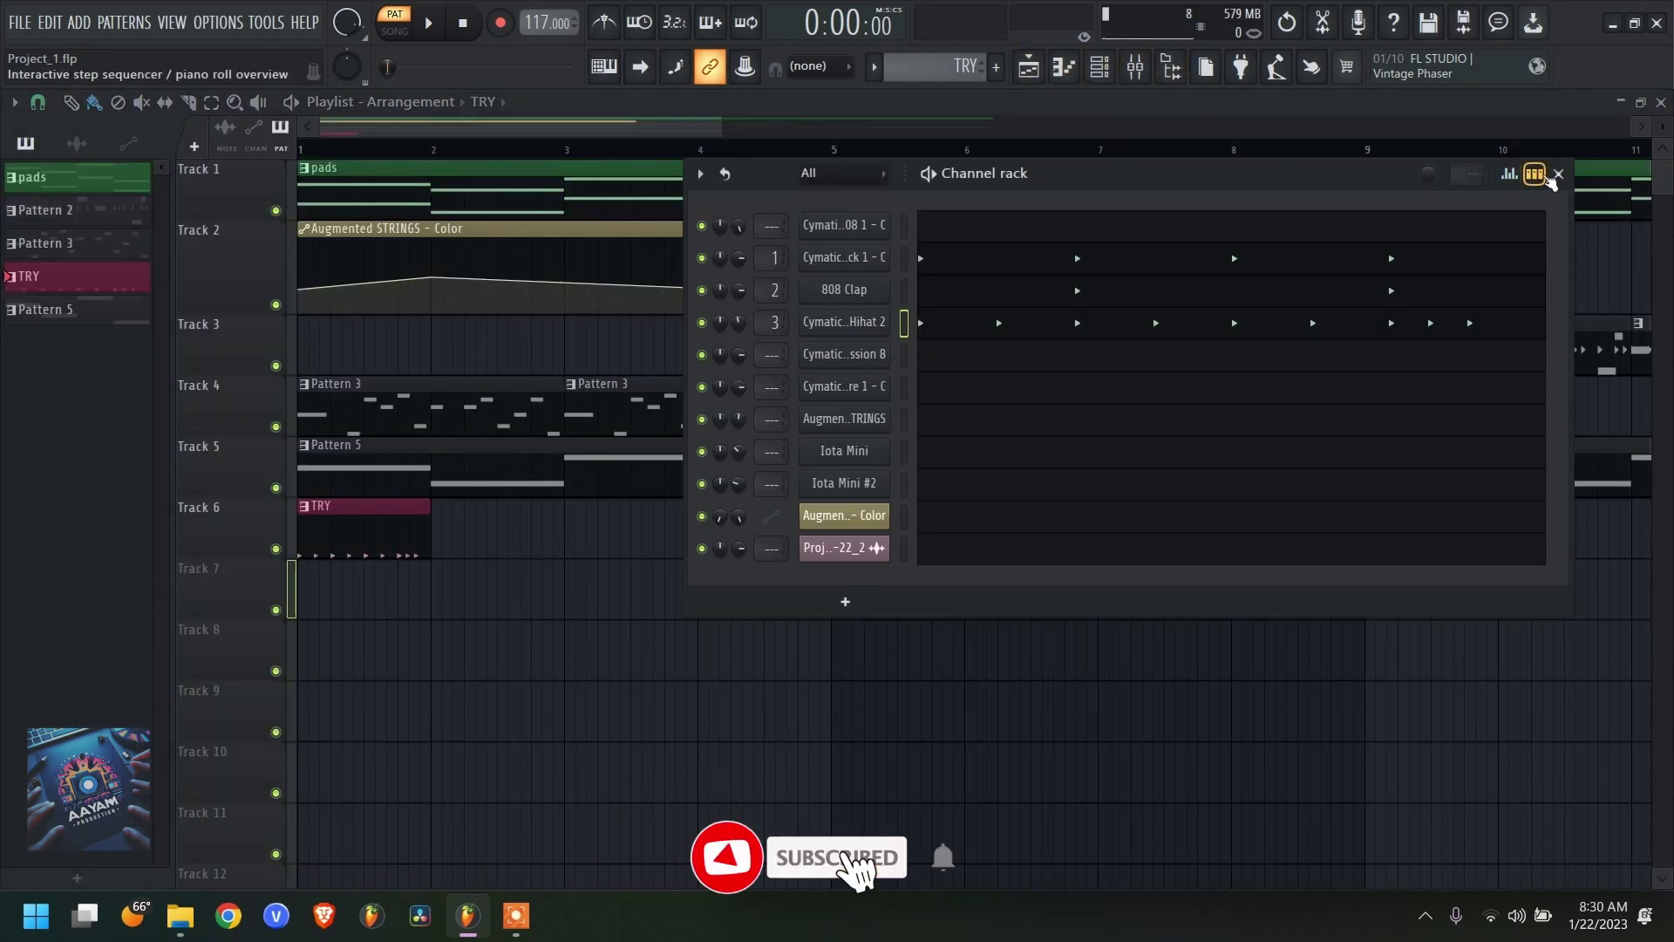
pyautogui.click(1535, 175)
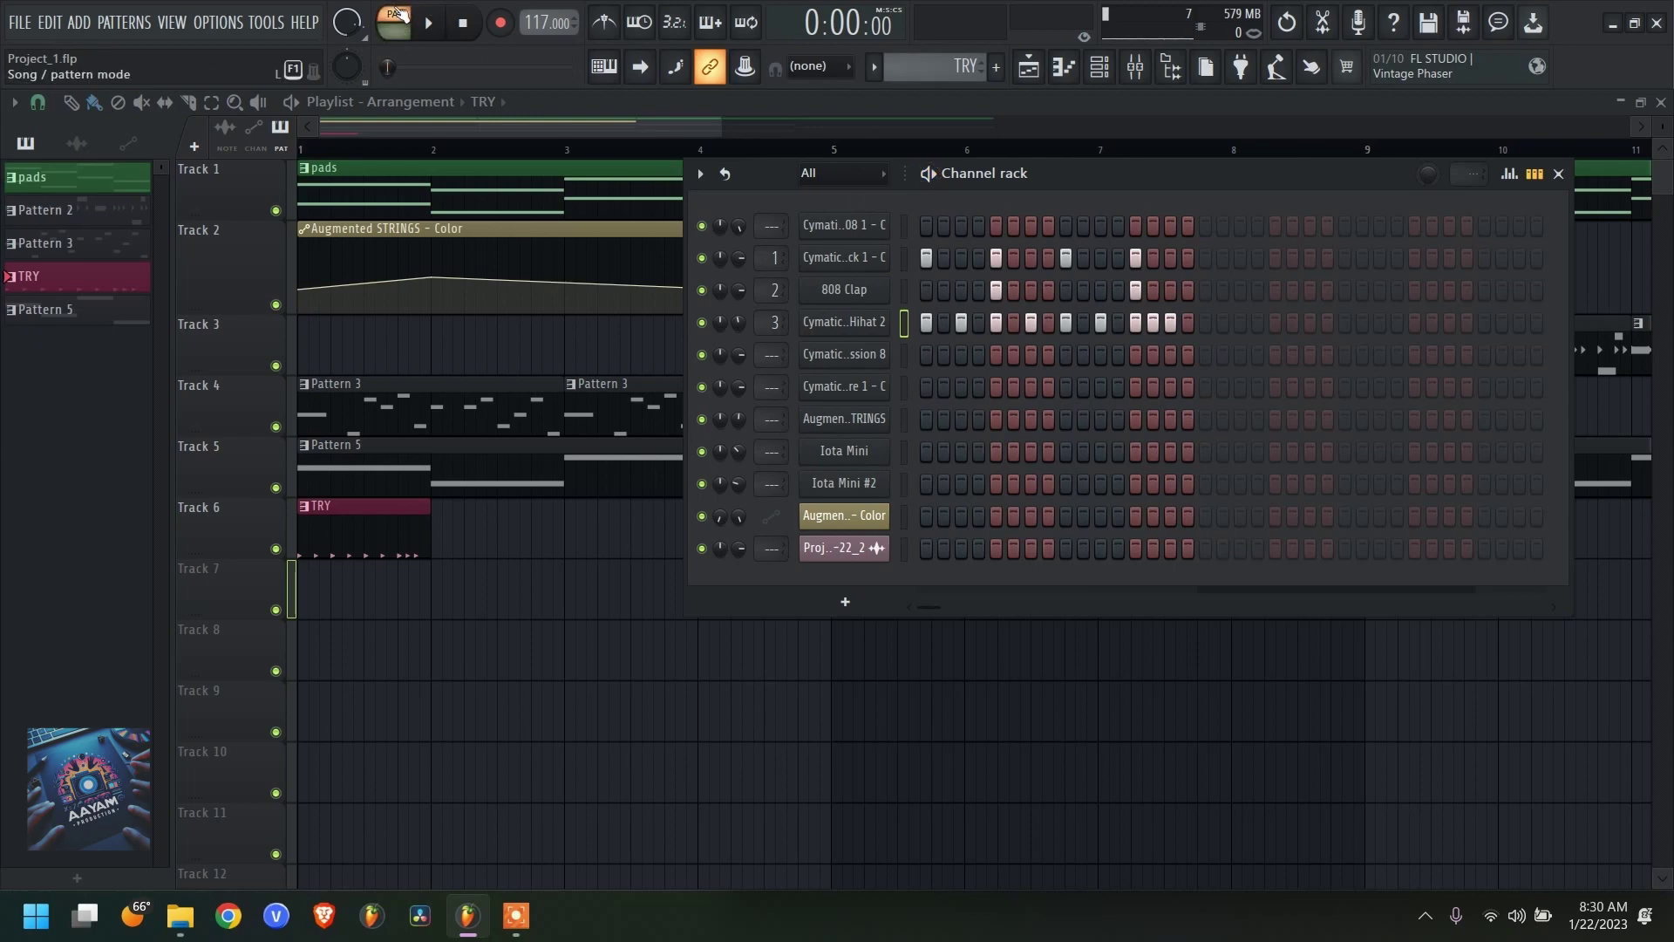
# - Play and stop the TRY pattern several times using the channel rack's own playback control
pyautogui.click(930, 175)
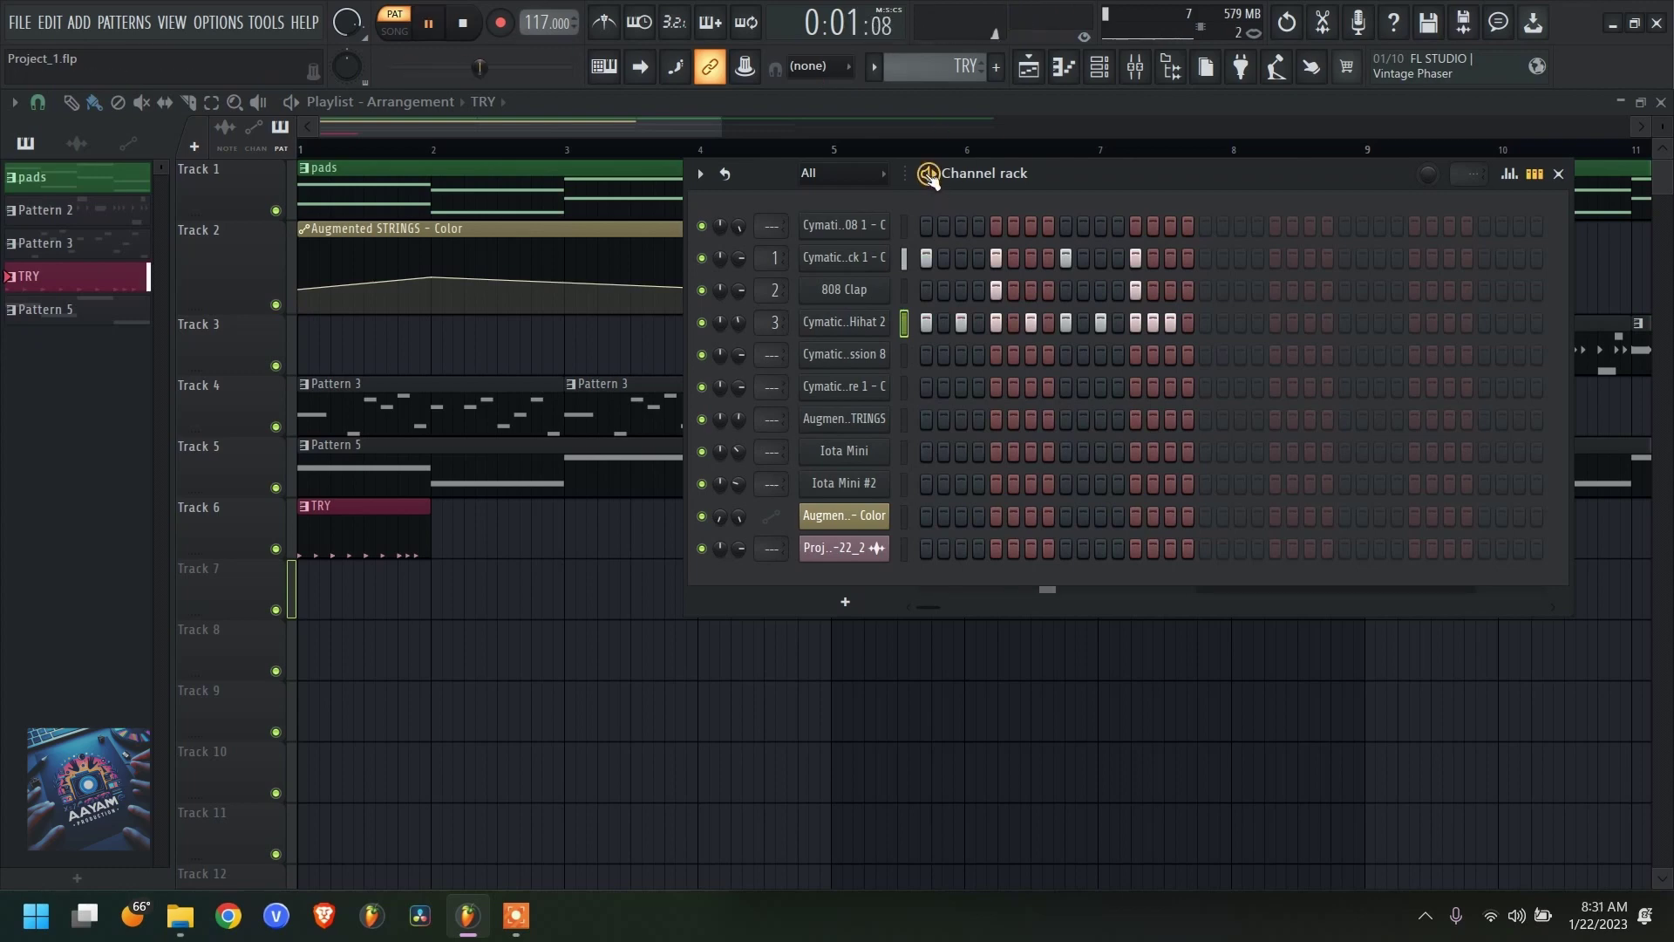
pyautogui.click(929, 174)
pyautogui.click(930, 175)
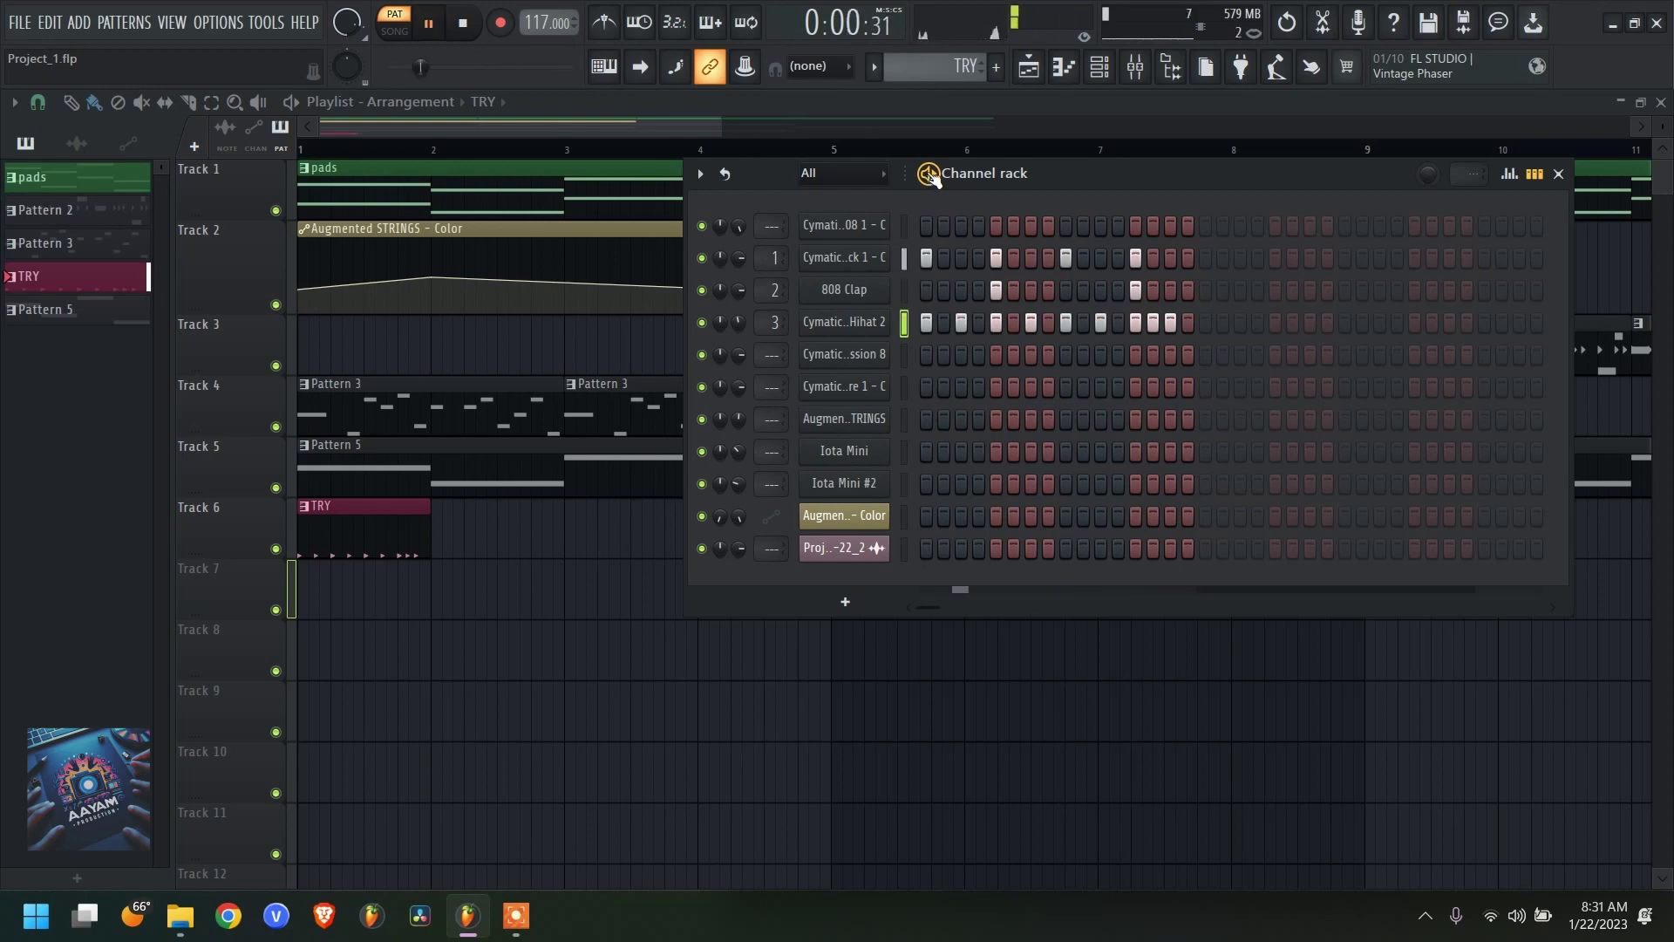
pyautogui.click(927, 174)
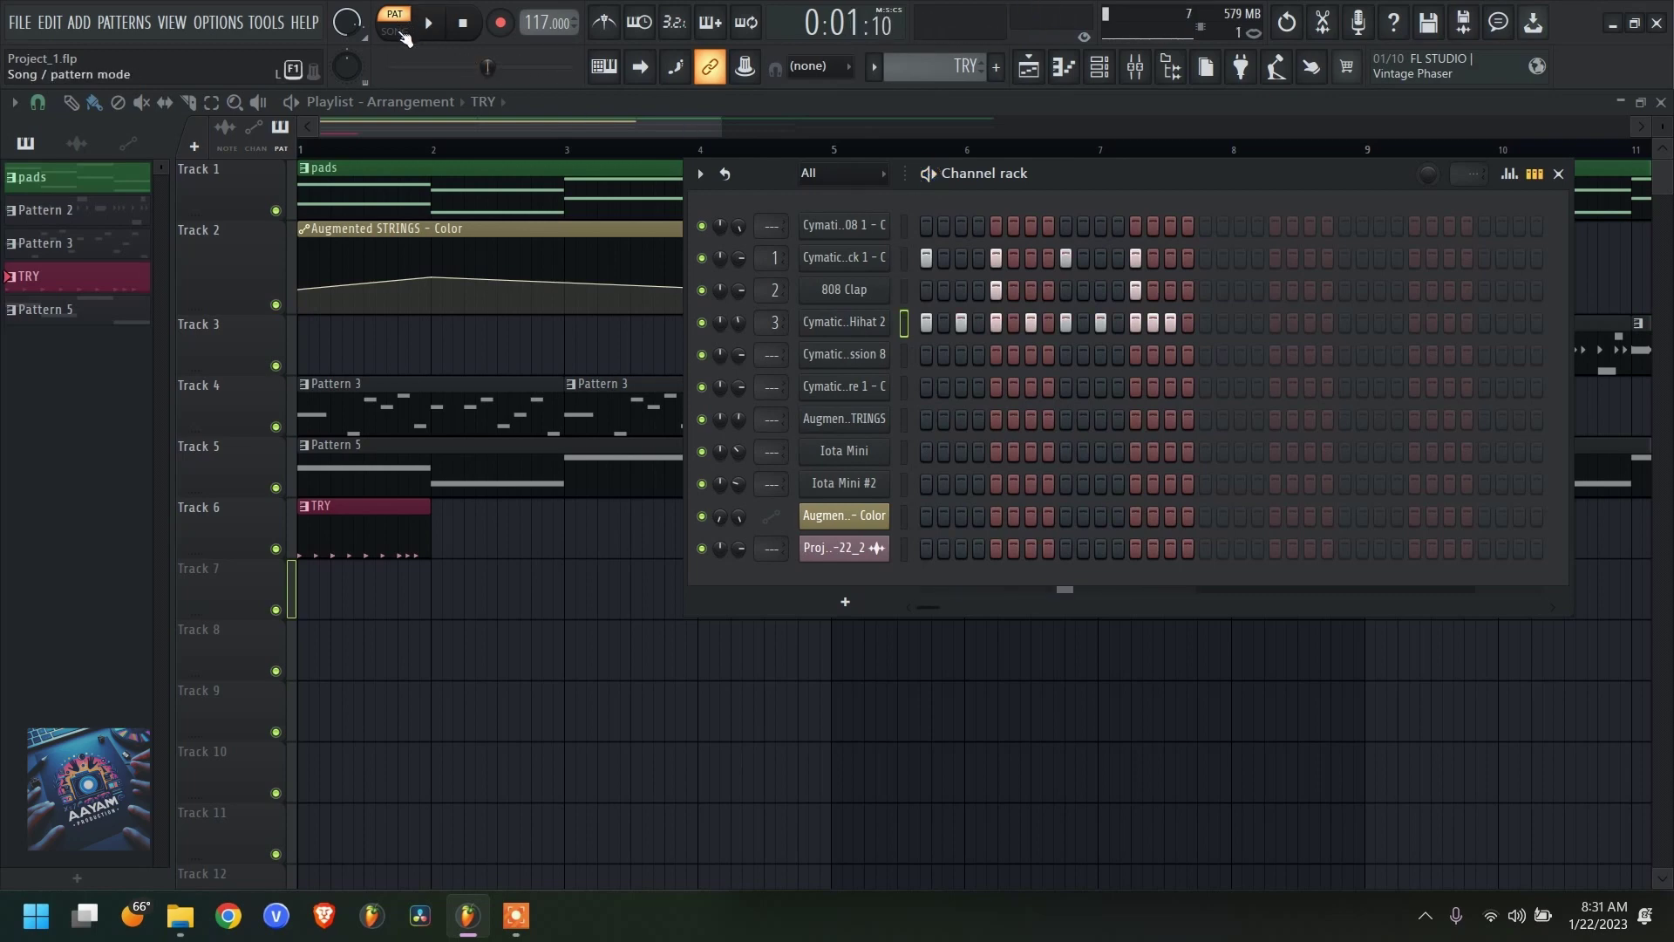
pyautogui.click(929, 175)
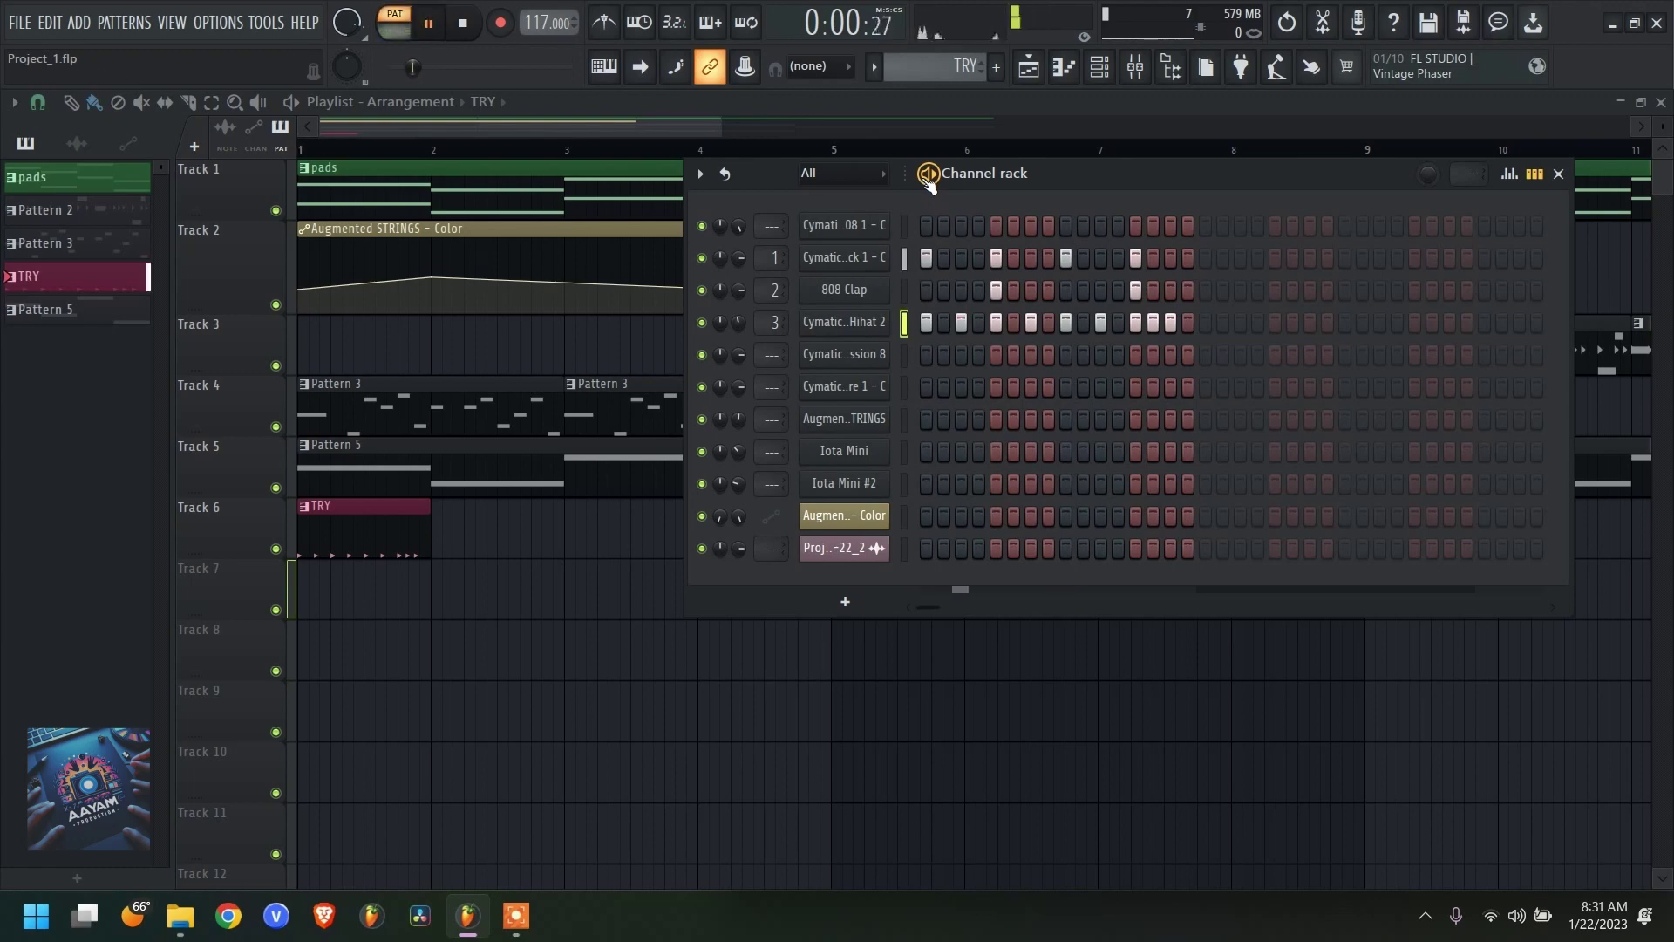
pyautogui.click(929, 175)
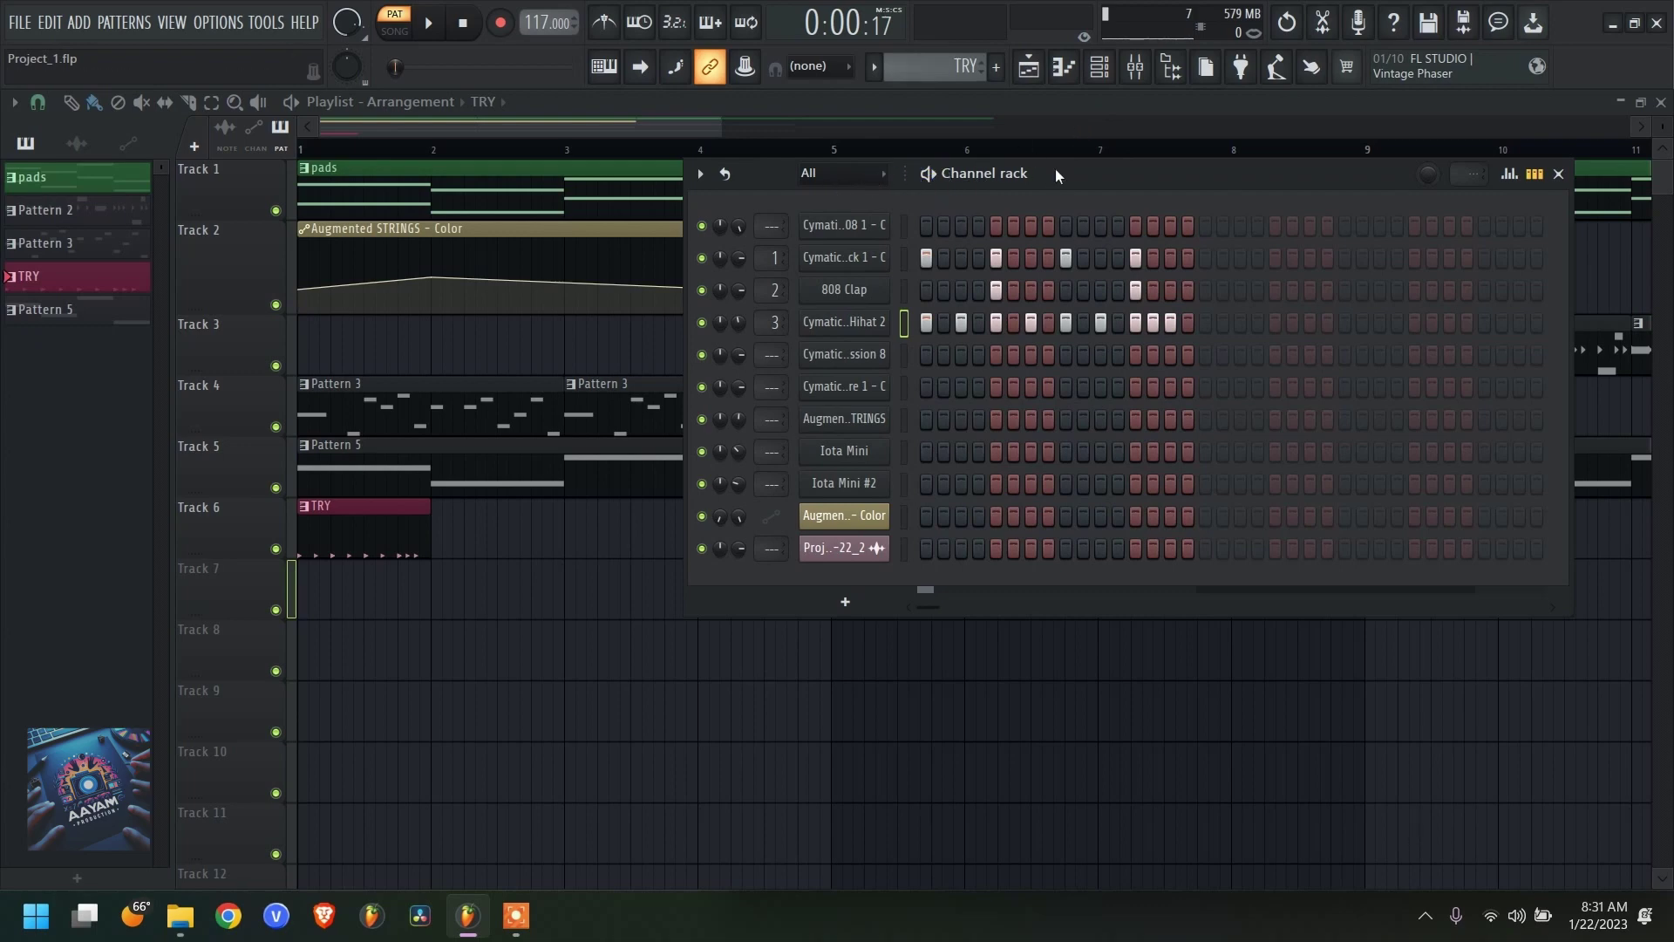
# - Filter the channel rack by Audio, Automation and Unsorted, restore the All filter, and play the pattern briefly
pyautogui.click(839, 178)
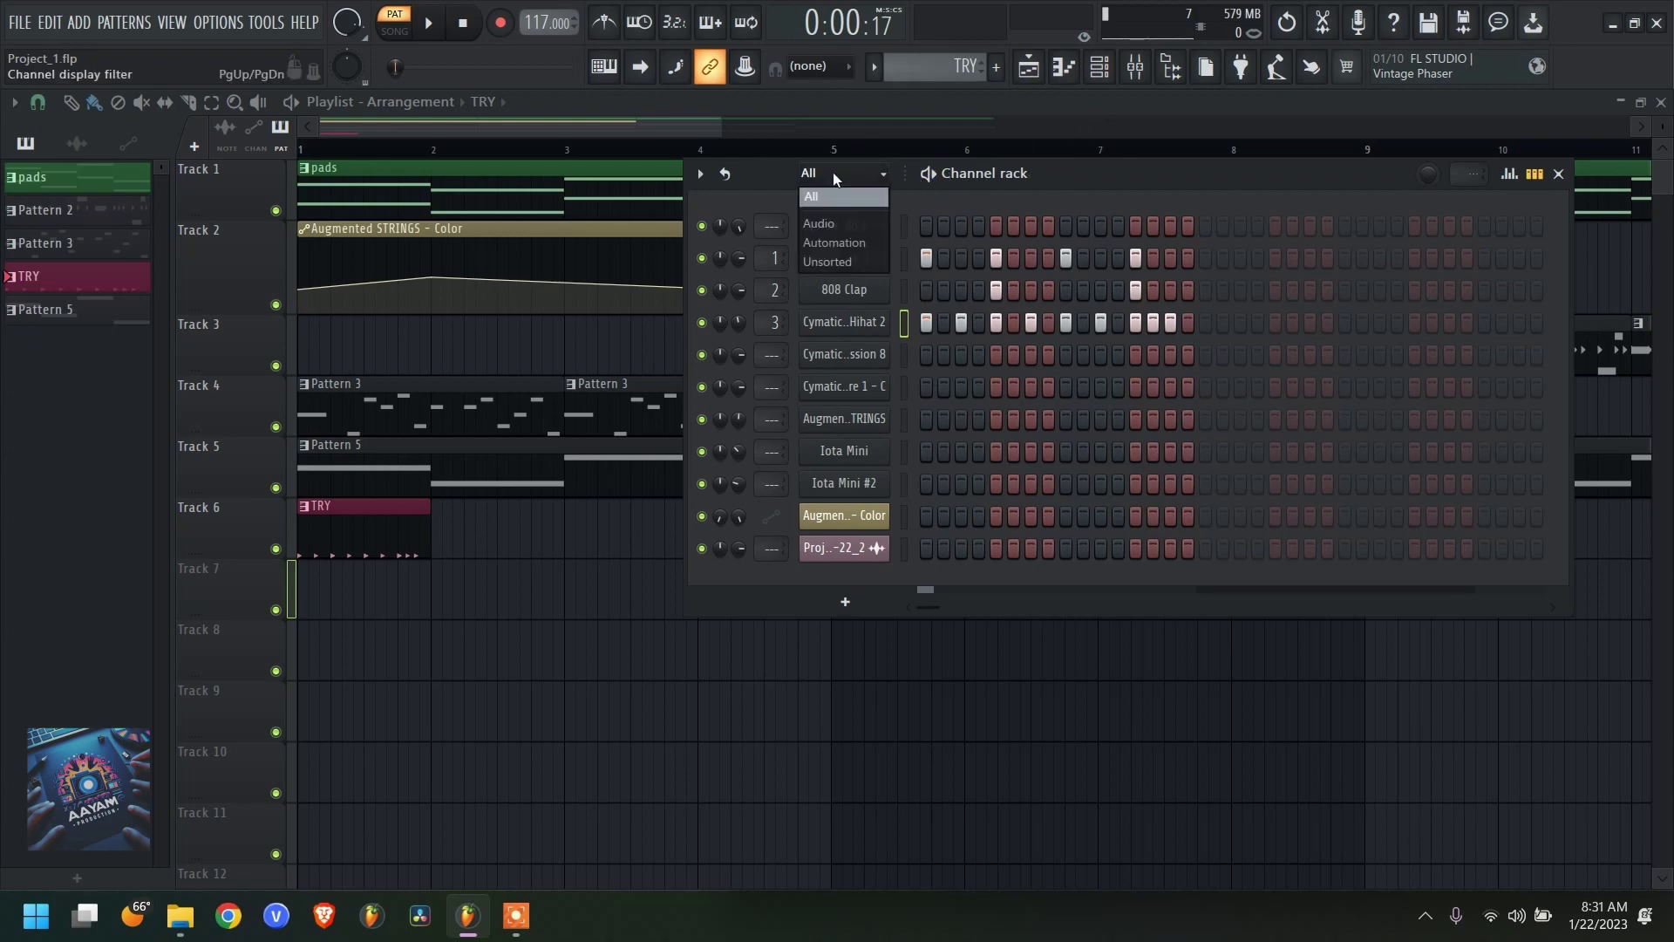
pyautogui.click(824, 225)
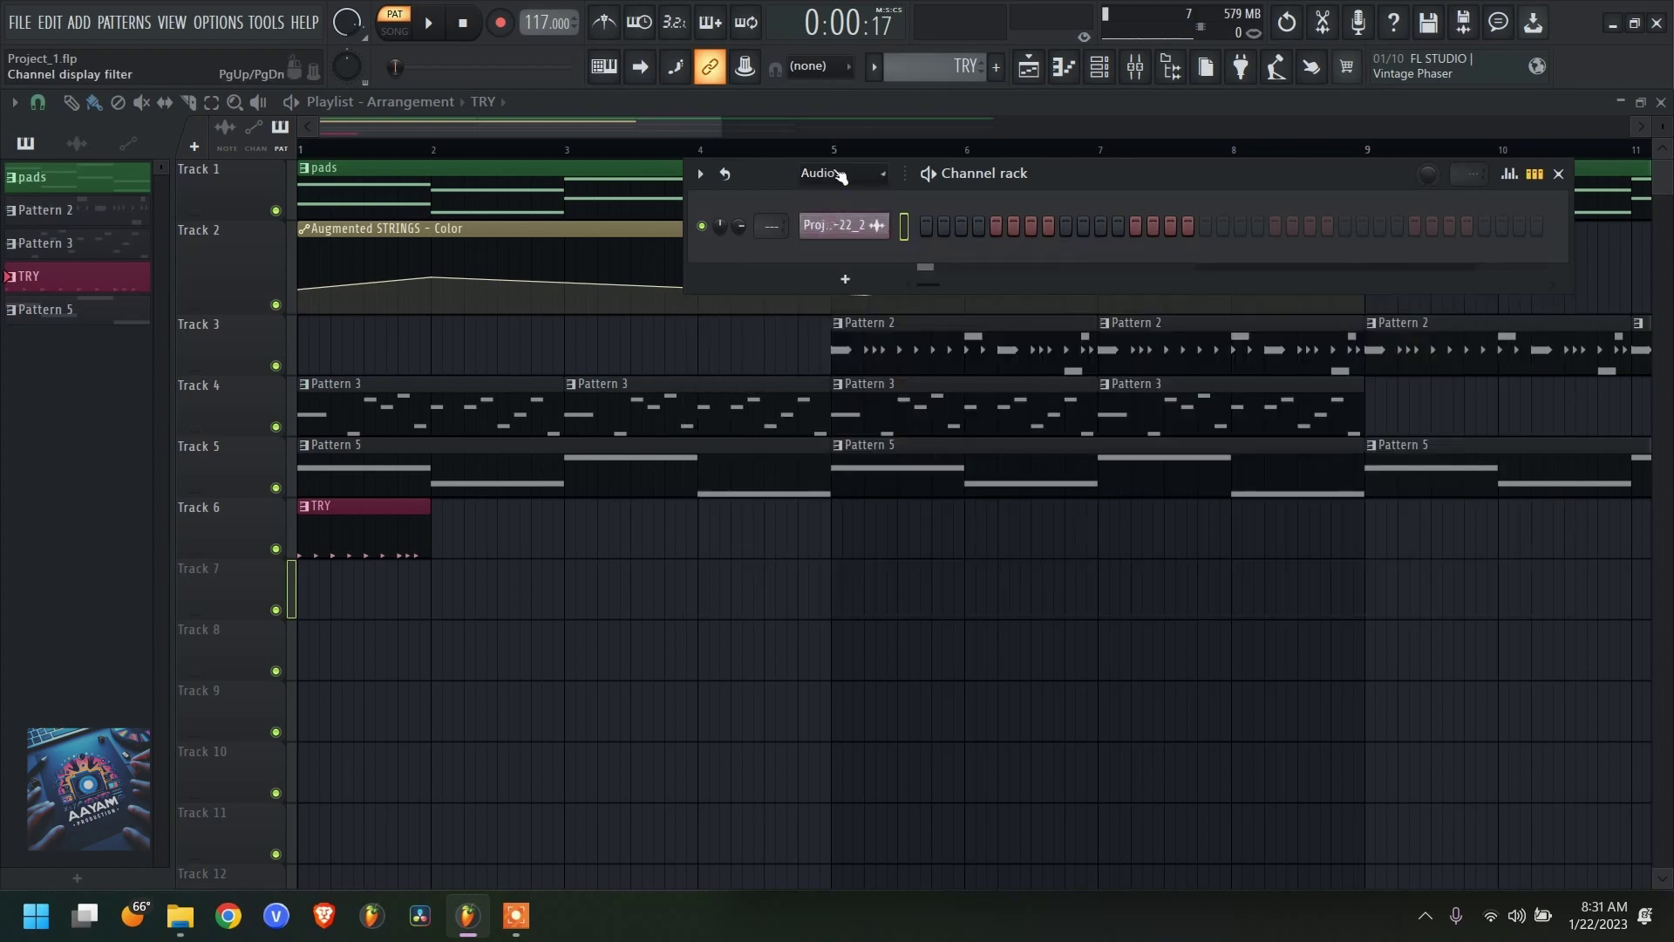
pyautogui.click(841, 173)
pyautogui.click(834, 242)
pyautogui.click(842, 172)
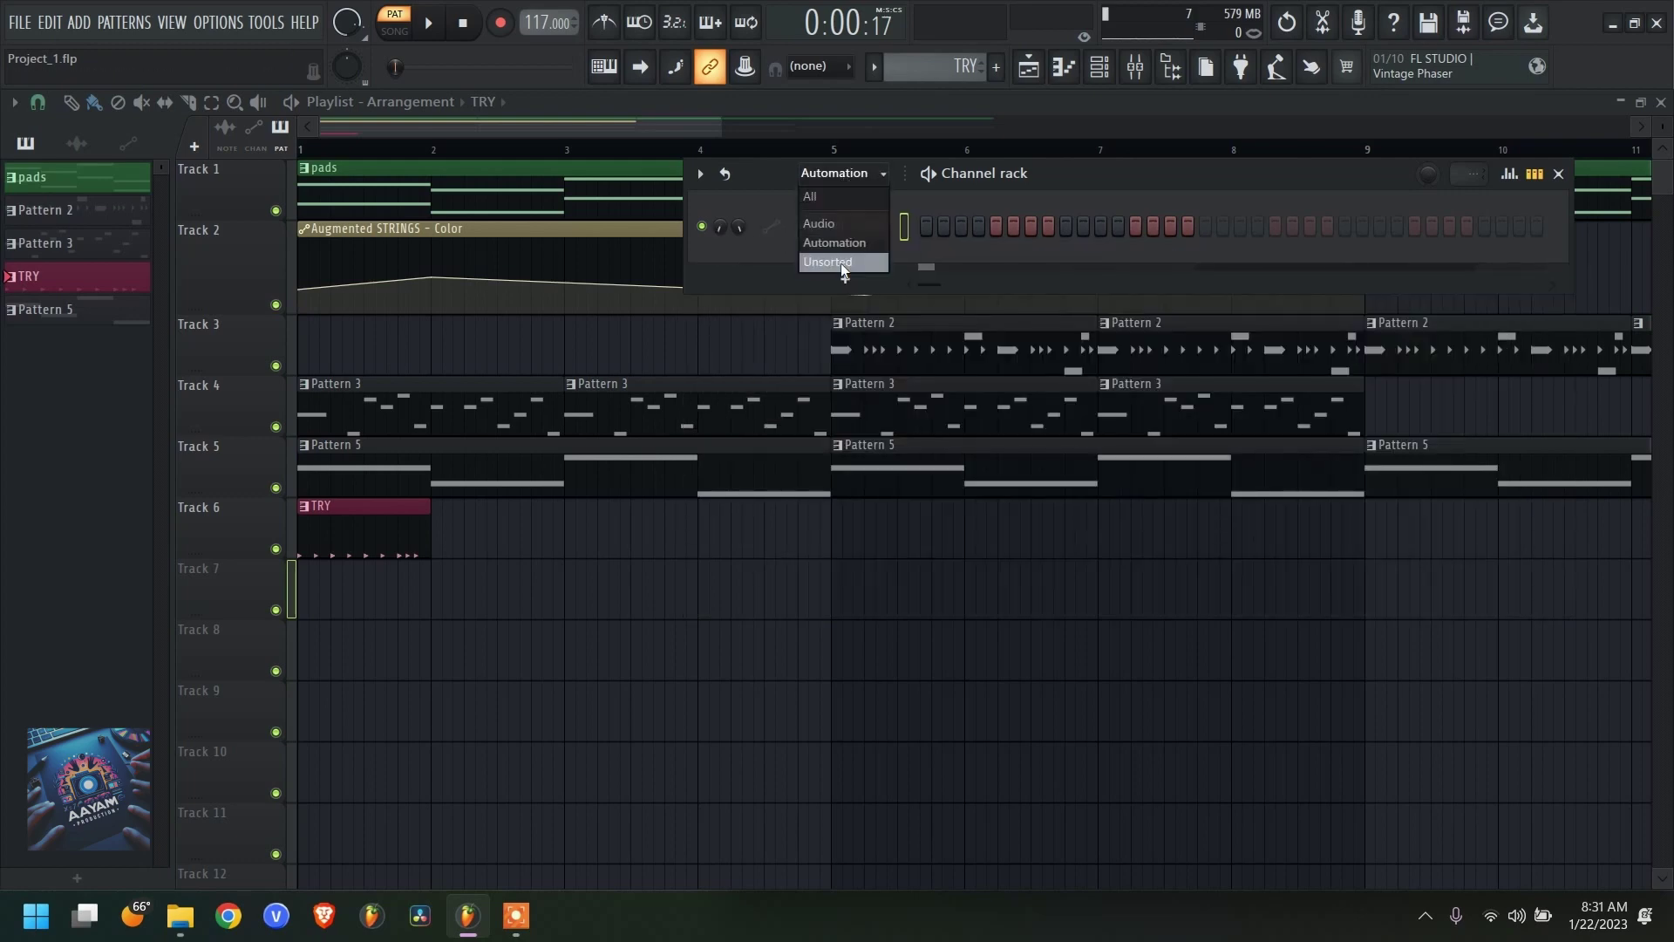
pyautogui.click(840, 260)
pyautogui.click(841, 173)
pyautogui.click(846, 204)
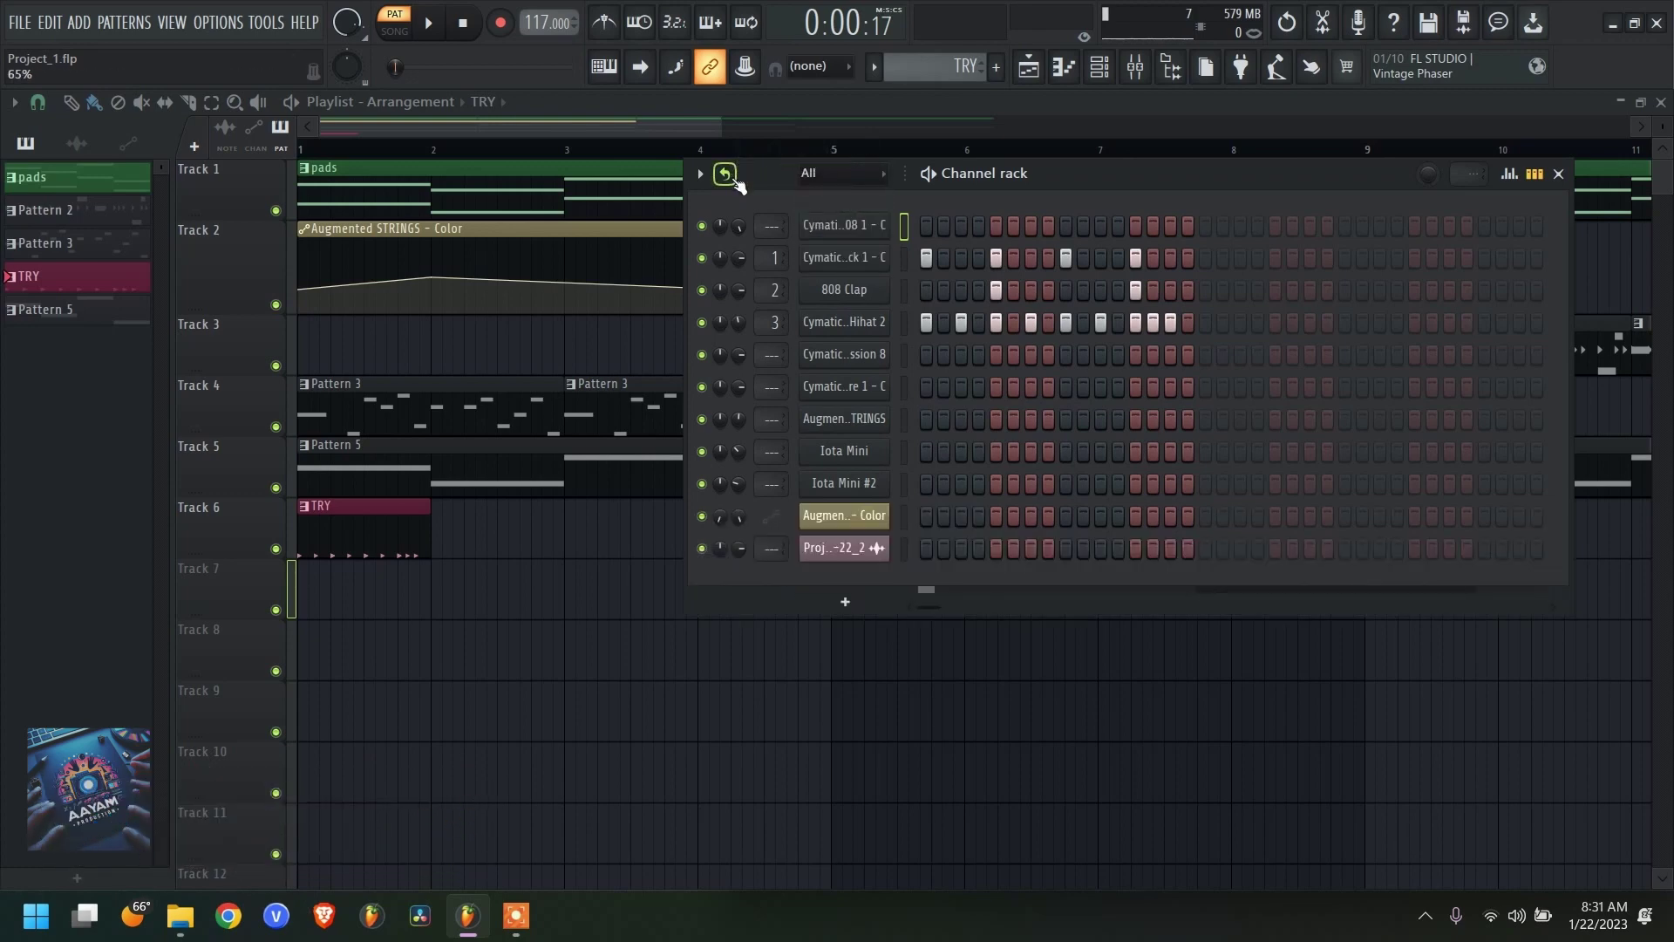
pyautogui.press('space')
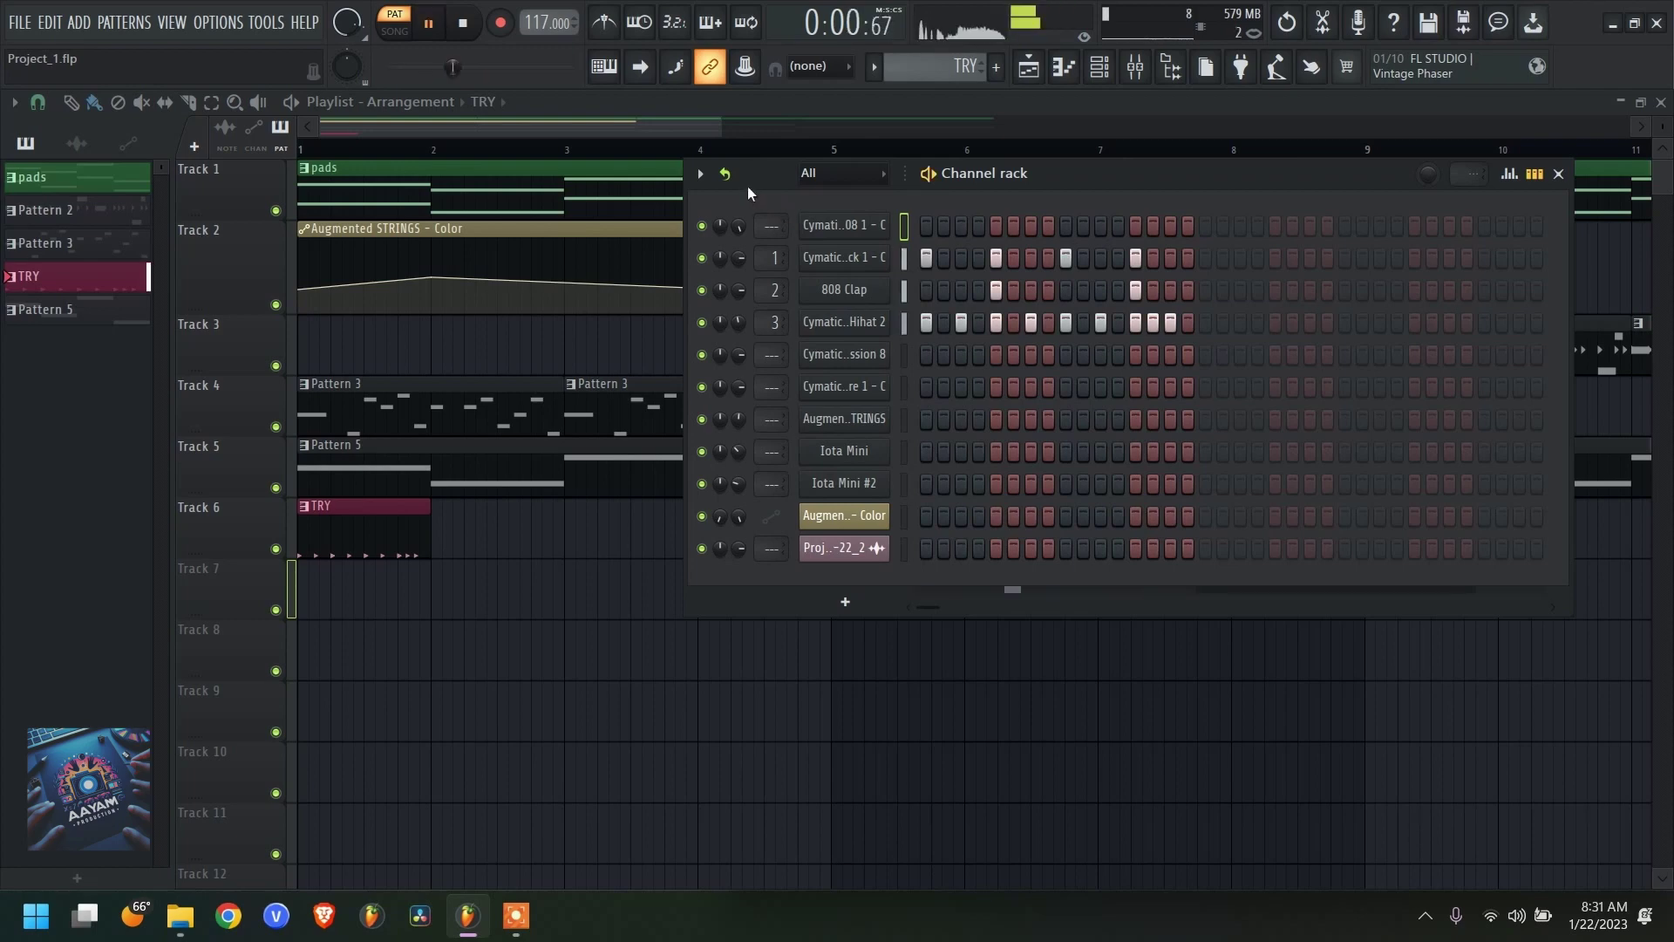
pyautogui.press('space')
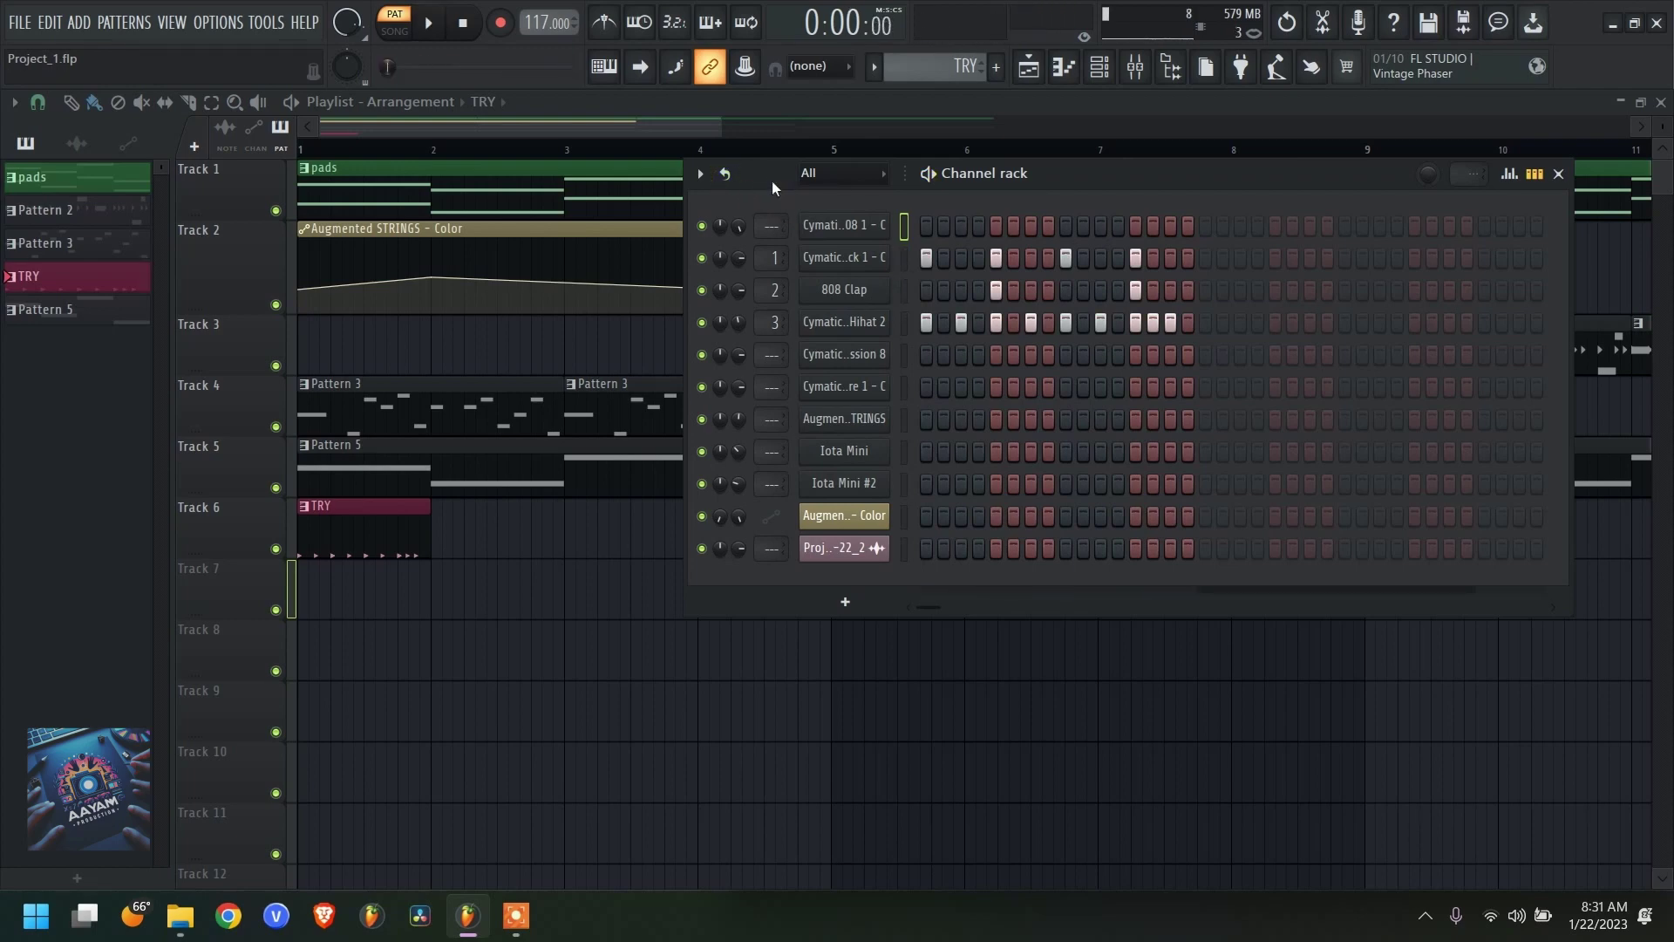
# - Examine the channel options, including the plugins available to add and the commands for selected channels
pyautogui.click(701, 175)
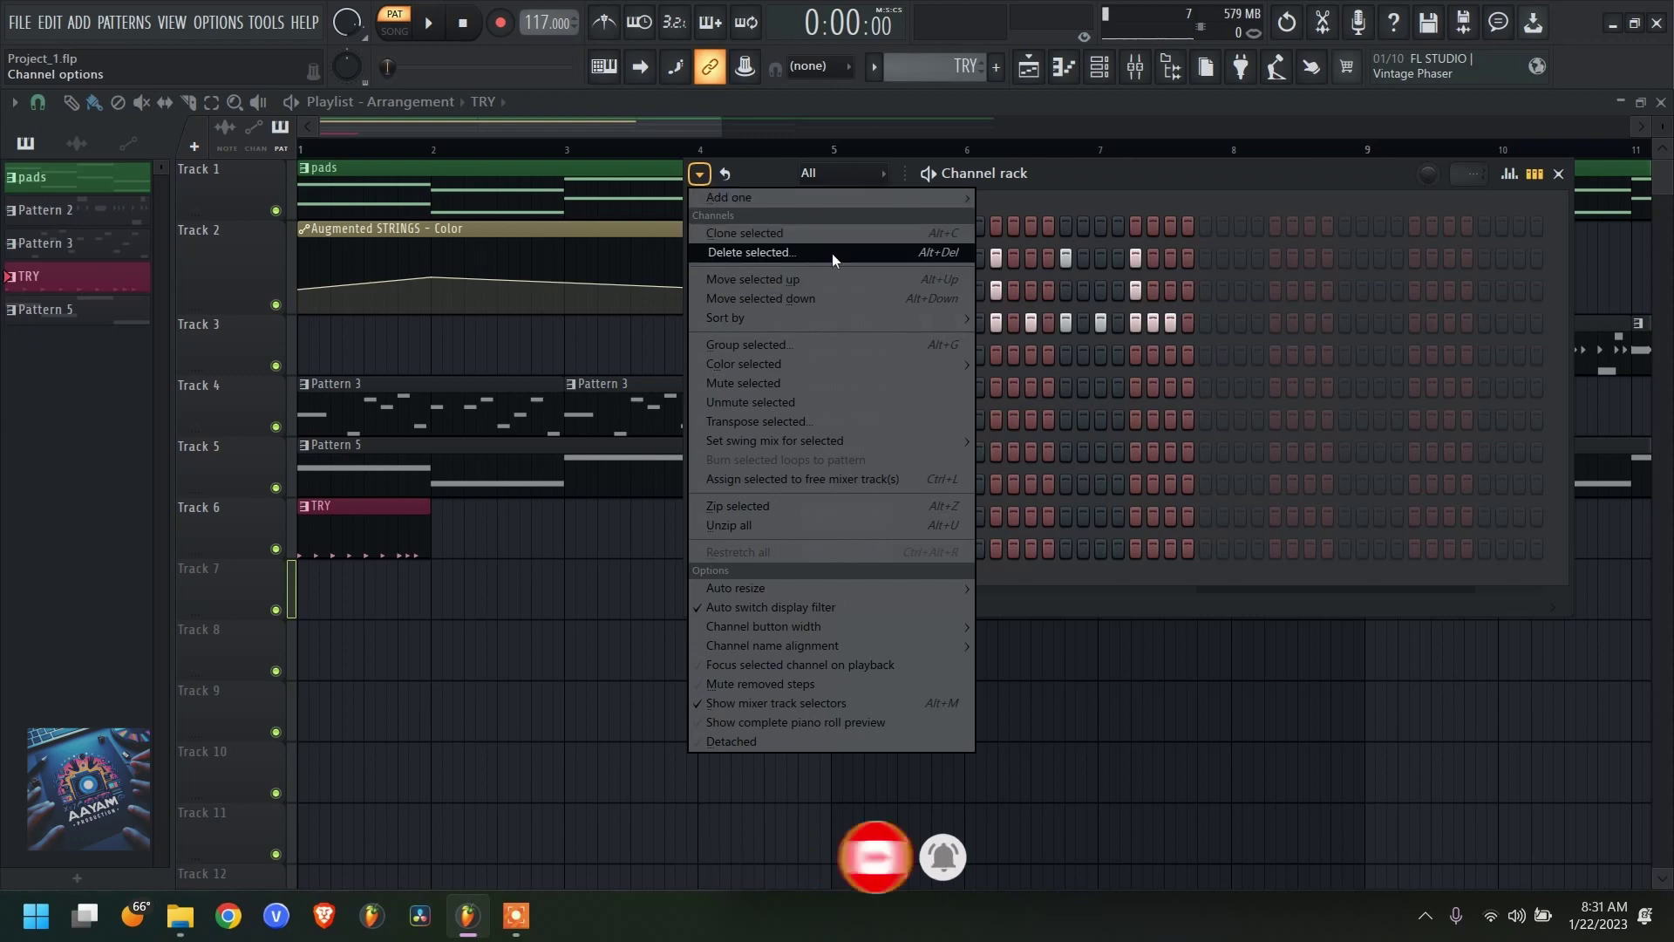
pyautogui.moveTo(818, 204)
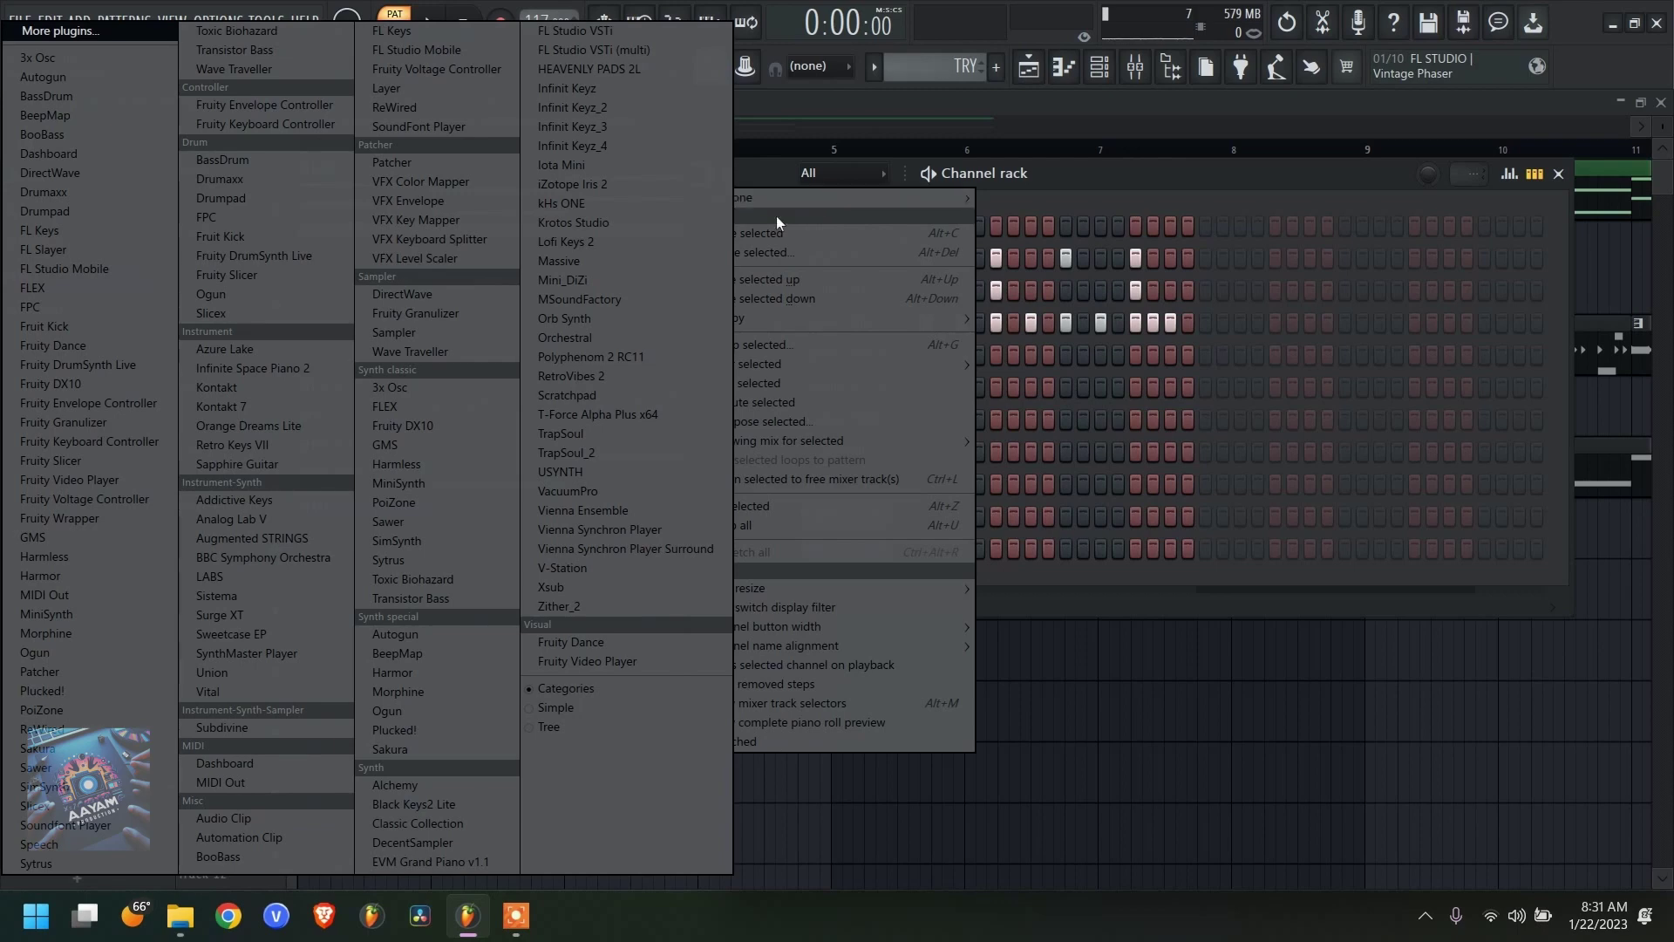
pyautogui.click(766, 169)
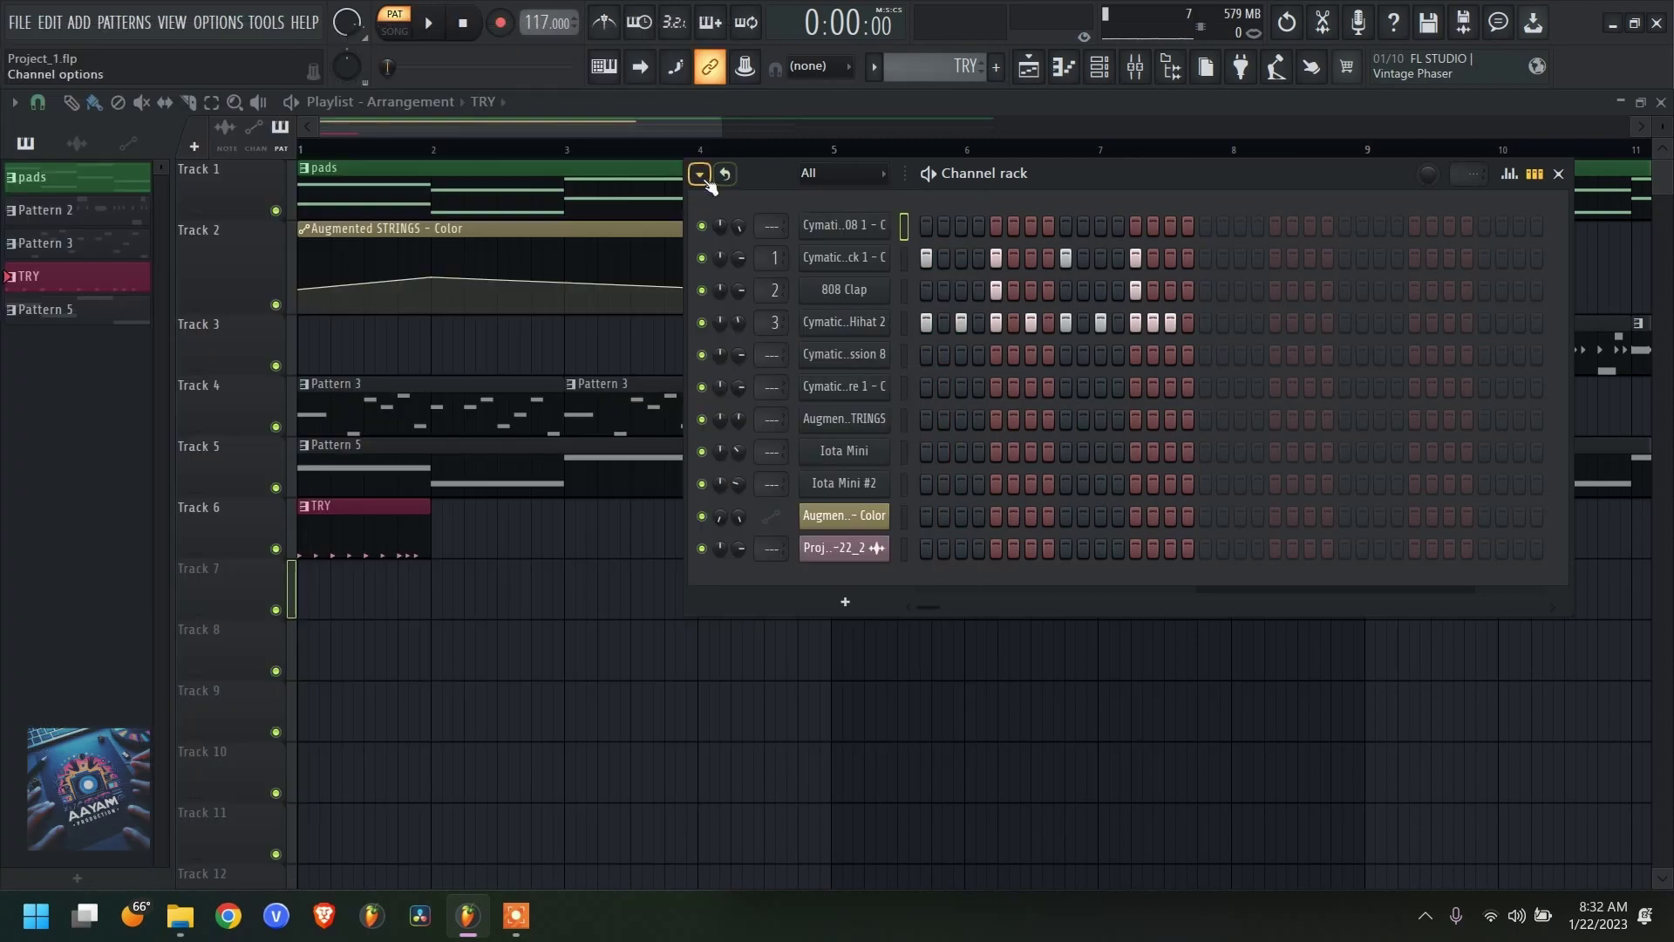
pyautogui.click(699, 173)
pyautogui.moveTo(774, 366)
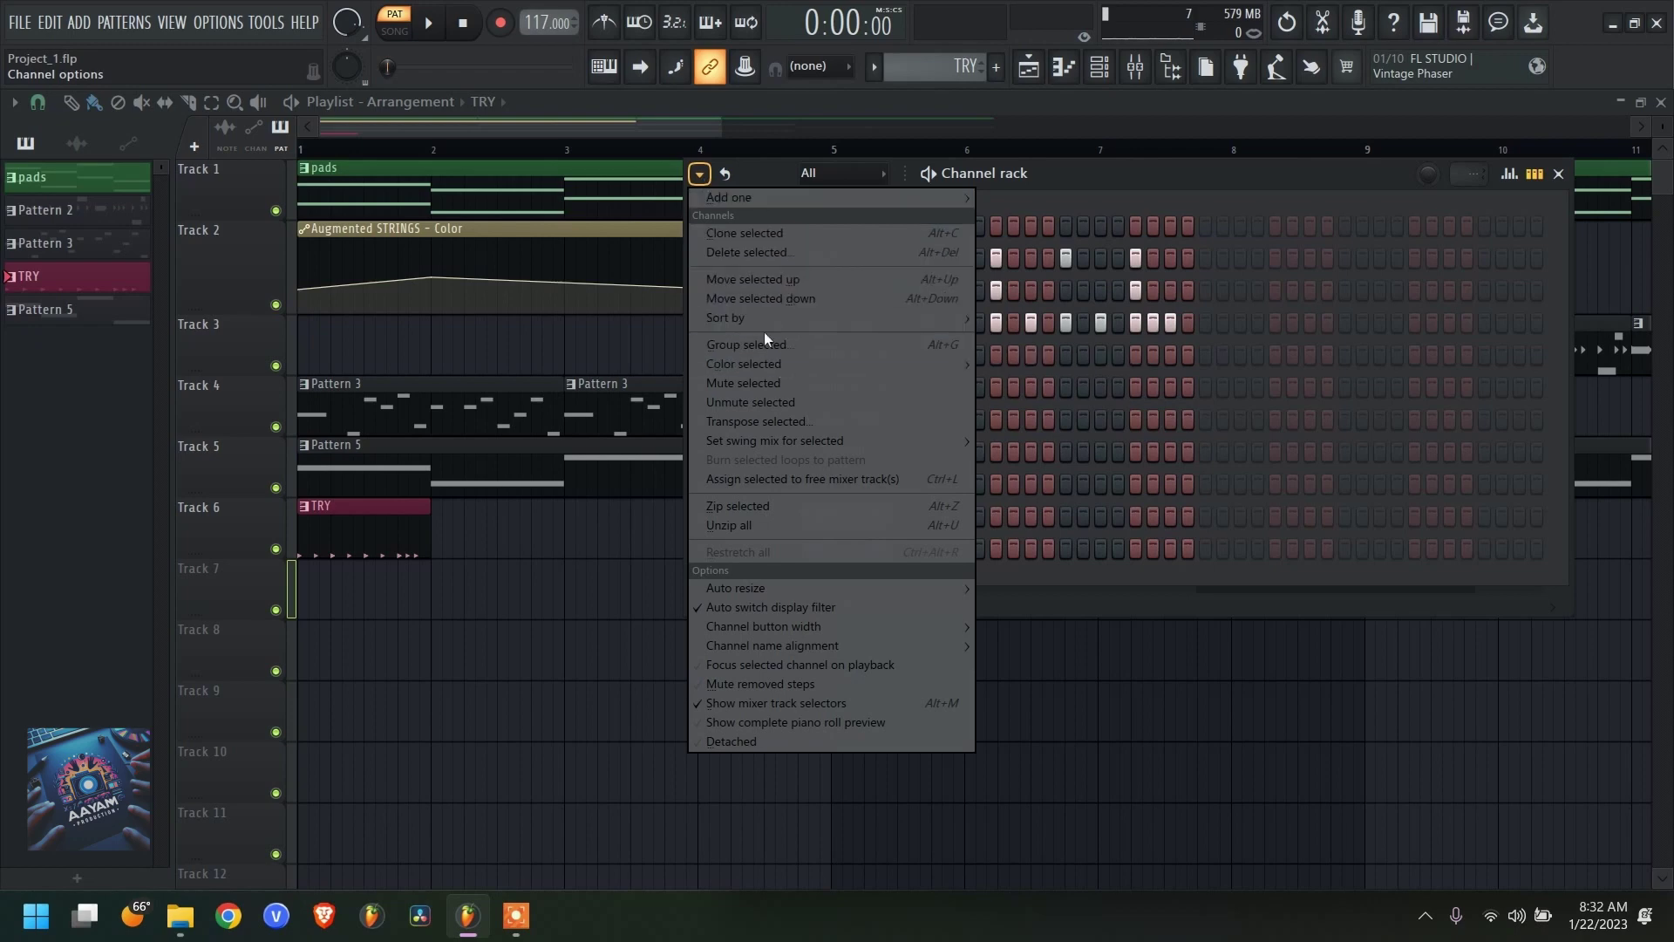
pyautogui.moveTo(761, 323)
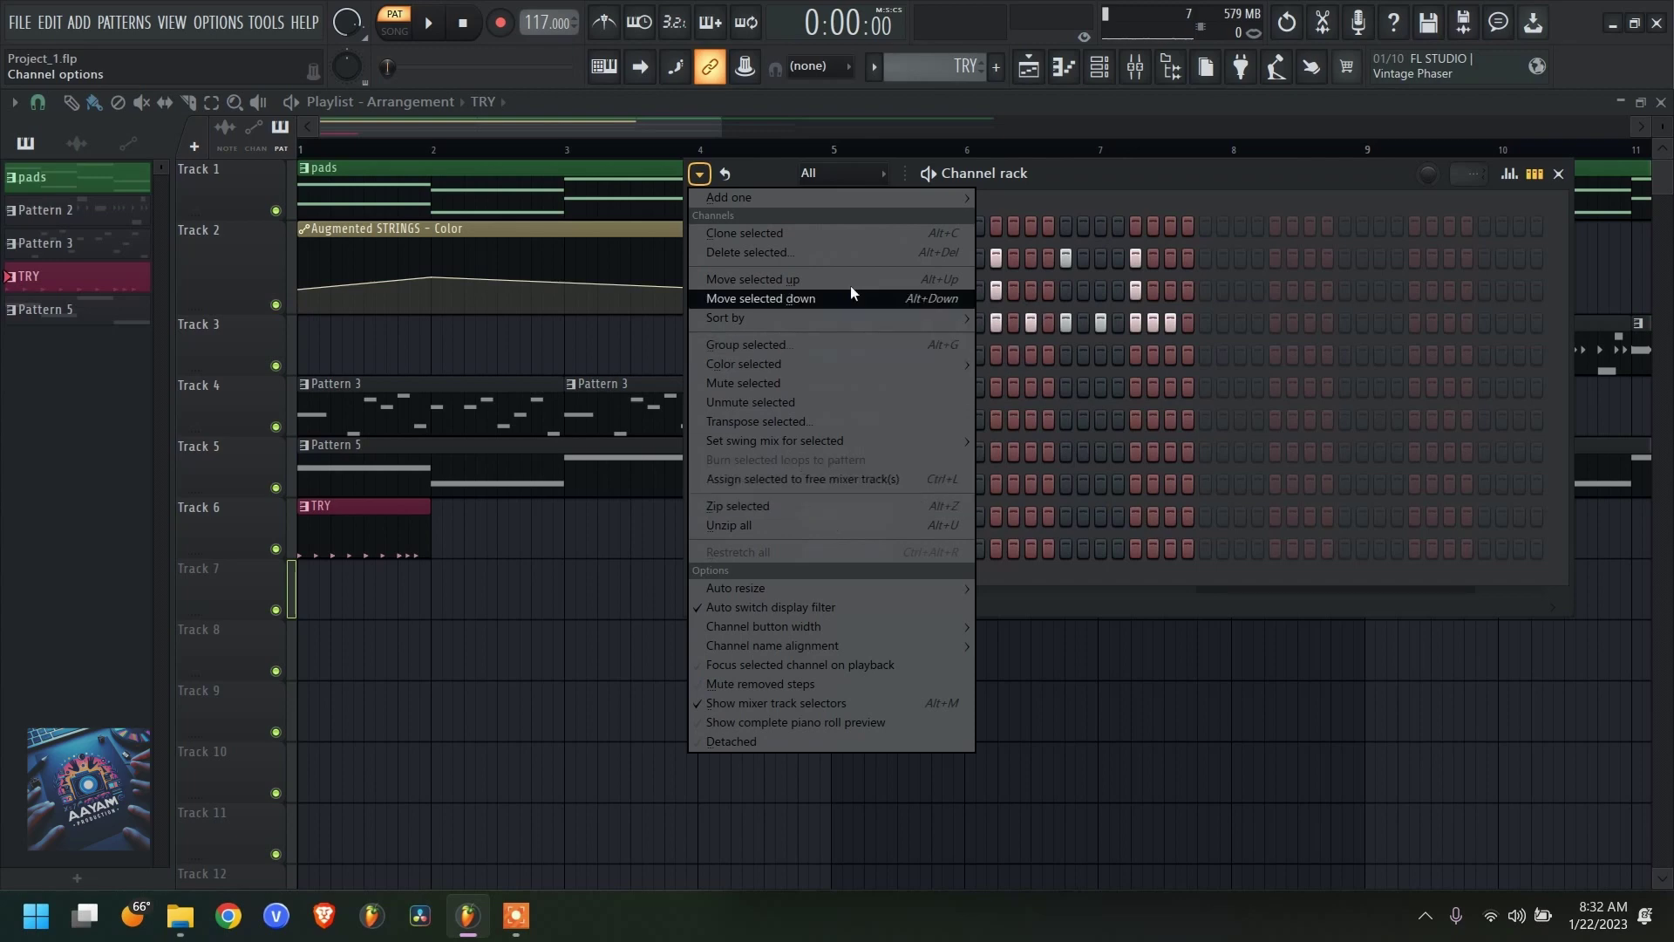
pyautogui.click(1050, 179)
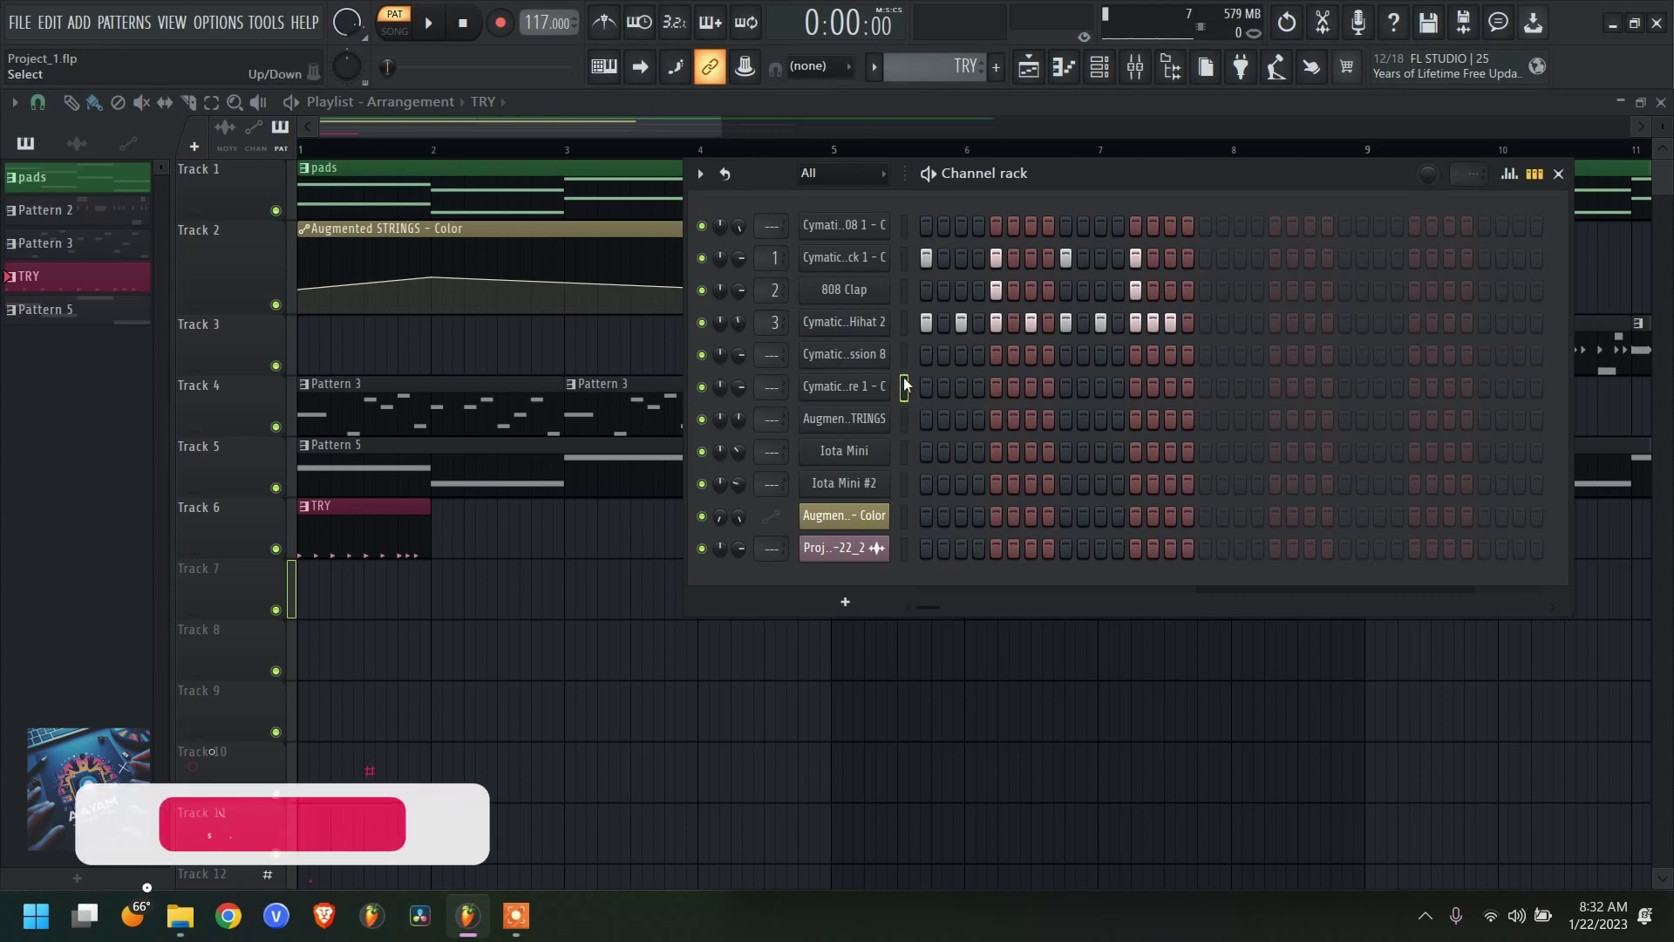
# - Select the six drum channels, from the first 808 channel through the sixth channel, and group them as DRUMS
pyautogui.moveTo(904, 387); pyautogui.dragTo(902, 229)
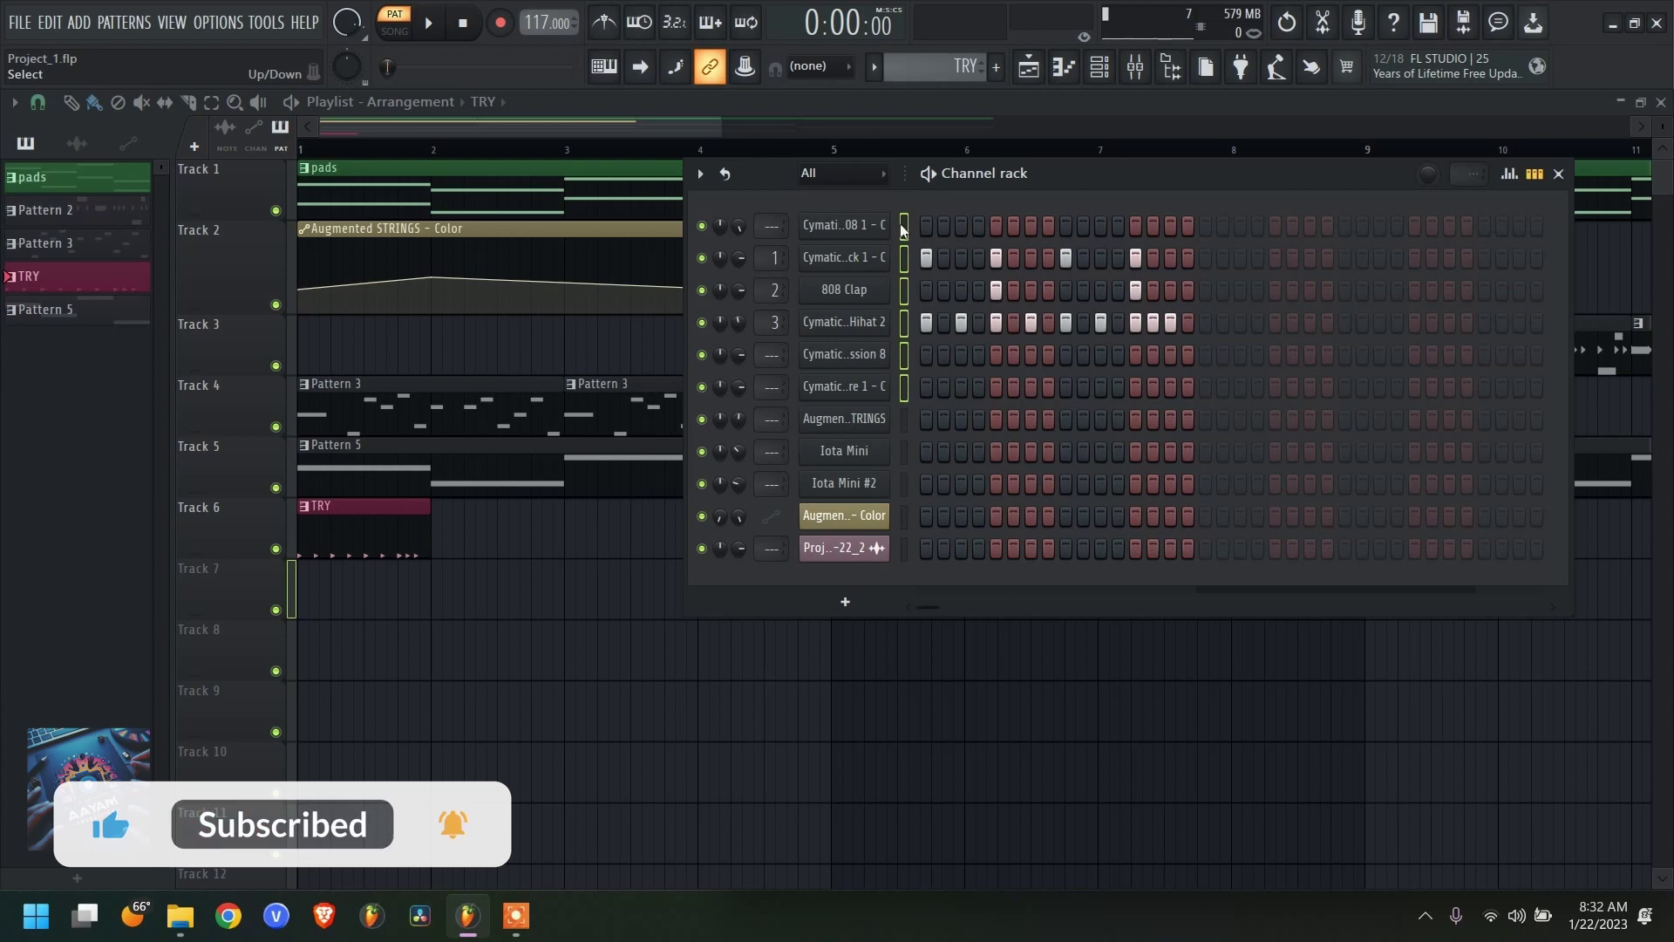
pyautogui.click(698, 174)
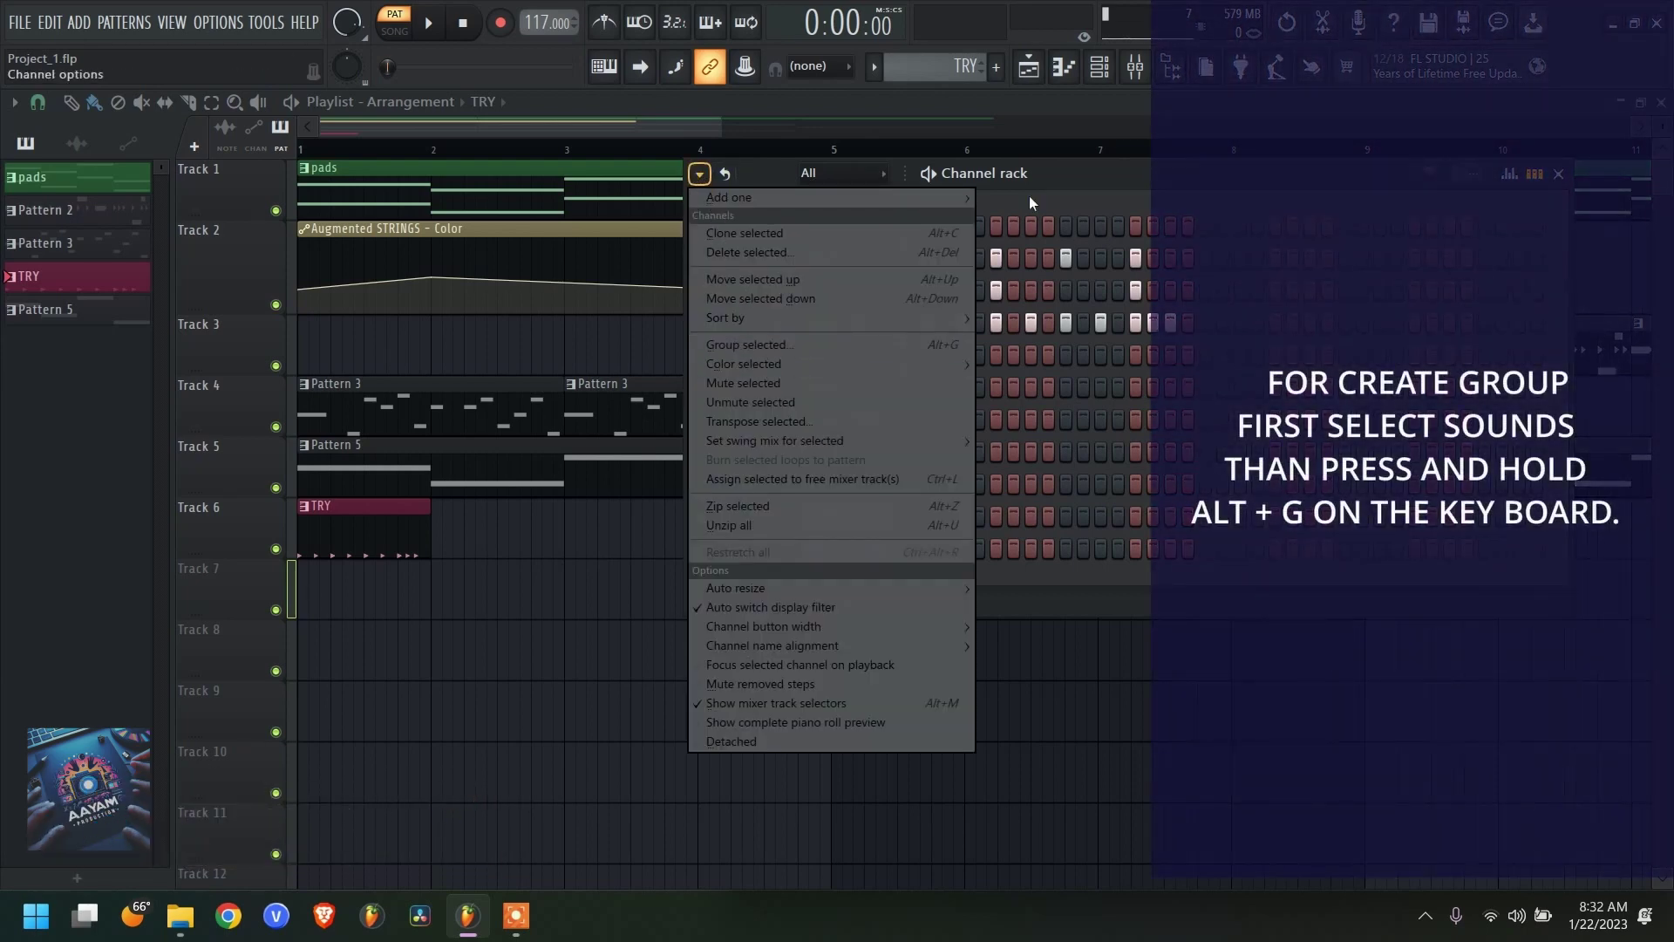
pyautogui.click(1054, 175)
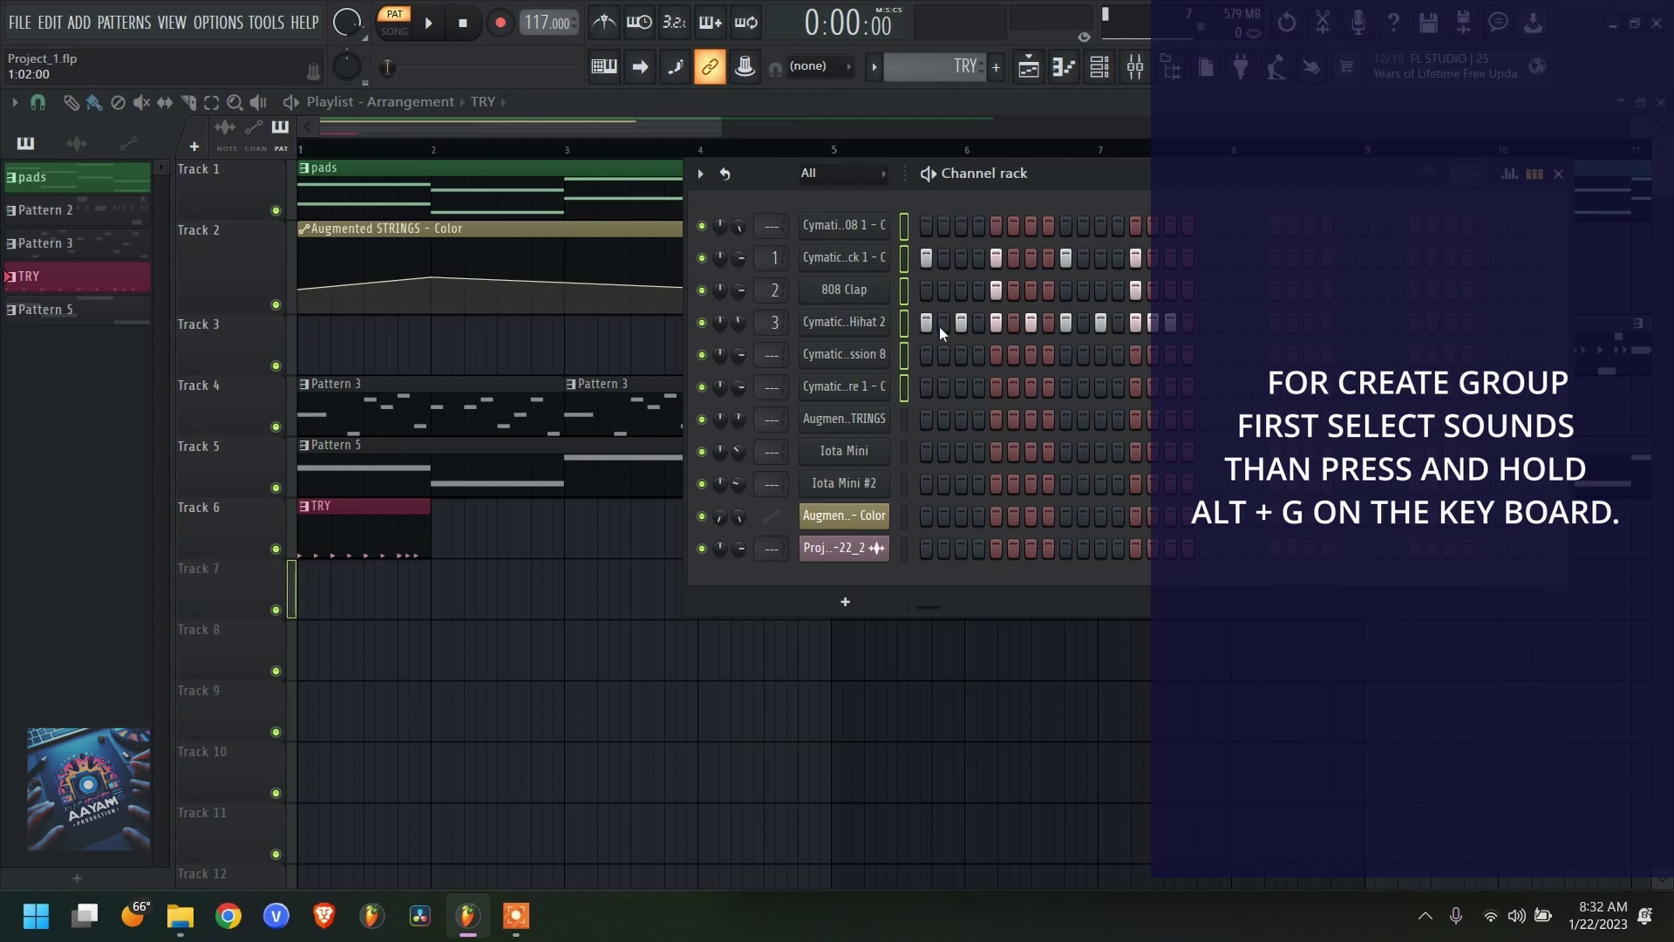
pyautogui.hotkey('alt', 'g')
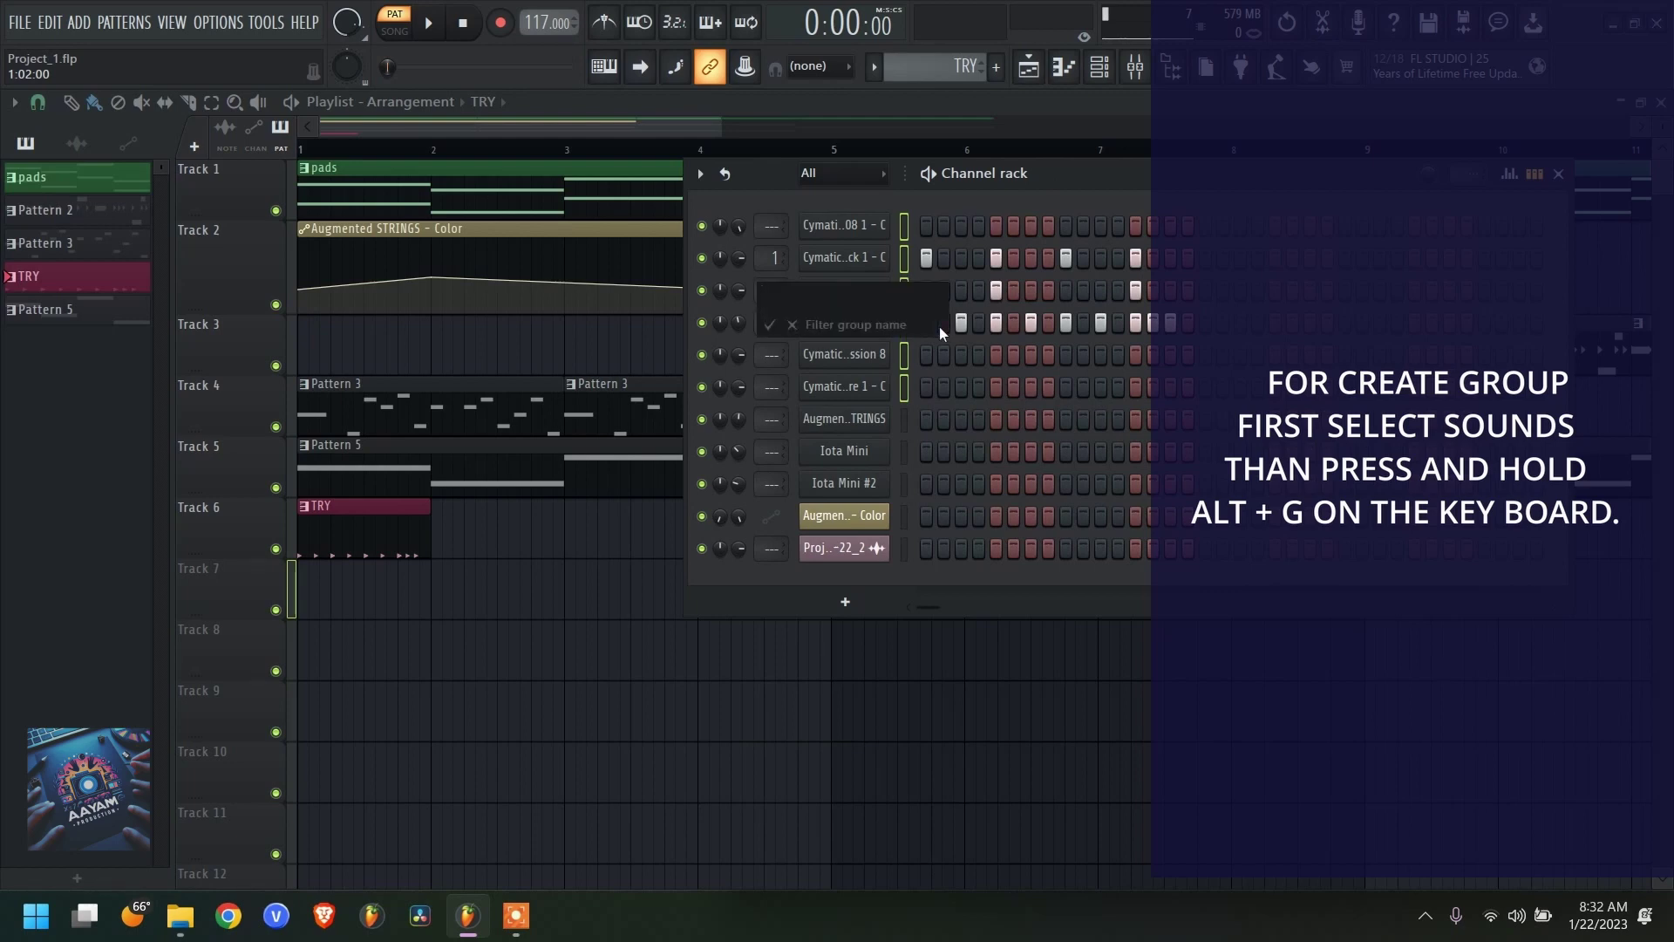
pyautogui.write('DRUMS')
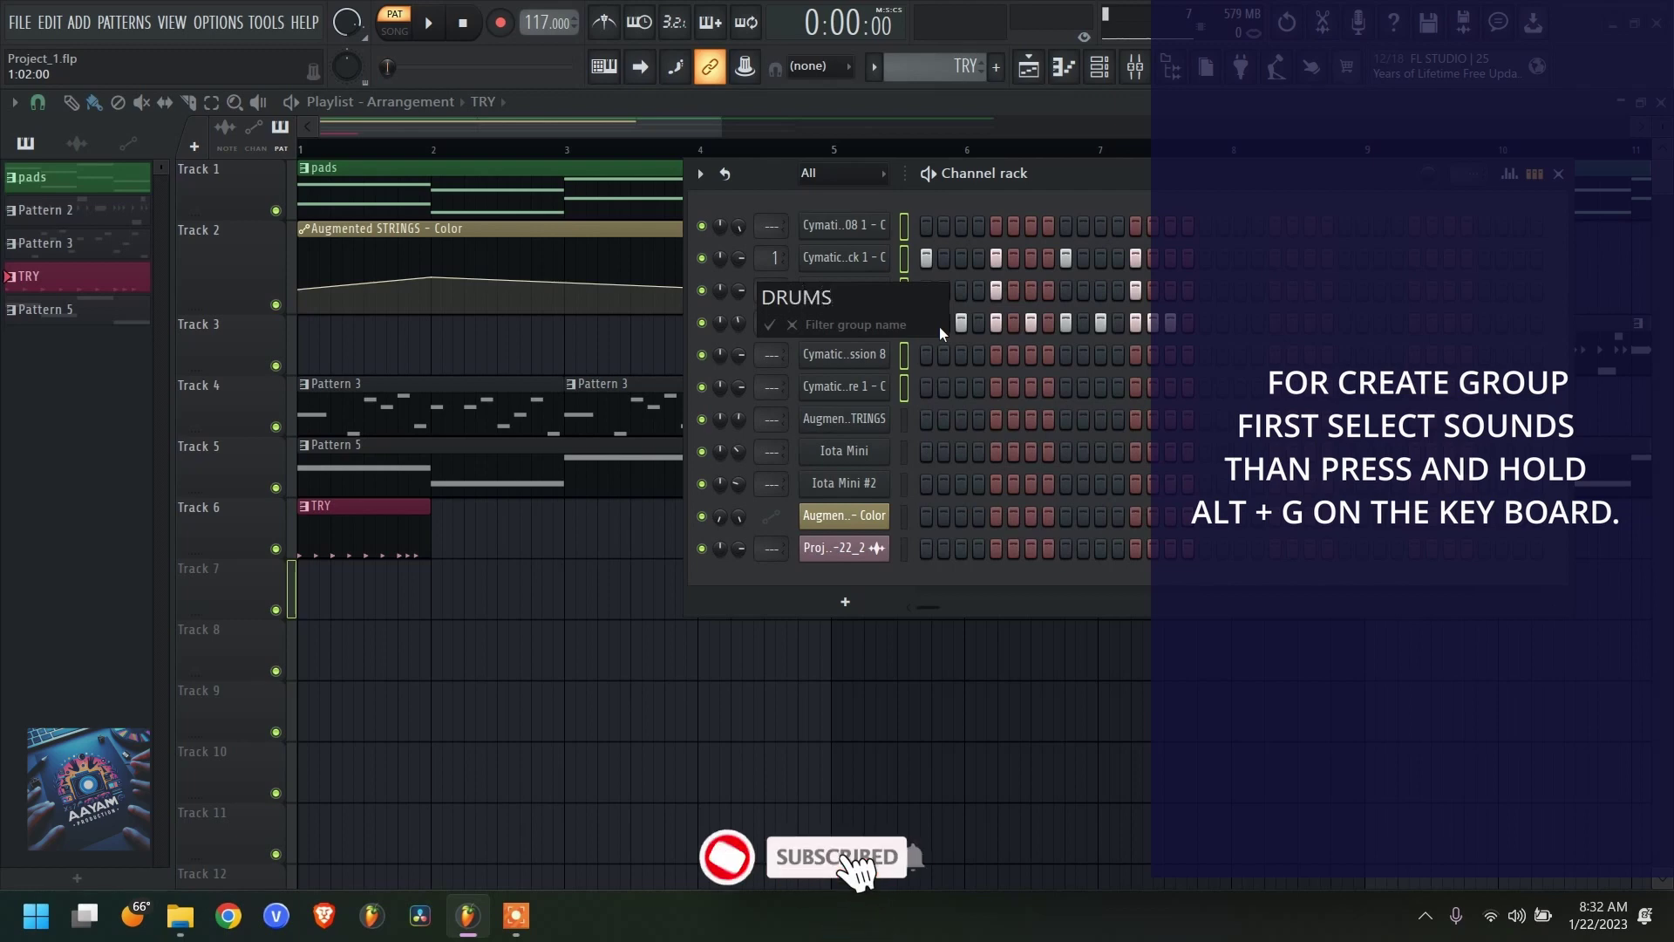
pyautogui.click(770, 324)
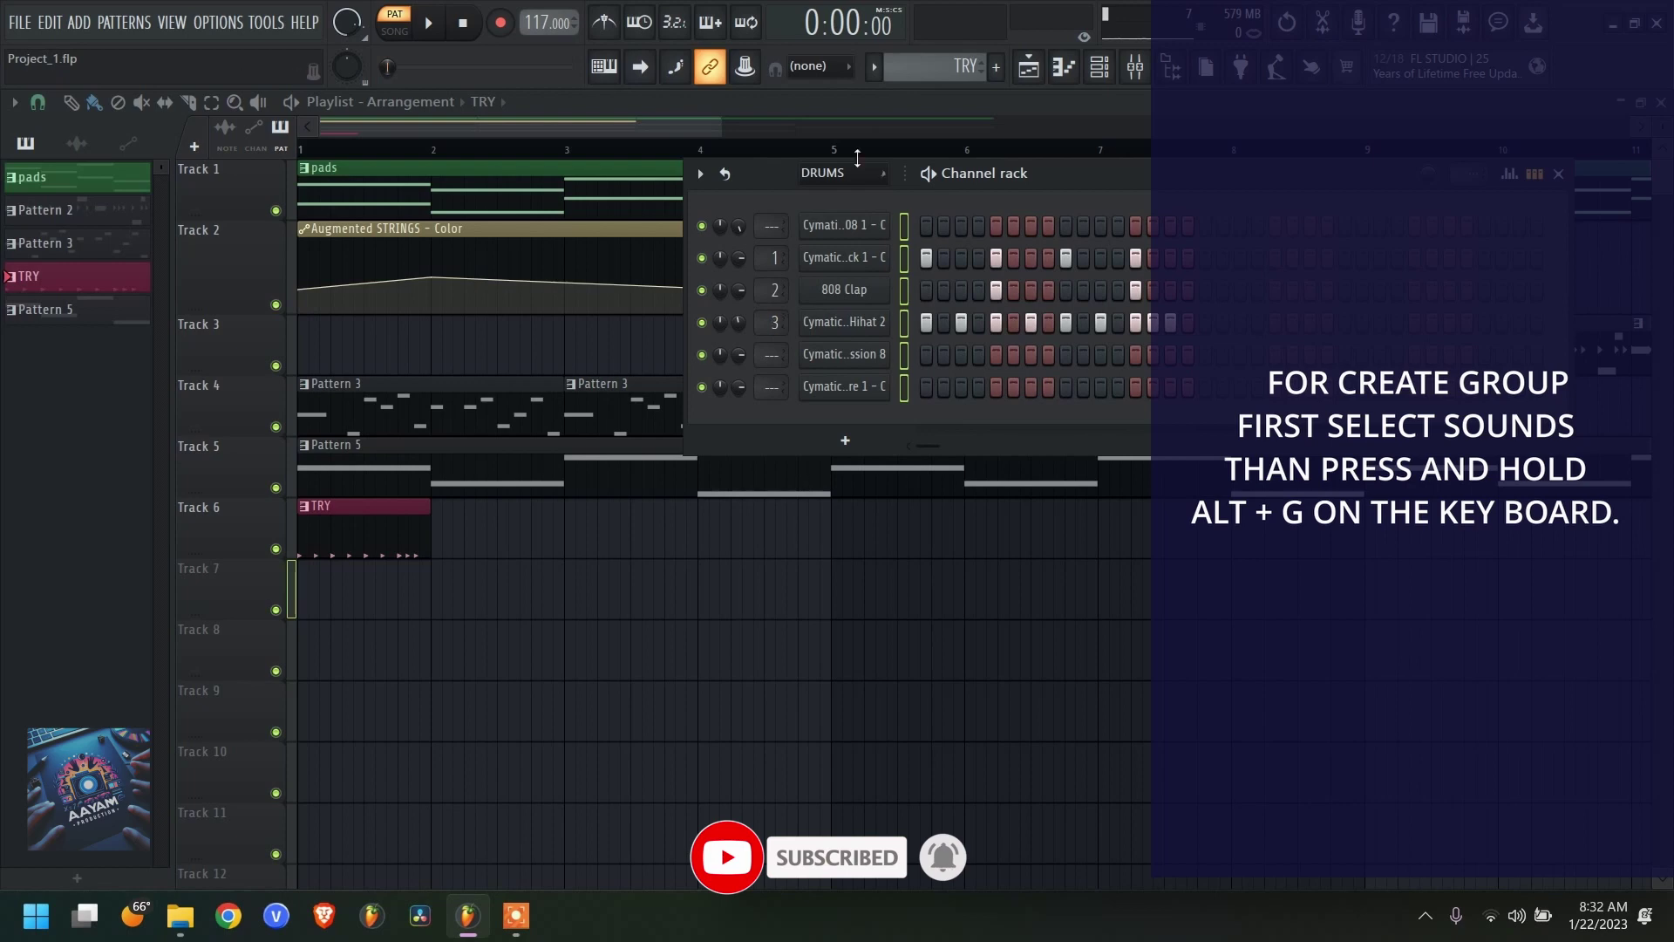
# - Switch the channel display filter from DRUMS to All, view the DRUMS group again, and restore All
pyautogui.click(837, 172)
pyautogui.click(854, 191)
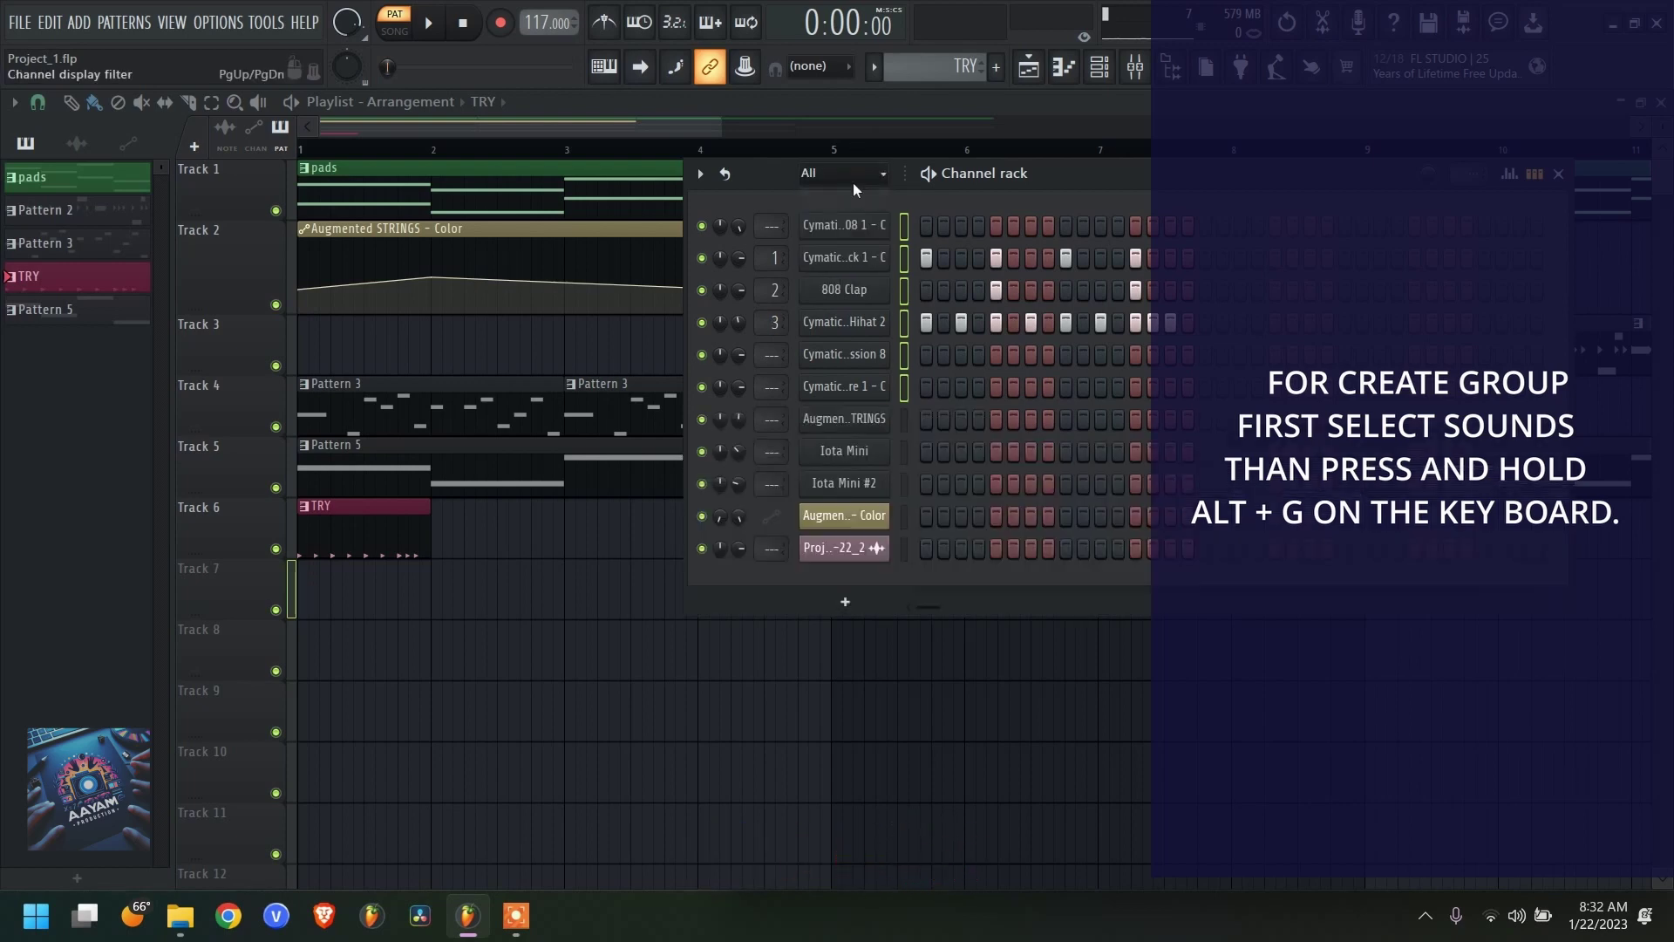
pyautogui.click(853, 180)
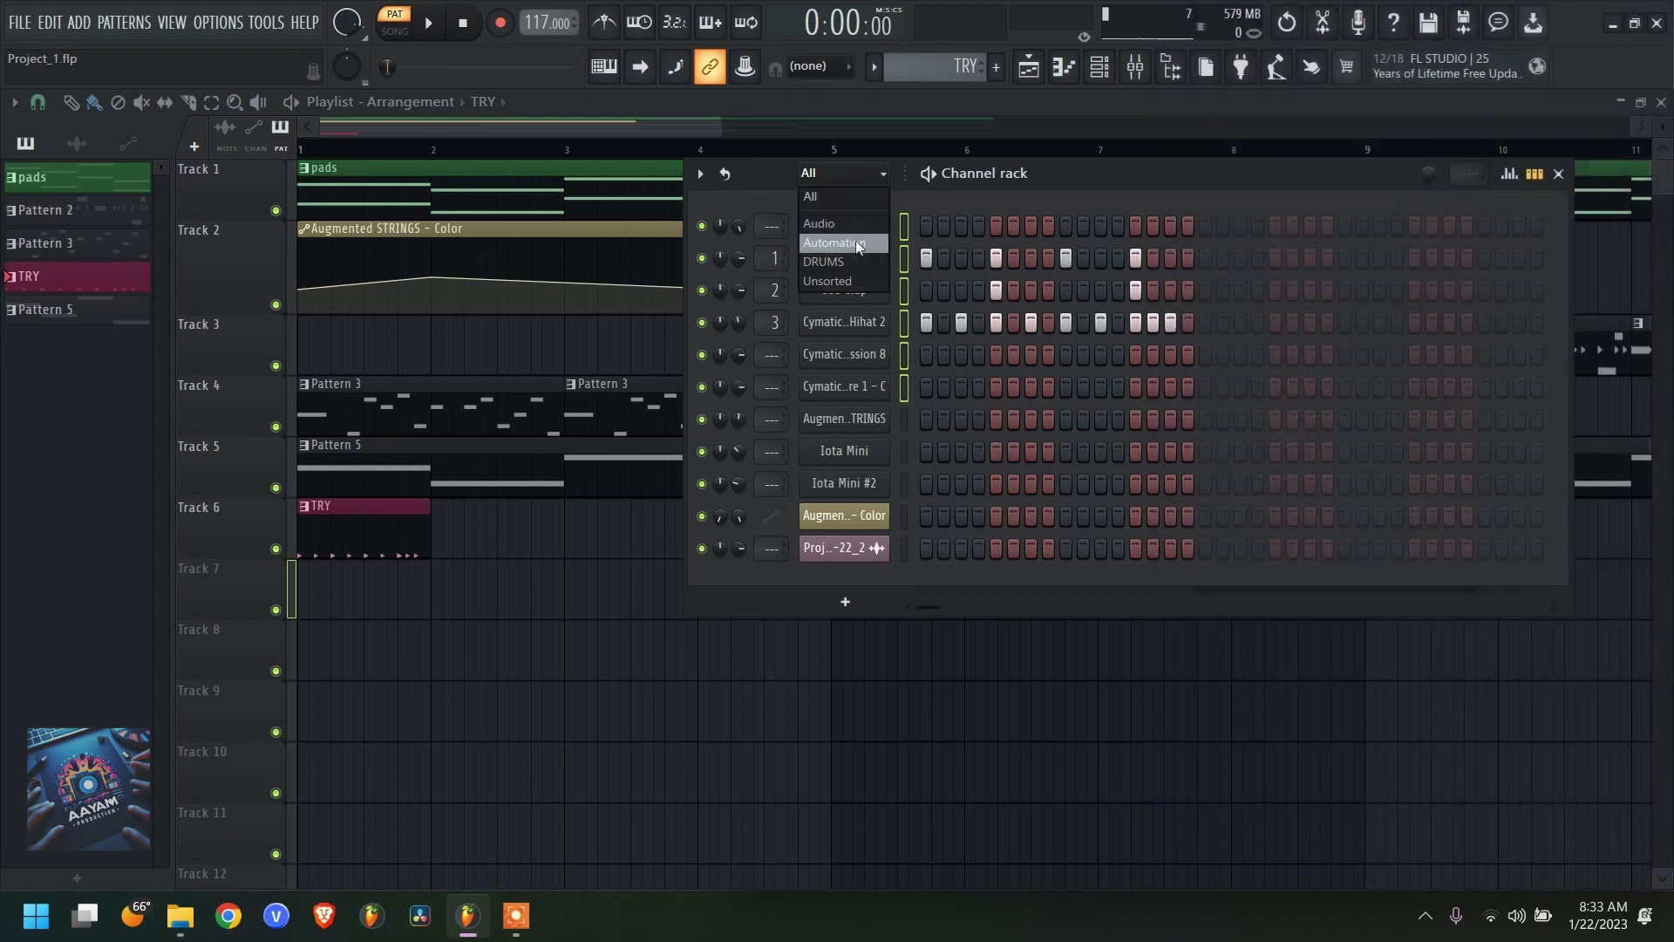
pyautogui.click(834, 263)
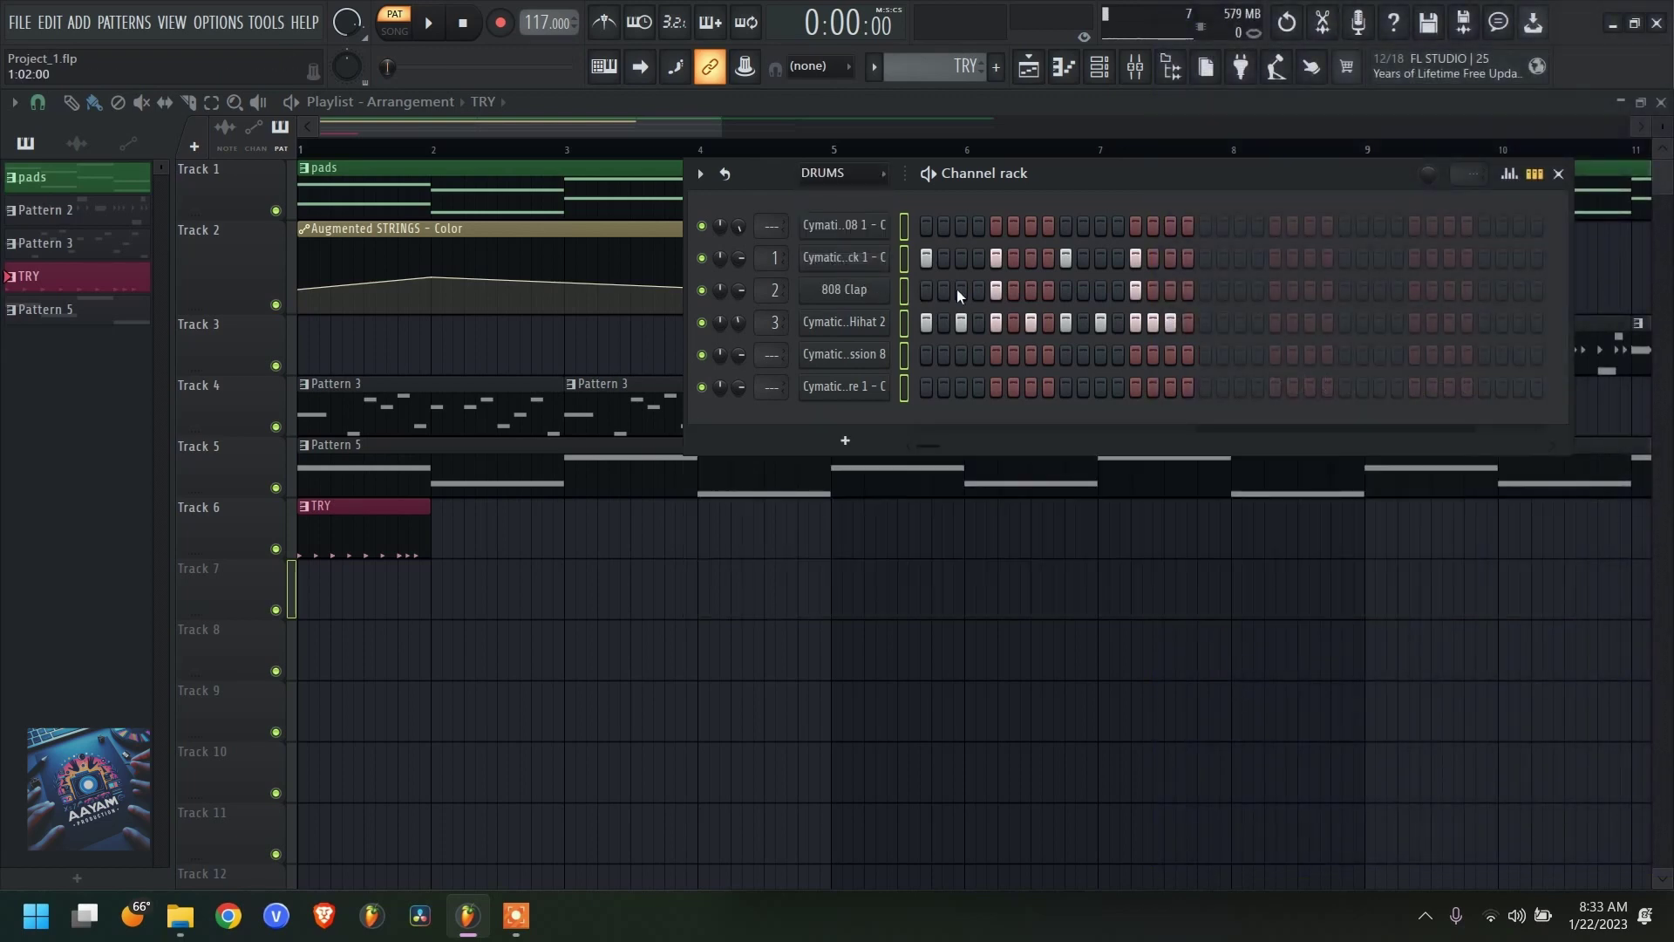
pyautogui.click(848, 175)
pyautogui.click(848, 196)
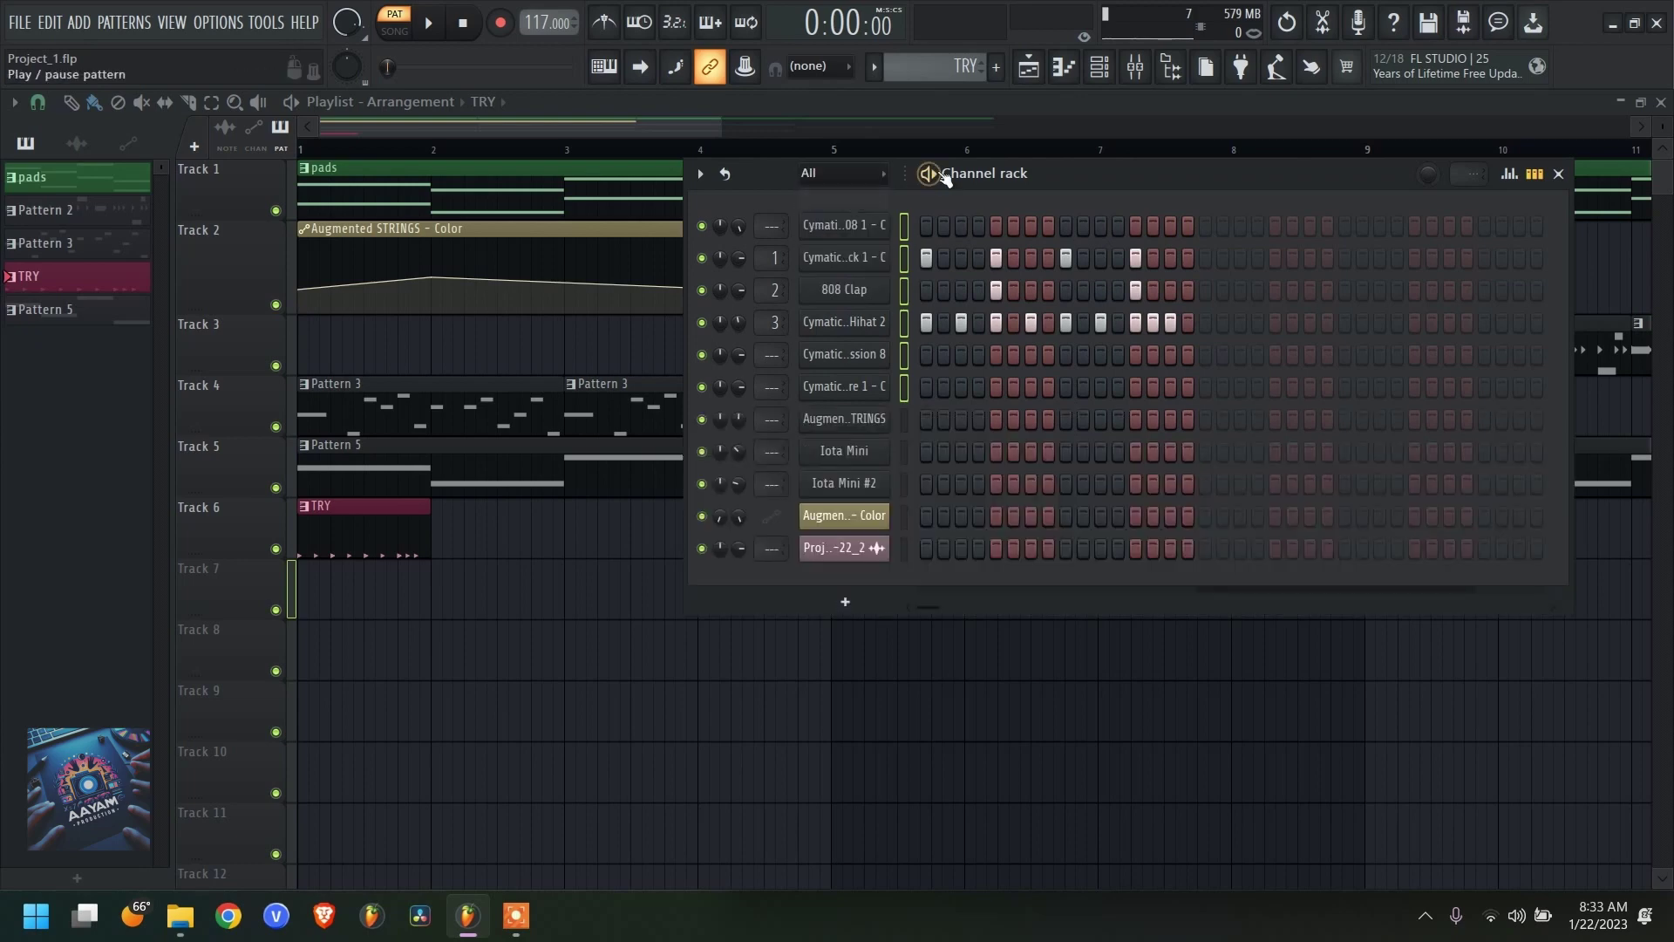
# - Select the Augmented STRINGS, Iota Mini and Iota Mini #2 channels together, and reselect Augmented STRINGS
pyautogui.click(904, 419)
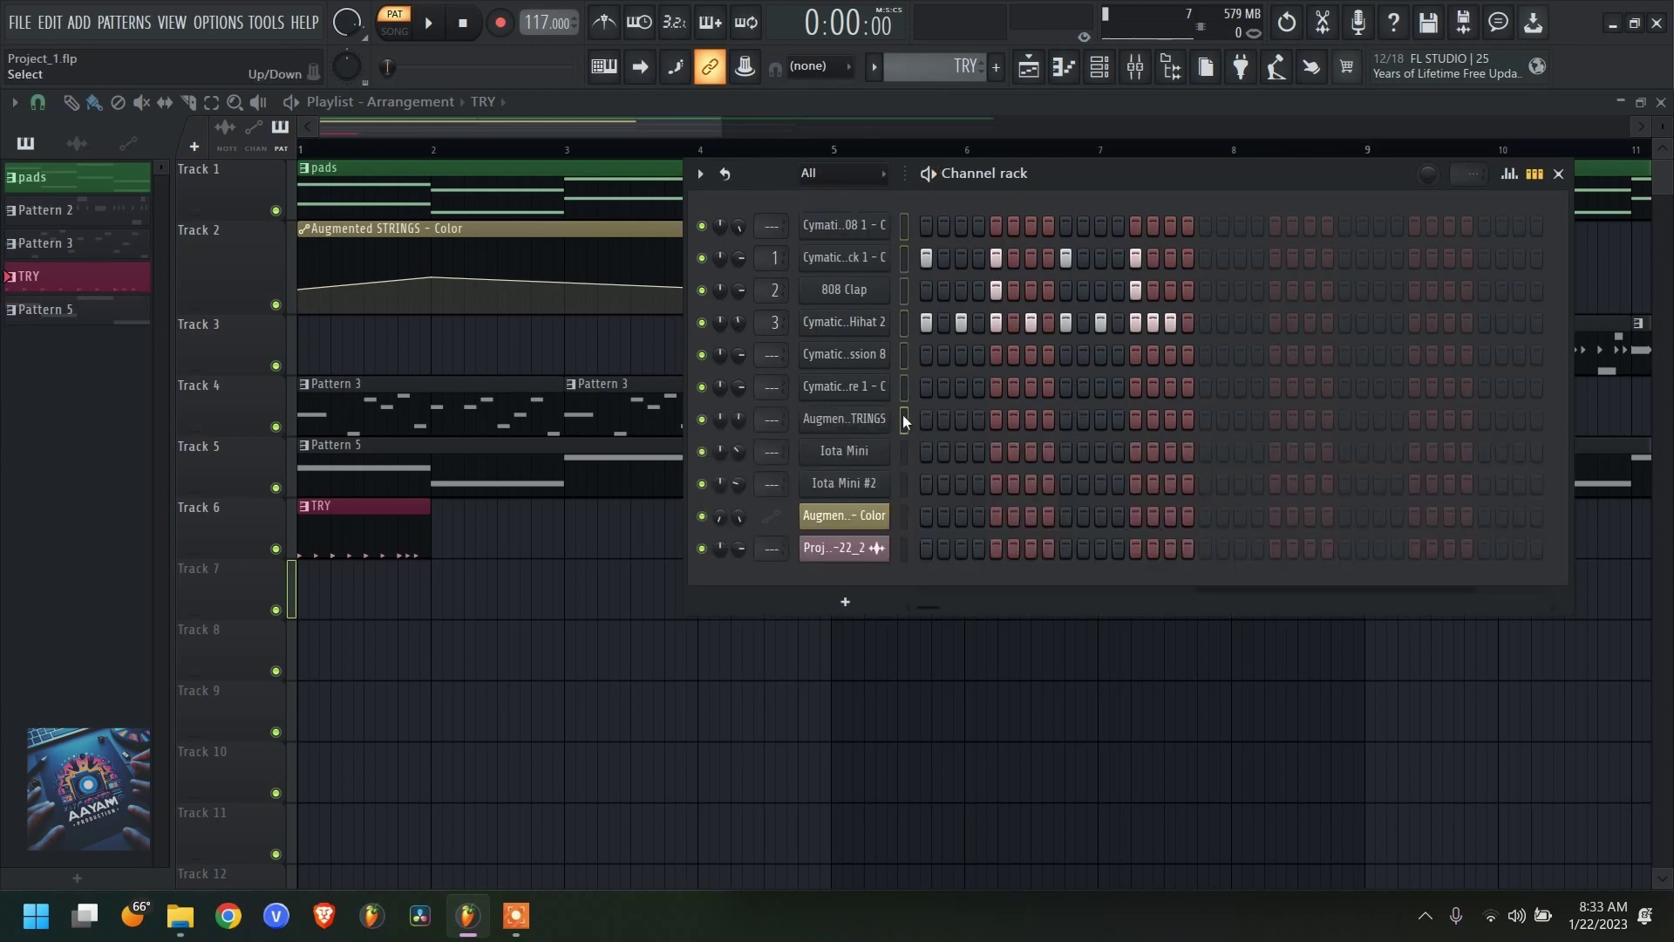
pyautogui.moveTo(899, 451); pyautogui.dragTo(903, 483)
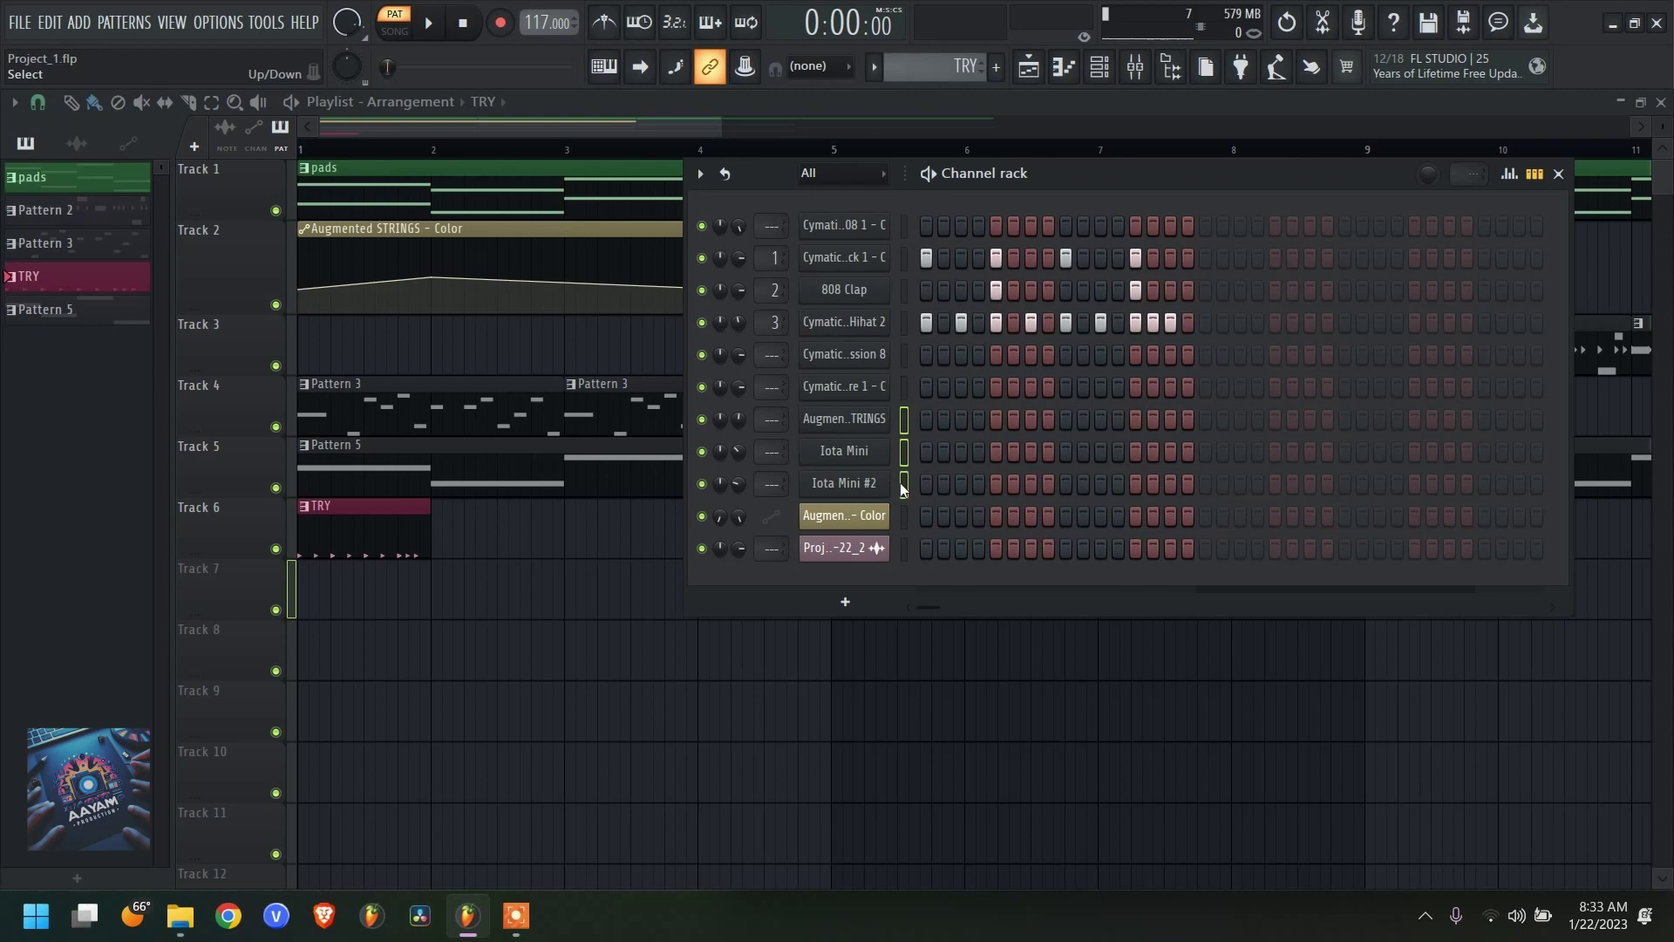
pyautogui.click(905, 421)
pyautogui.click(905, 421)
# - View the Augmented STRINGS plugin window and close it
pyautogui.moveTo(873, 432)
pyautogui.mouseDown()
pyautogui.moveTo(873, 397)
pyautogui.moveTo(875, 428)
pyautogui.mouseUp()
pyautogui.click(862, 429)
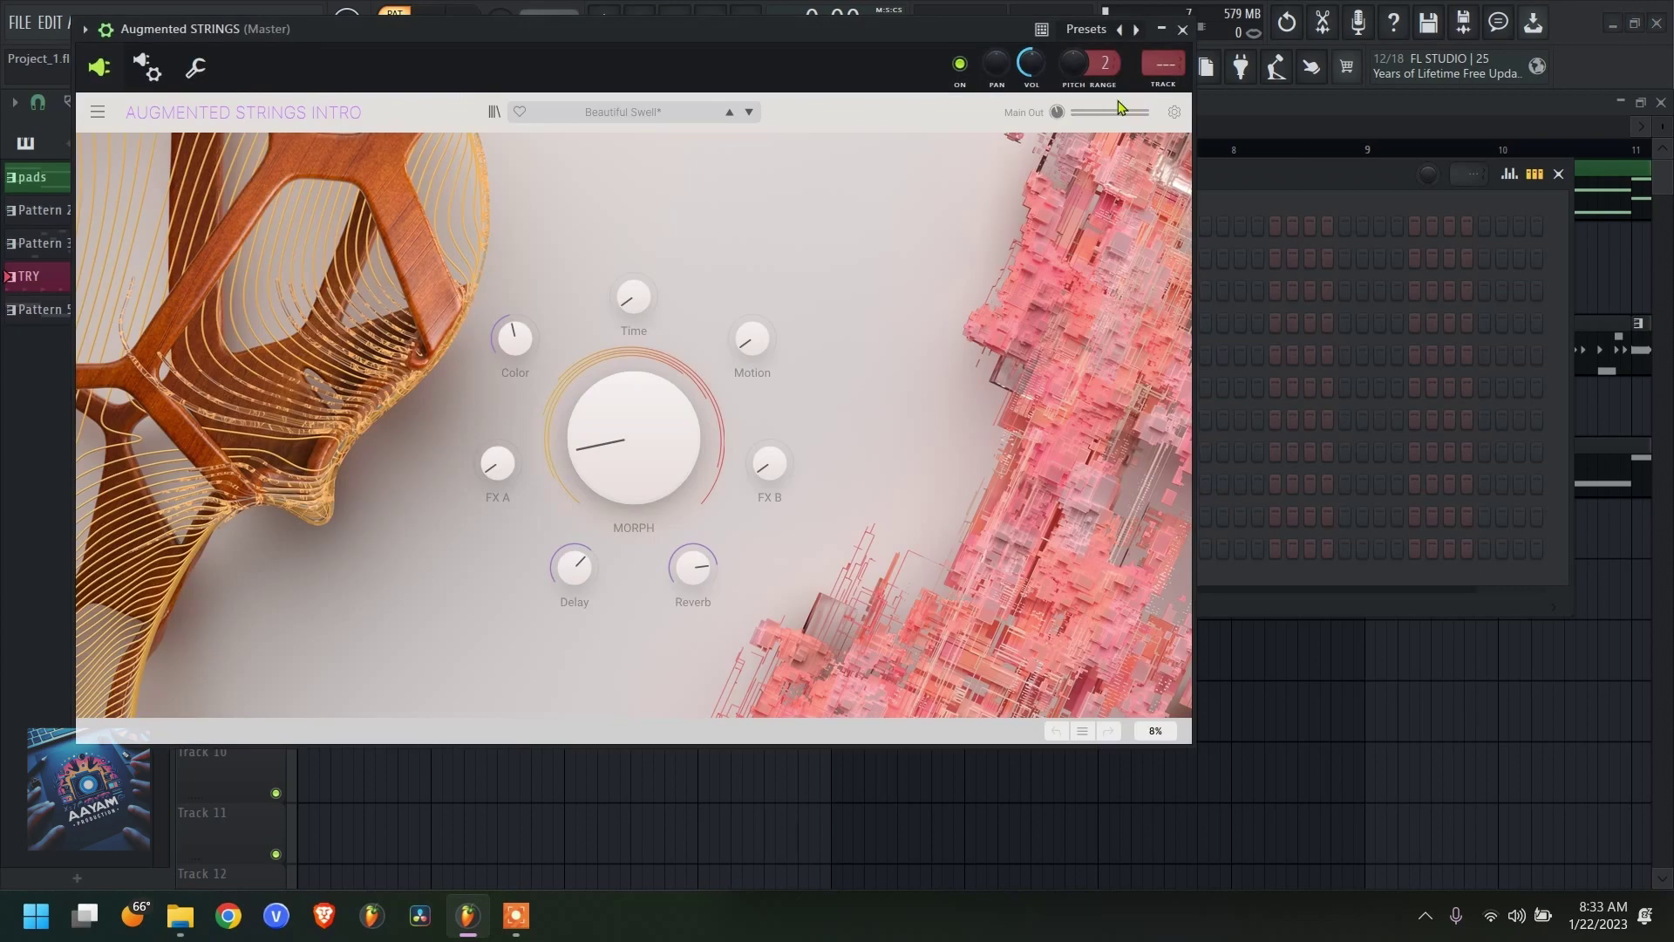
pyautogui.click(1184, 30)
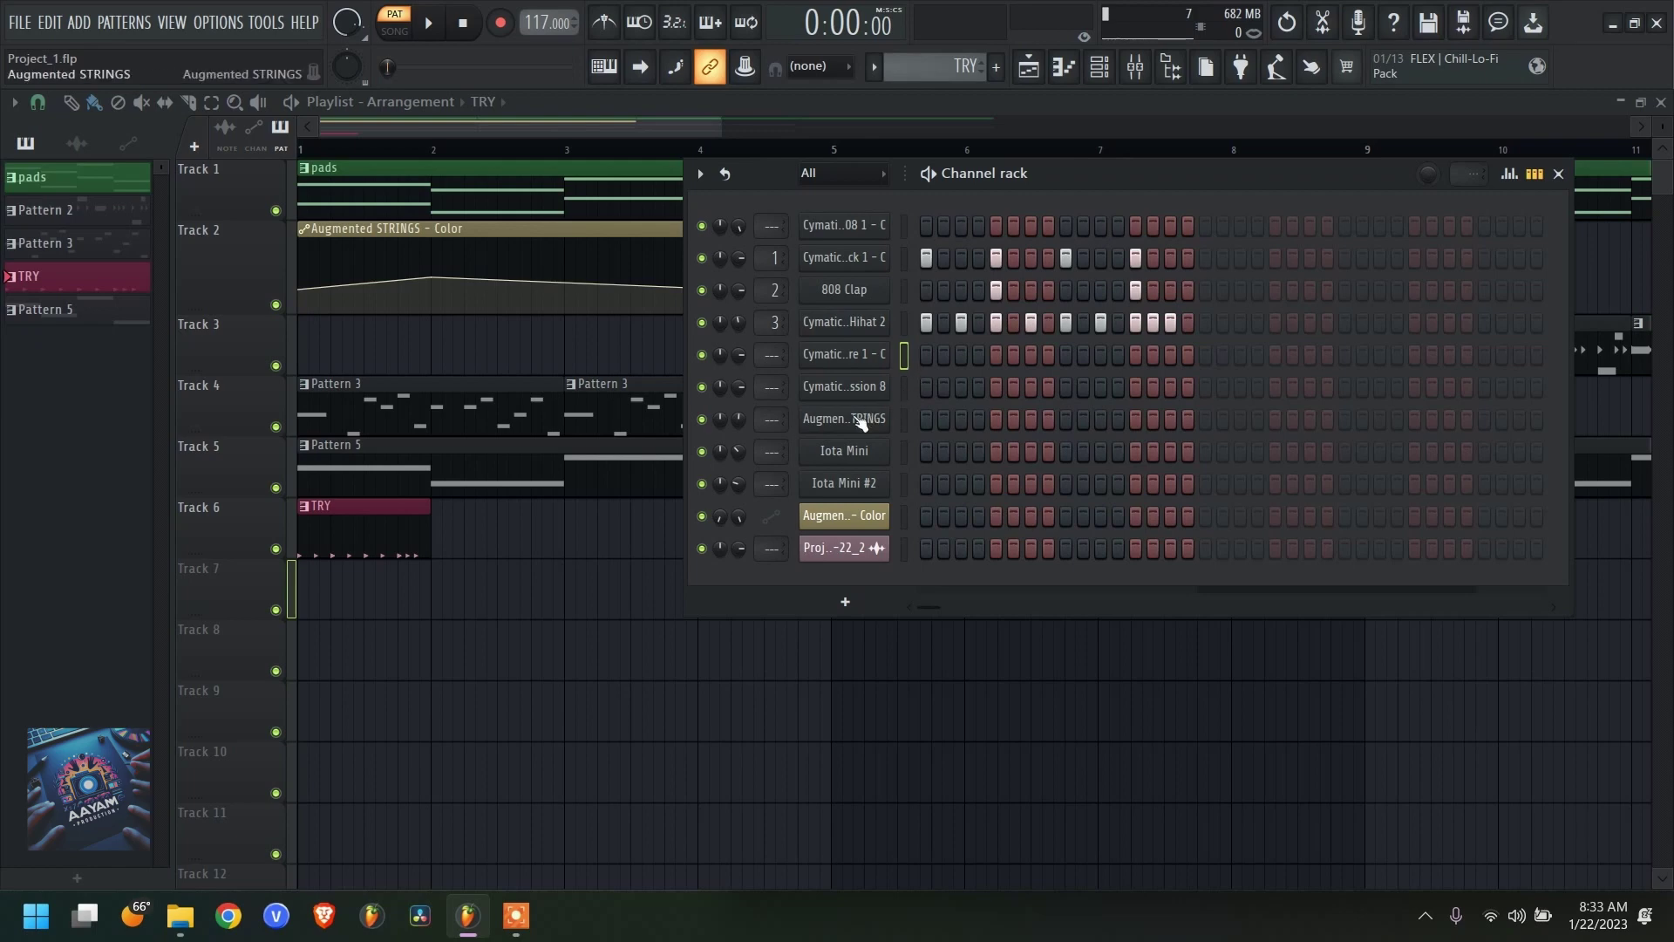
# - Move the Augmented STRINGS channel above the percussion channel and return it to its place below
pyautogui.moveTo(861, 423); pyautogui.dragTo(874, 399)
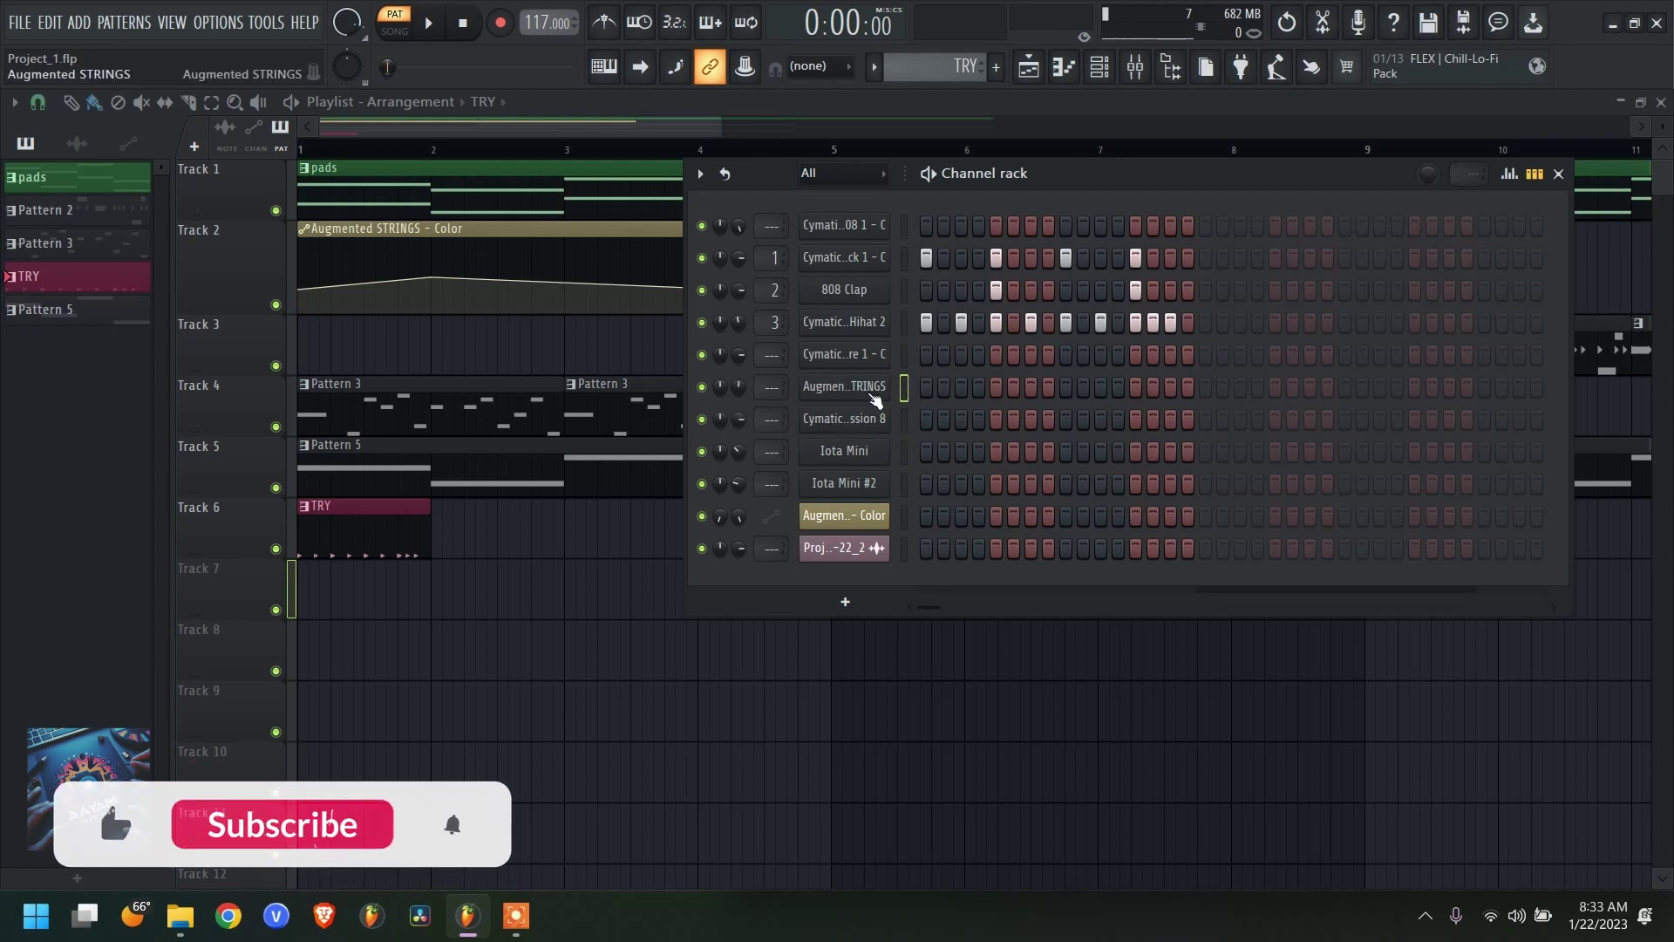
pyautogui.moveTo(875, 400); pyautogui.dragTo(895, 417)
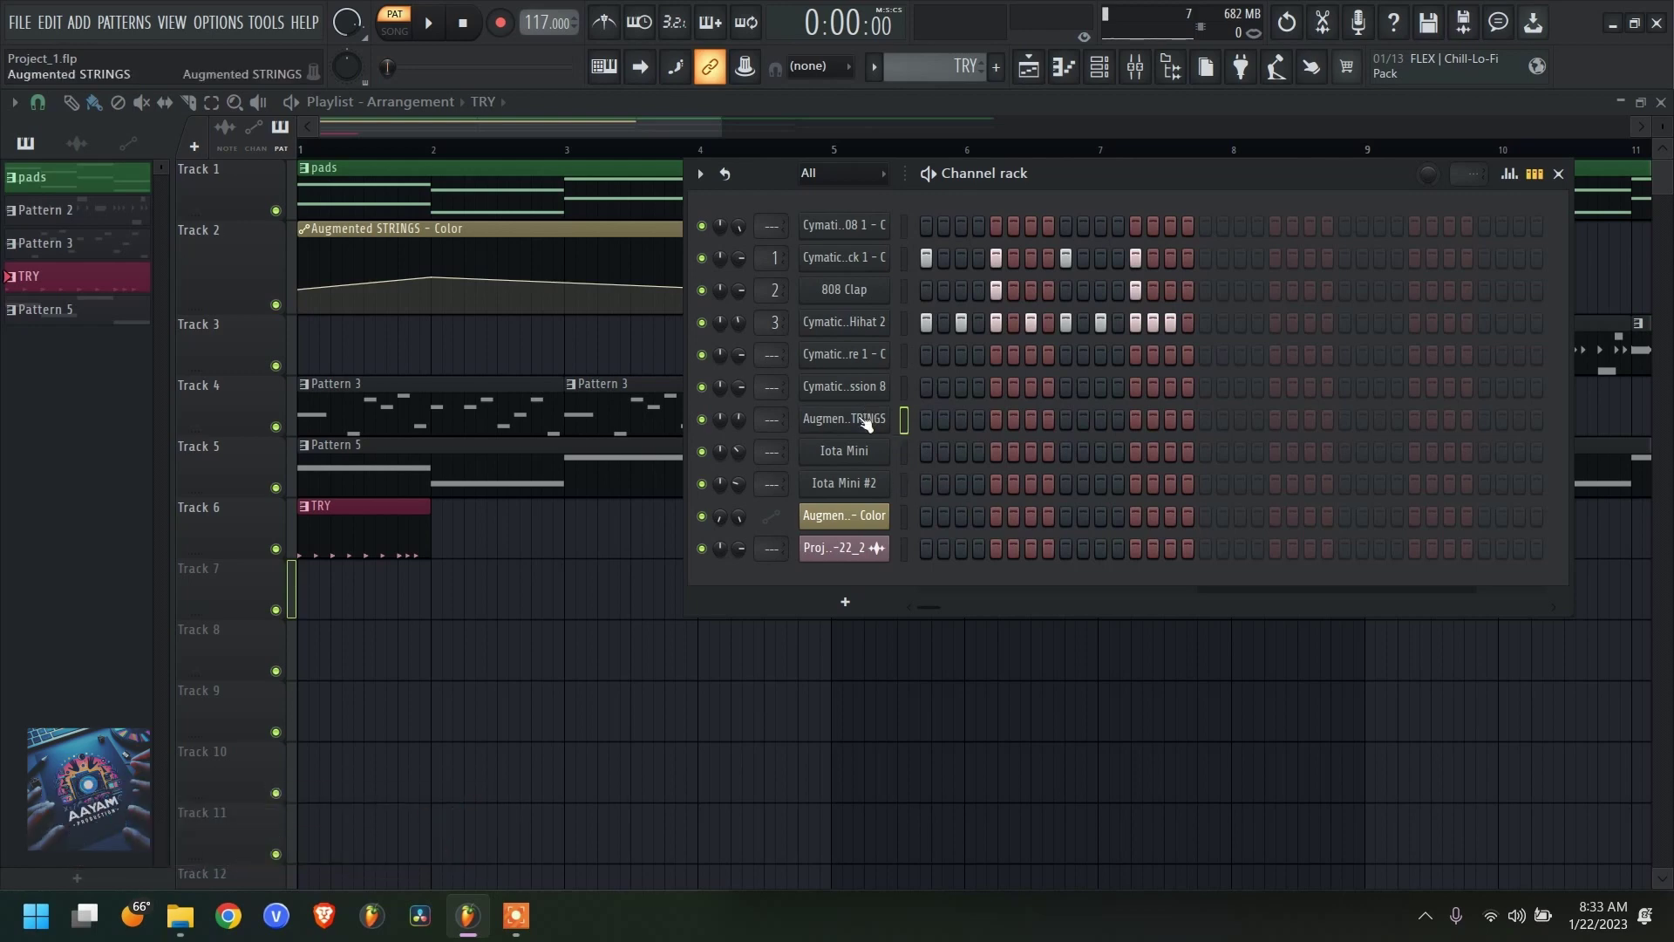
# - Move the Augmented STRINGS channel above the percussion channel and group it with Iota Mini and Iota Mini #2 as SYNTH
pyautogui.moveTo(866, 423); pyautogui.dragTo(866, 394)
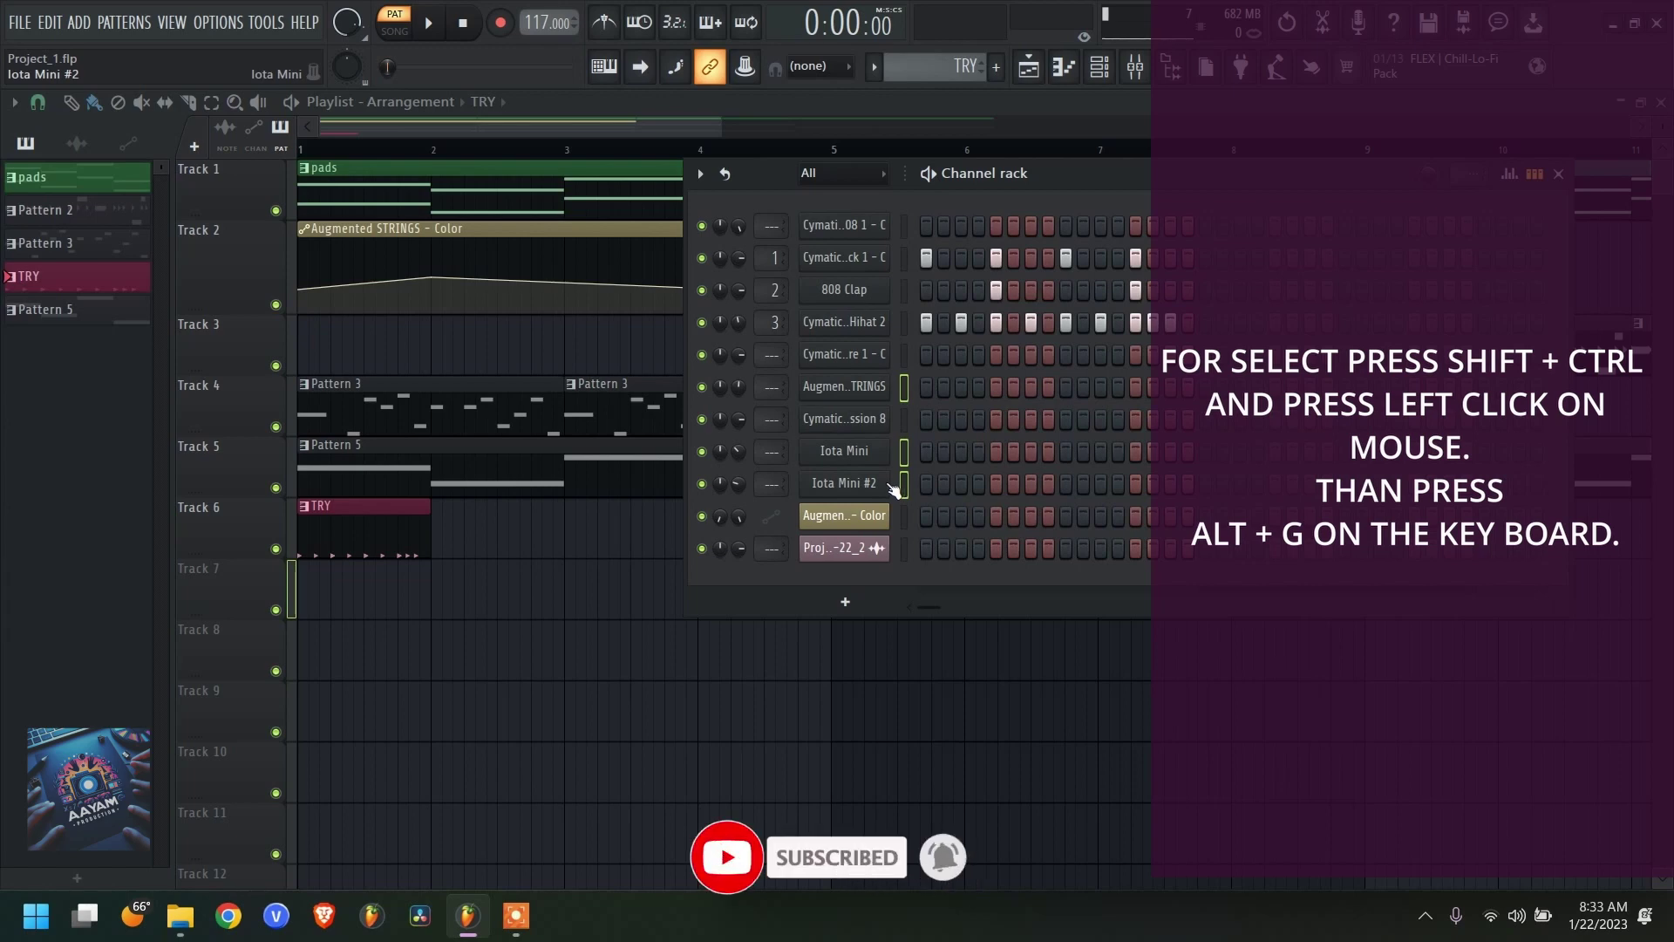
pyautogui.hotkey('alt', 'g')
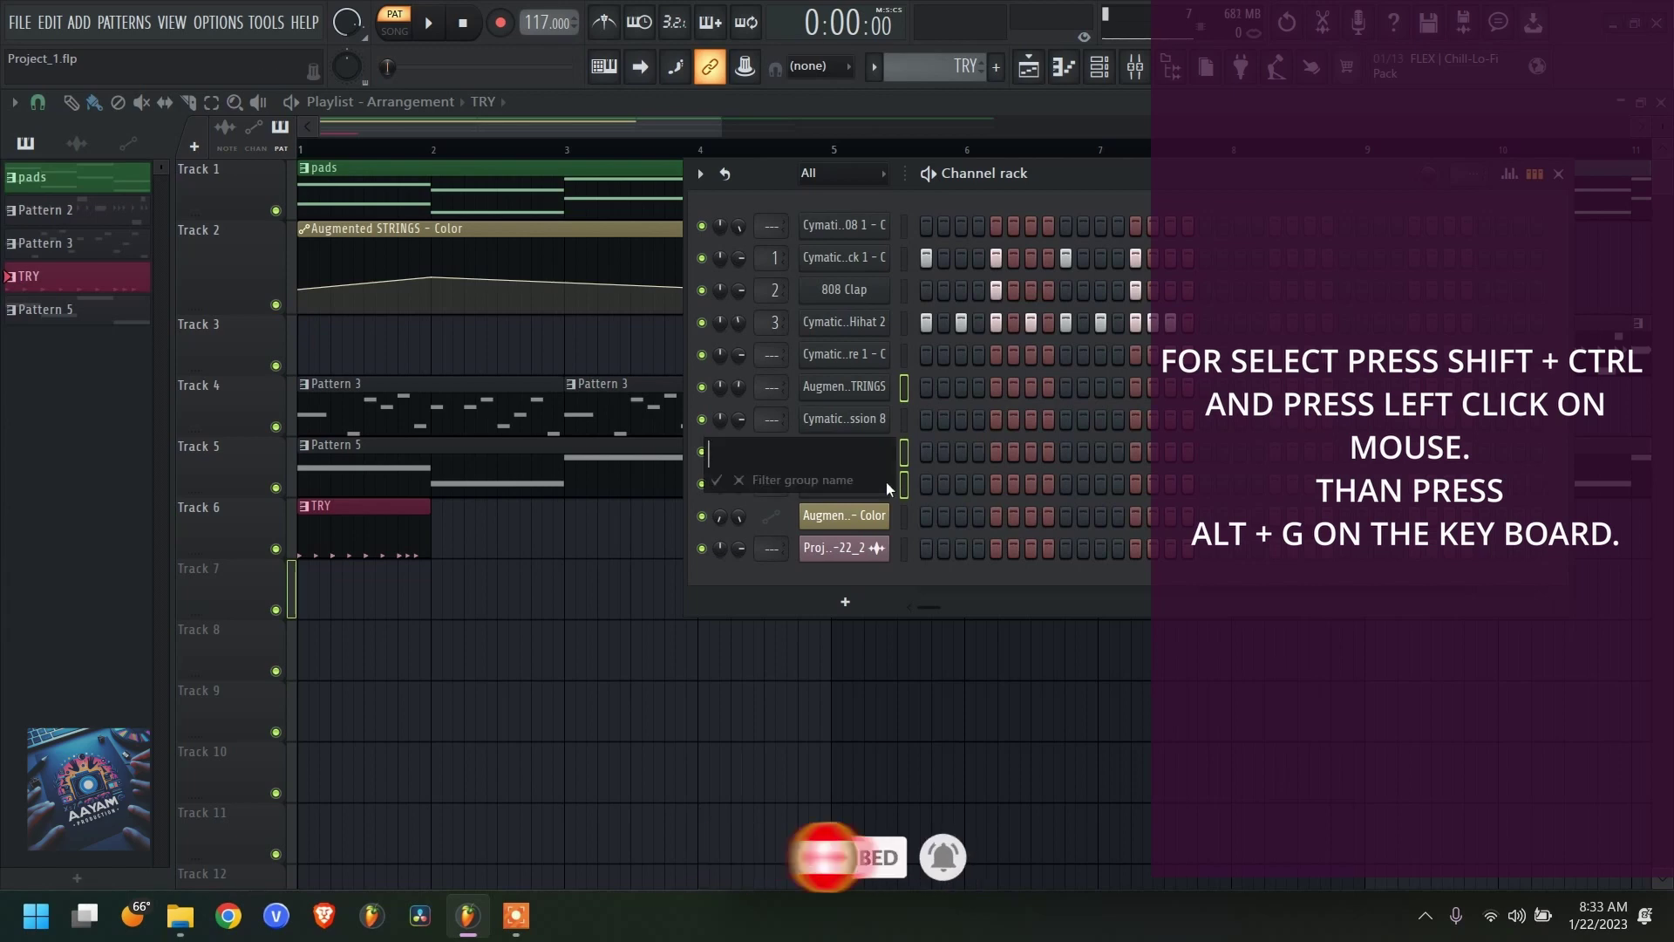
pyautogui.write('S')
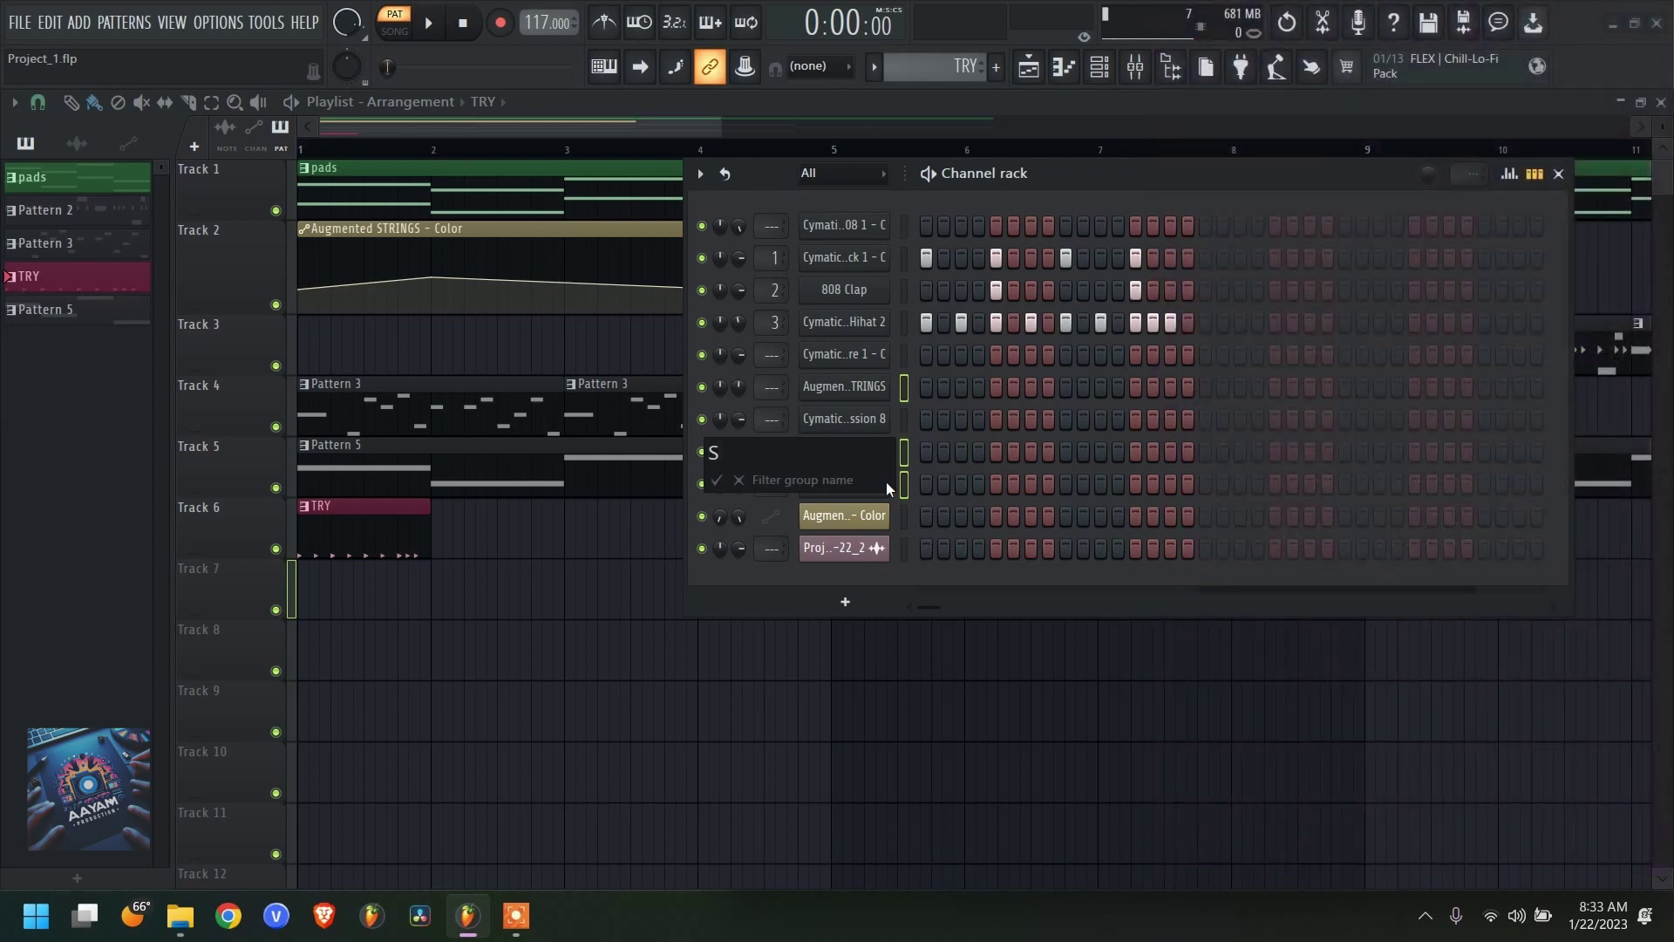
pyautogui.write('YNTH')
pyautogui.click(716, 480)
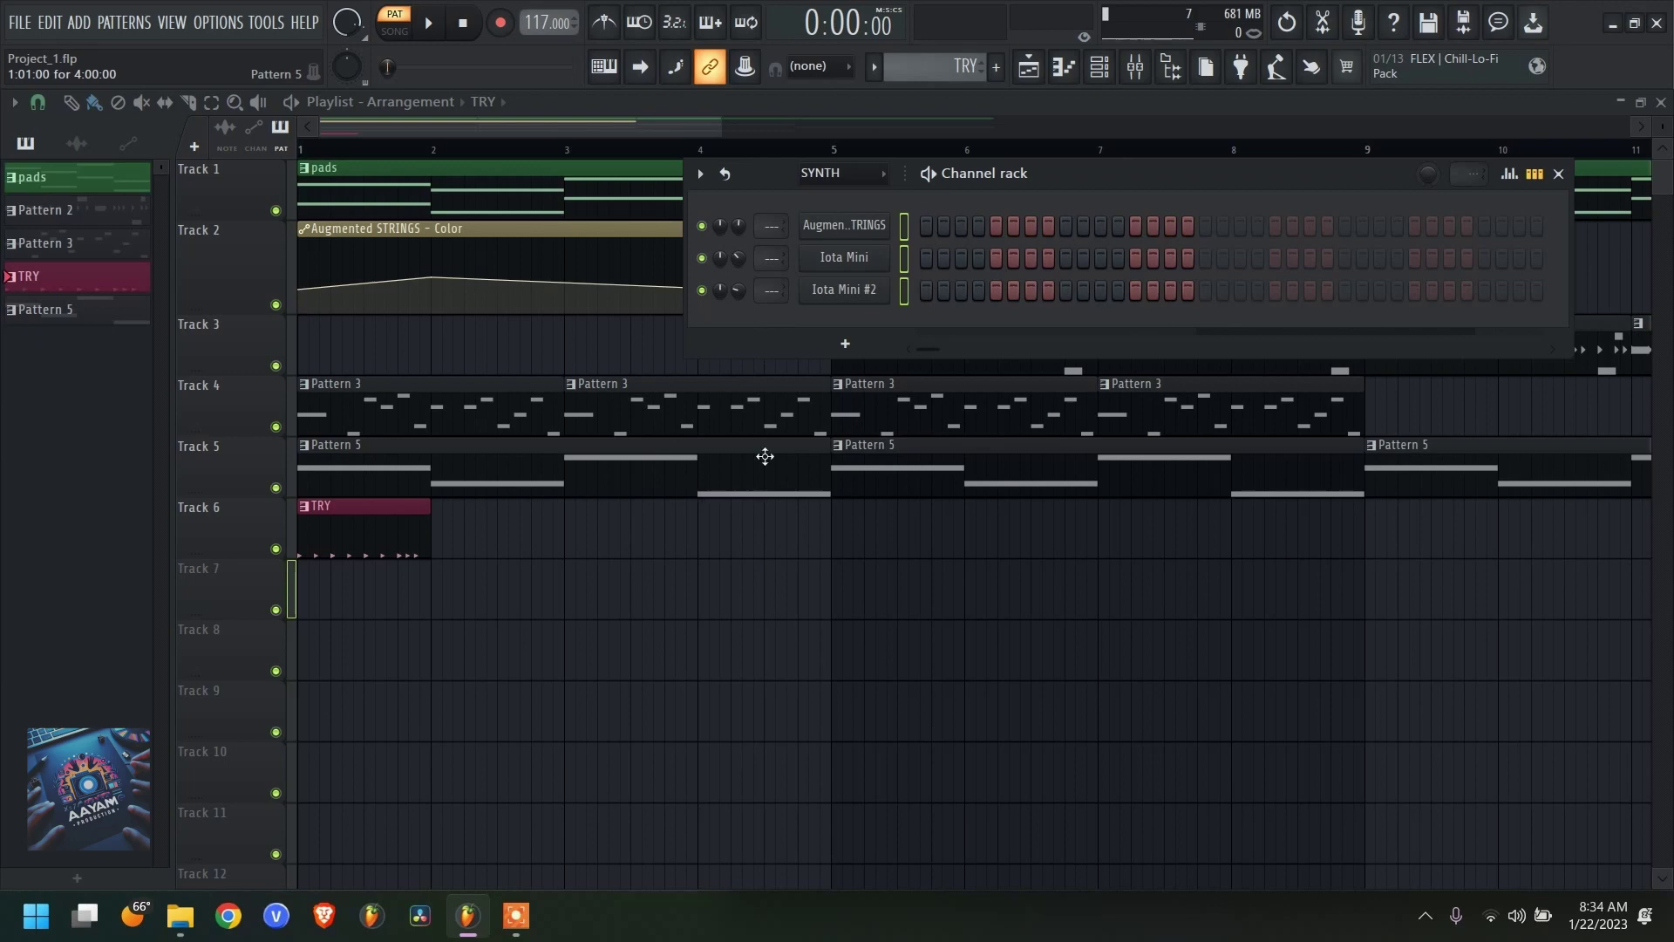
# - View the DRUMS group, return to the SYNTH group, and set the channel display filter to All
pyautogui.click(852, 172)
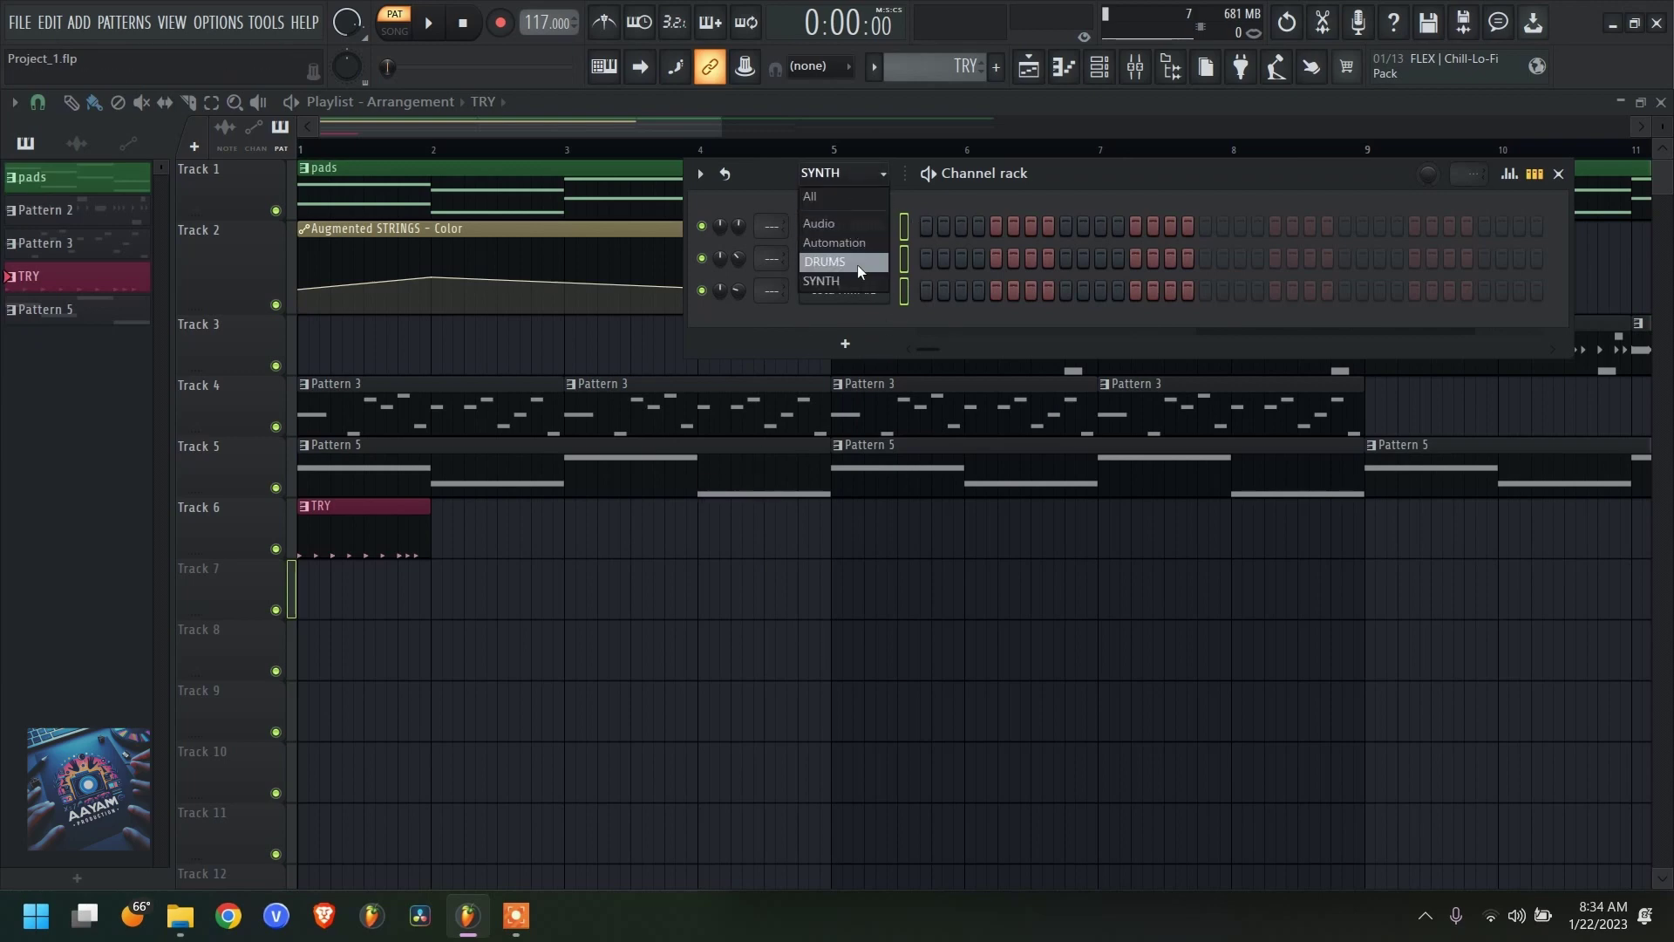
pyautogui.click(857, 262)
pyautogui.click(852, 173)
pyautogui.click(852, 278)
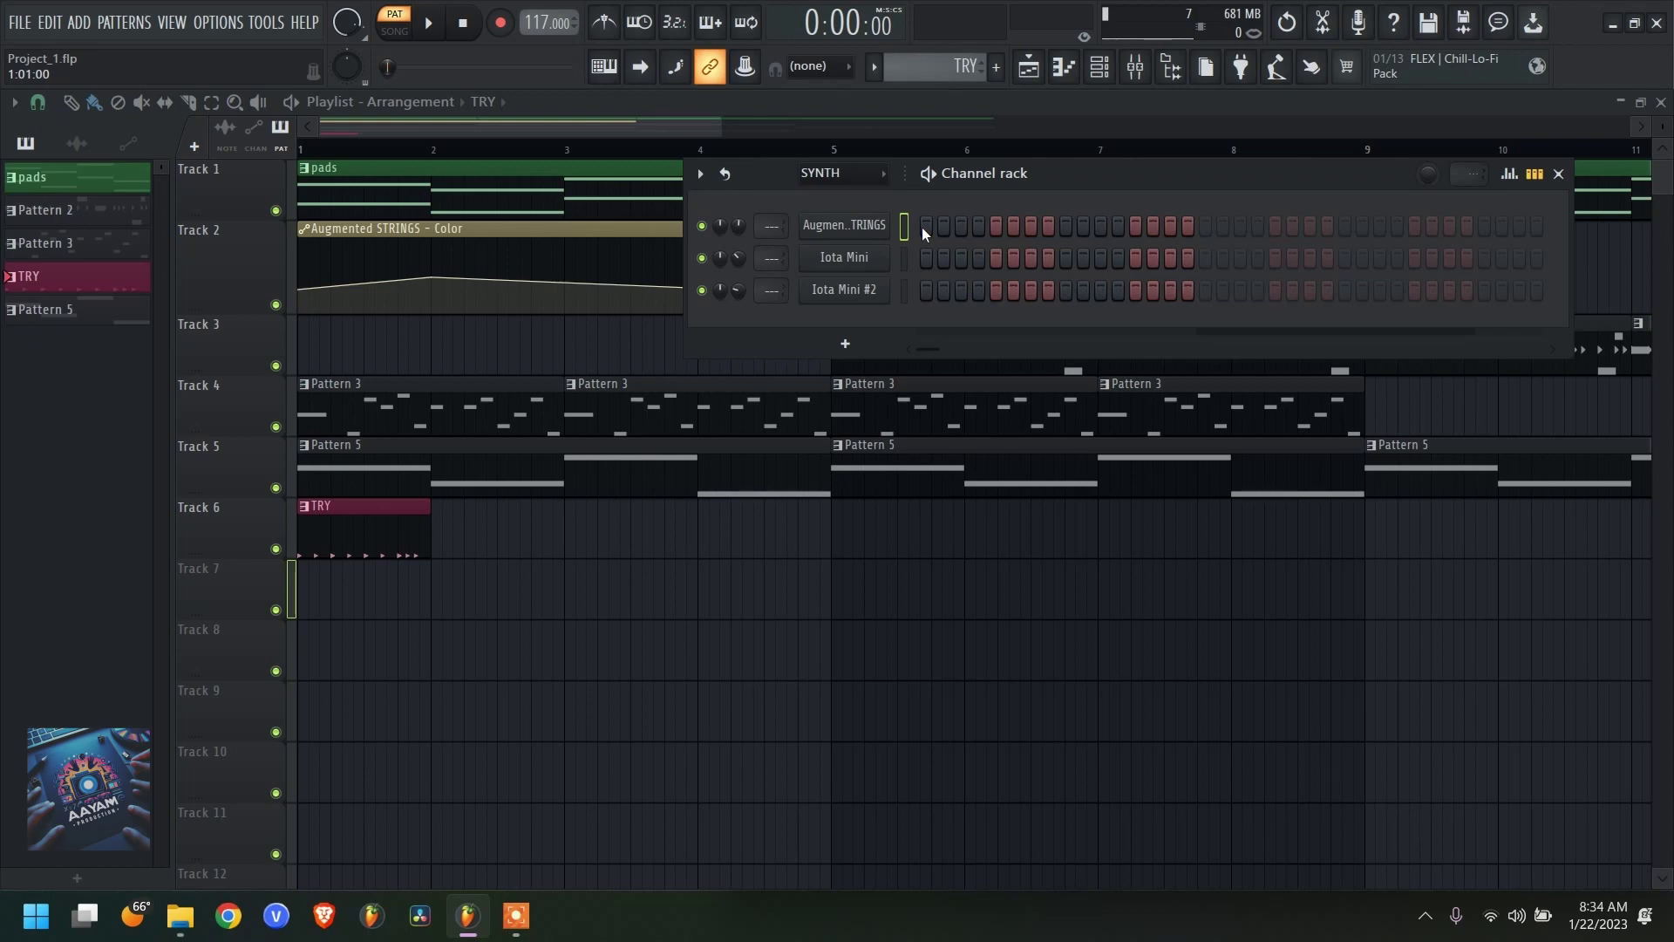
pyautogui.click(841, 173)
pyautogui.click(845, 193)
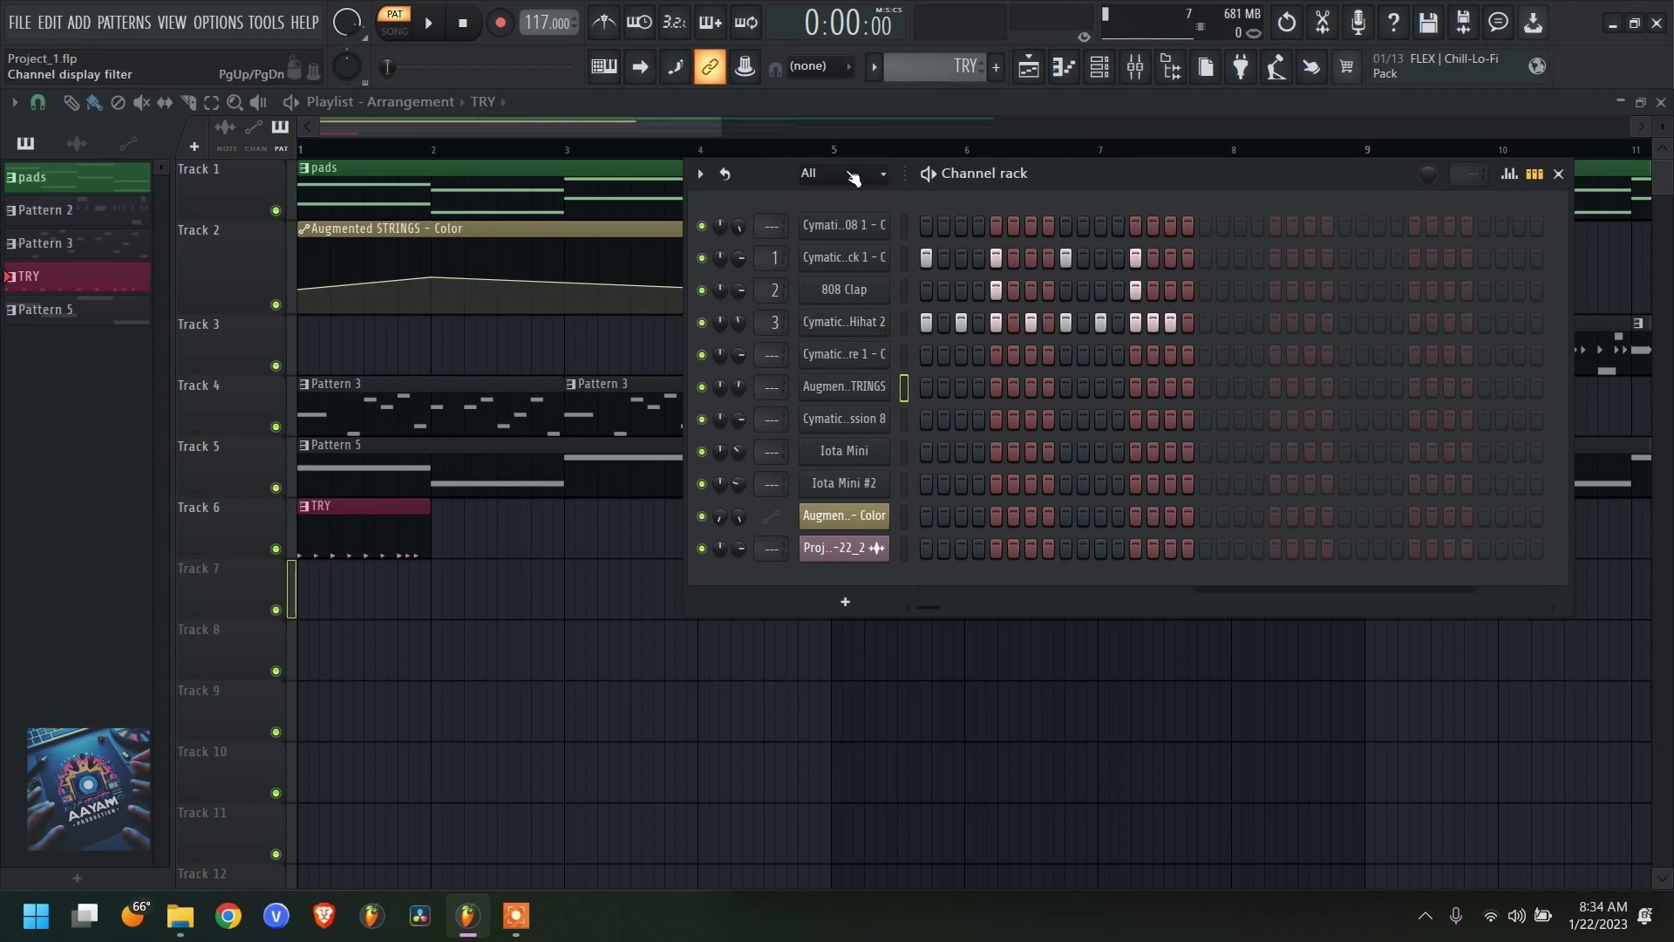
# - Show the SYNTH group, add a FLEX channel to it, and reposition the FLEX plugin window
pyautogui.click(853, 176)
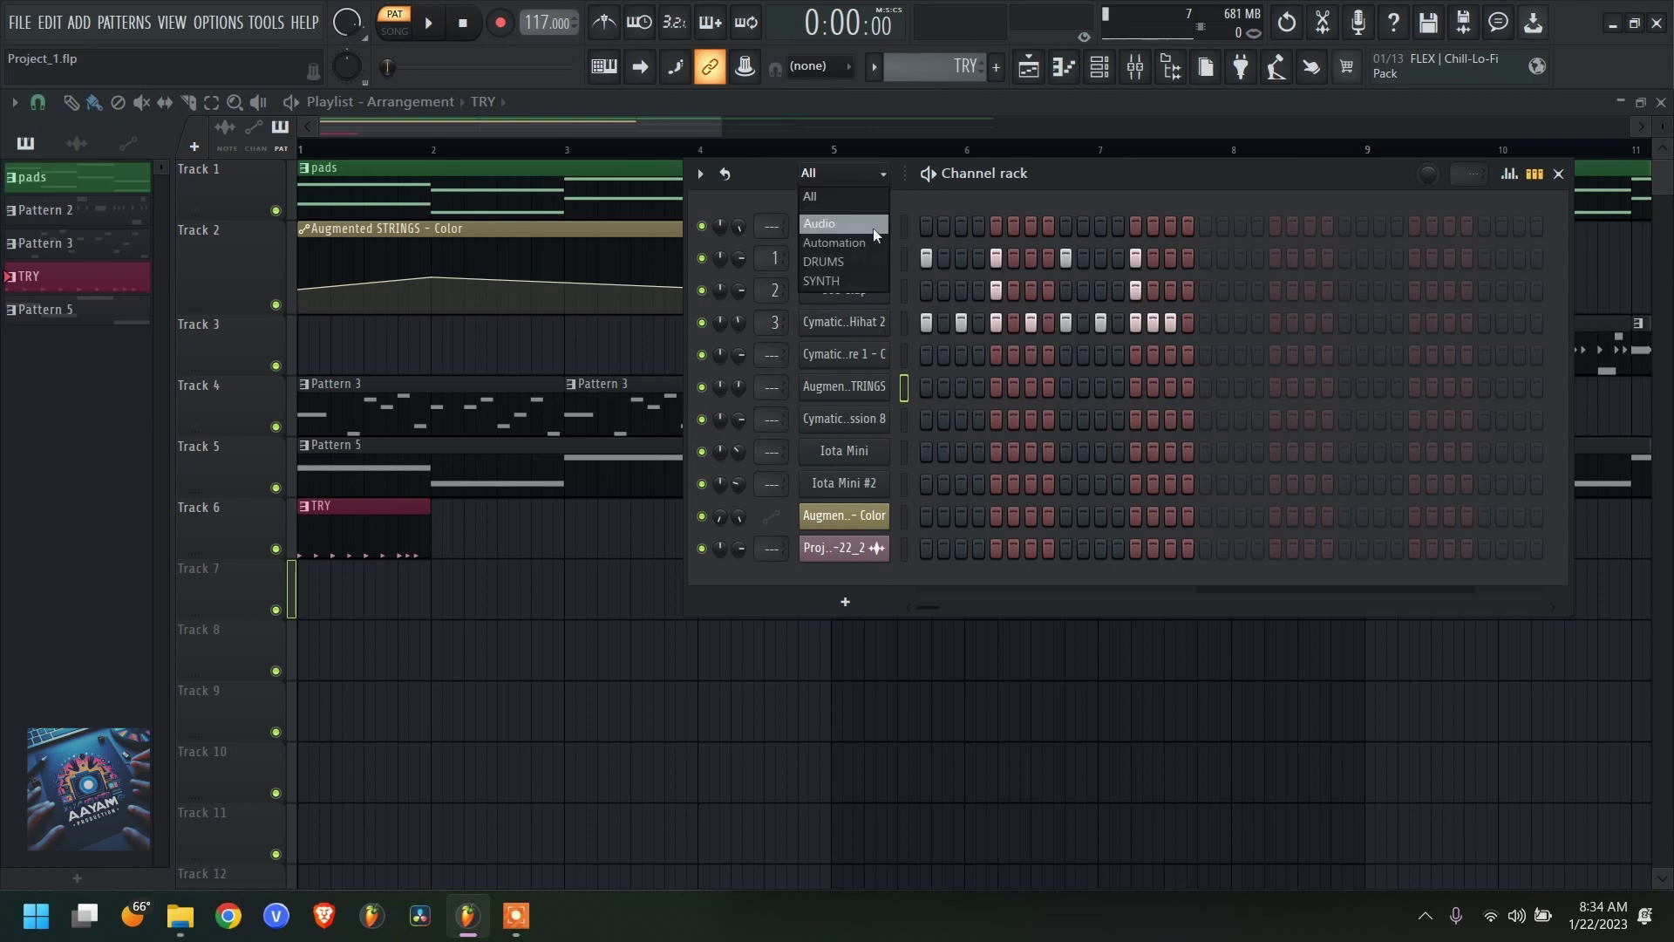
pyautogui.click(835, 280)
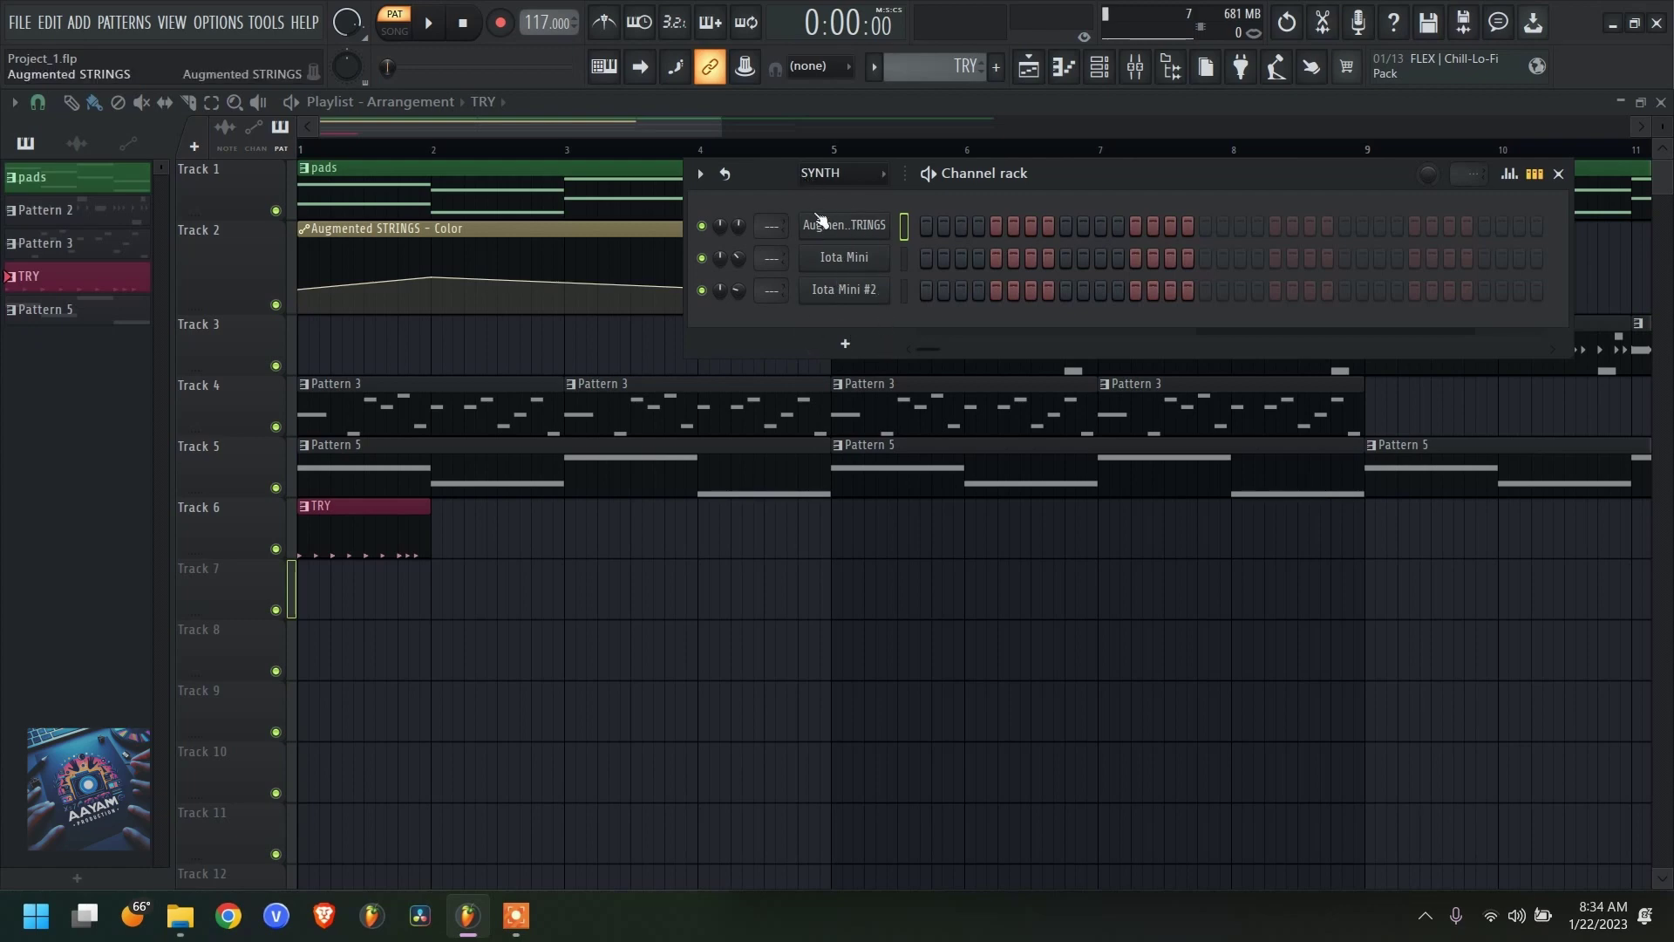
pyautogui.click(845, 344)
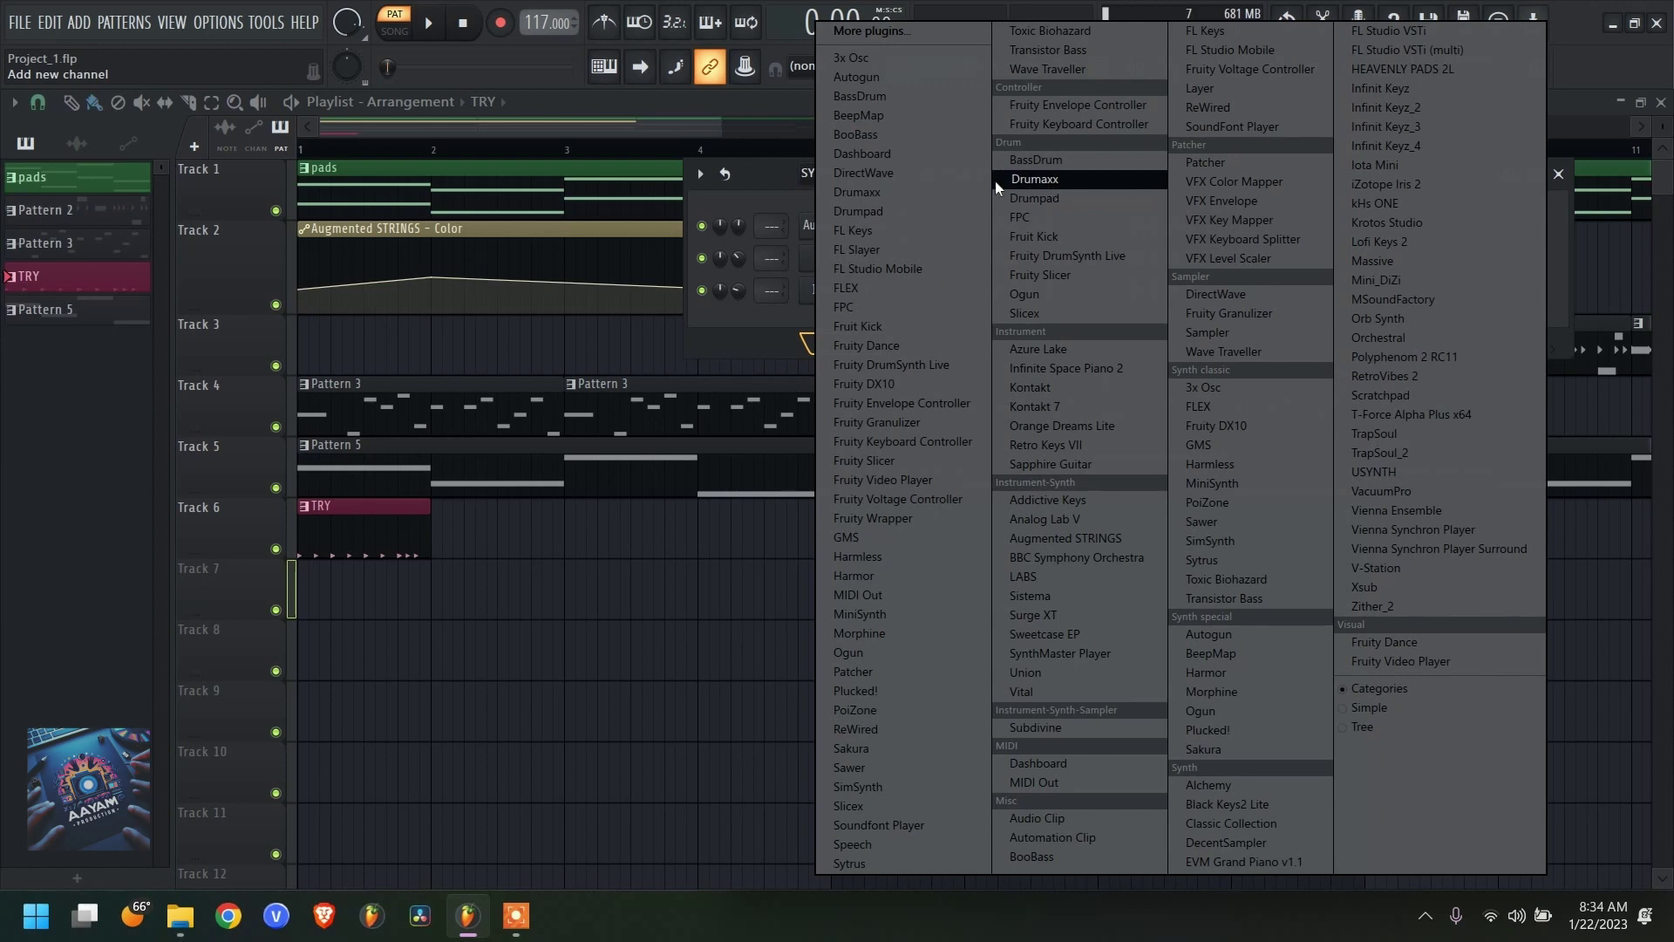
pyautogui.click(870, 288)
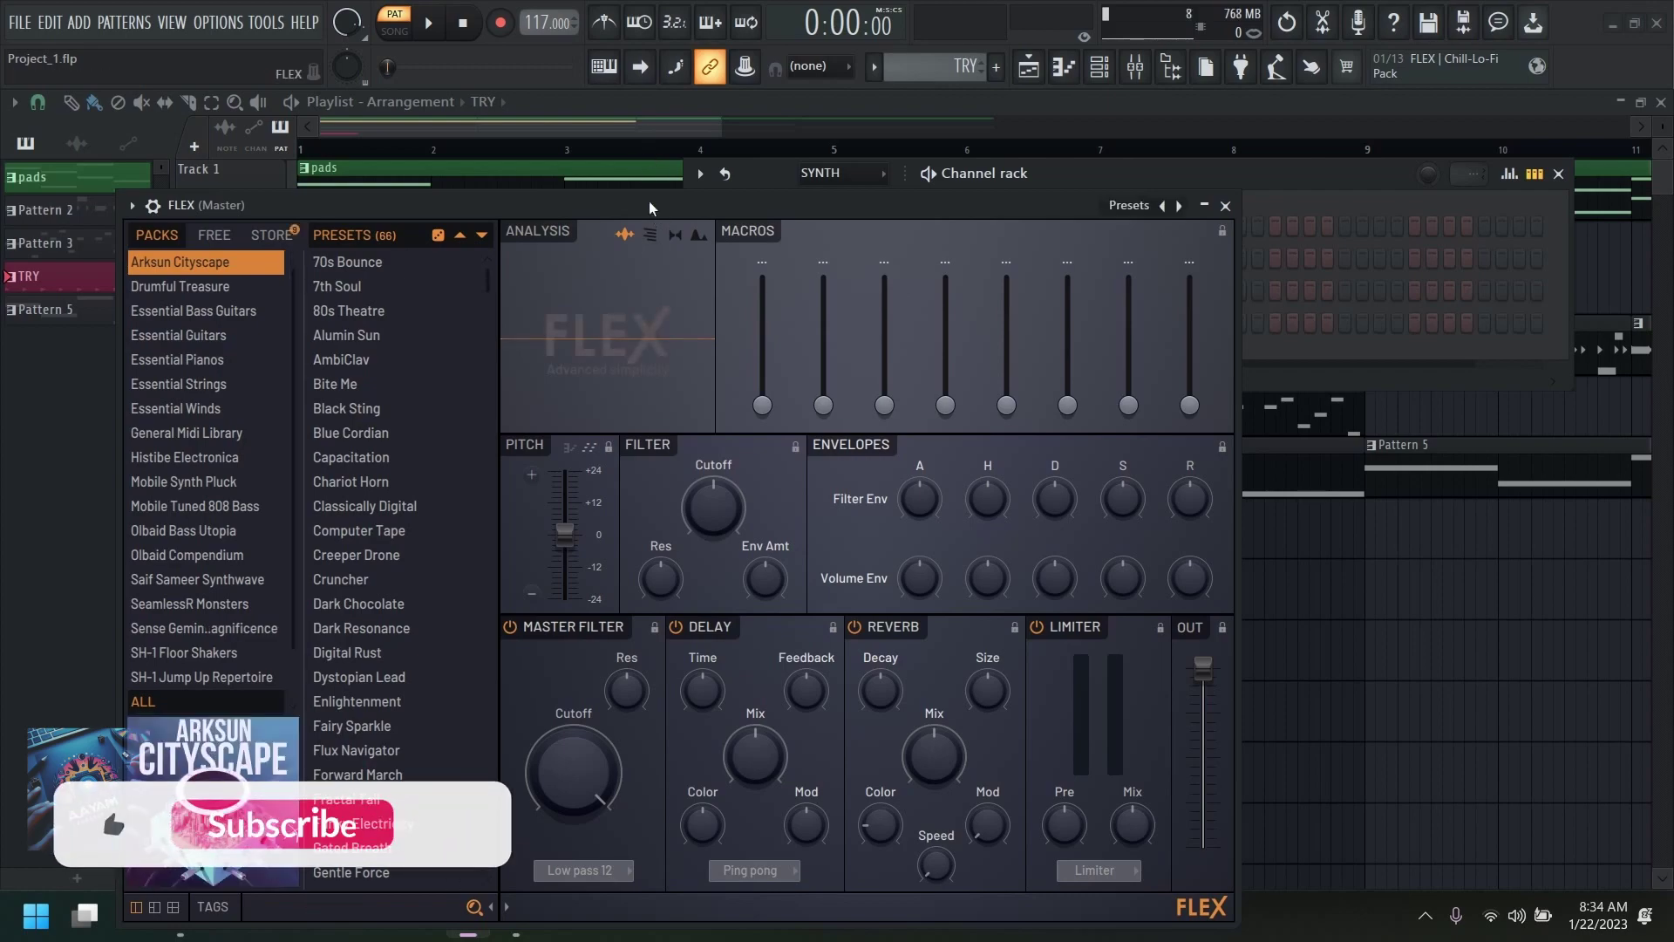
pyautogui.moveTo(649, 207); pyautogui.dragTo(758, 167)
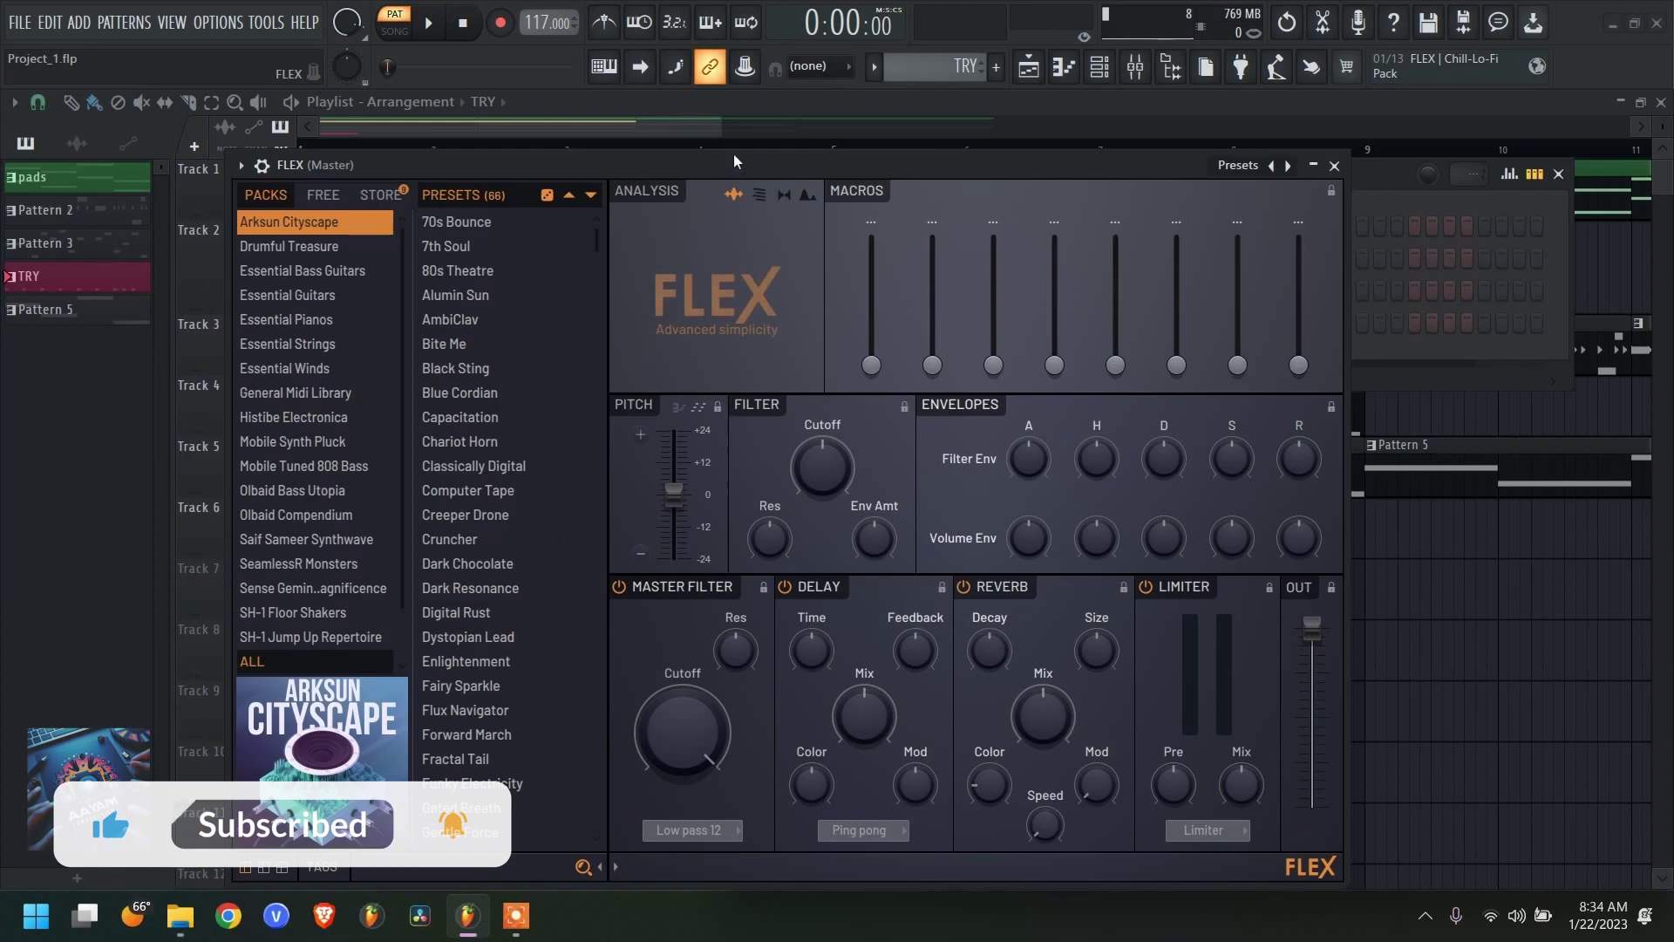
# - Turn on the typing keyboard to piano mode, play a few notes on FLEX, and close its window
pyautogui.click(604, 67)
pyautogui.press('x')
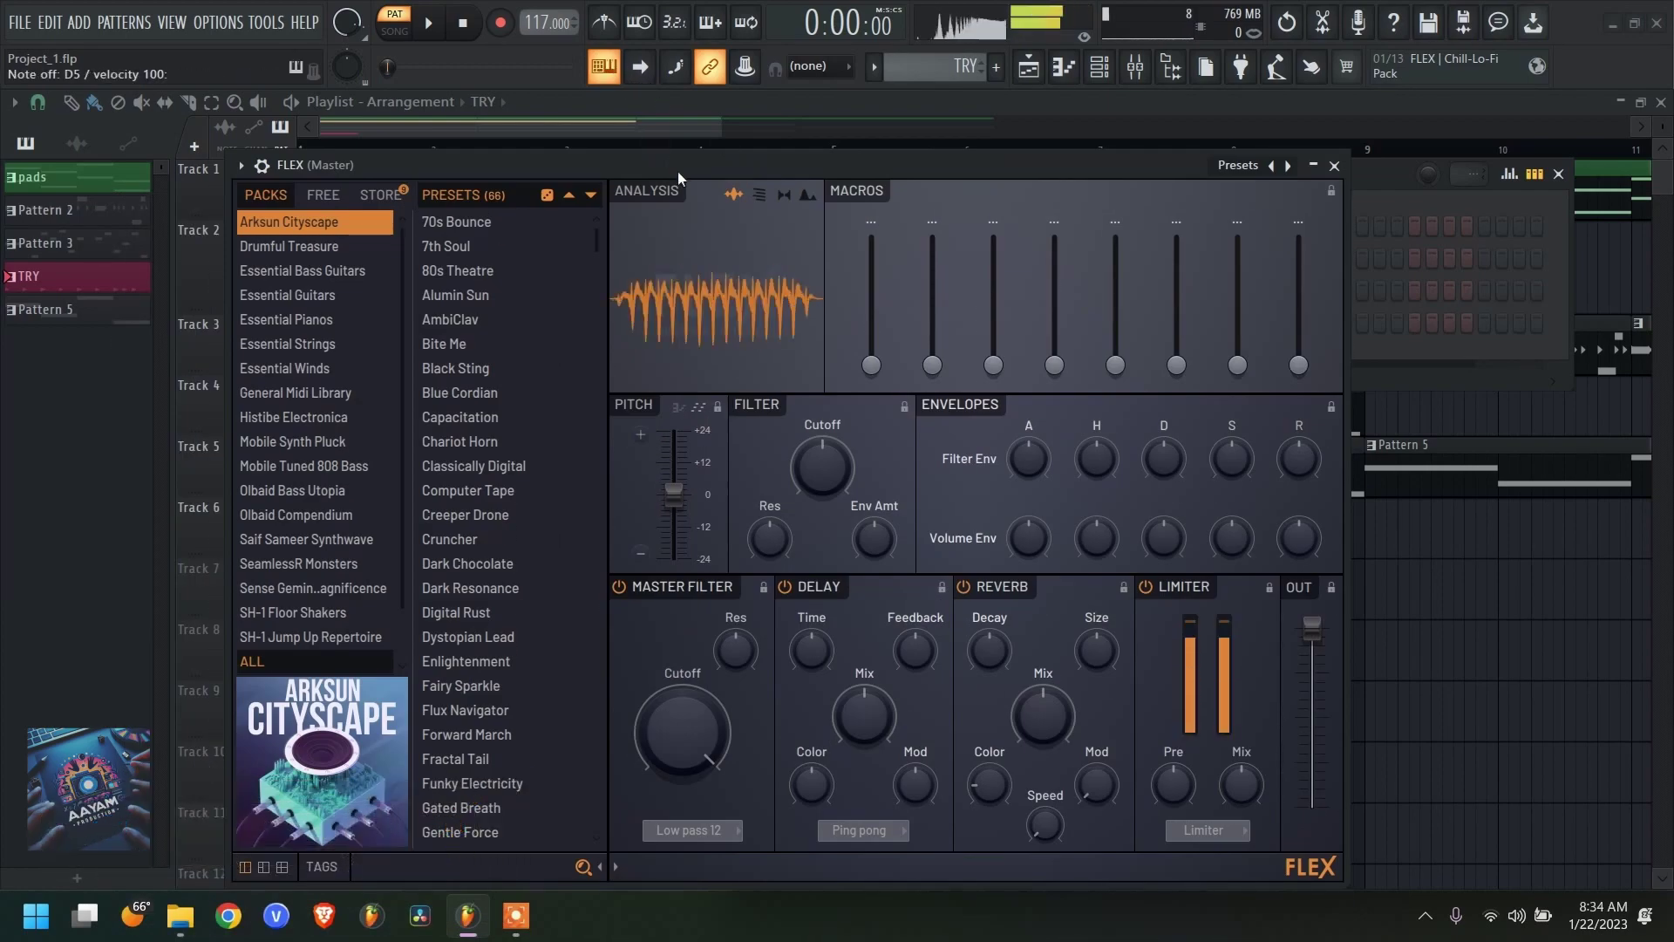
pyautogui.press('z')
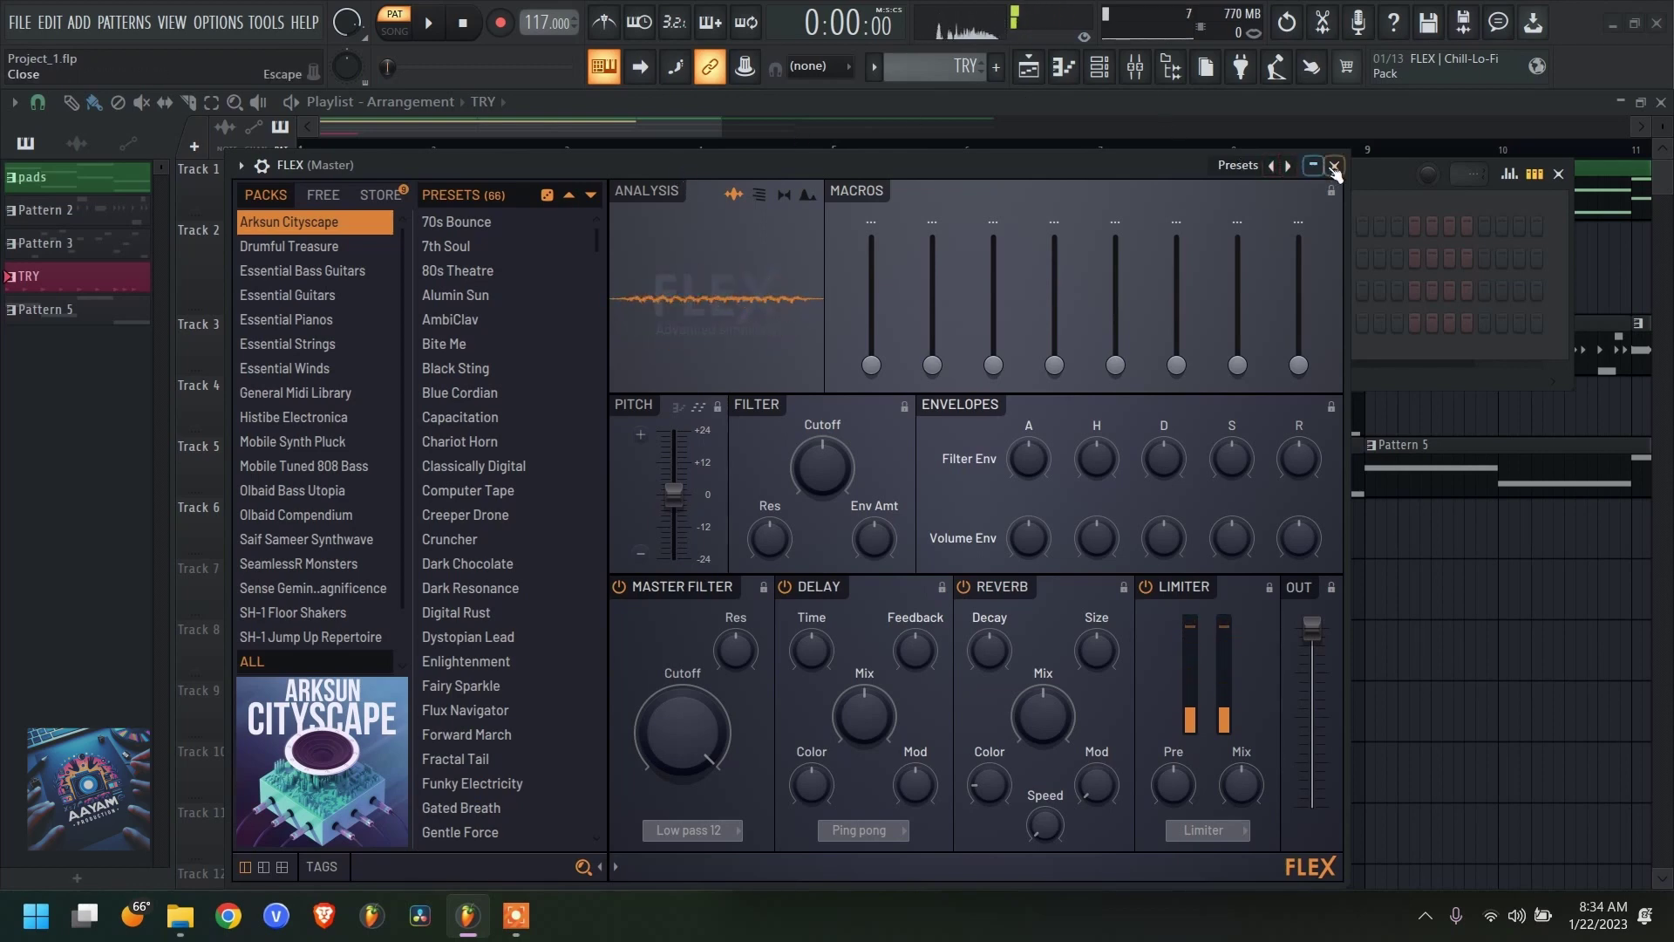
pyautogui.click(1334, 165)
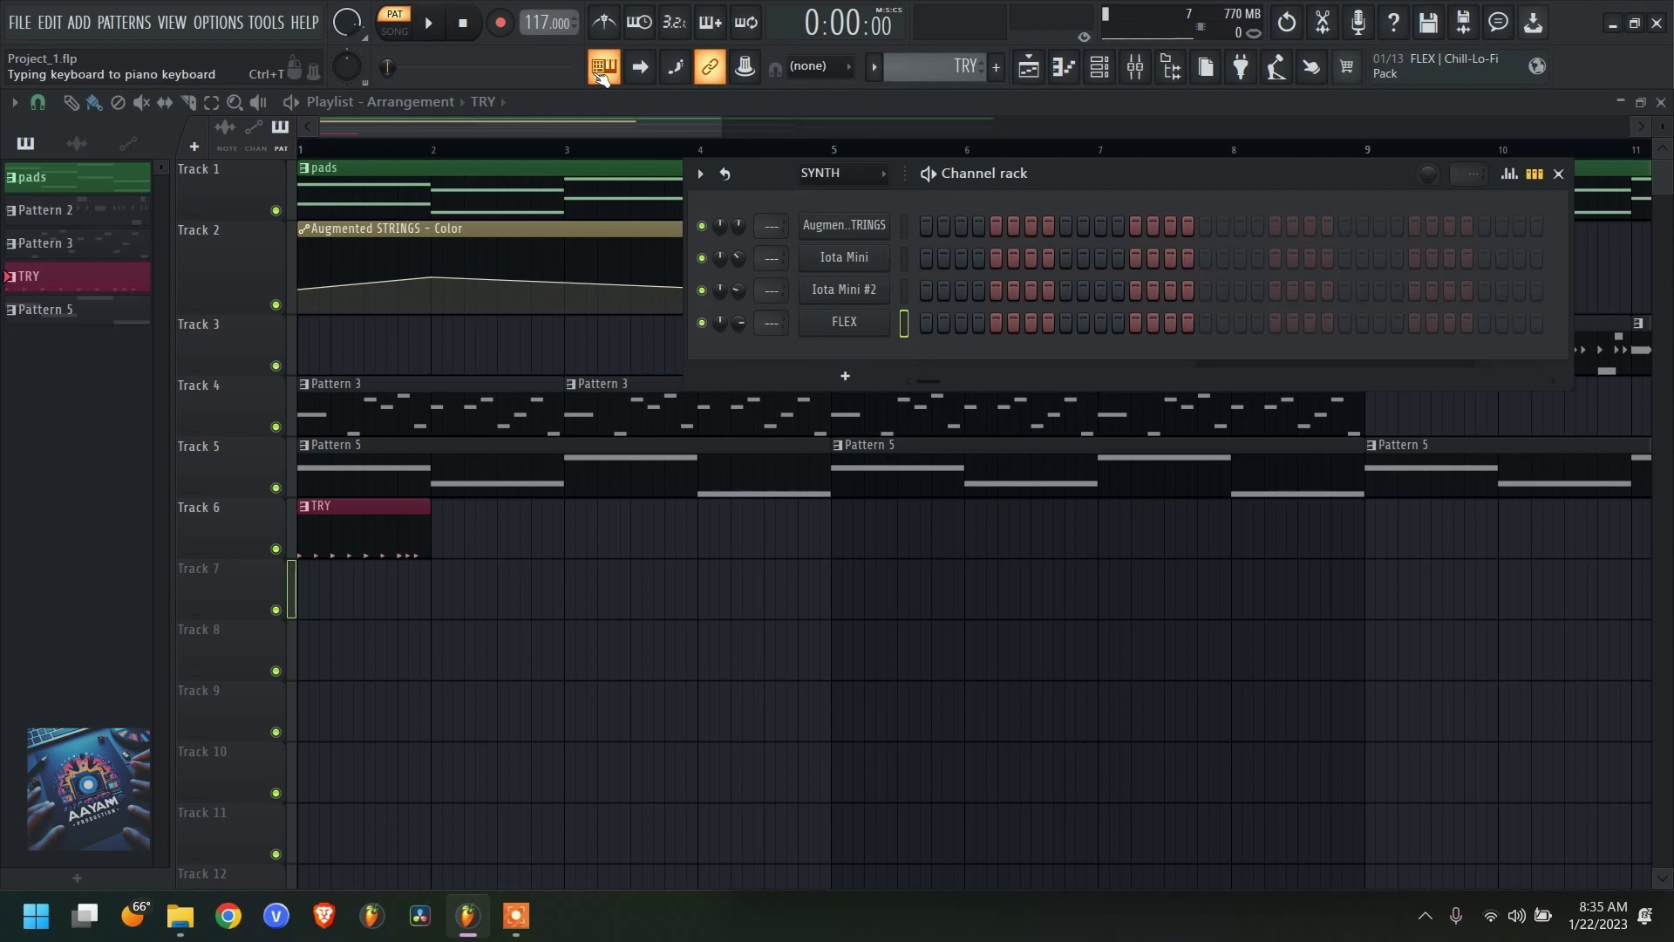
# - Reopen the FLEX plugin window to audition its sound, close it, and turn off the typing keyboard to piano mode
pyautogui.click(866, 330)
pyautogui.moveTo(879, 168)
pyautogui.mouseDown()
pyautogui.moveTo(867, 201)
pyautogui.moveTo(888, 171)
pyautogui.mouseUp()
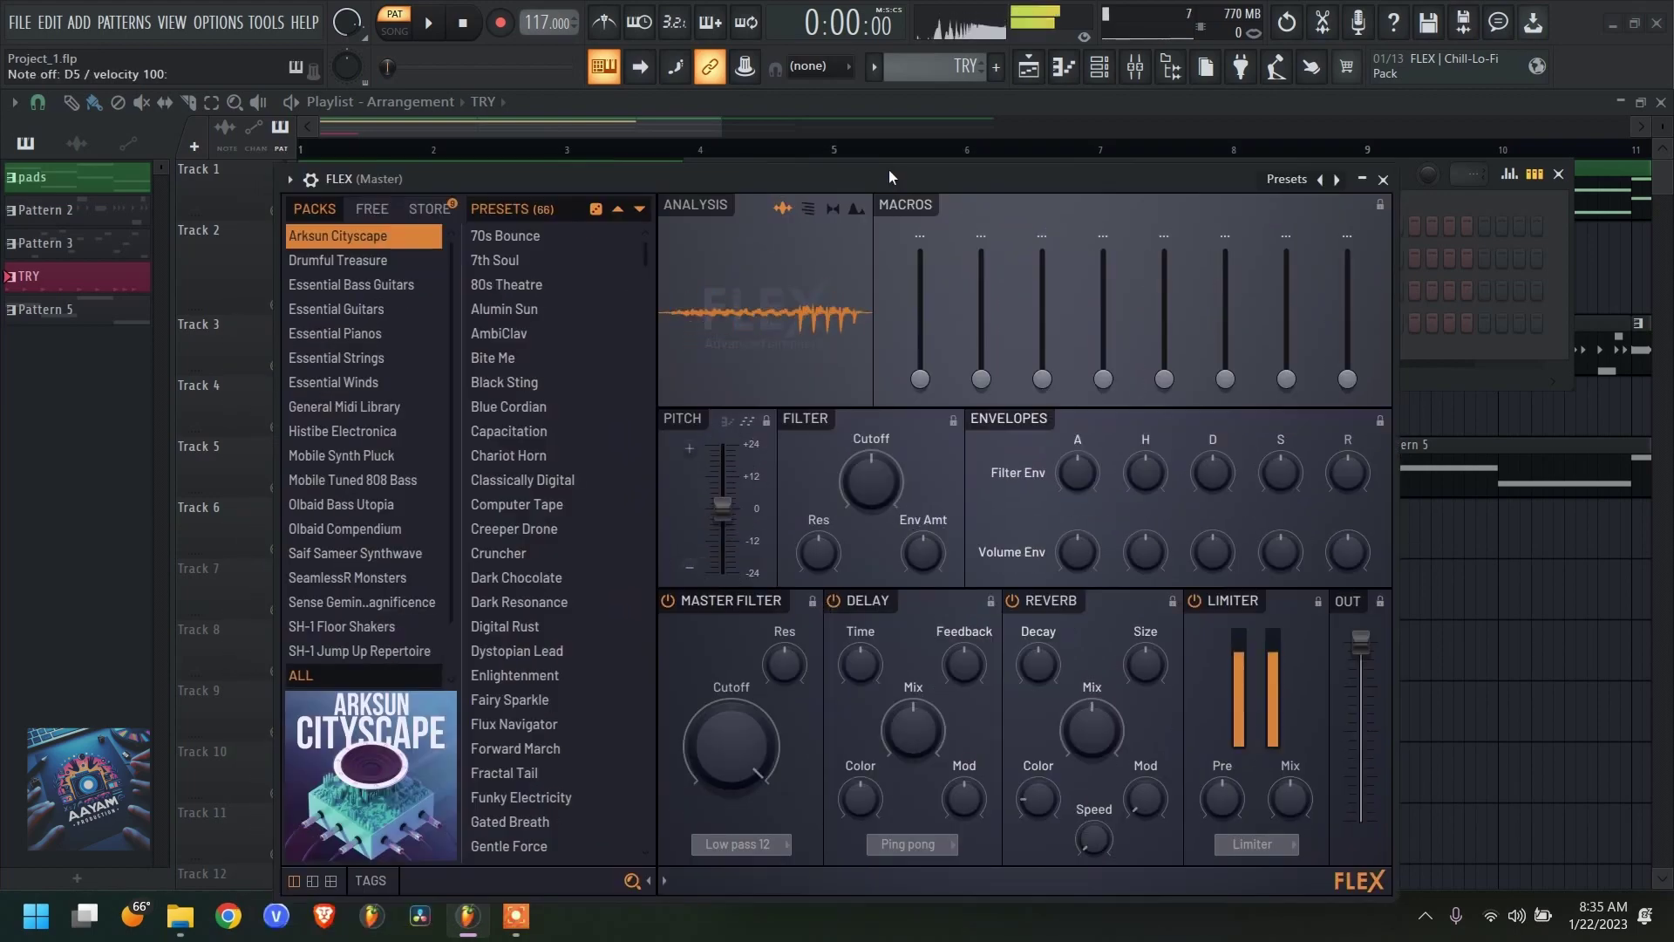
pyautogui.click(1383, 179)
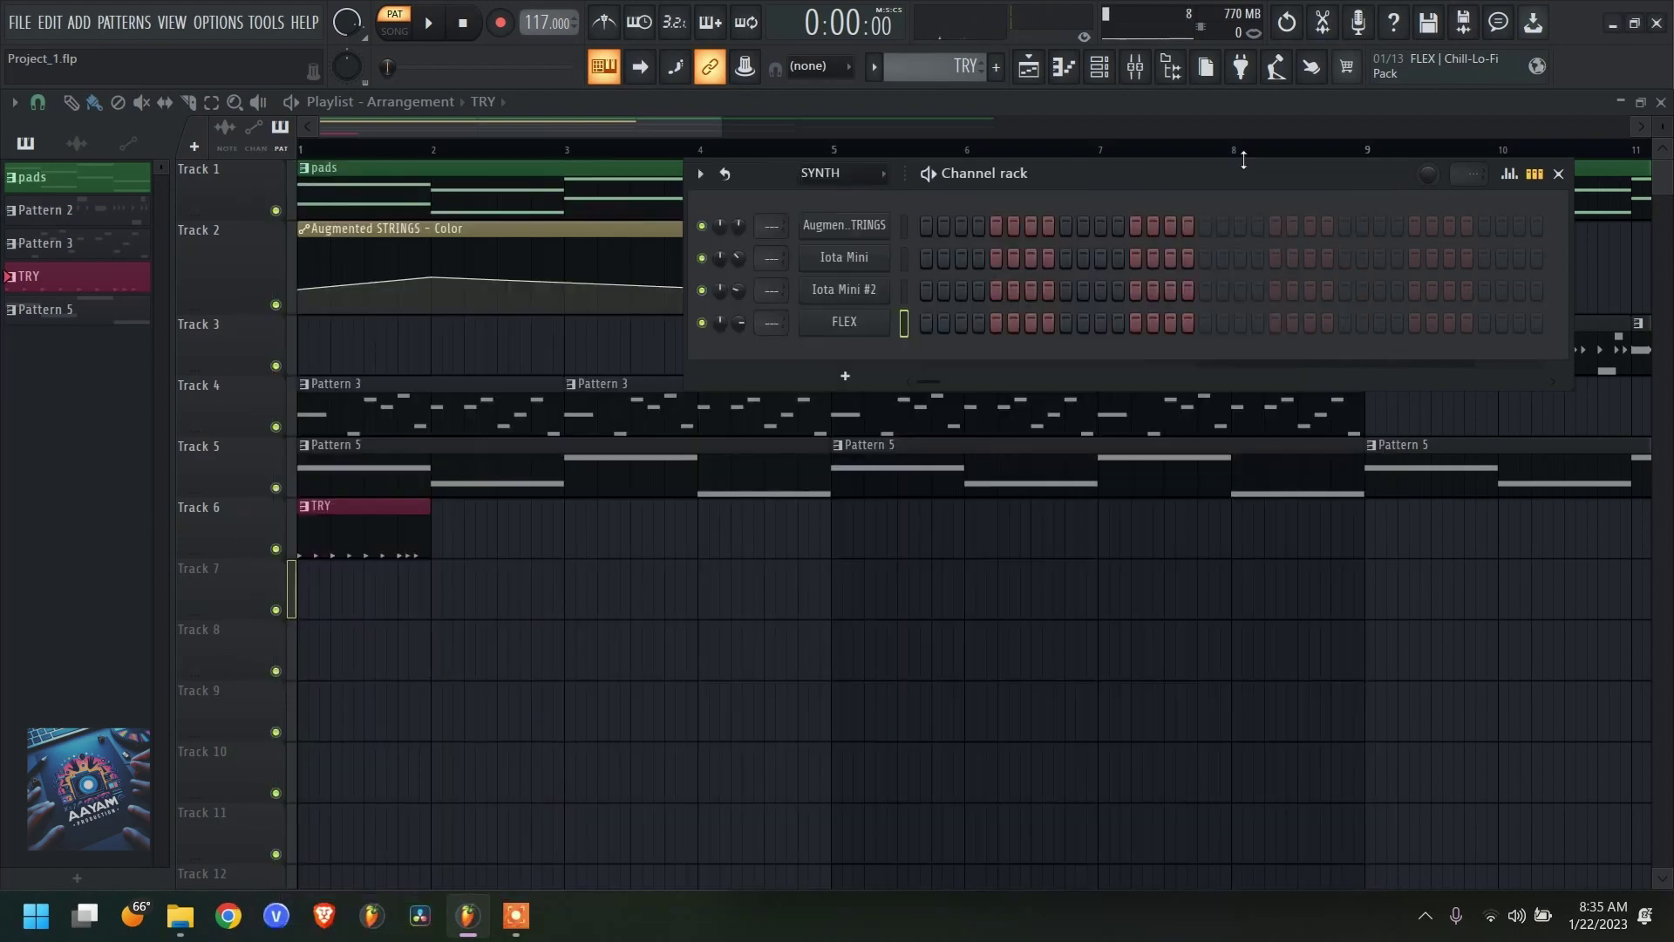
pyautogui.click(607, 70)
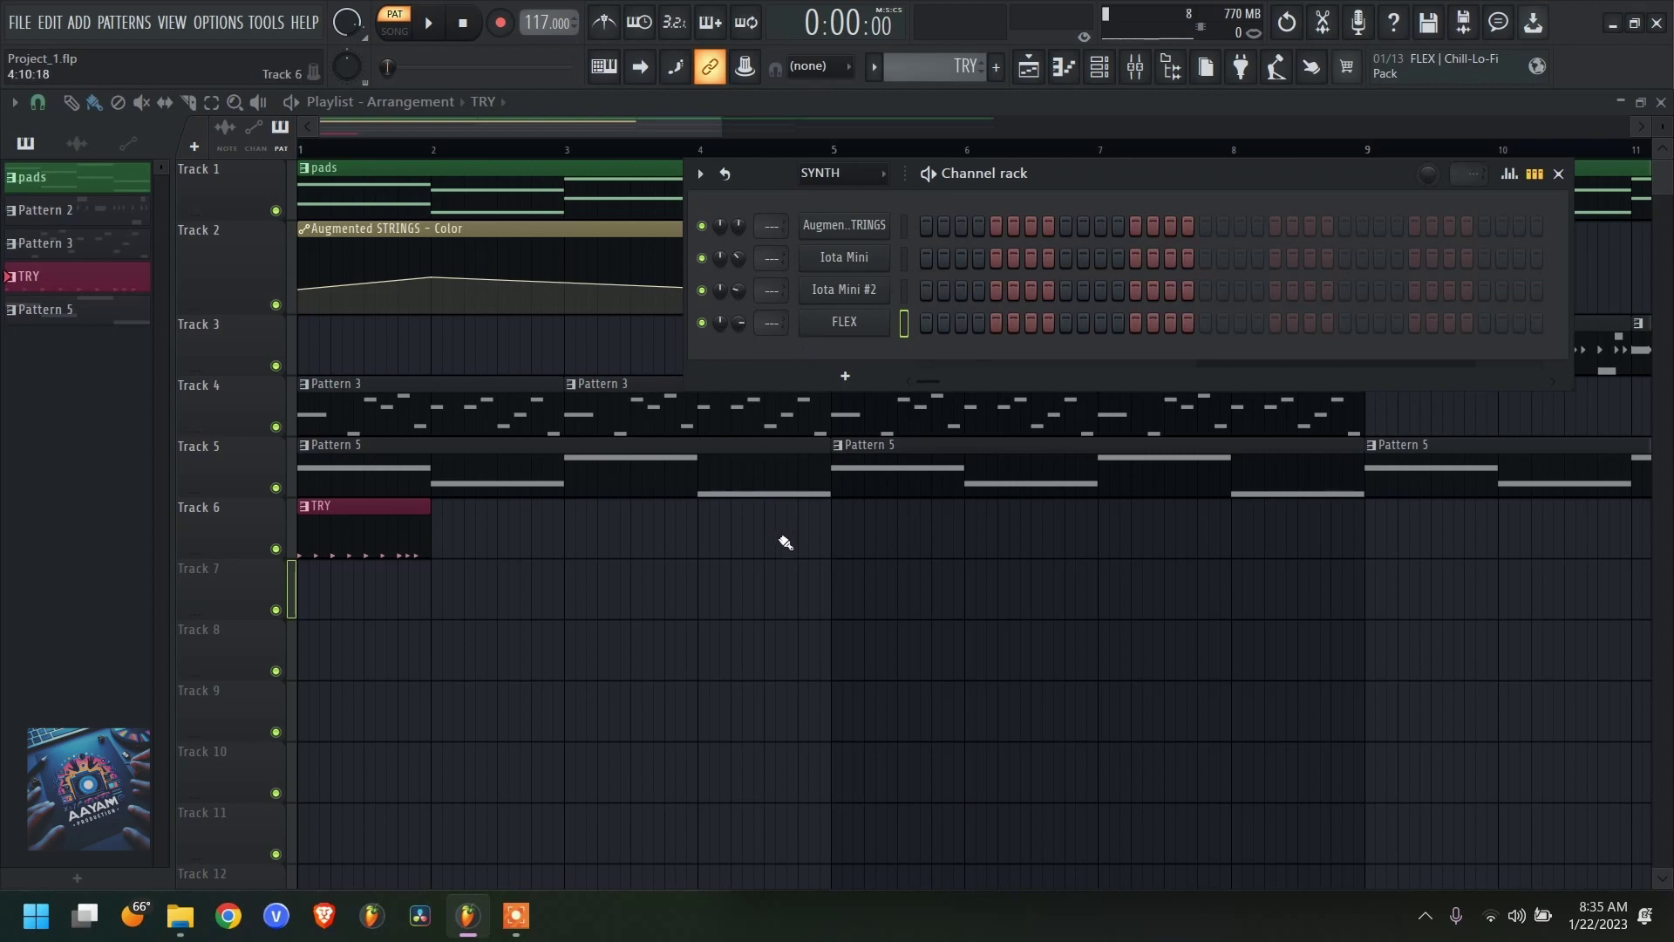
# - Hide the channel rack and display it again over the playlist
pyautogui.press('F6')
pyautogui.click(785, 543)
pyautogui.rightClick(804, 543)
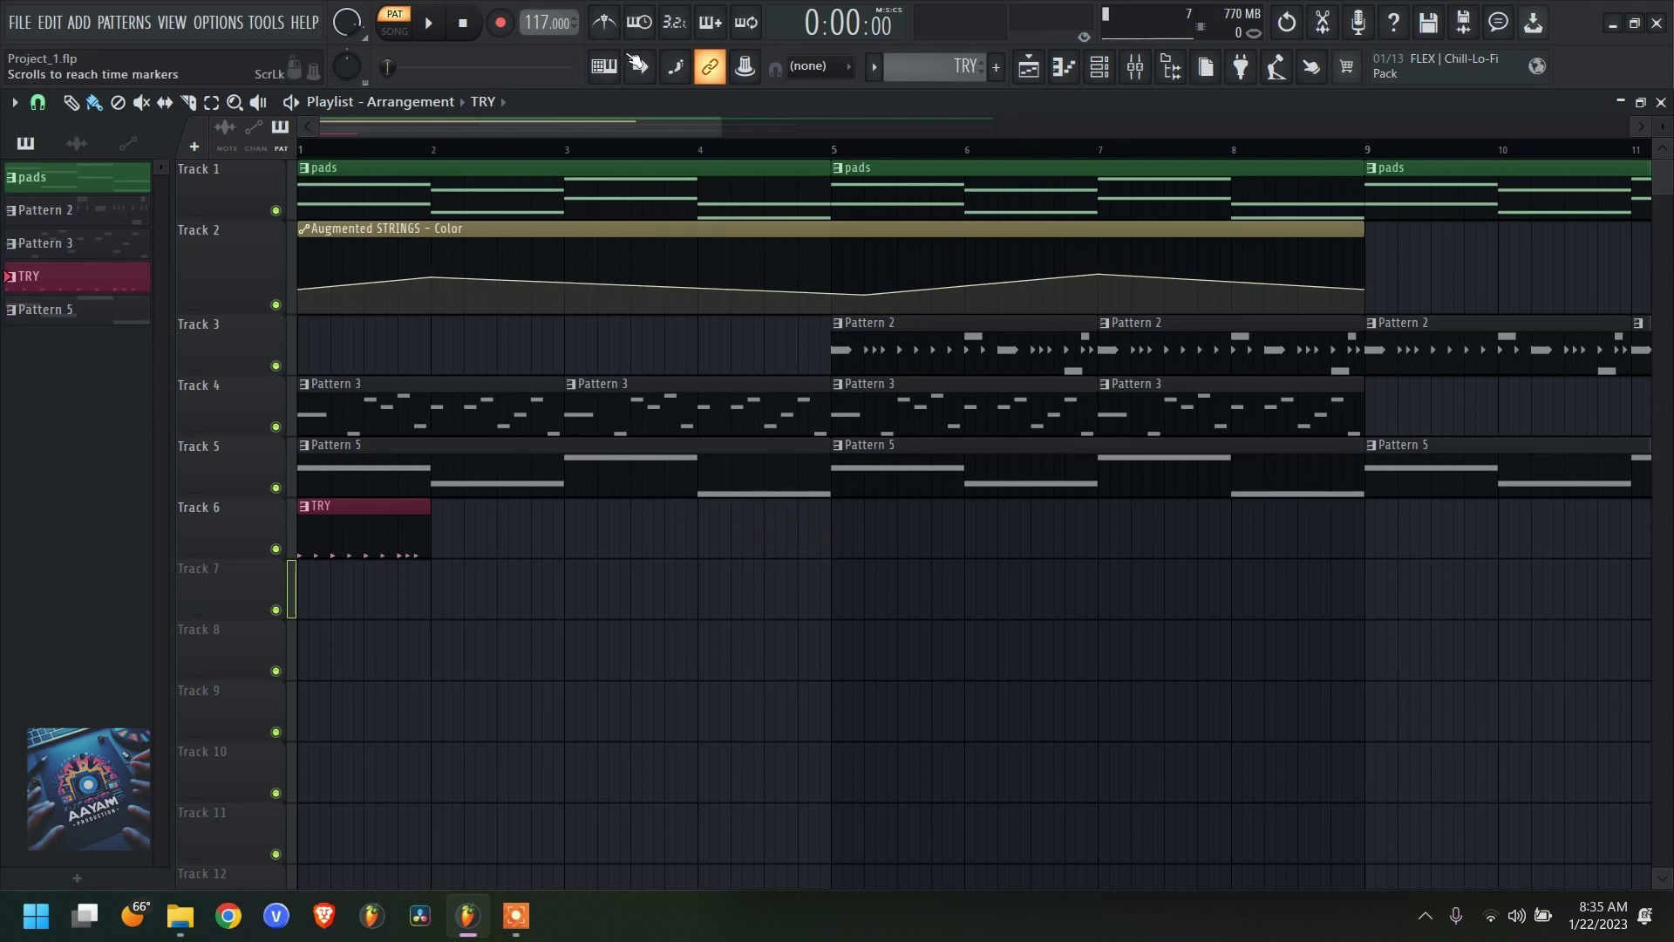
pyautogui.click(1097, 70)
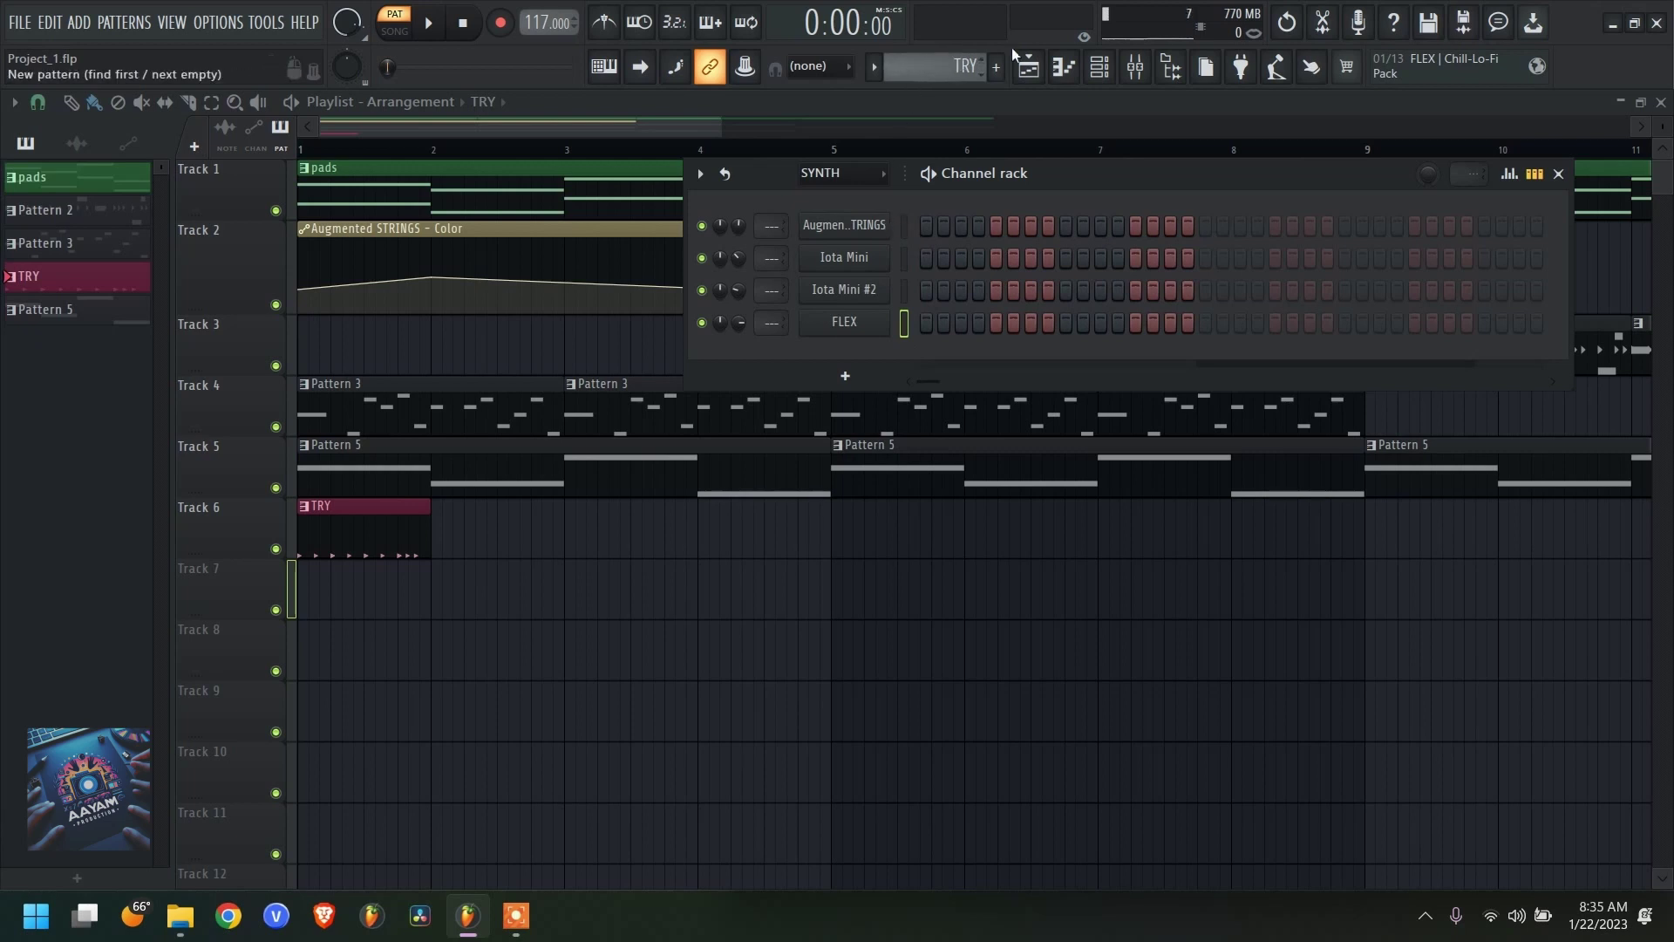
# - Select all four SYNTH channels and color them with a gradient from teal #295655 to gray #3B4345
pyautogui.click(905, 231)
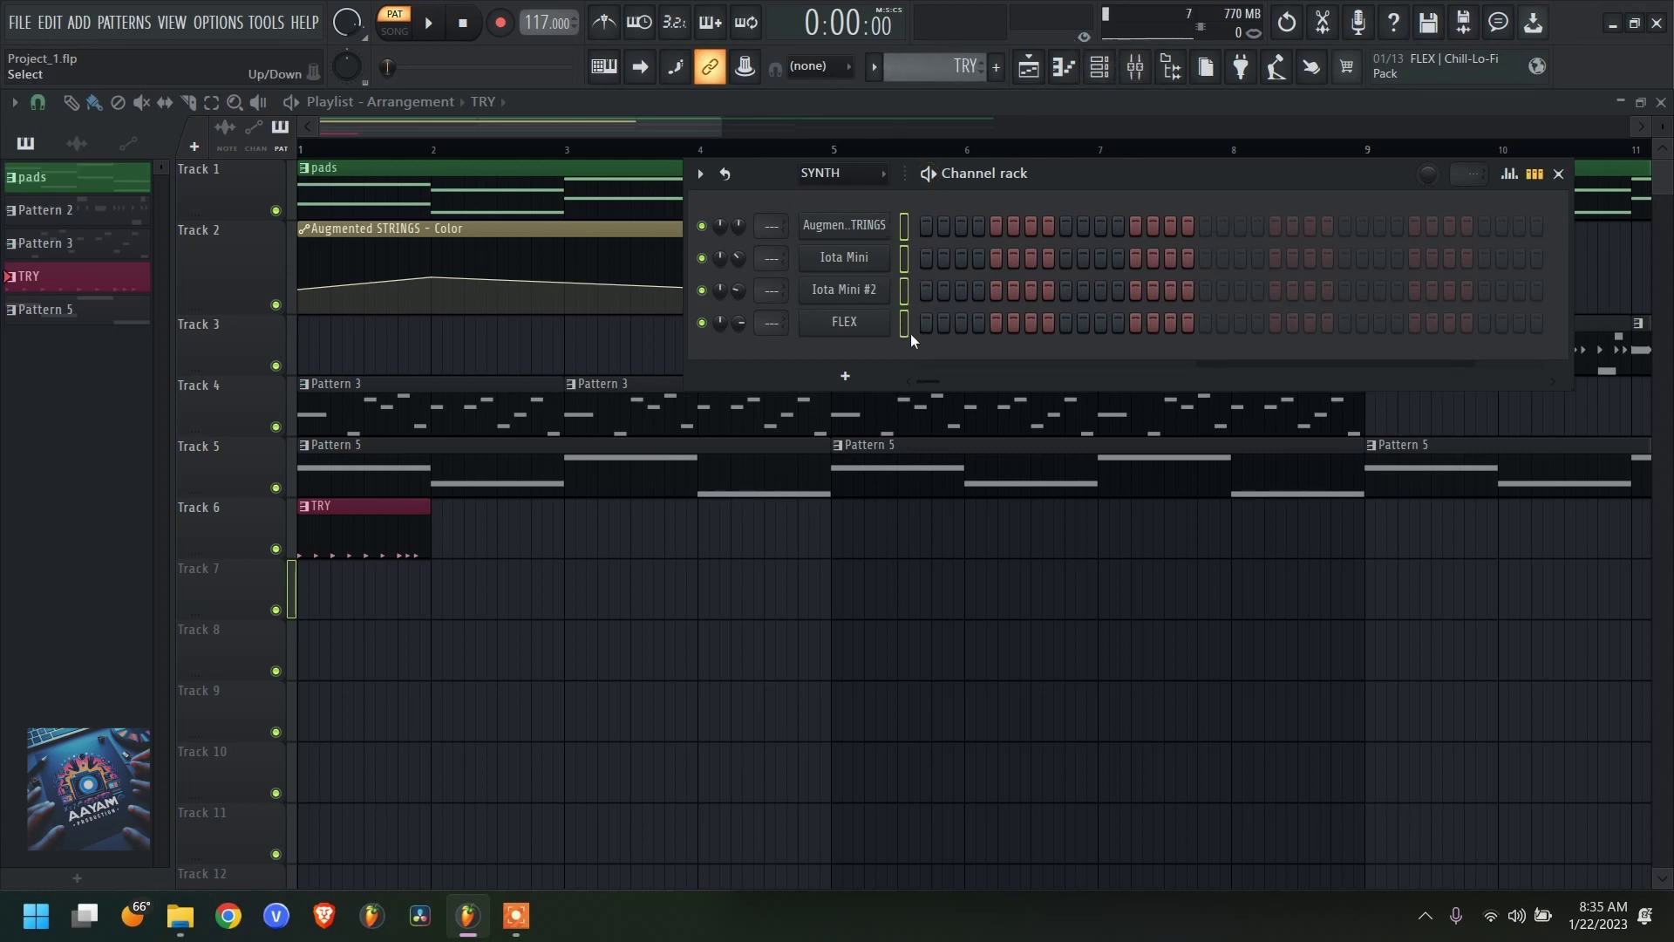
pyautogui.click(699, 175)
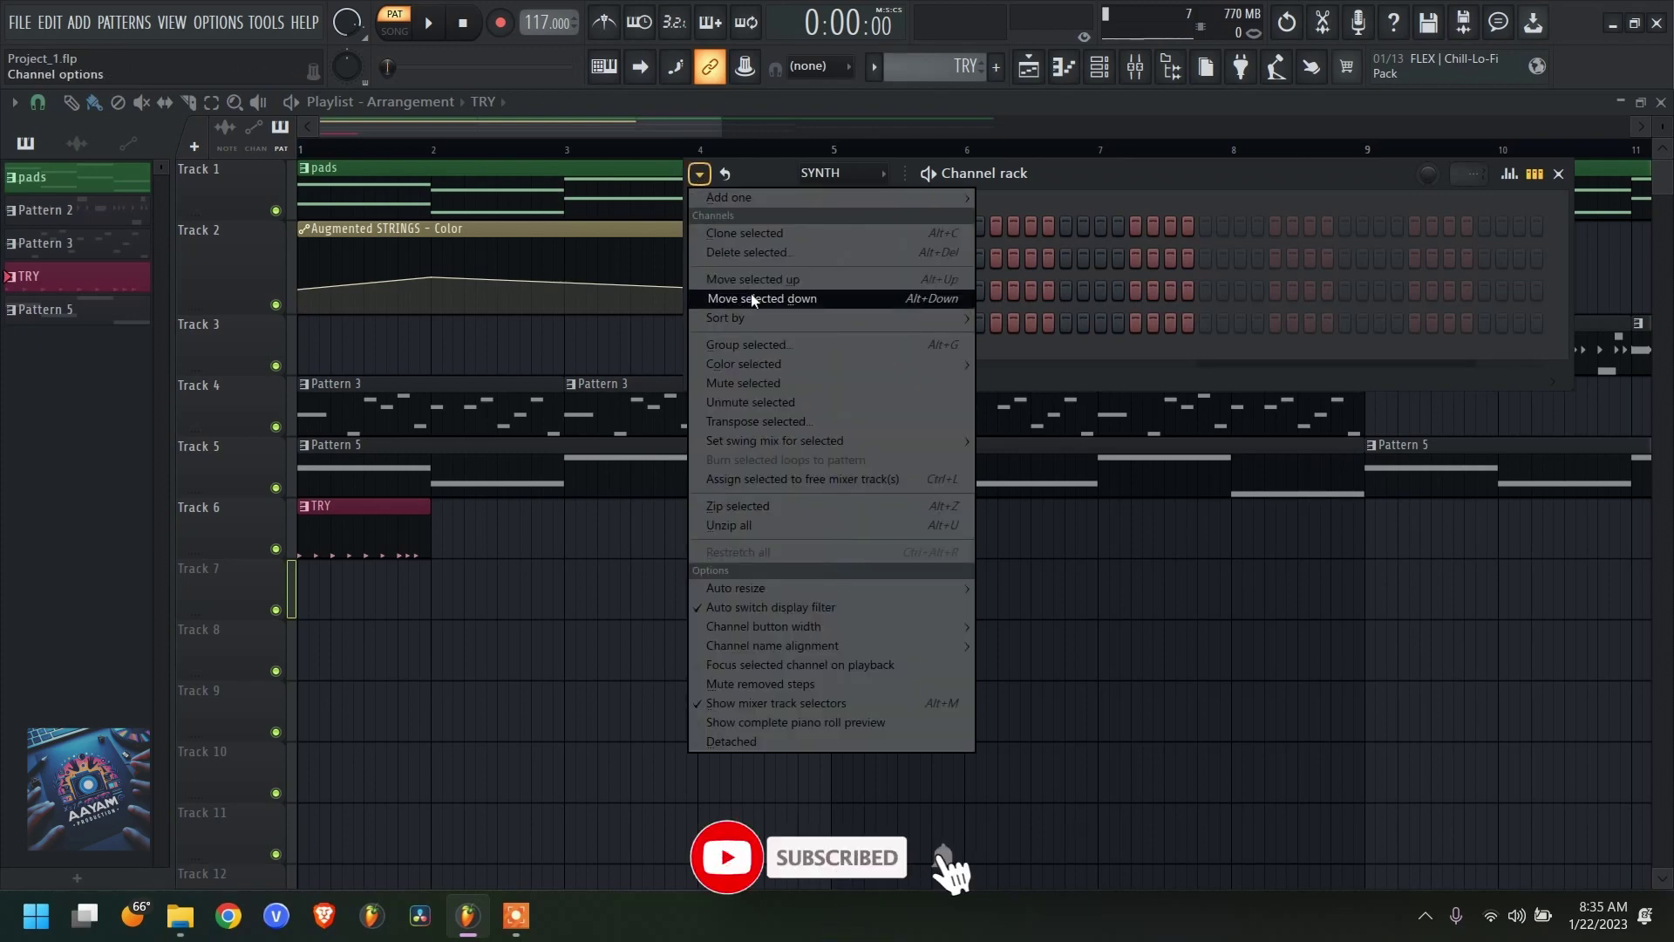
pyautogui.moveTo(816, 370)
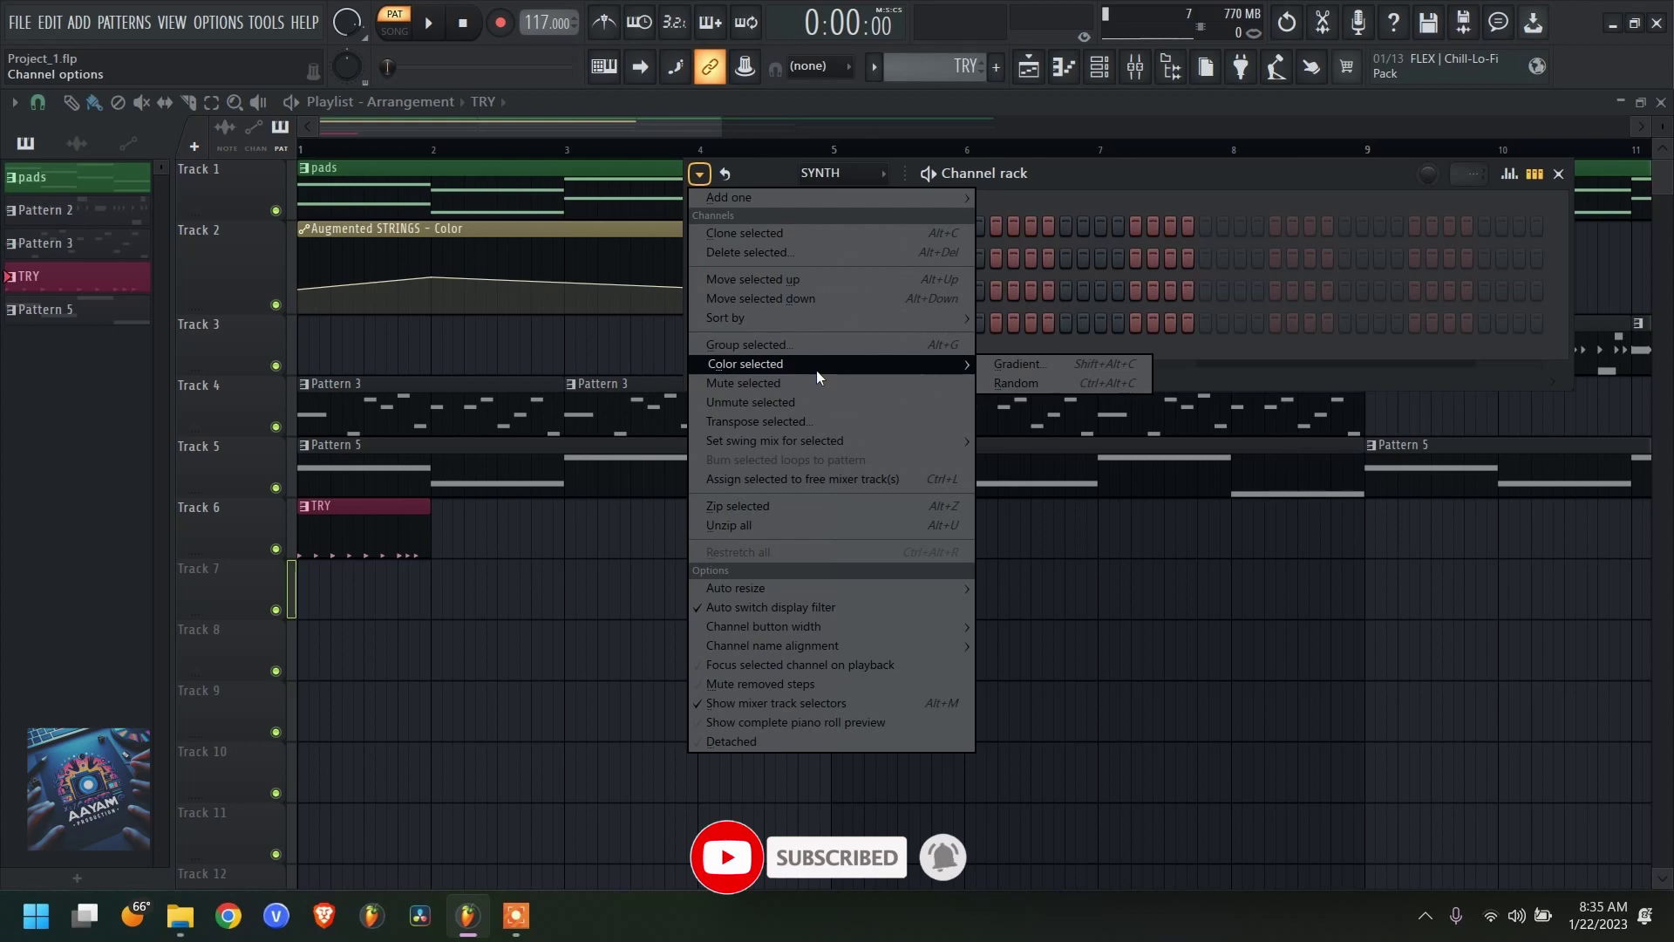
pyautogui.click(1008, 366)
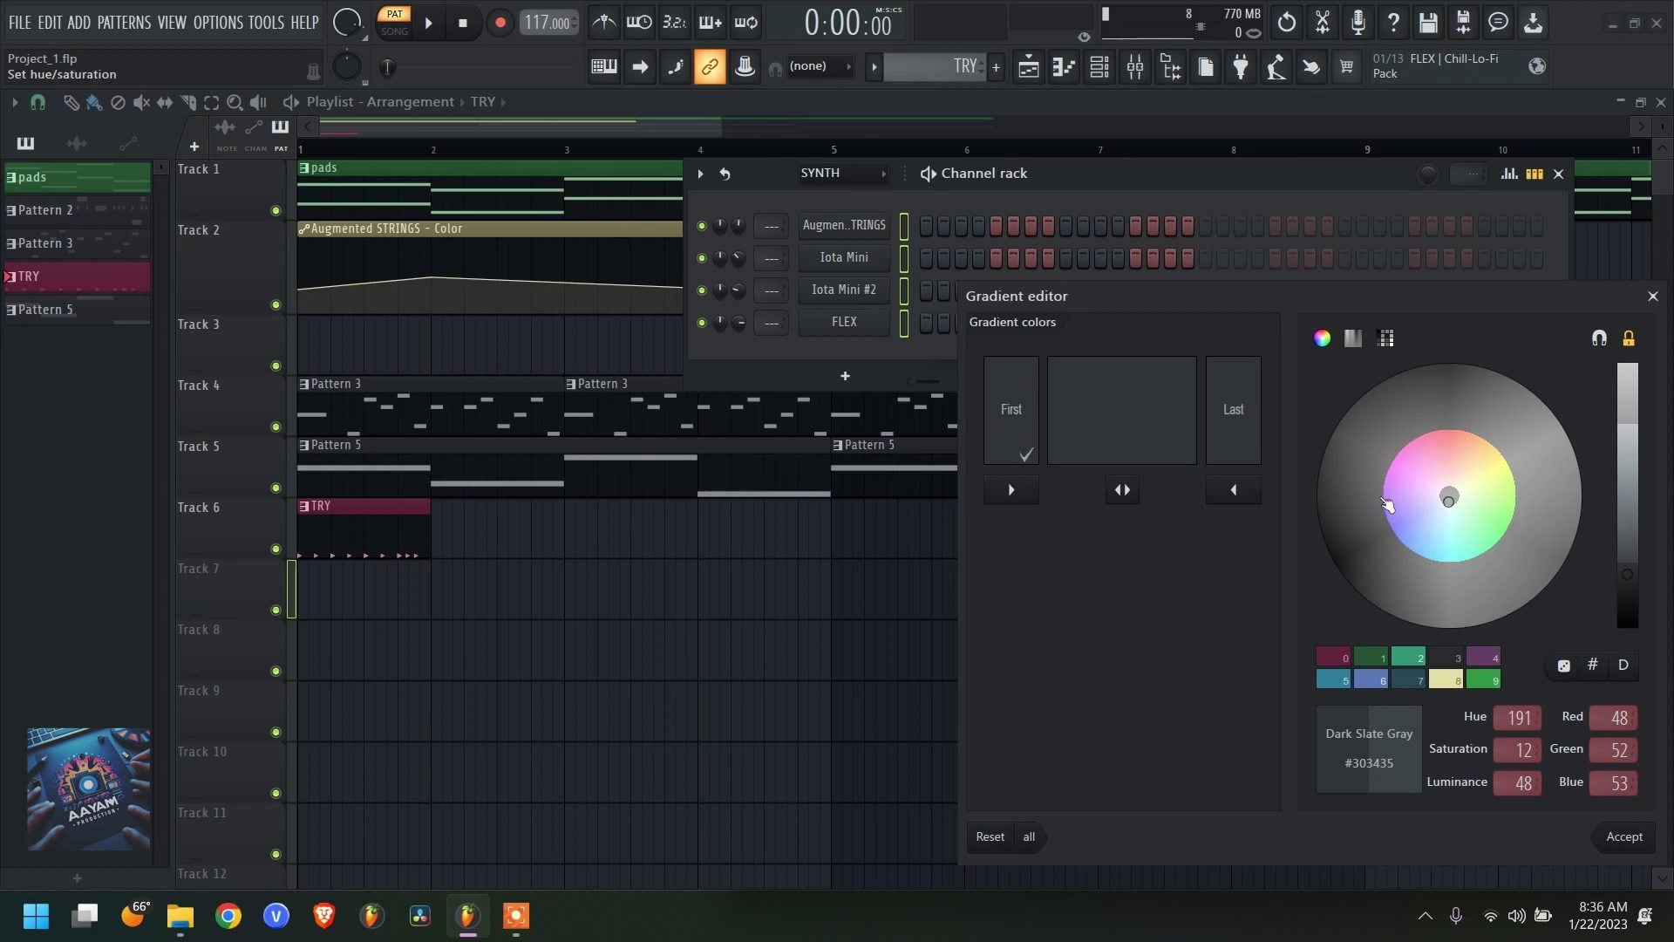
pyautogui.moveTo(1452, 508); pyautogui.dragTo(1460, 544)
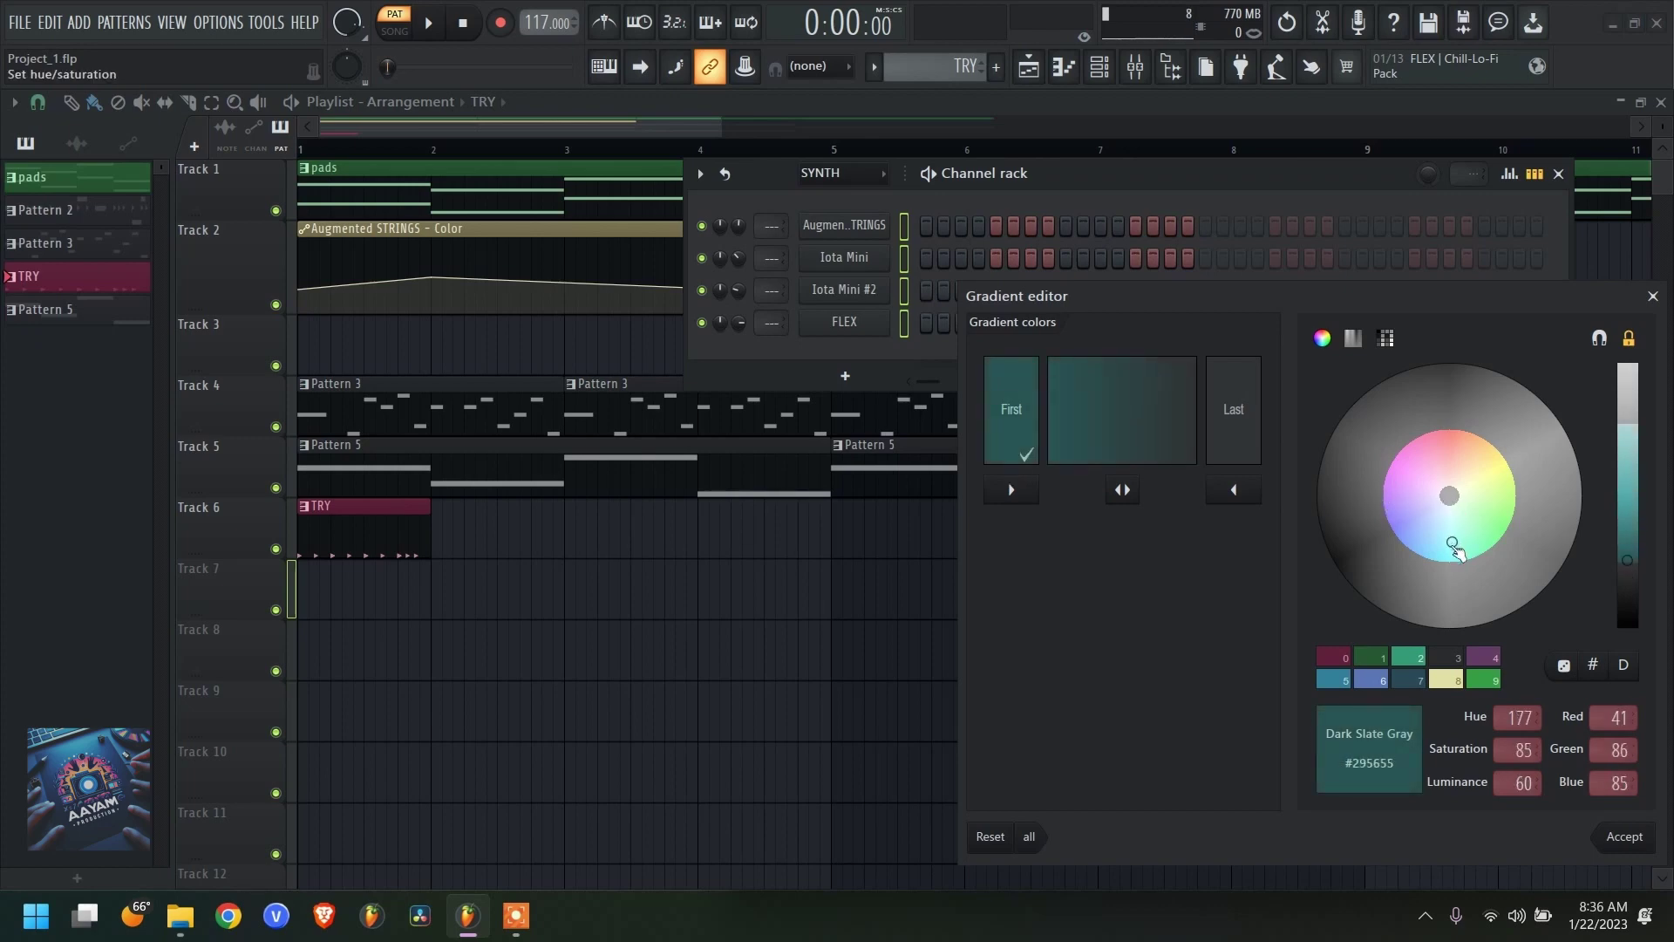
pyautogui.click(1244, 436)
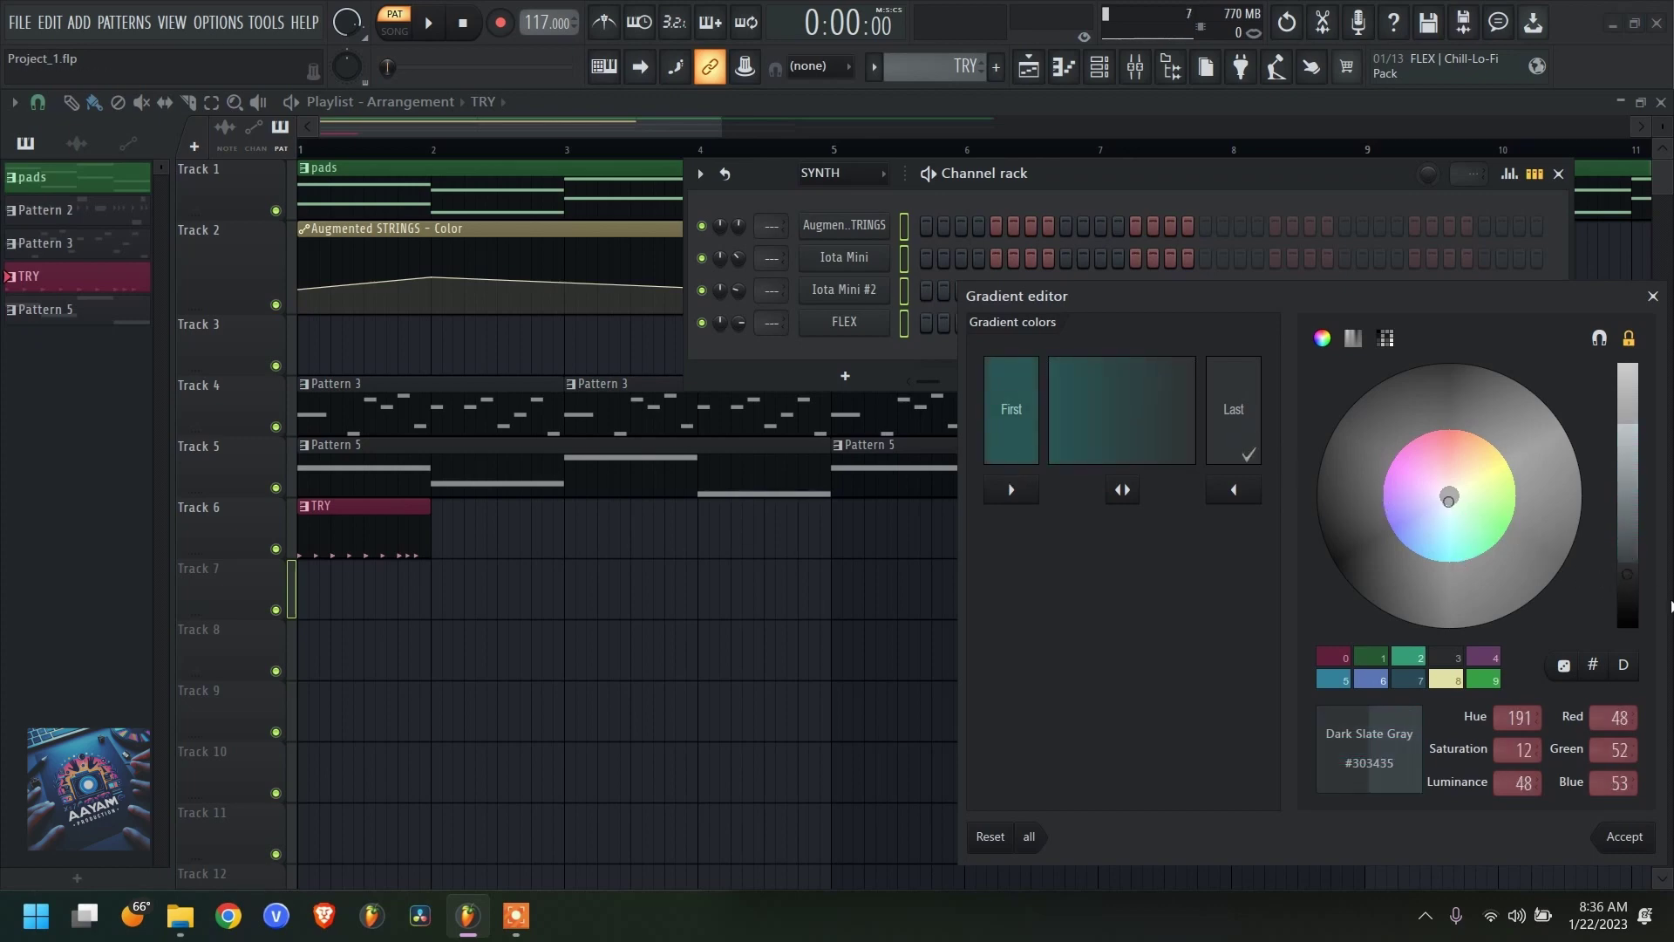
pyautogui.moveTo(1640, 573); pyautogui.dragTo(1639, 560)
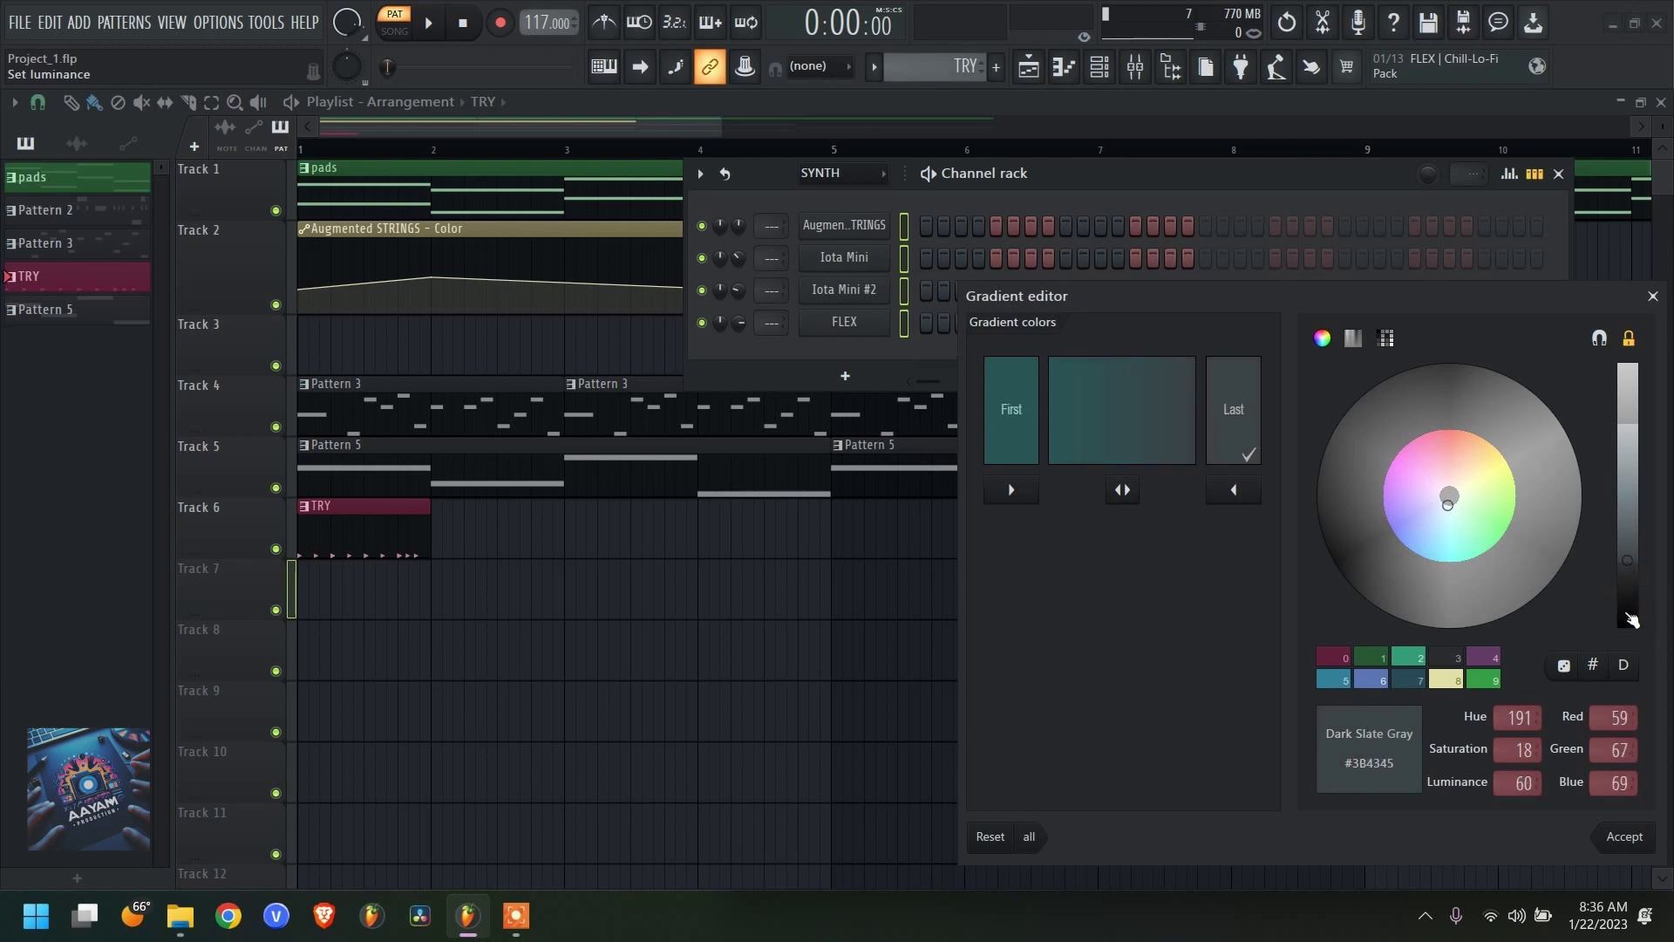
pyautogui.click(1636, 840)
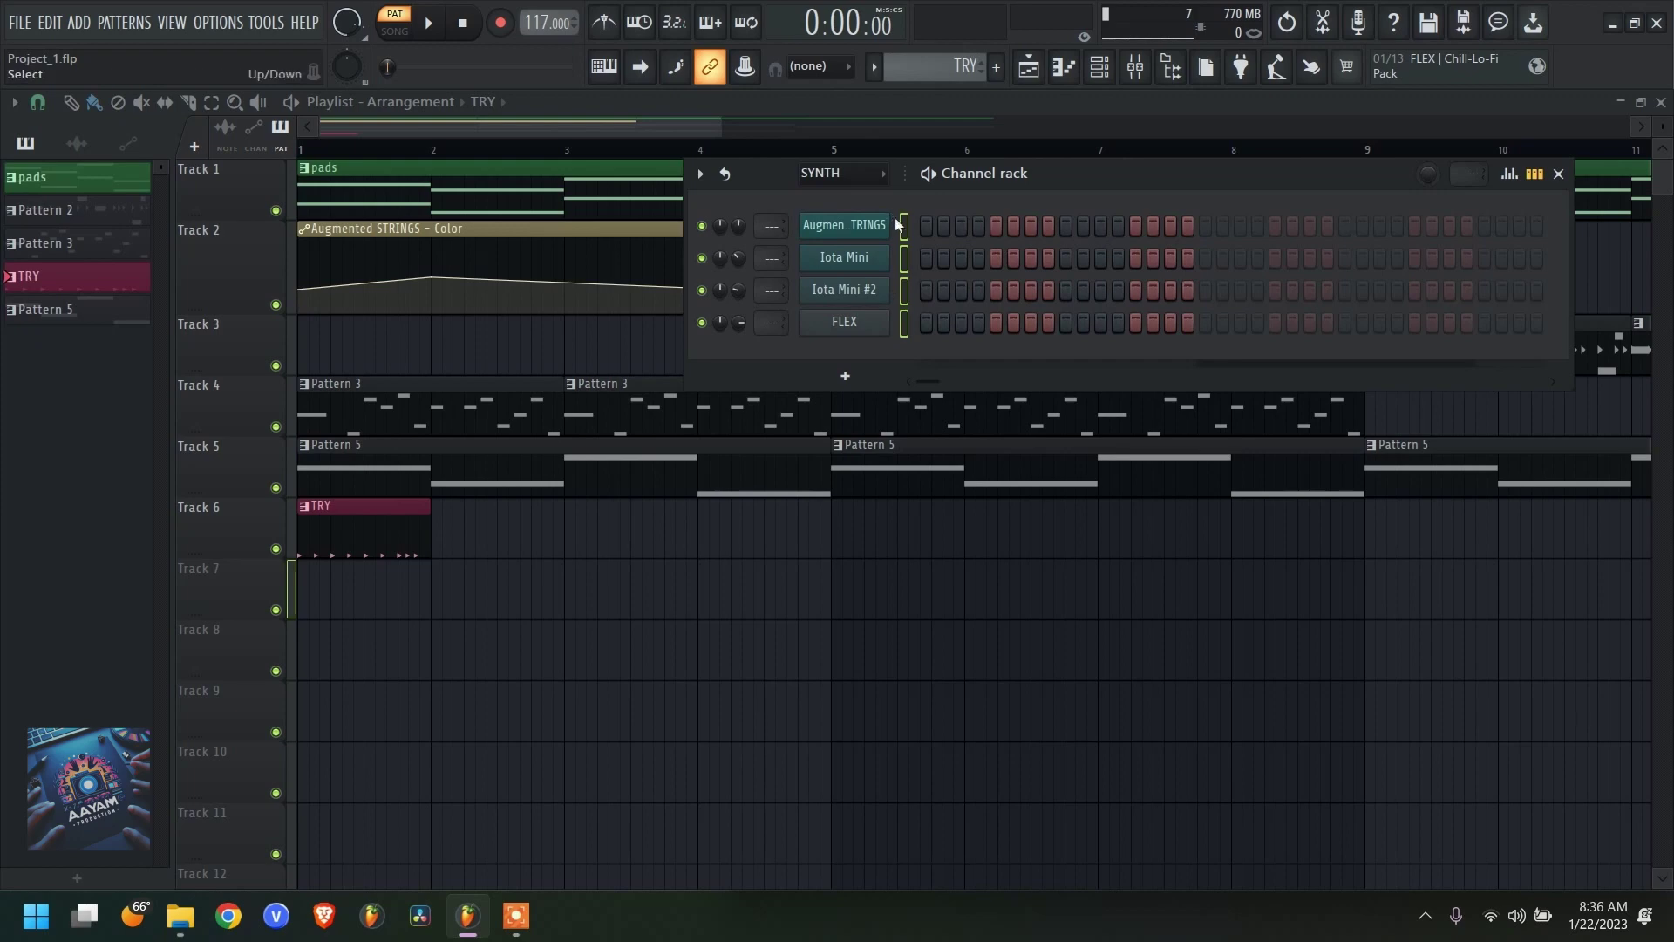
# - Color all six DRUMS channels with a gradient from chocolate brown #5E3521 to blue-teal, and close the channel rack
pyautogui.scroll(-1, 820, 173)
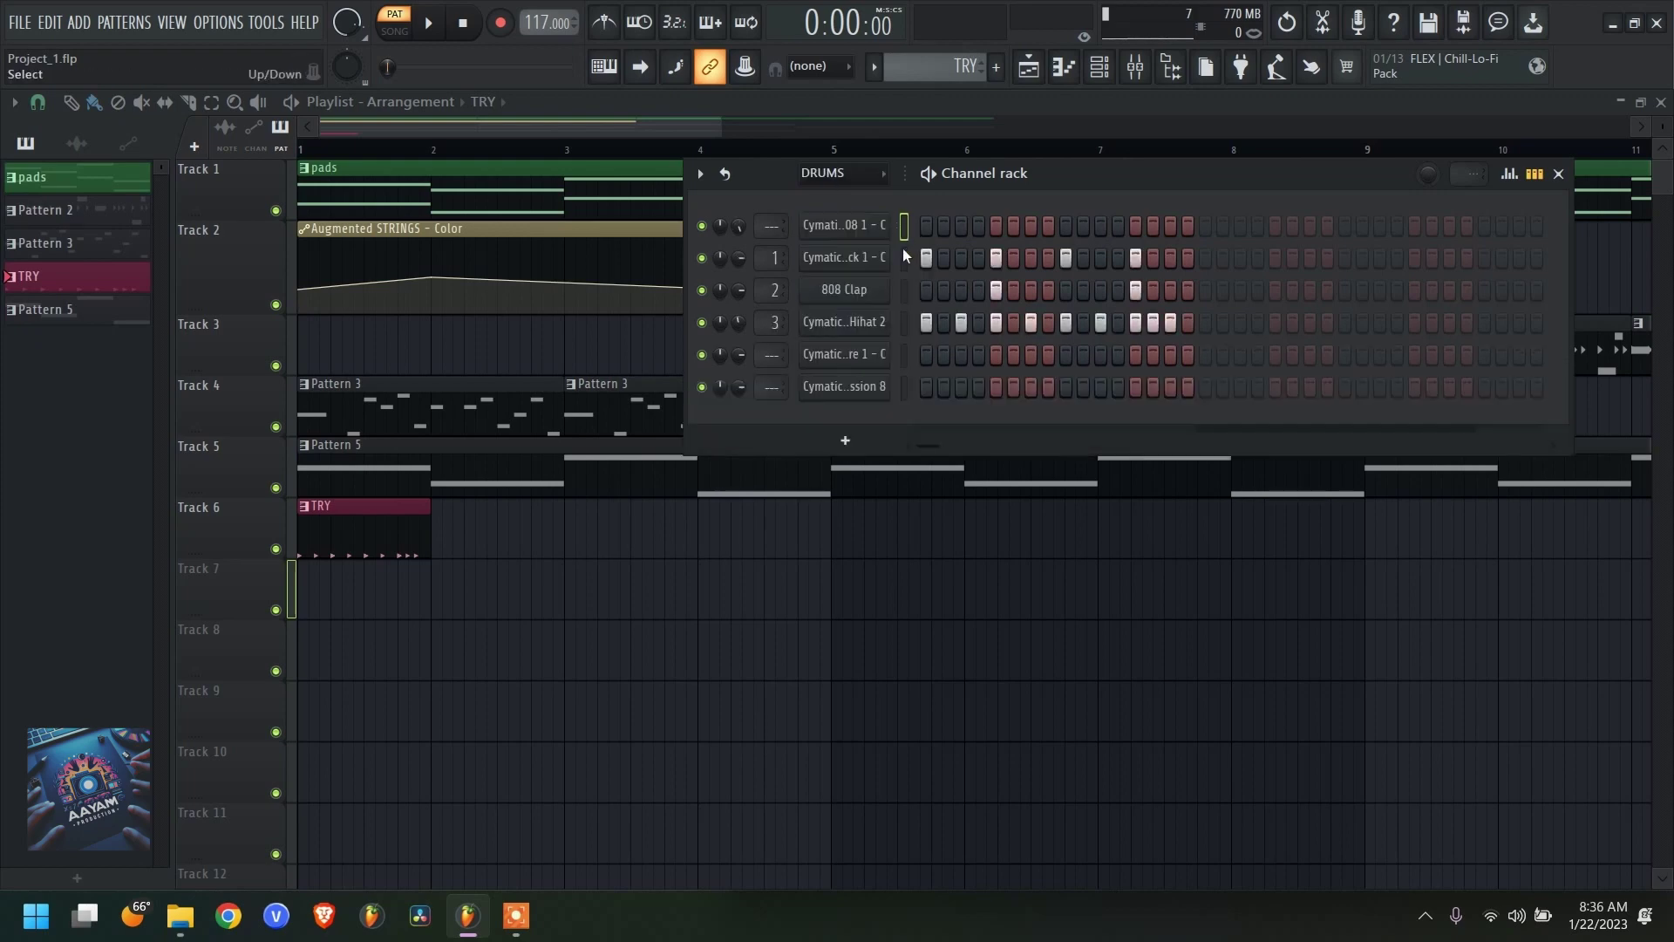
pyautogui.moveTo(904, 255); pyautogui.dragTo(926, 385)
pyautogui.click(699, 173)
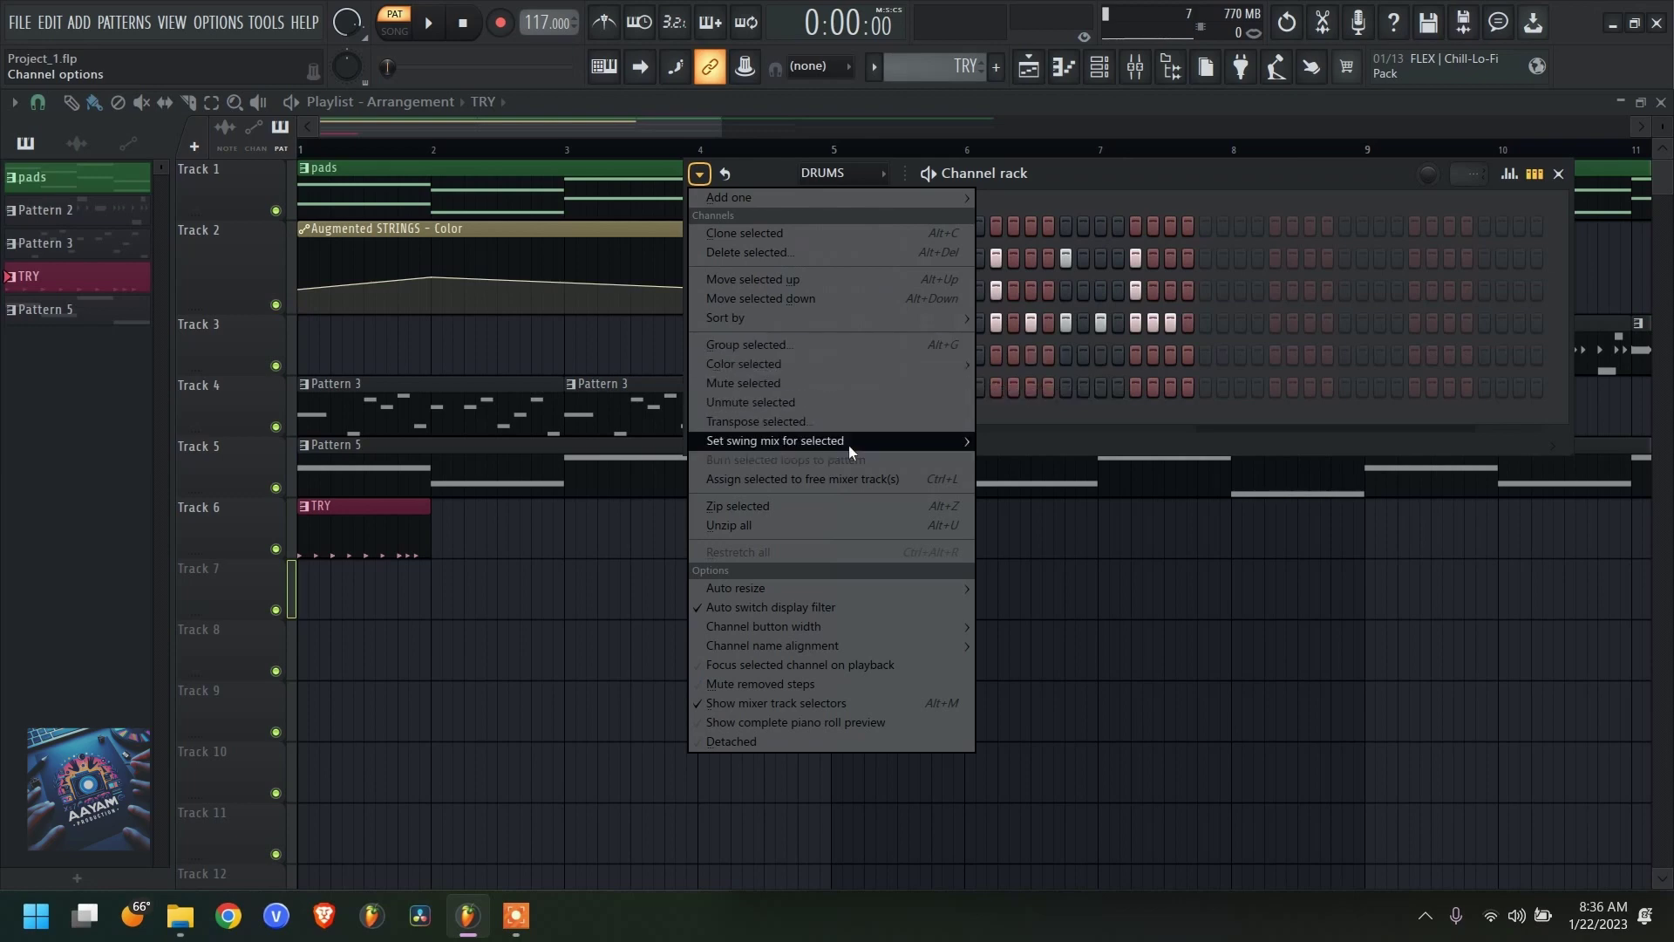
pyautogui.moveTo(848, 369)
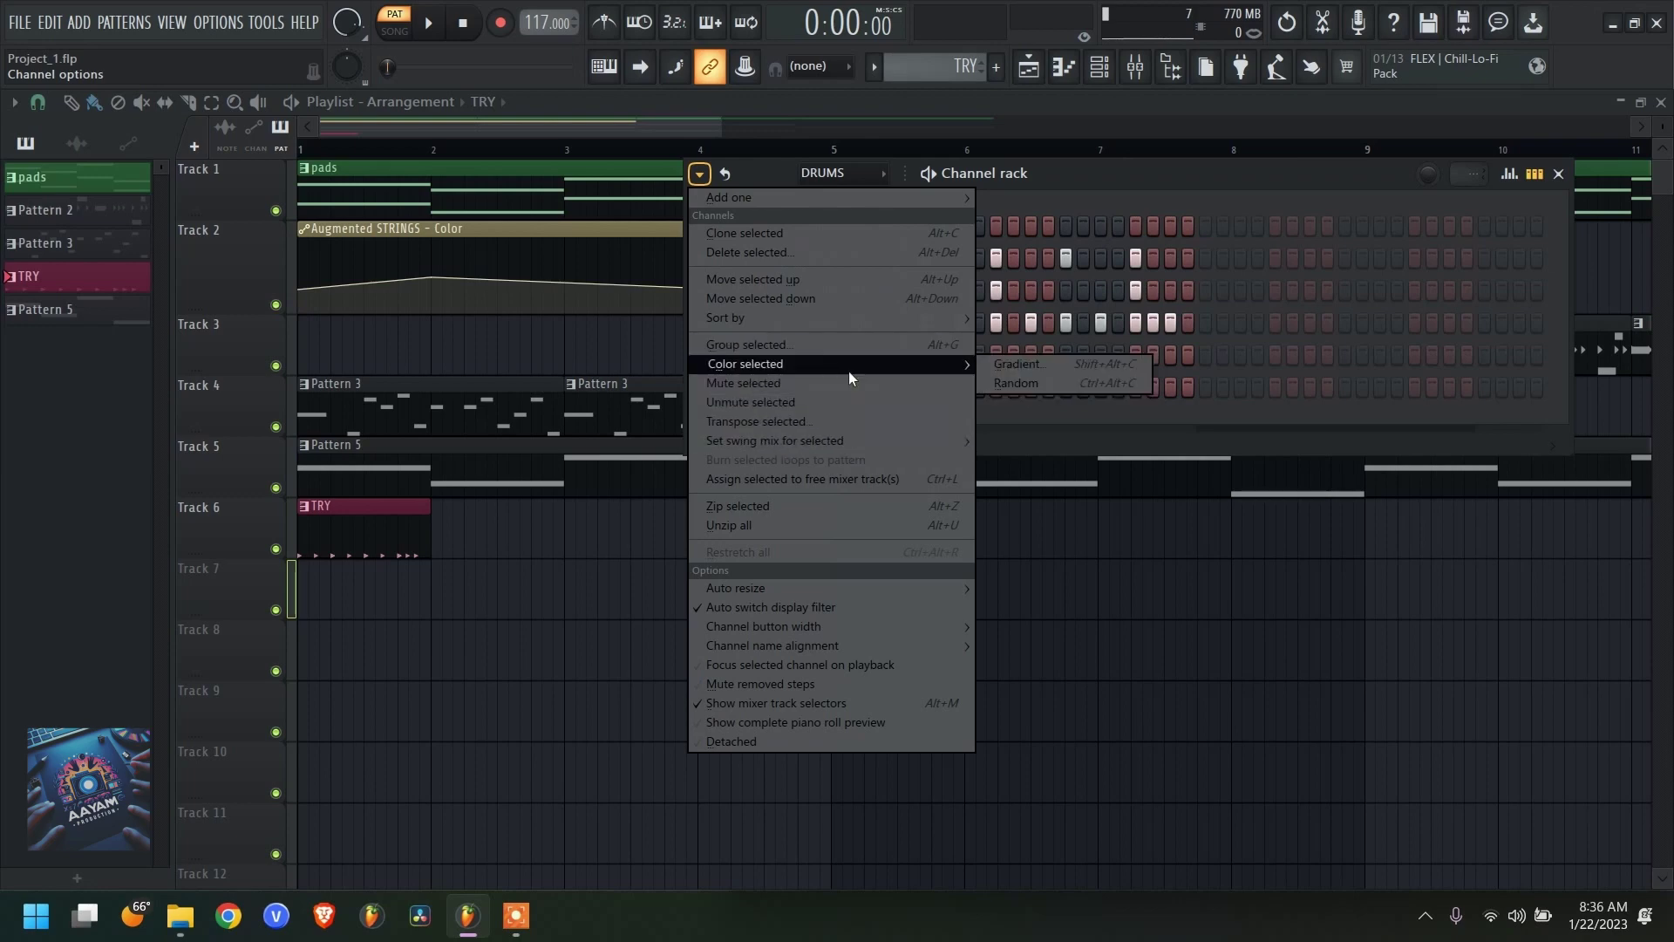
pyautogui.click(1006, 369)
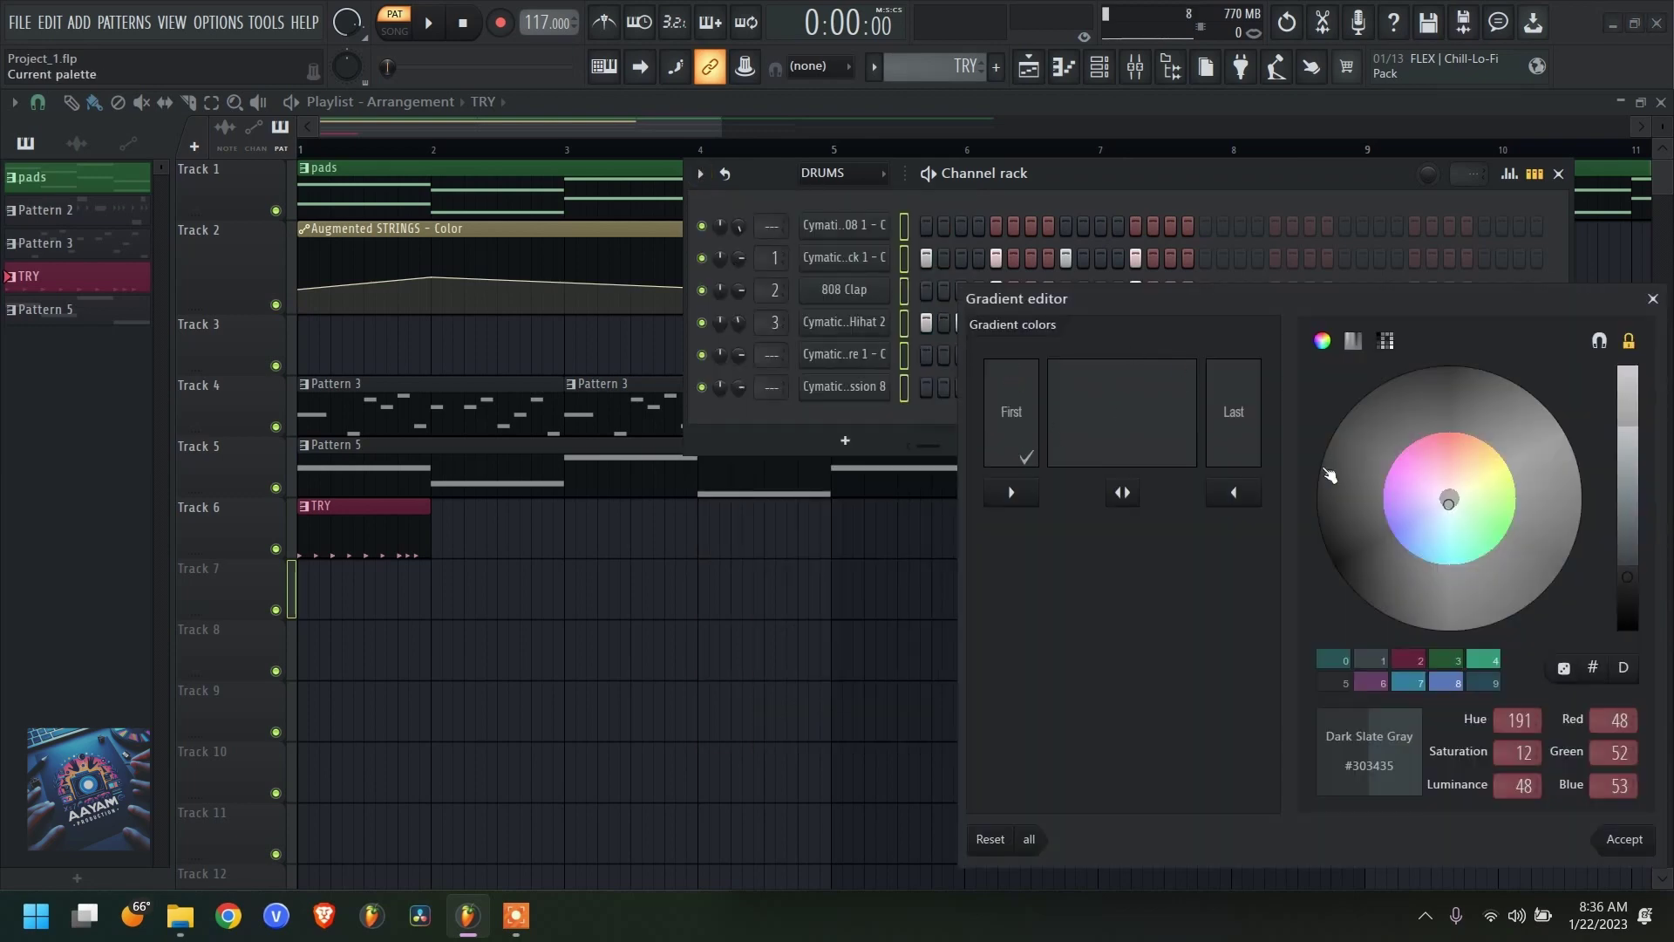
pyautogui.moveTo(1450, 499)
pyautogui.mouseDown()
pyautogui.moveTo(1463, 453)
pyautogui.moveTo(1453, 532)
pyautogui.moveTo(1430, 550)
pyautogui.moveTo(1443, 555)
pyautogui.moveTo(1468, 438)
pyautogui.mouseUp()
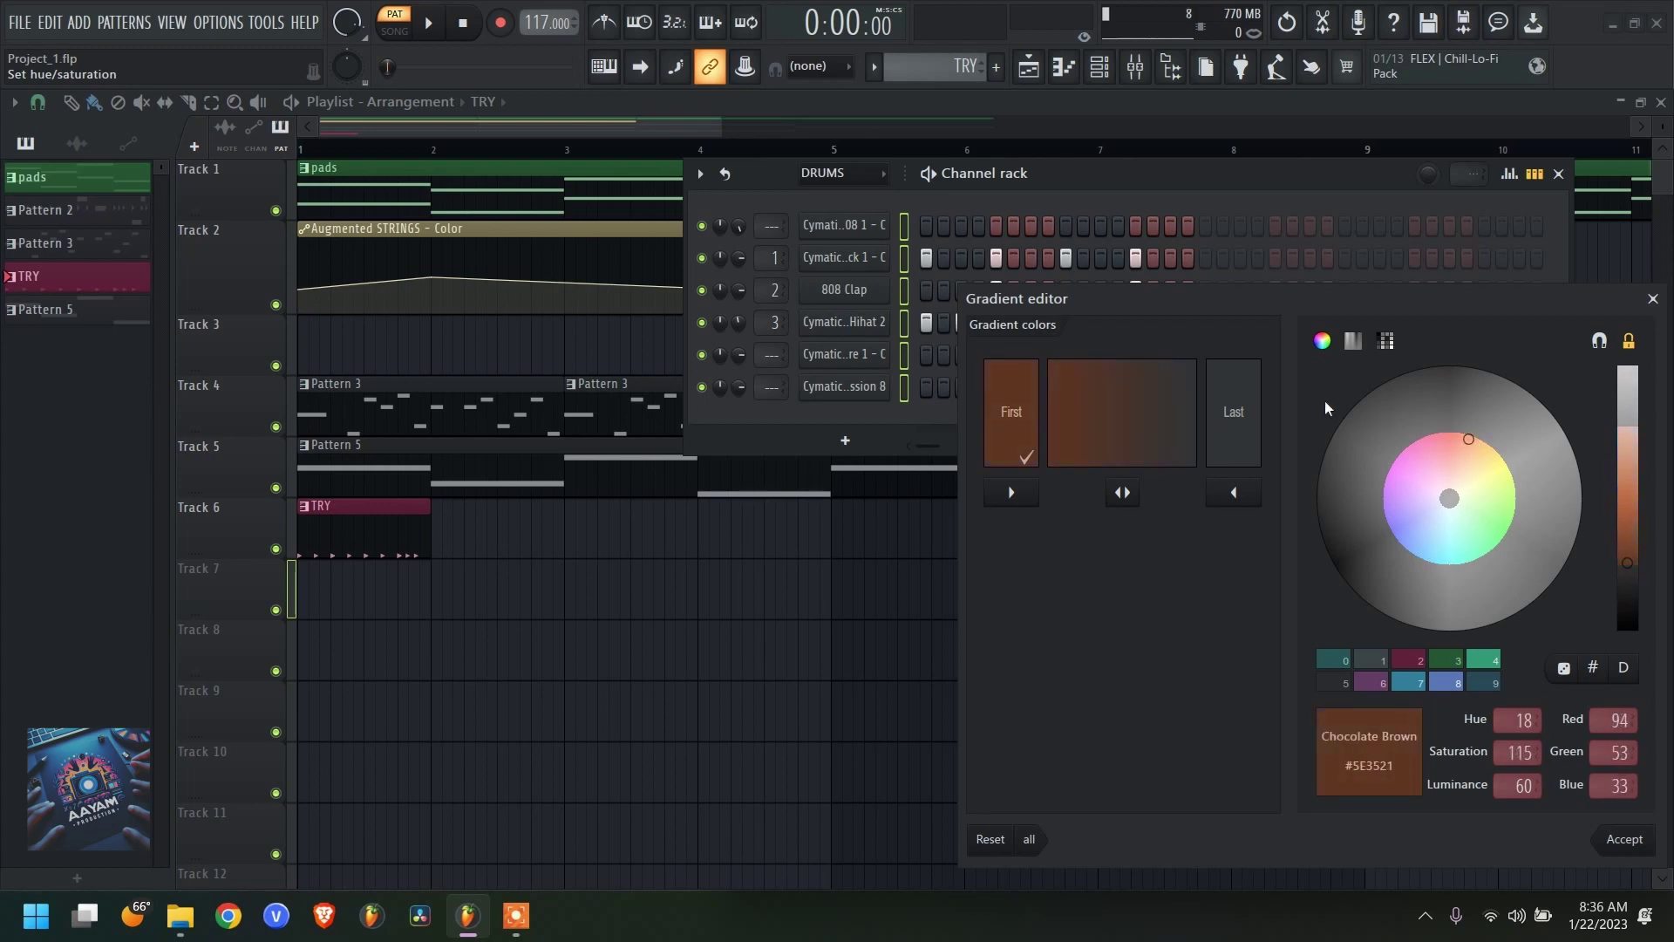
pyautogui.click(1233, 411)
pyautogui.moveTo(1446, 516)
pyautogui.mouseDown()
pyautogui.moveTo(1472, 548)
pyautogui.moveTo(1442, 551)
pyautogui.mouseUp()
pyautogui.click(1624, 840)
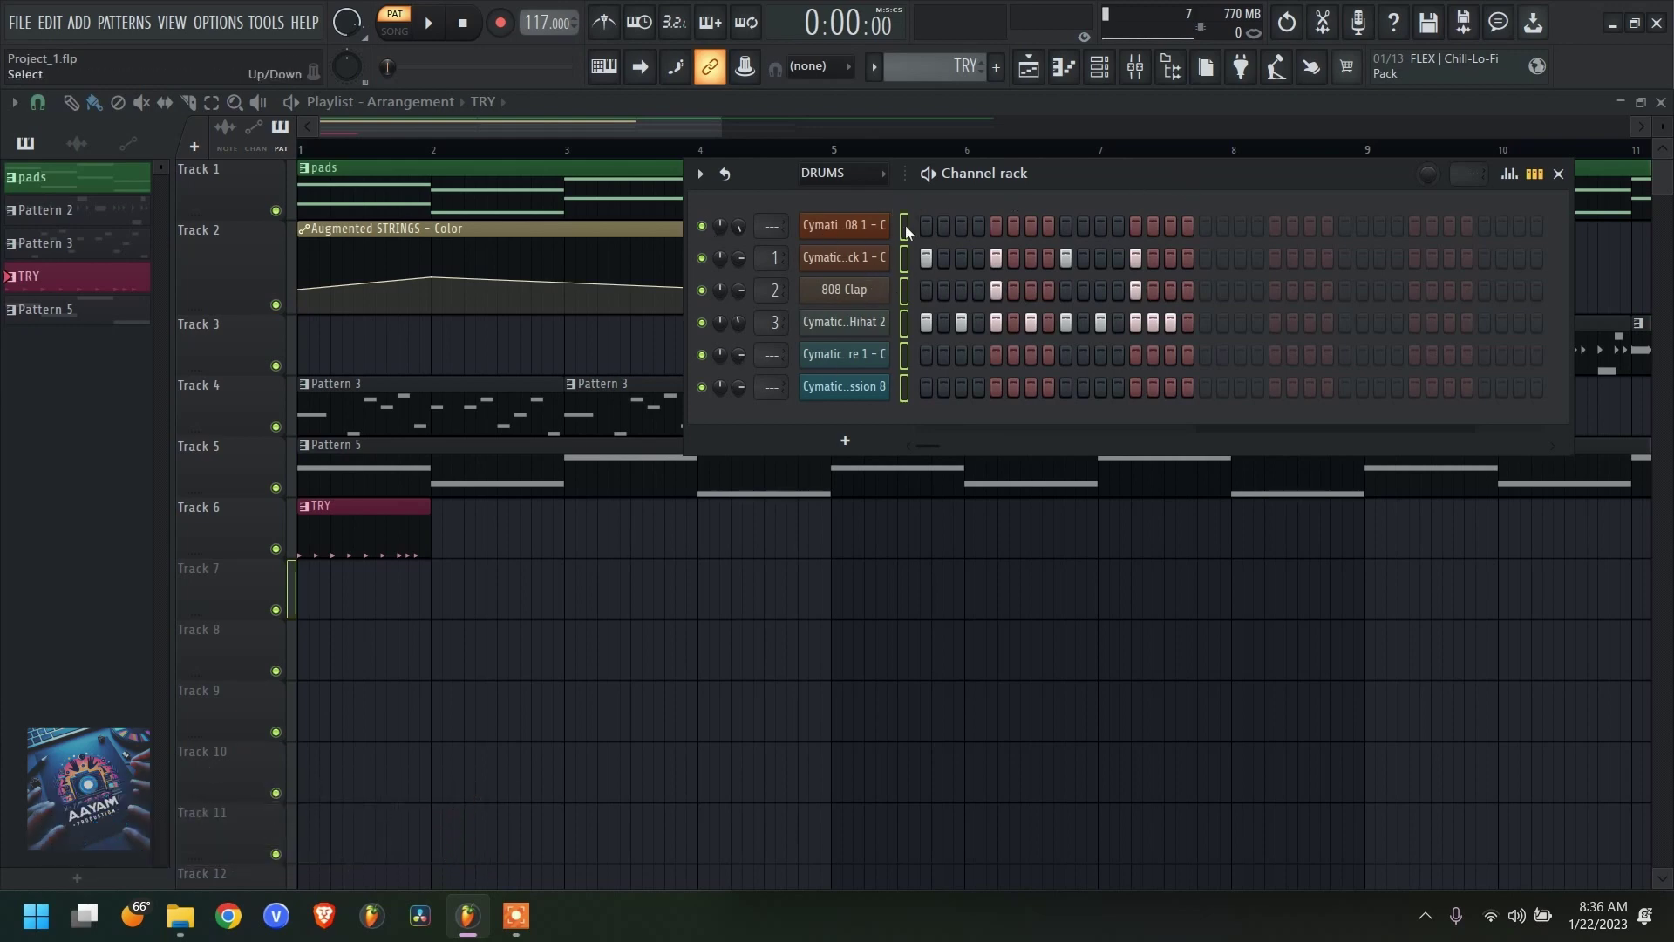
pyautogui.click(1559, 174)
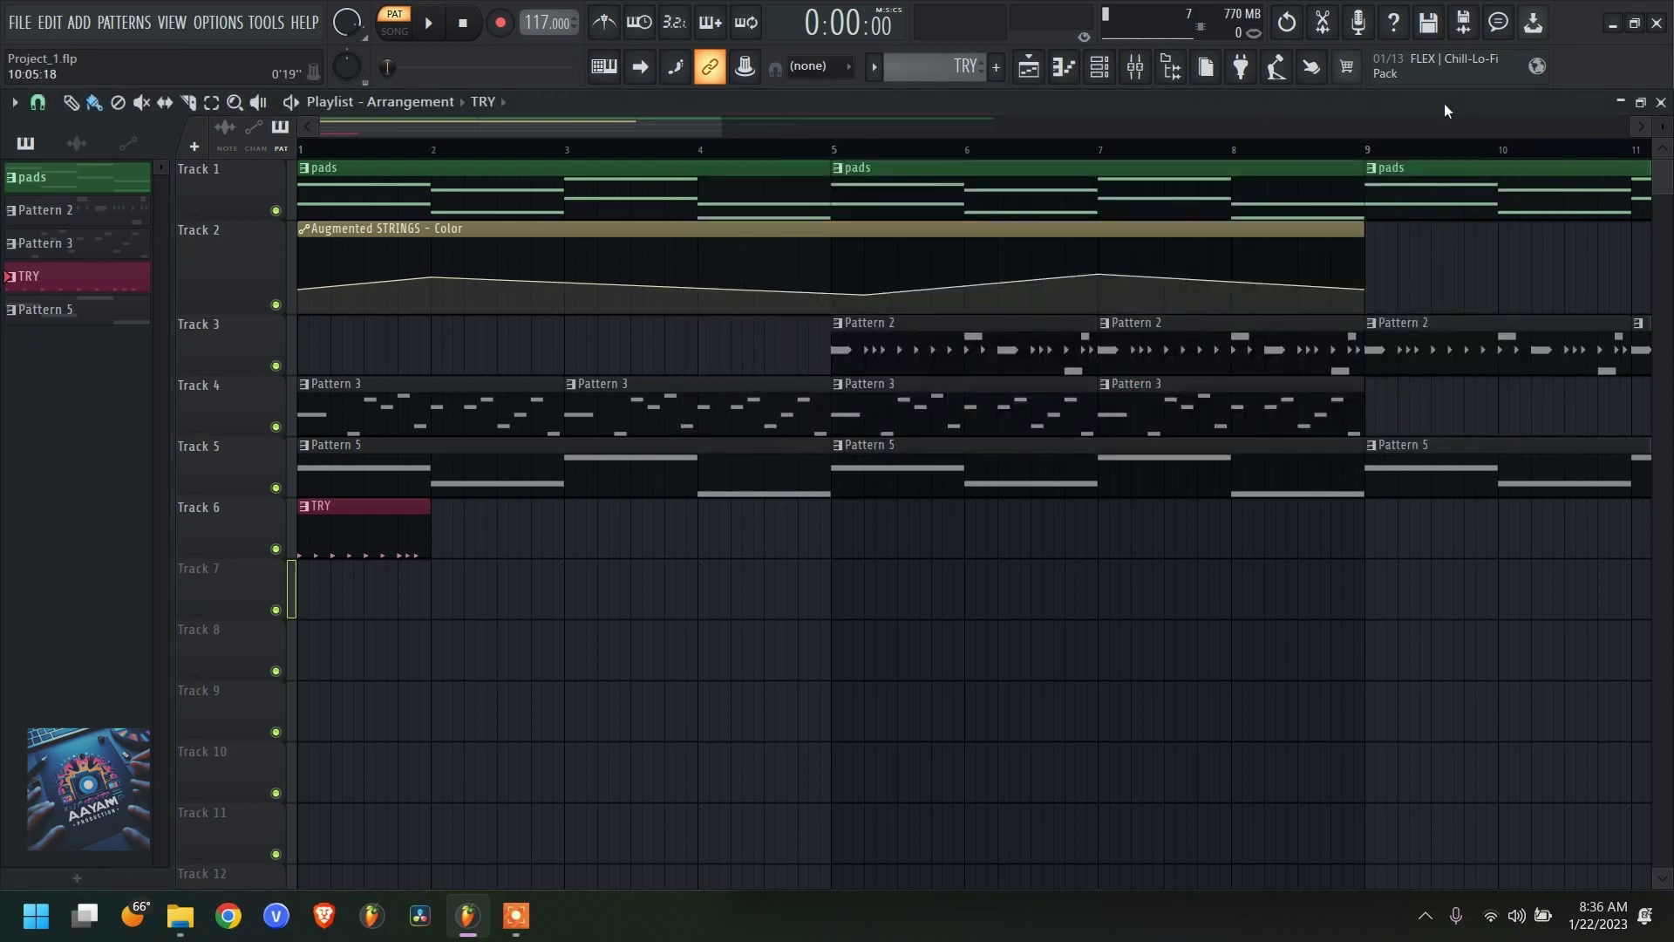
# - Select Pattern 5 as the active pattern and play it briefly to audition it
pyautogui.click(949, 66)
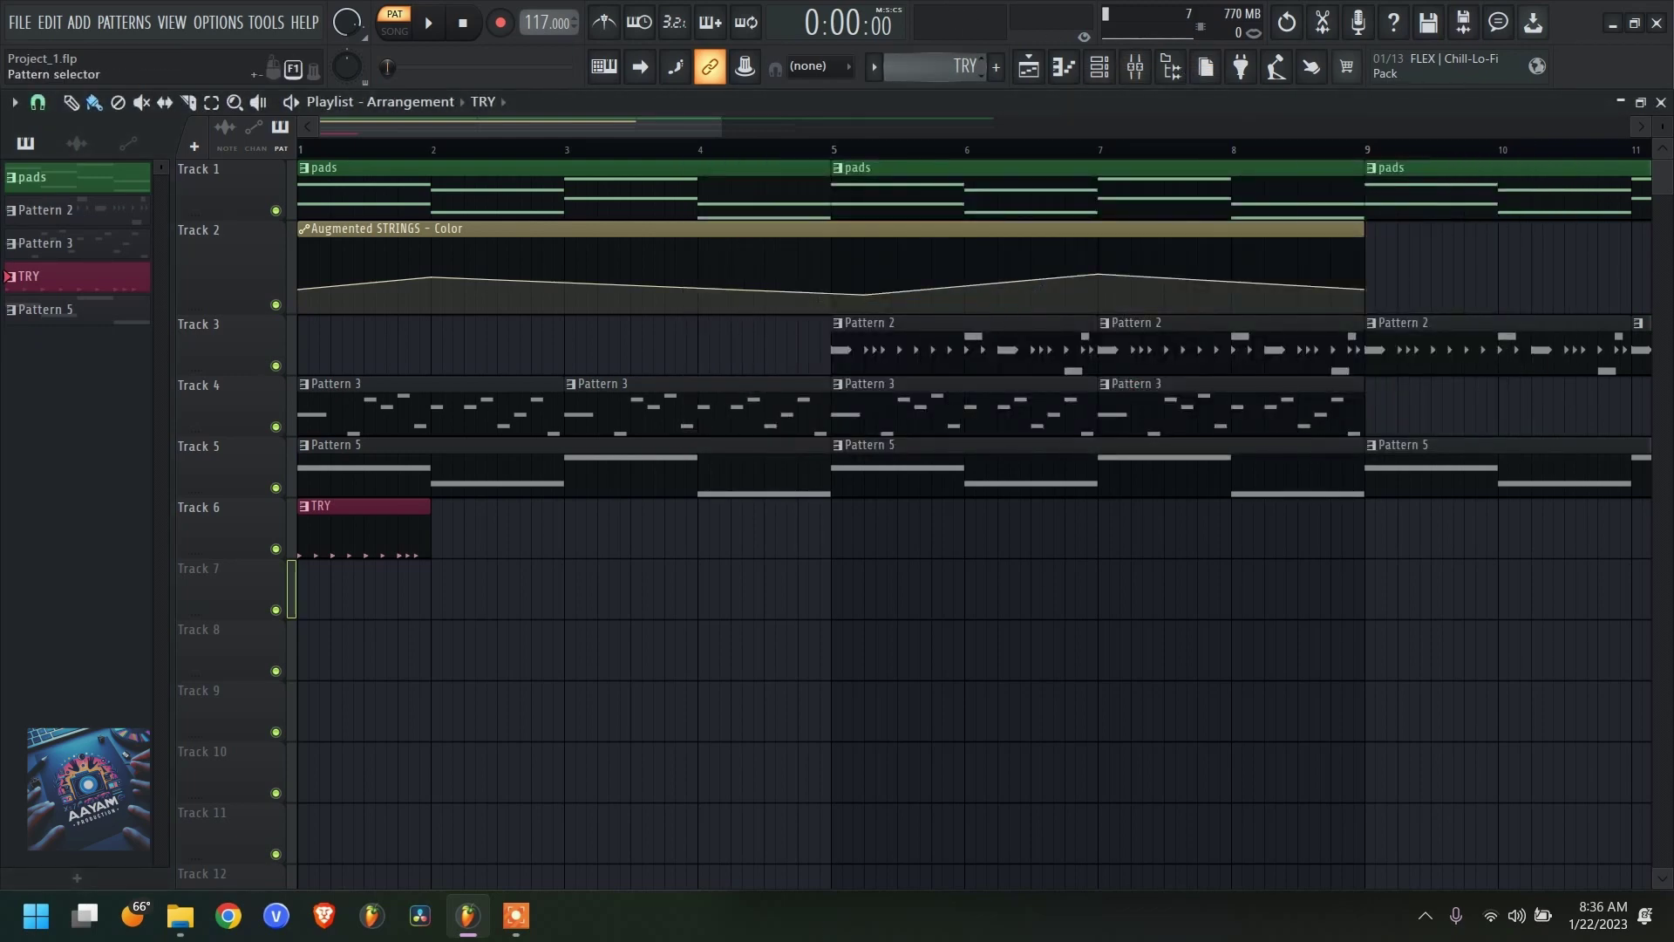
pyautogui.click(927, 63)
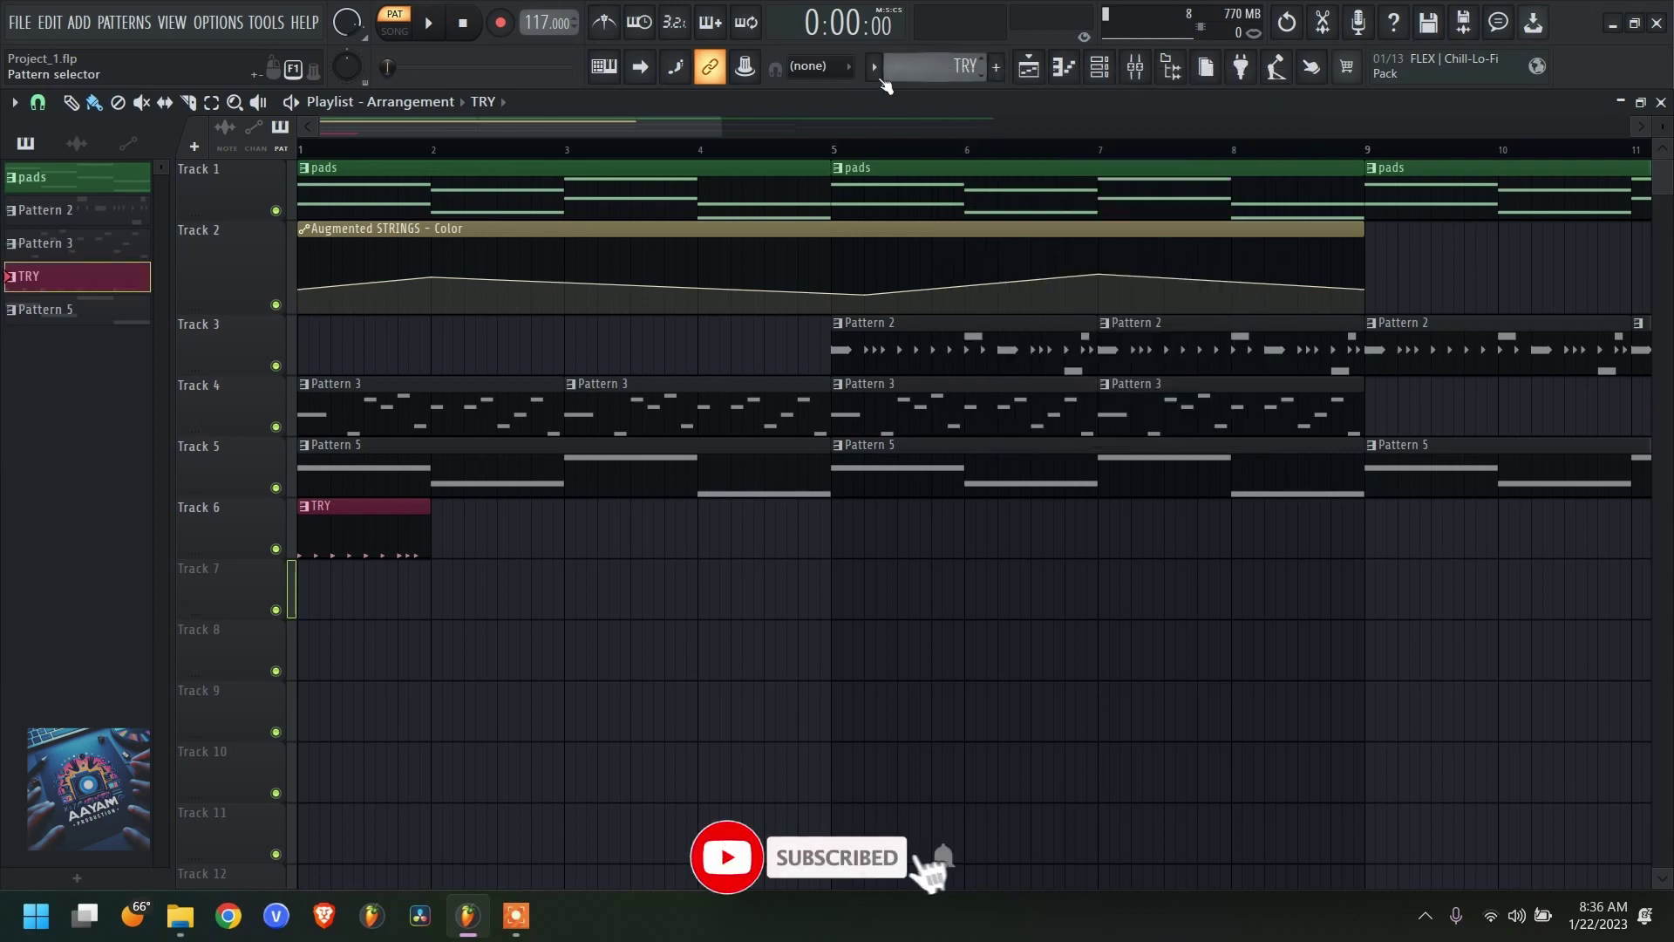
pyautogui.click(68, 312)
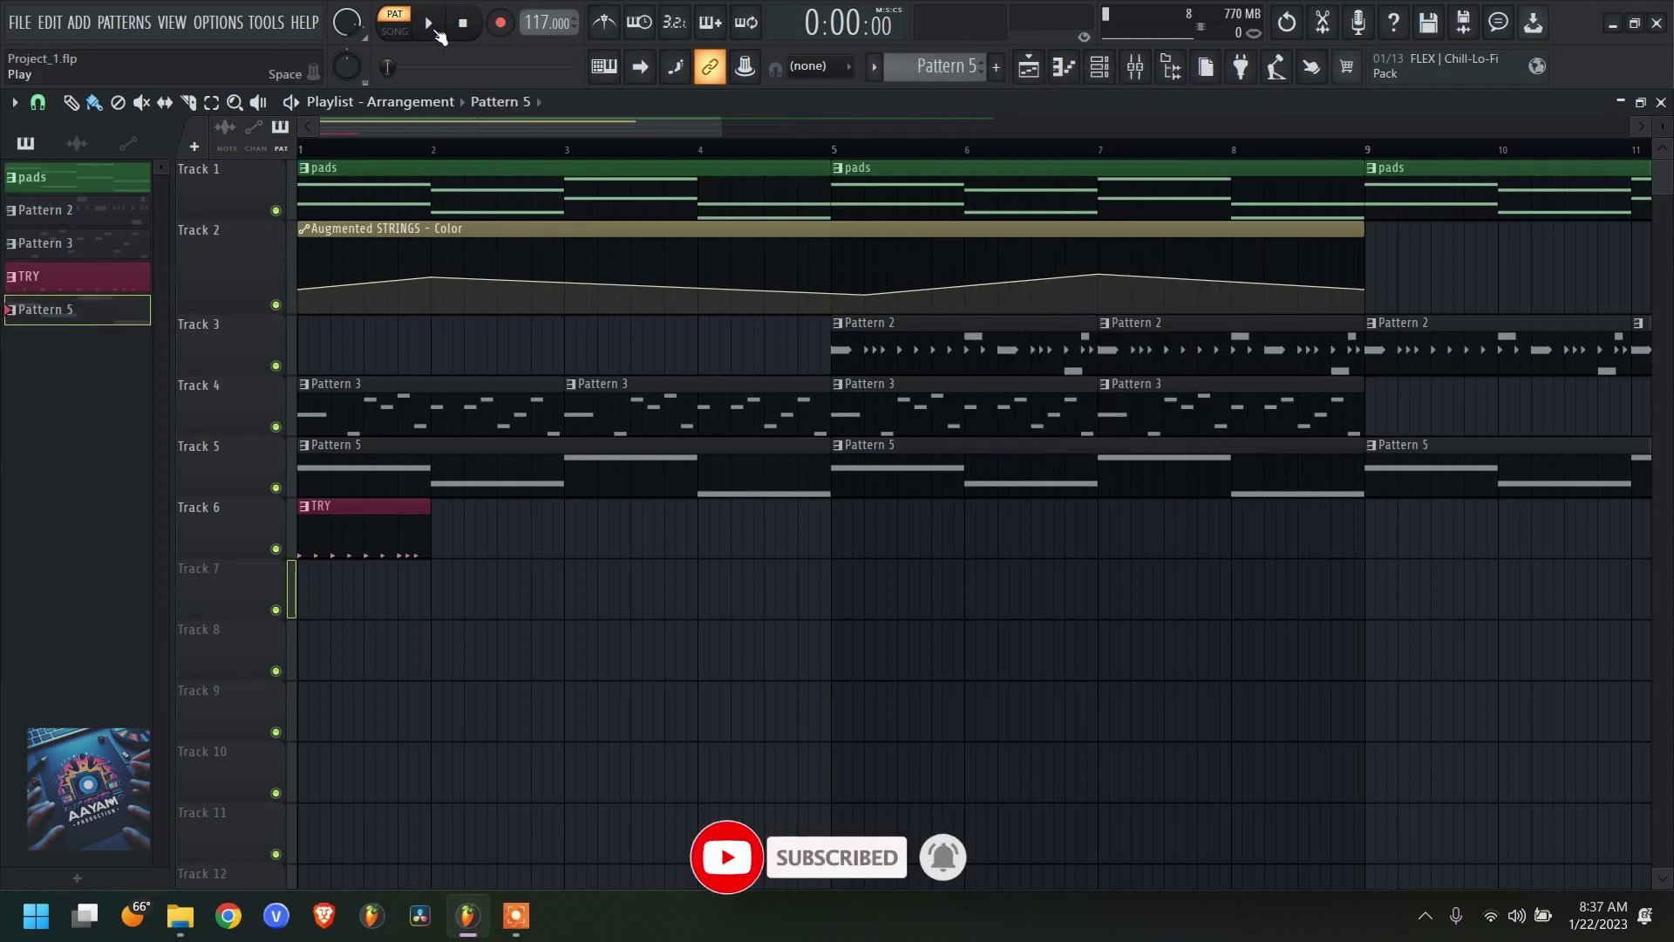
pyautogui.click(428, 22)
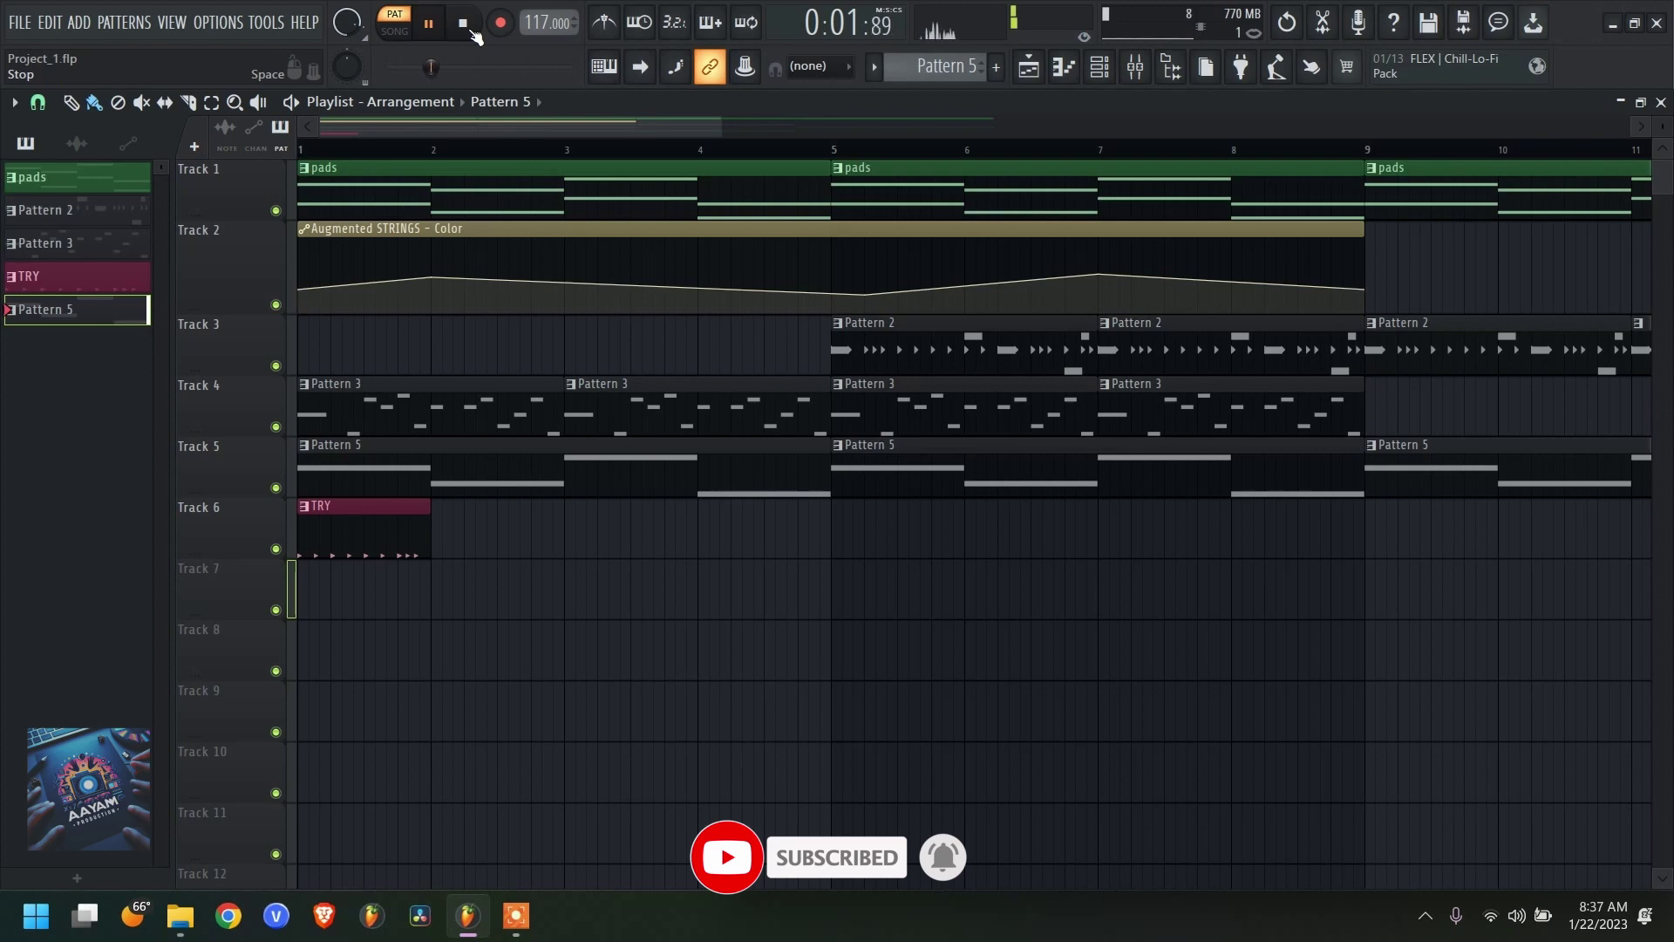
pyautogui.click(467, 27)
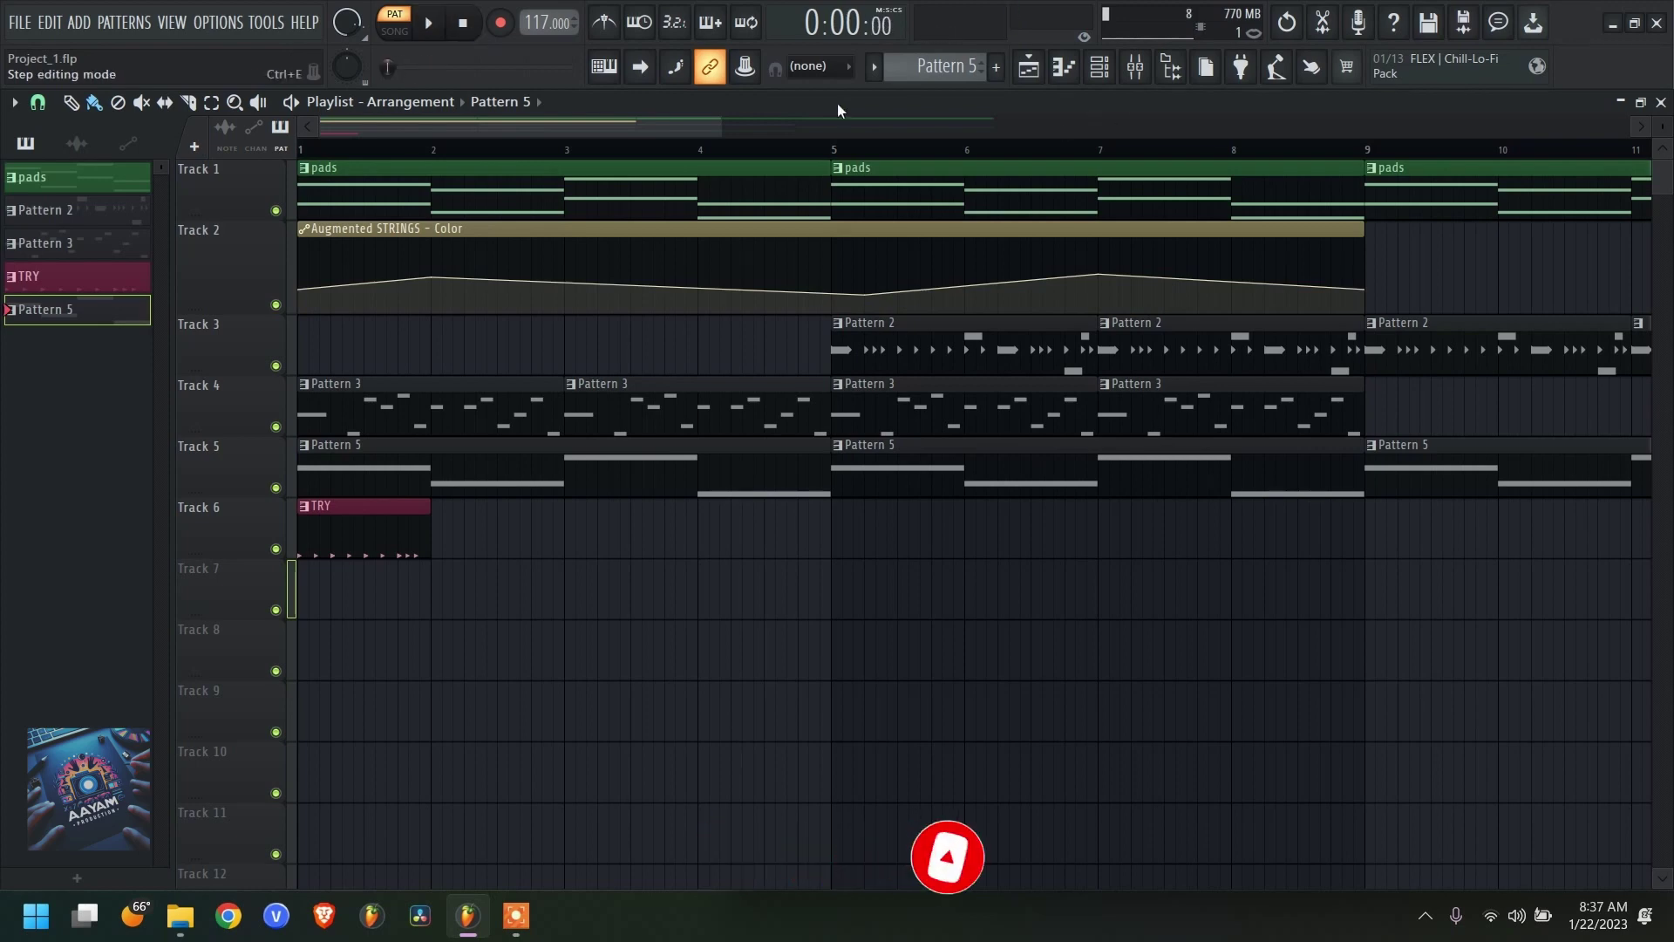
# - Rename Pattern 5 as SUB BASS and give it a purple color
pyautogui.click(950, 68)
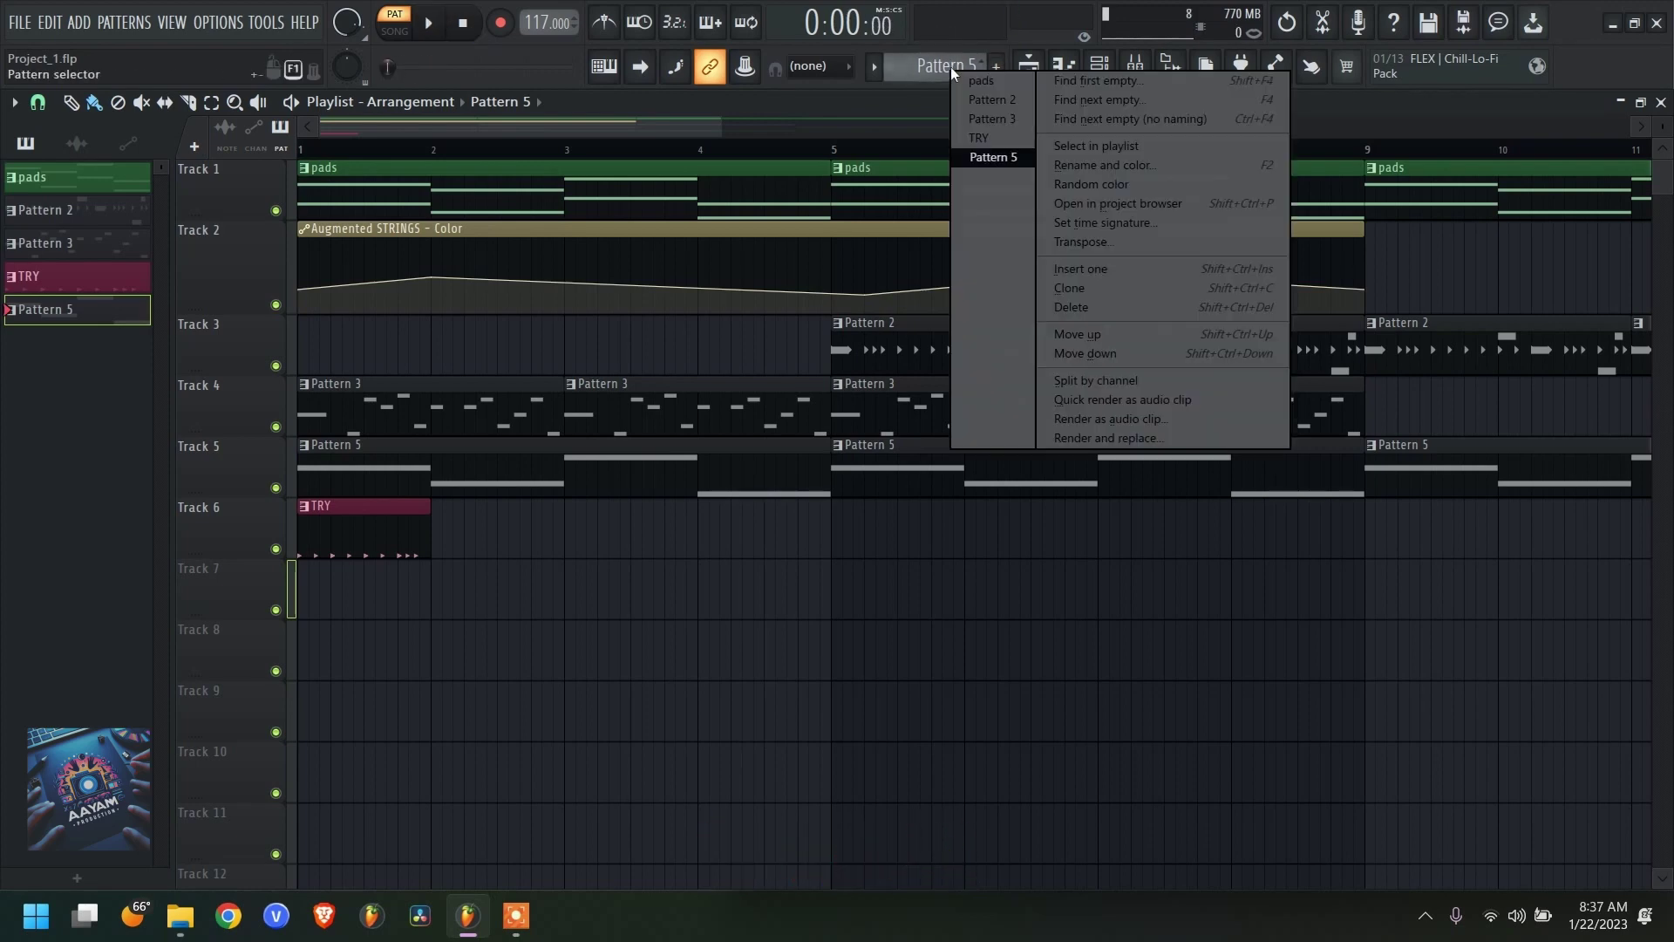
pyautogui.click(1128, 165)
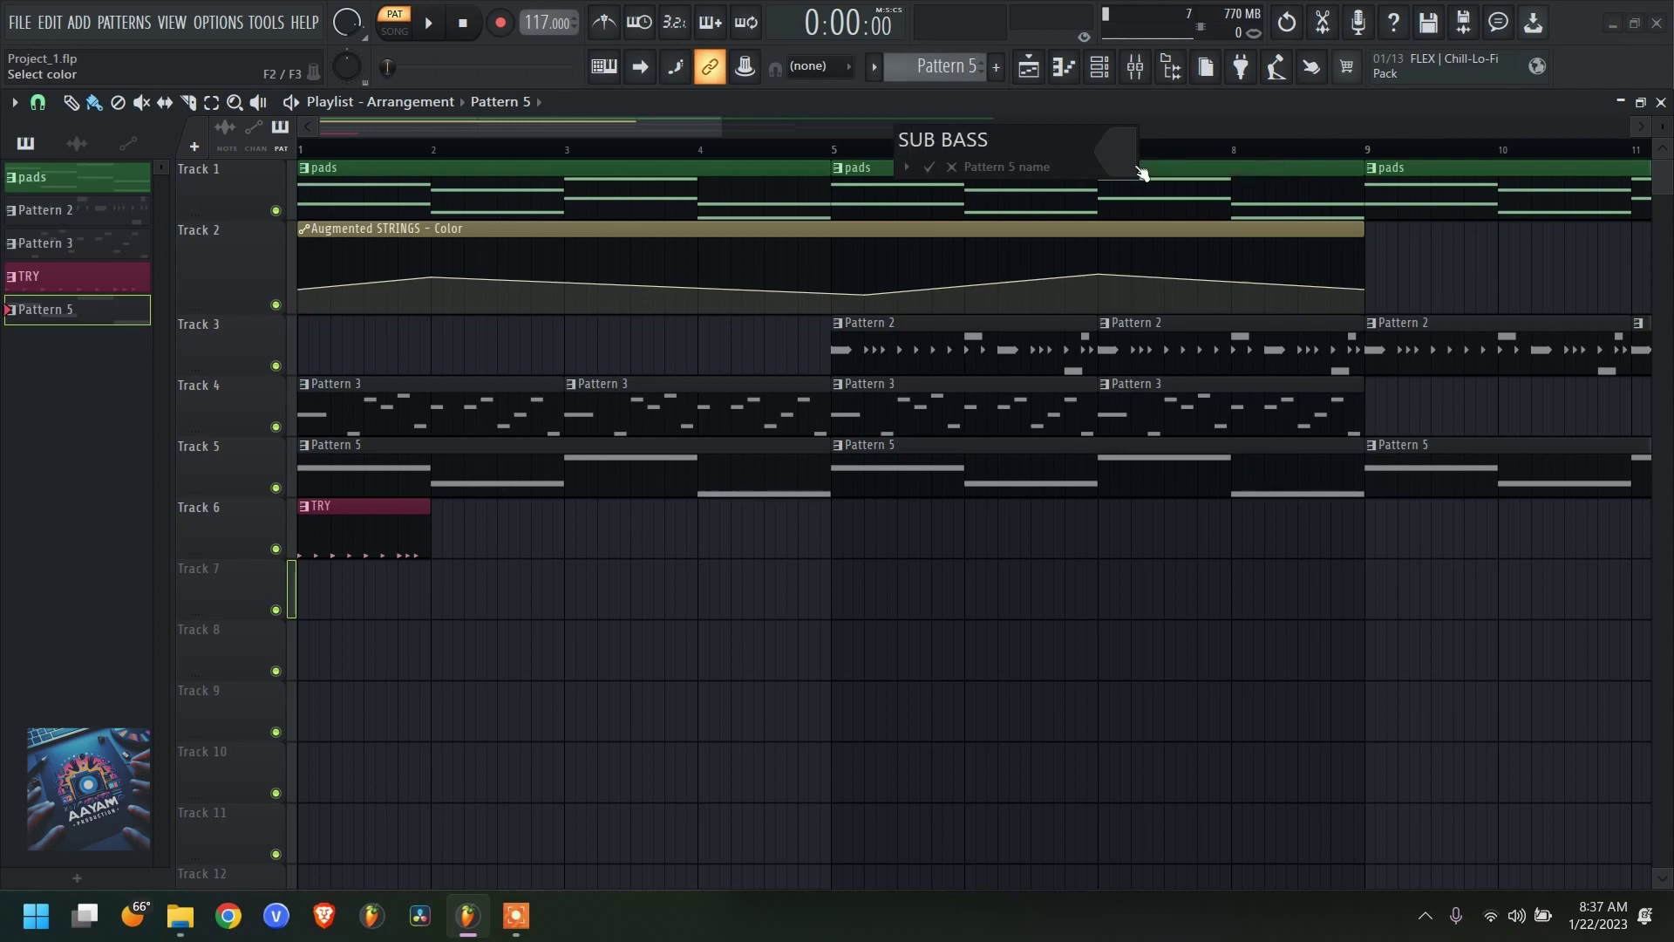
pyautogui.click(1127, 167)
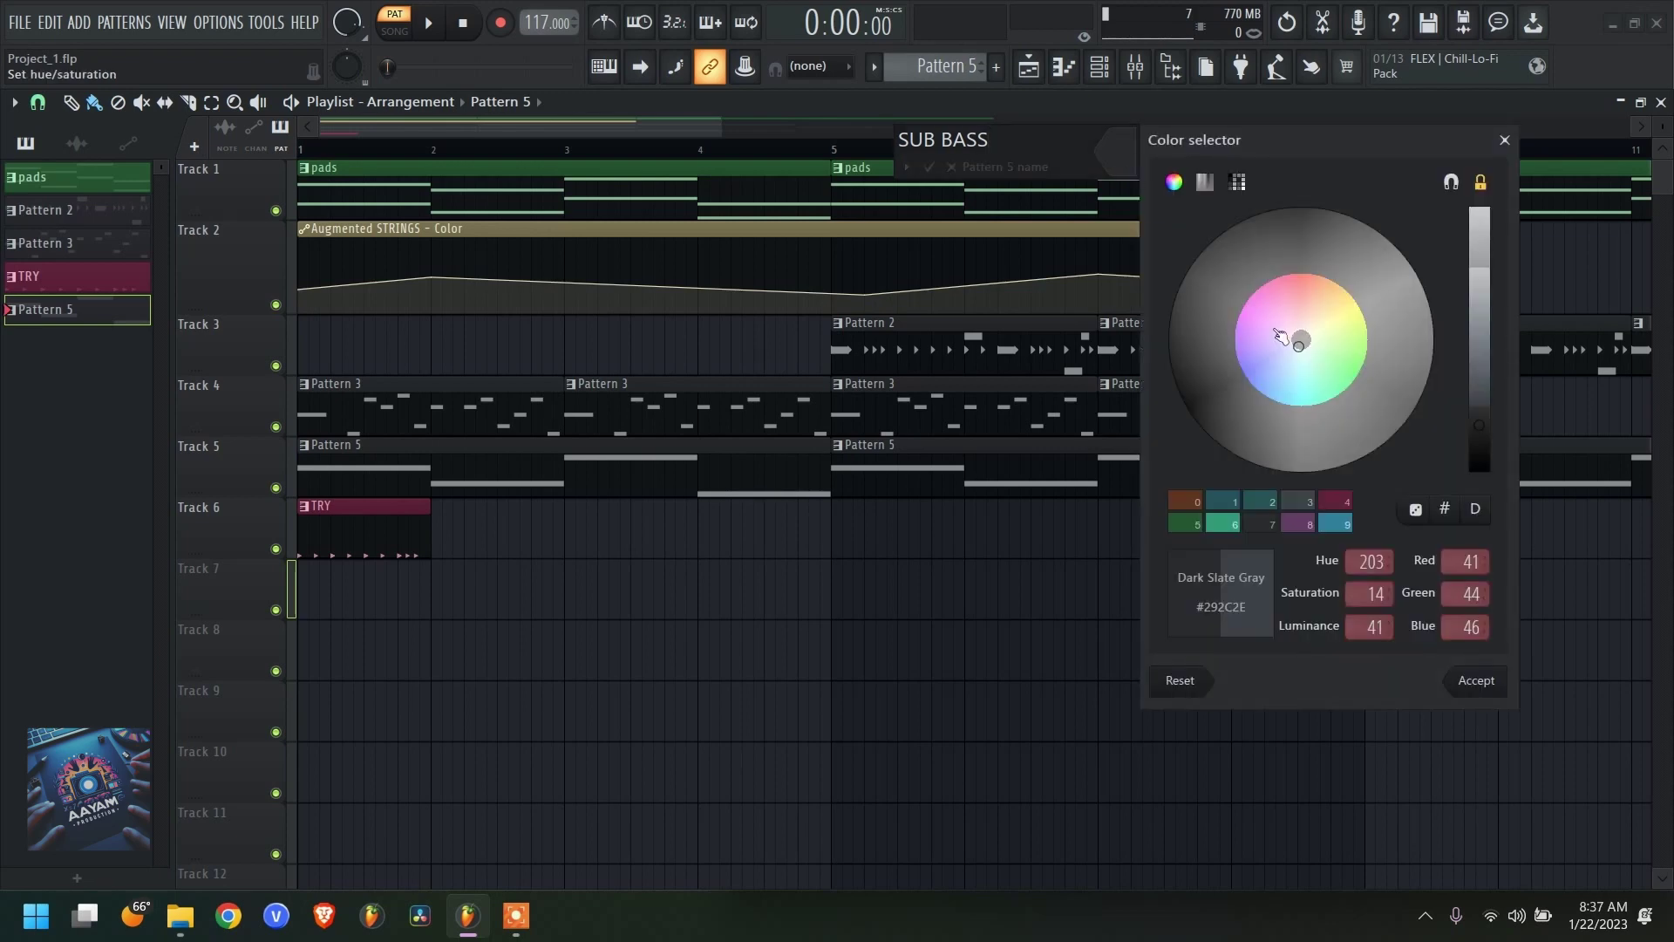
pyautogui.moveTo(1291, 314)
pyautogui.mouseDown()
pyautogui.moveTo(1295, 277)
pyautogui.moveTo(1261, 316)
pyautogui.mouseUp()
pyautogui.click(1452, 691)
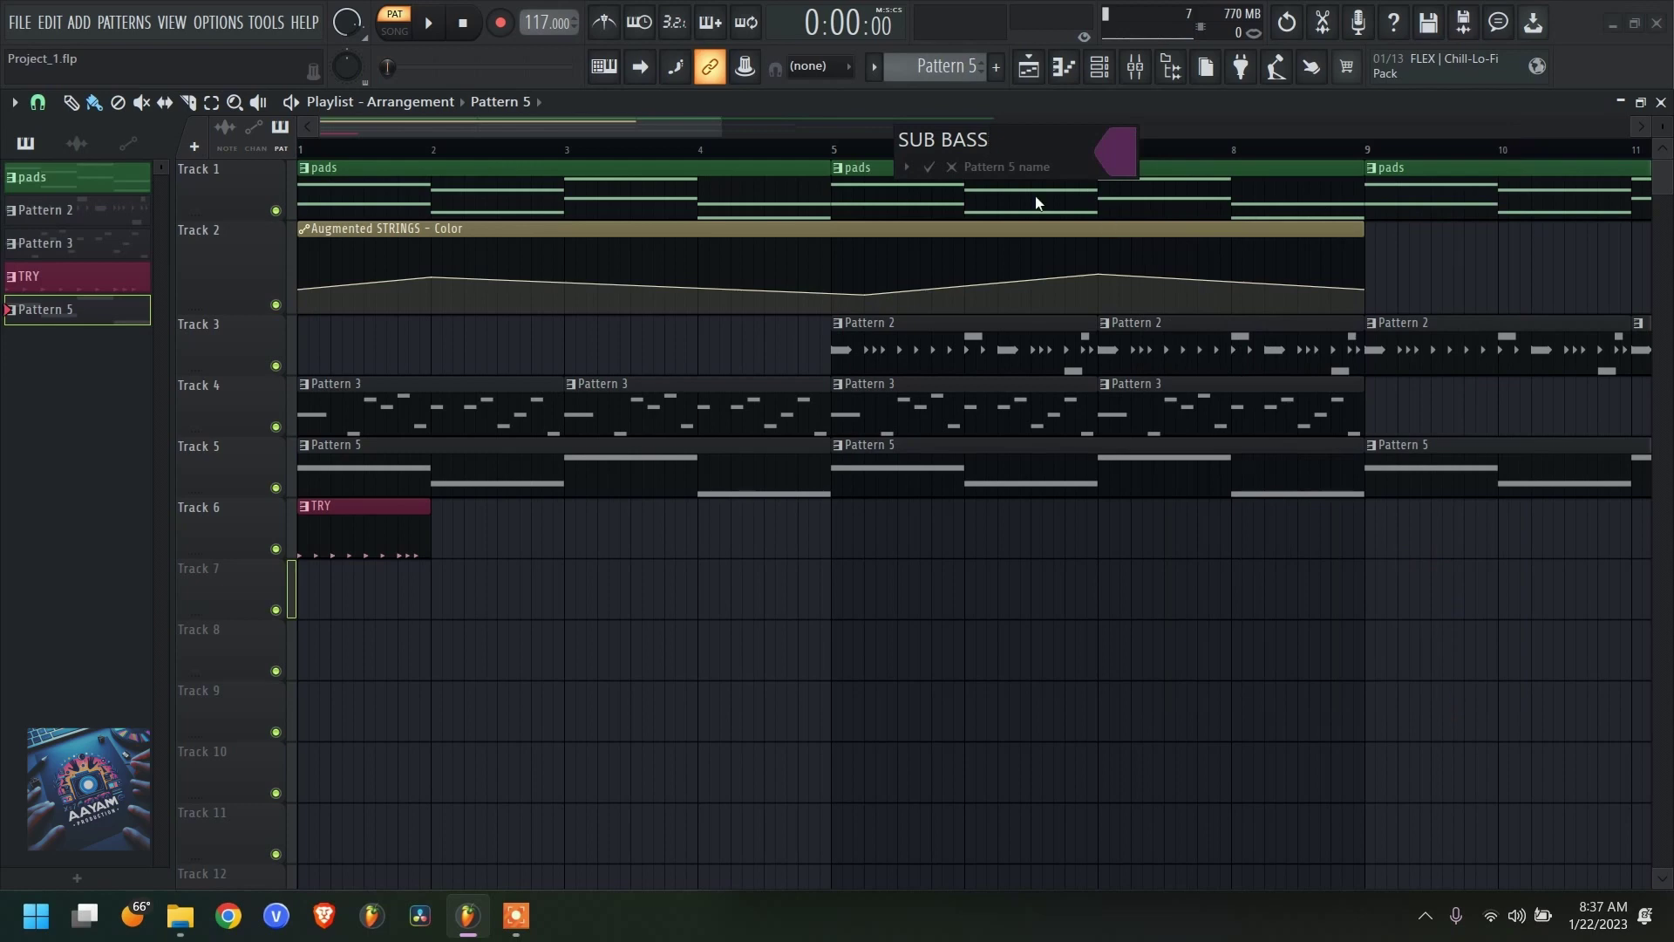
pyautogui.click(928, 167)
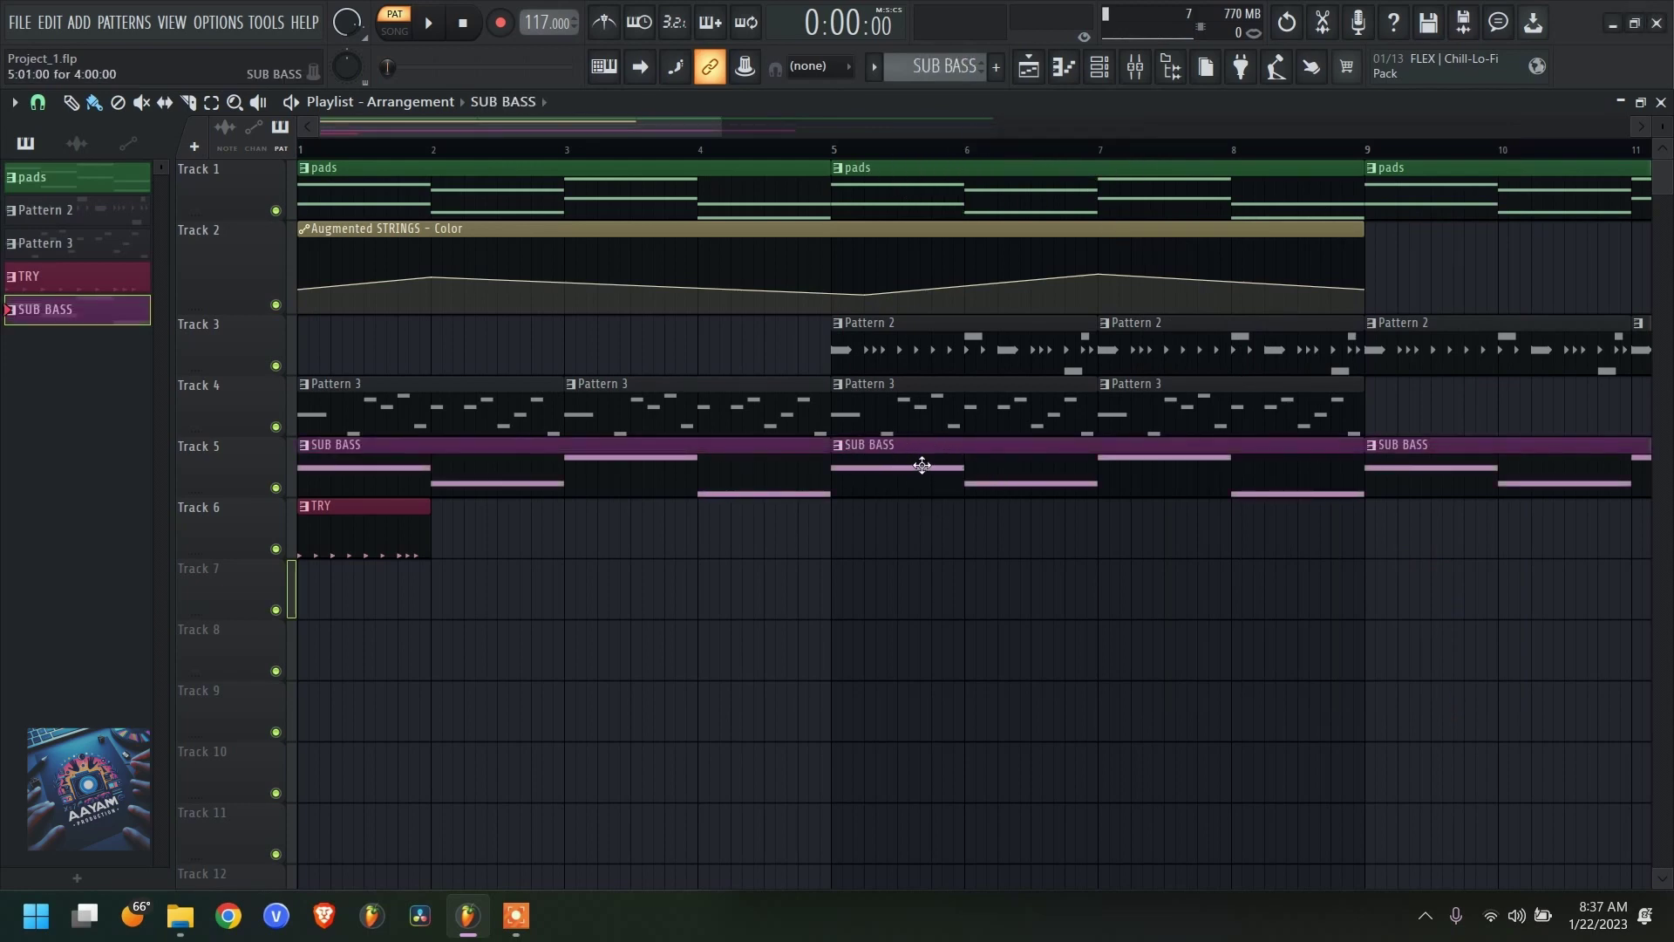
# - Display the channel rack and filter it to the DRUMS channels
pyautogui.press('F6')
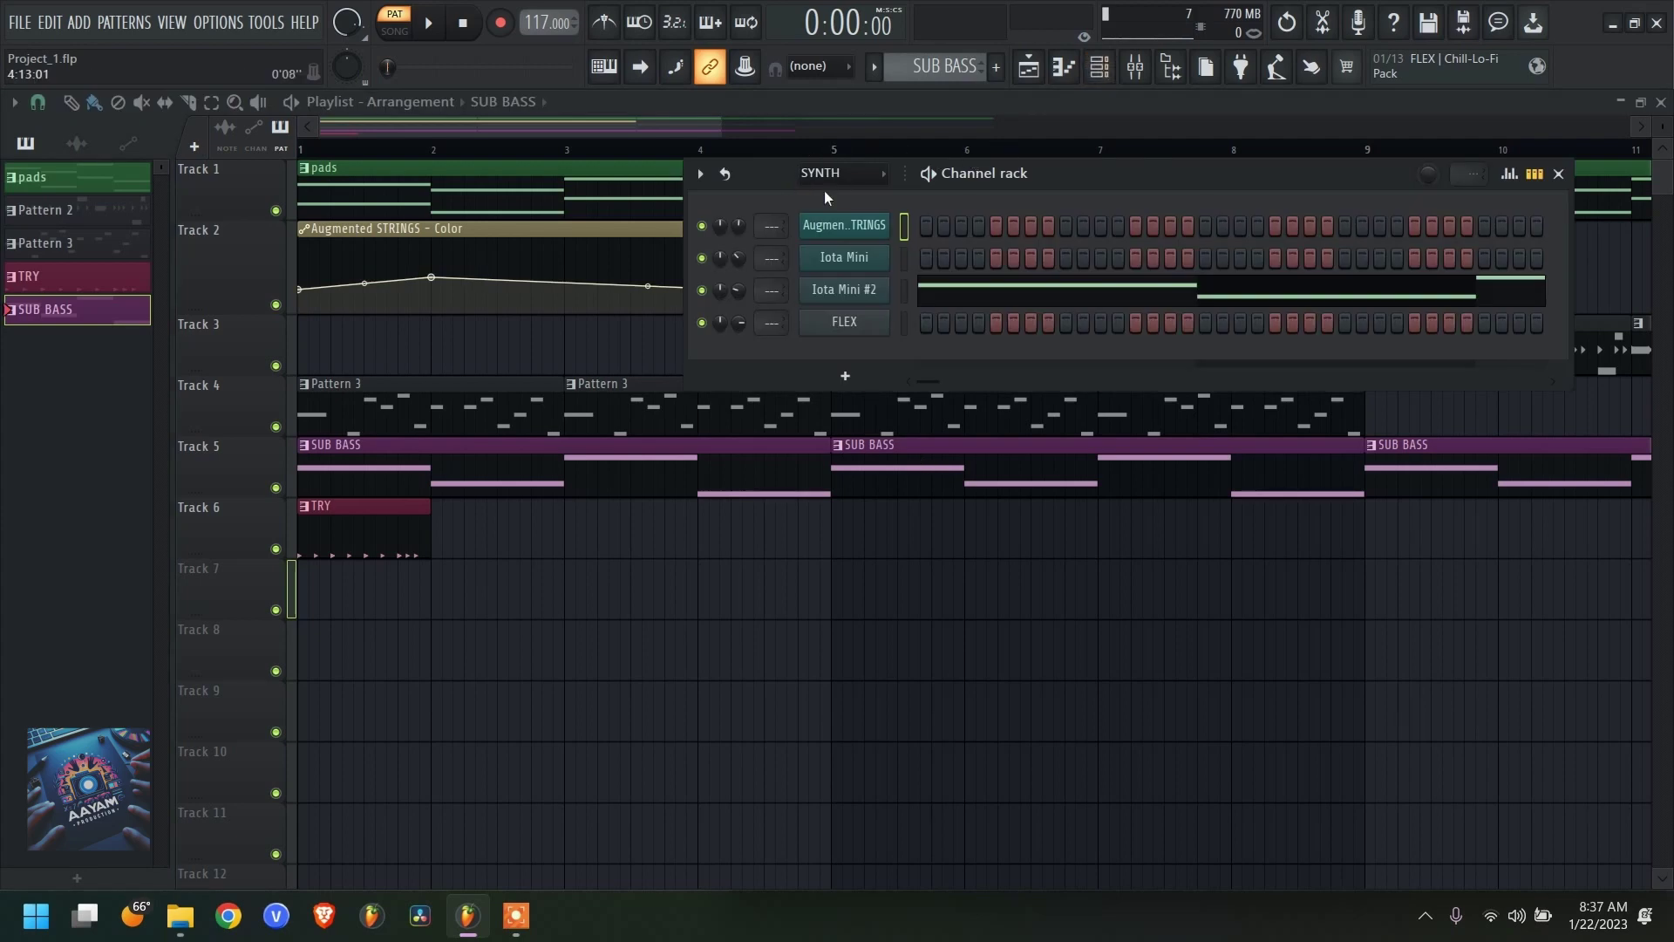
pyautogui.click(840, 172)
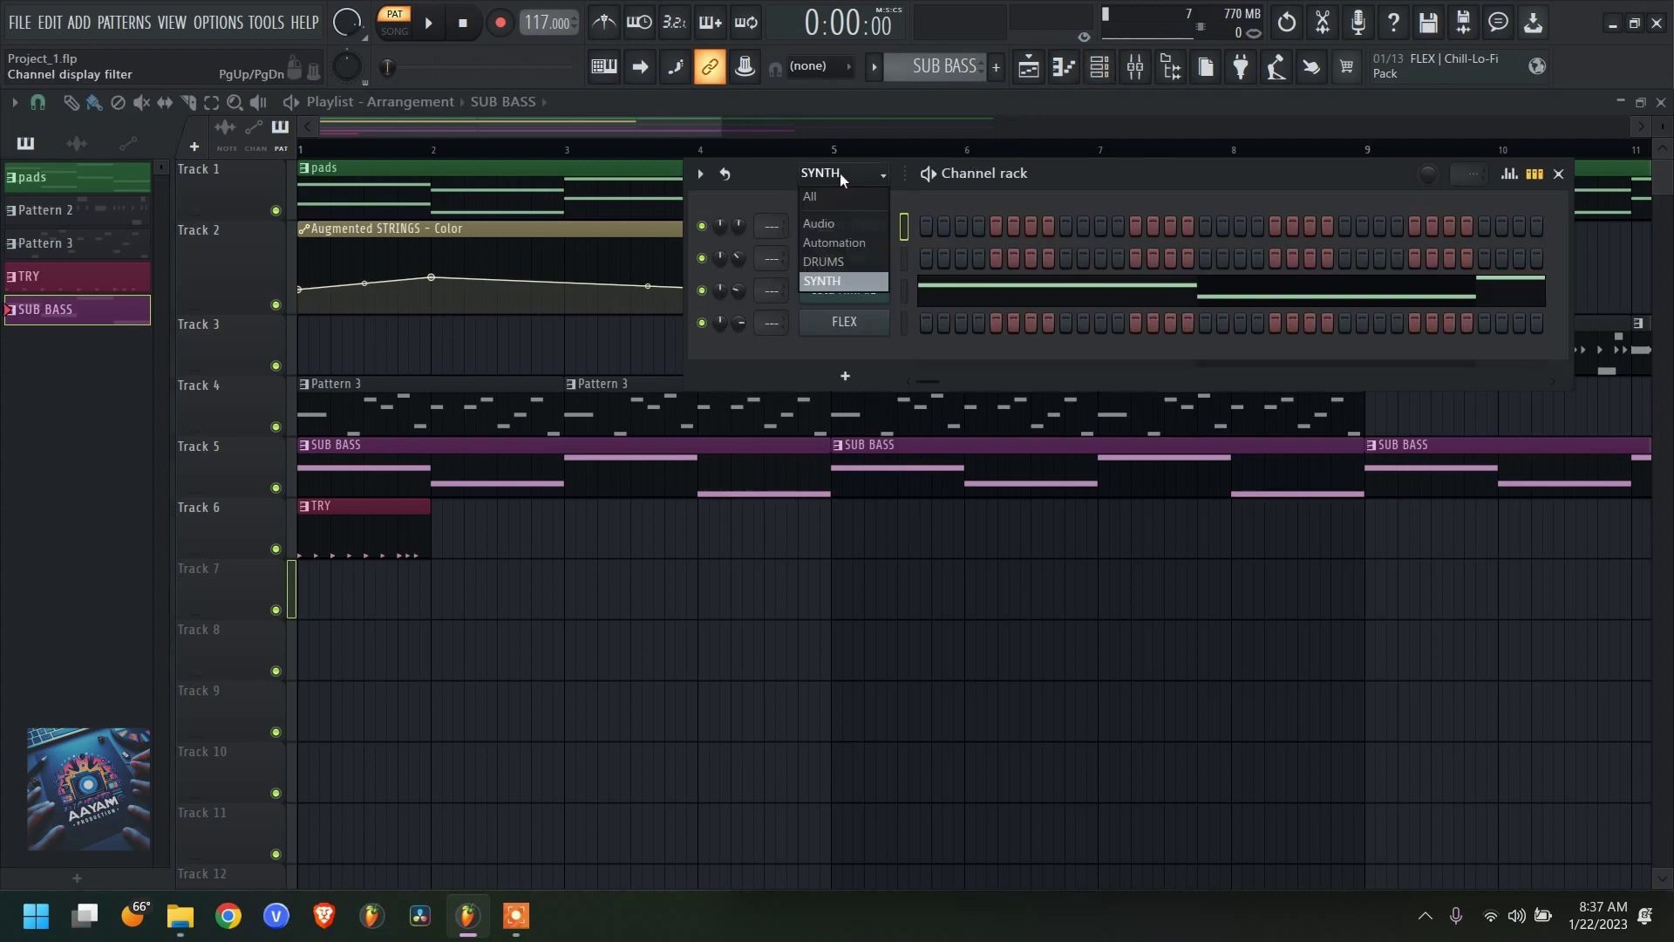
pyautogui.click(844, 261)
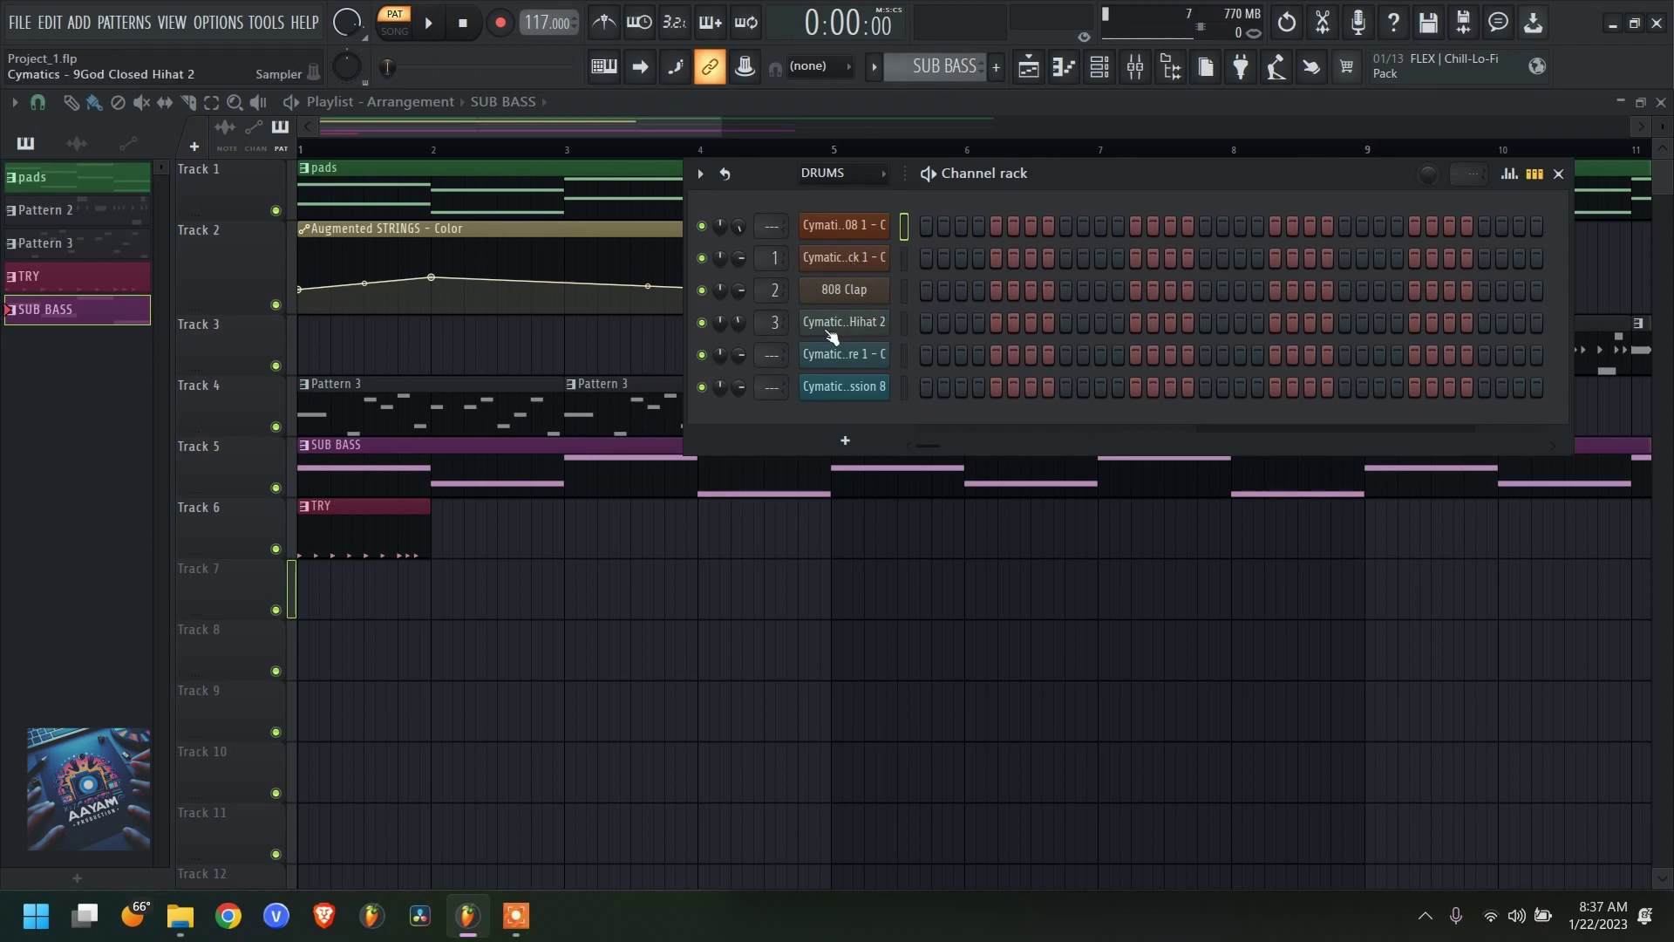
# - Audition an every-2-steps fill on the 9God Closed Hihat 2 channel in SUB BASS and cut those steps again
pyautogui.rightClick(856, 326)
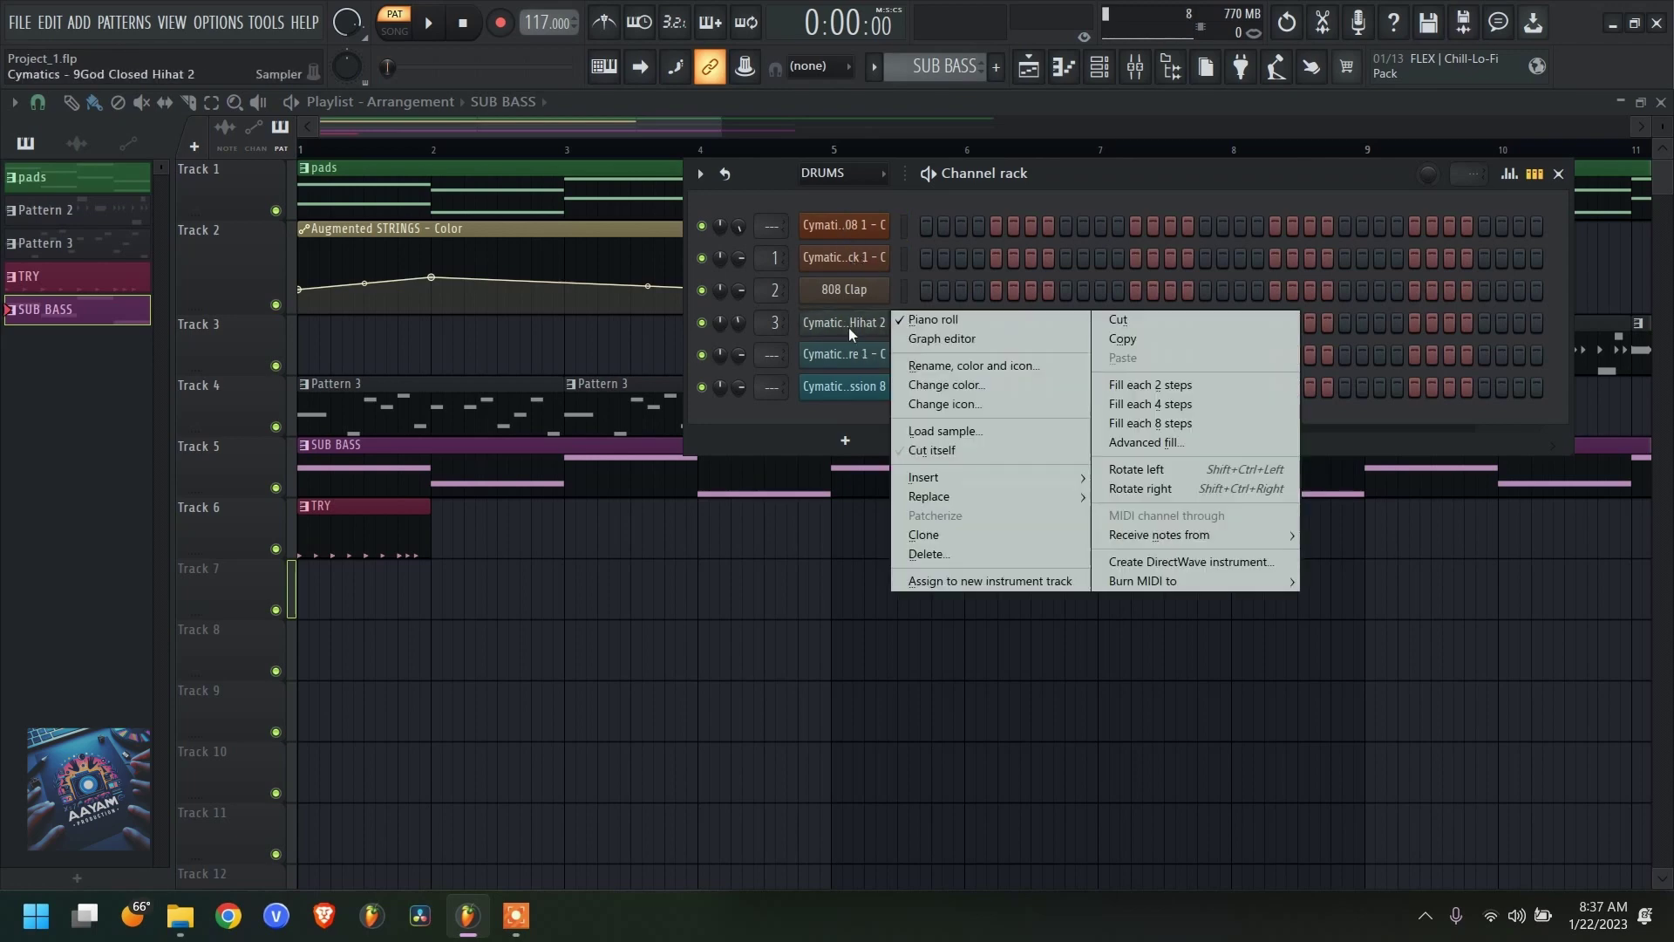
pyautogui.click(1181, 385)
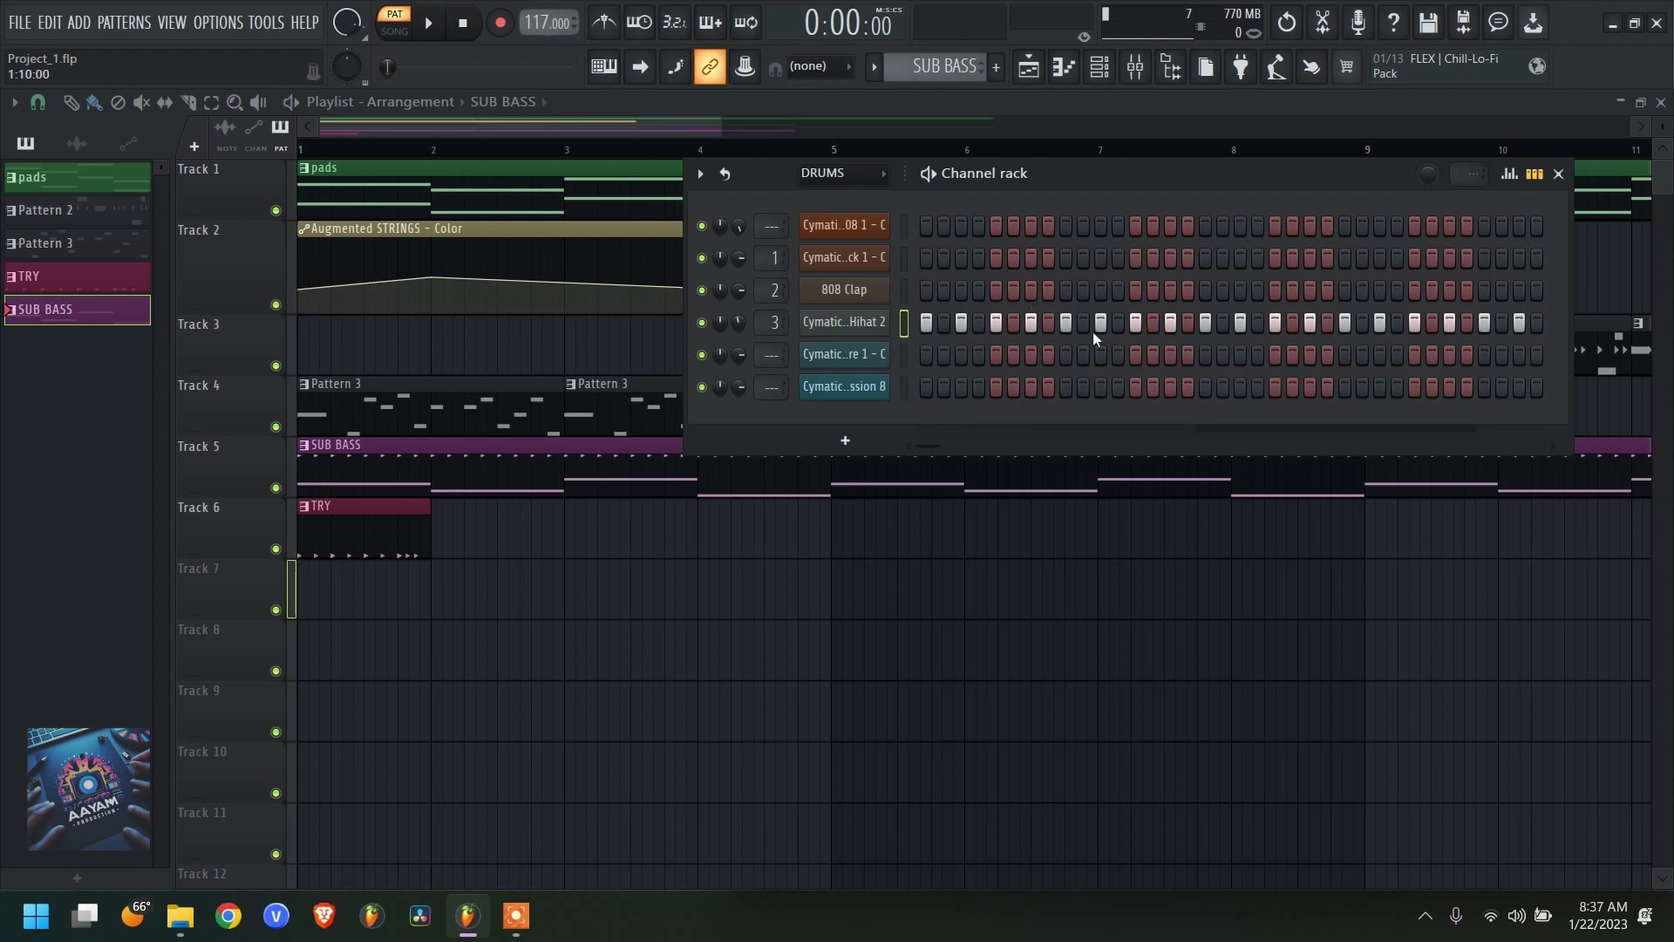
pyautogui.press('space')
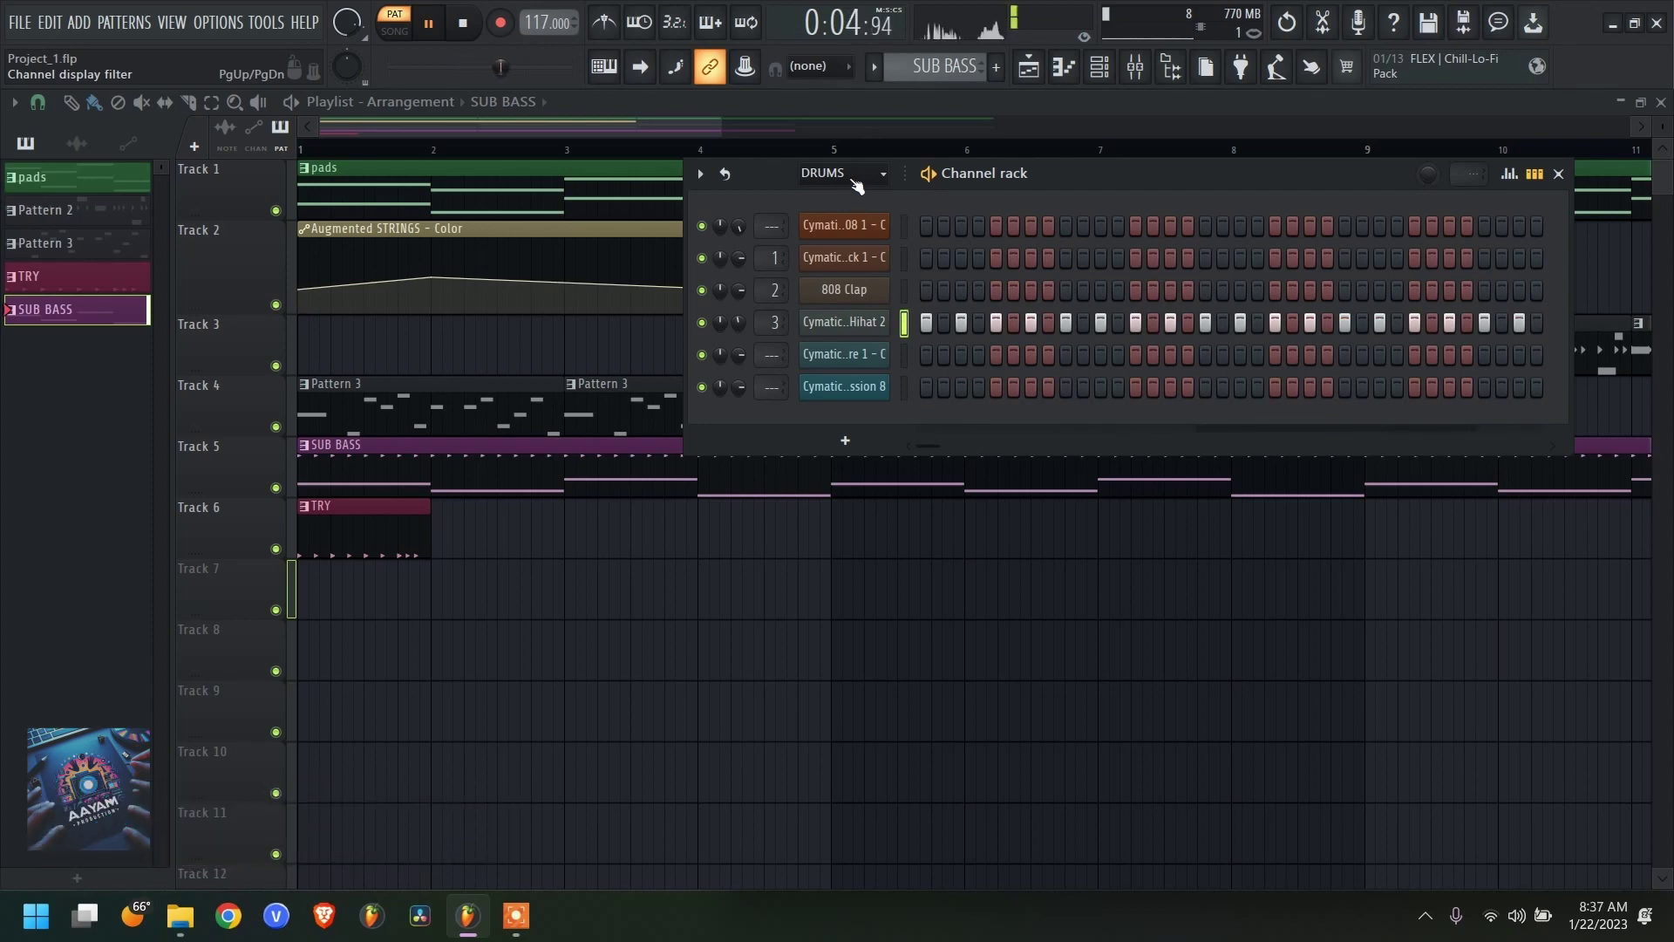
pyautogui.press('space')
pyautogui.rightClick(878, 322)
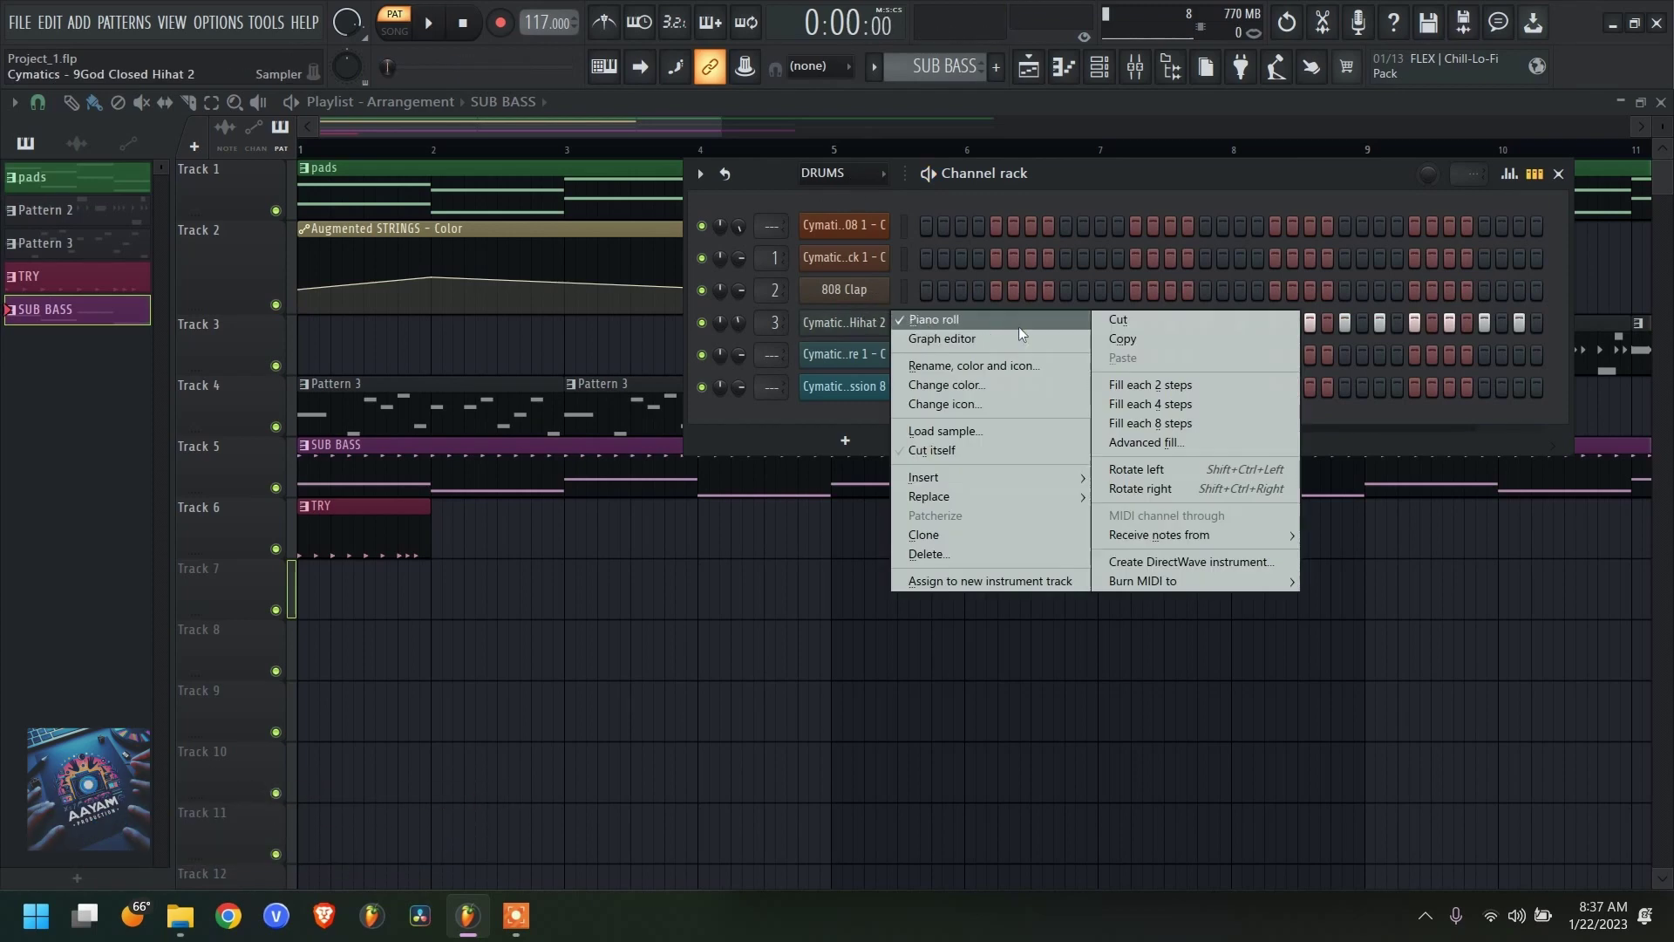
pyautogui.click(1116, 319)
# - Select the TRY pattern and display its drum steps in the channel rack
pyautogui.click(35, 276)
pyautogui.click(1099, 66)
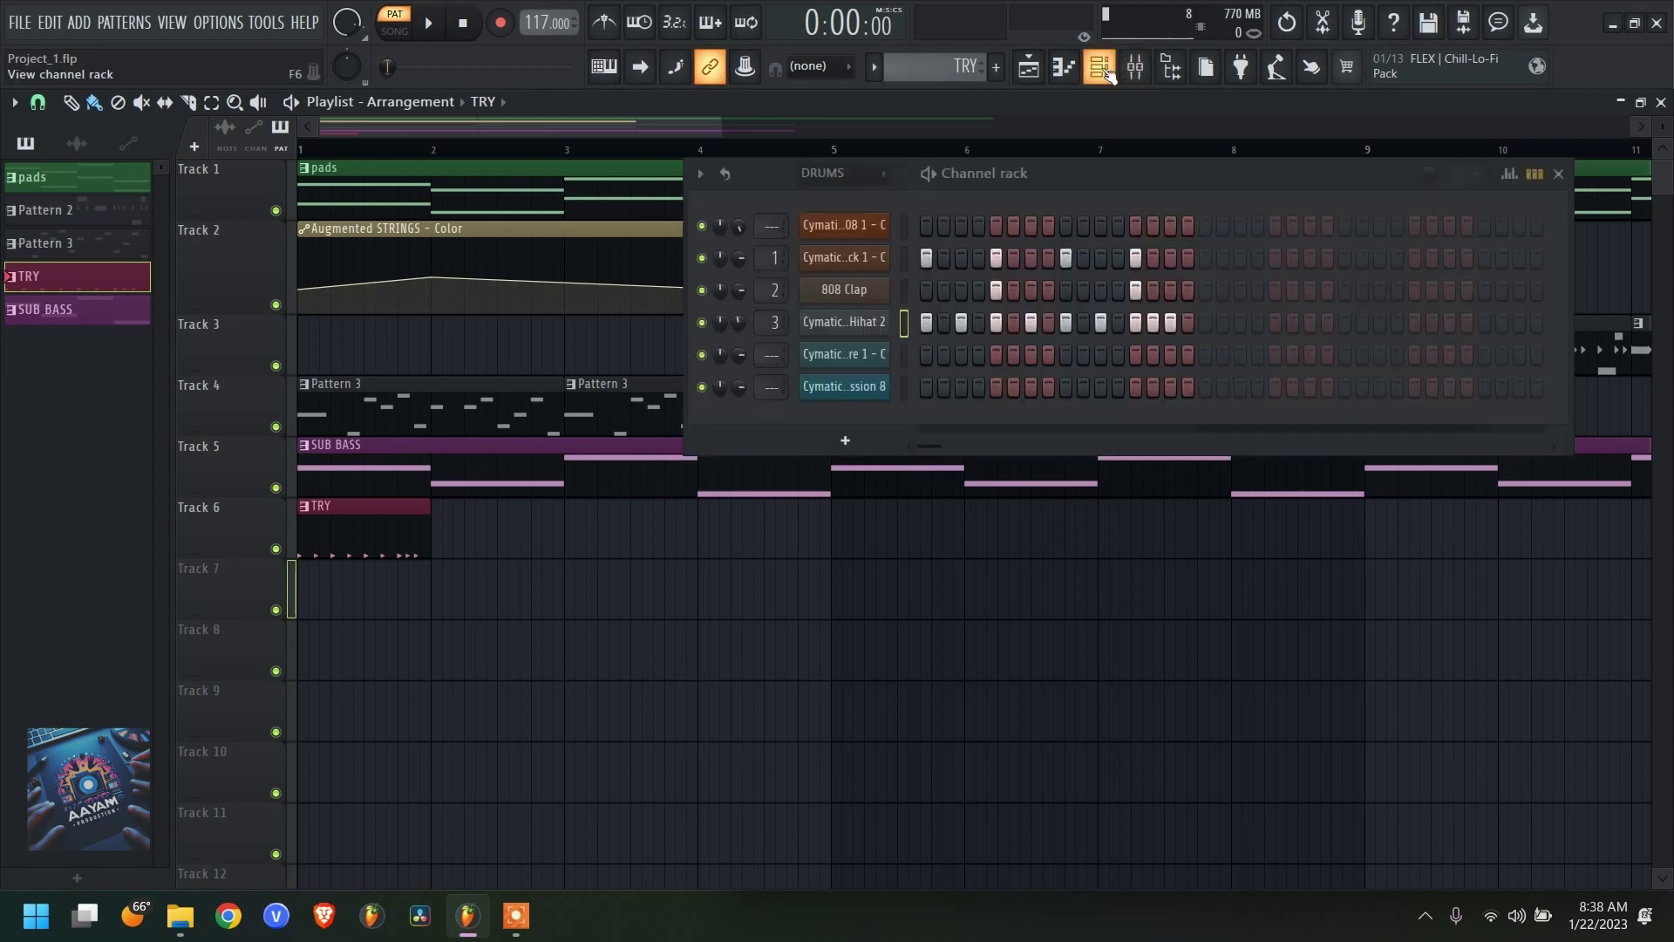
# - Try filling the TRY pattern's closed hi-hat channel every 4 steps and every 2 steps
pyautogui.rightClick(846, 319)
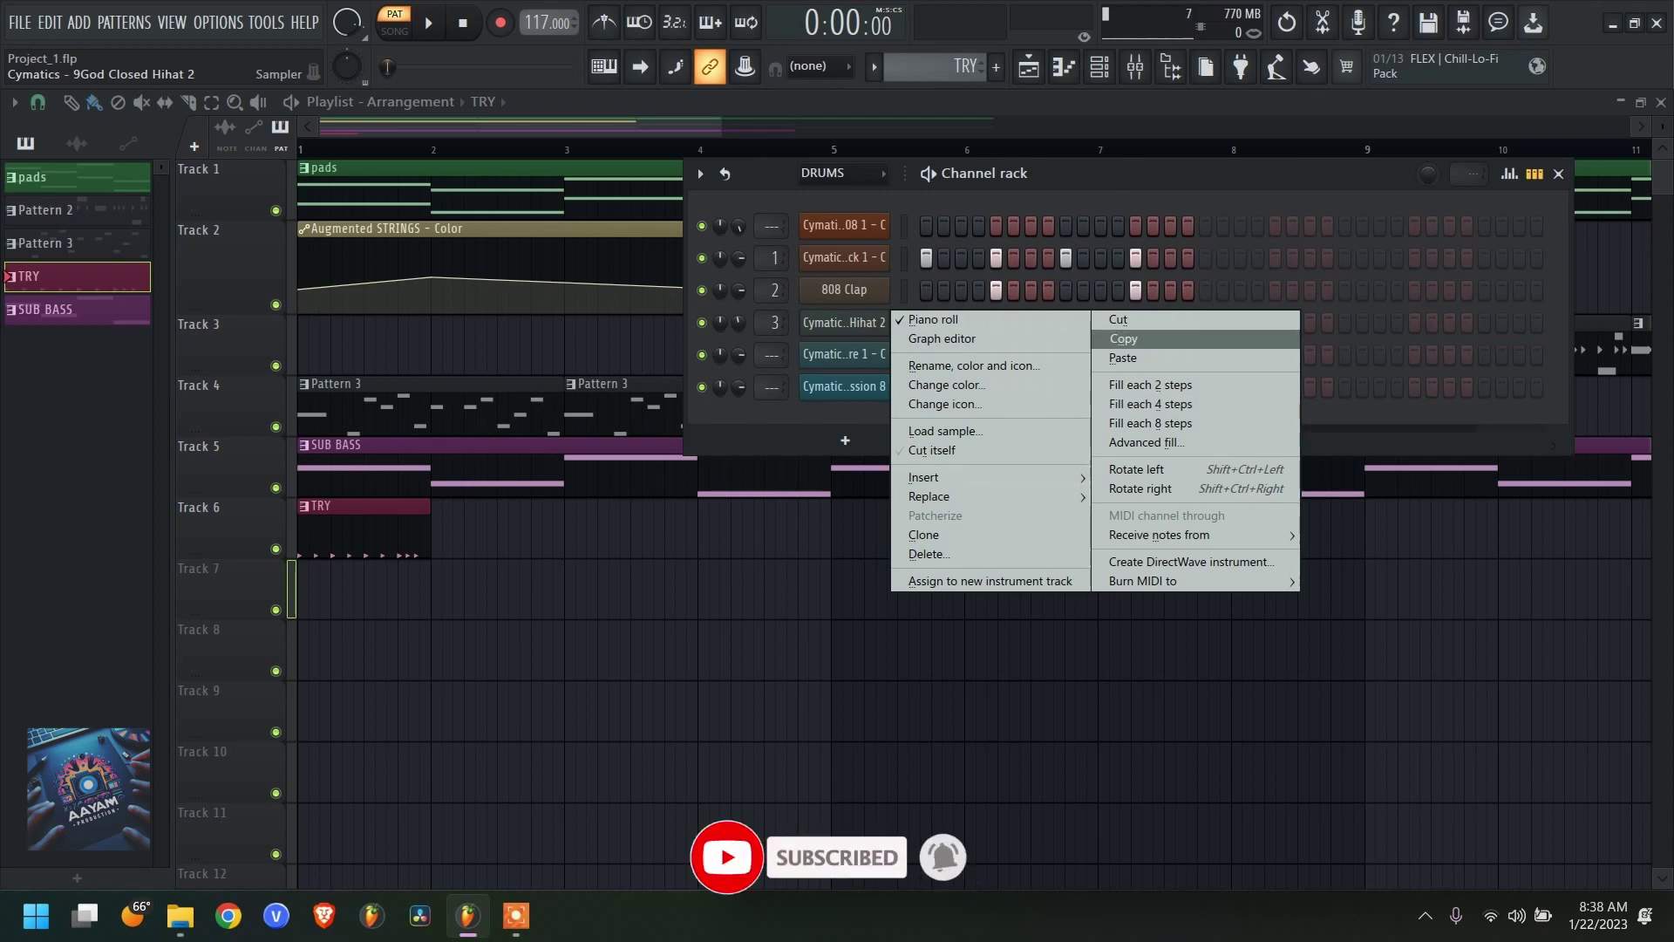
pyautogui.click(1245, 406)
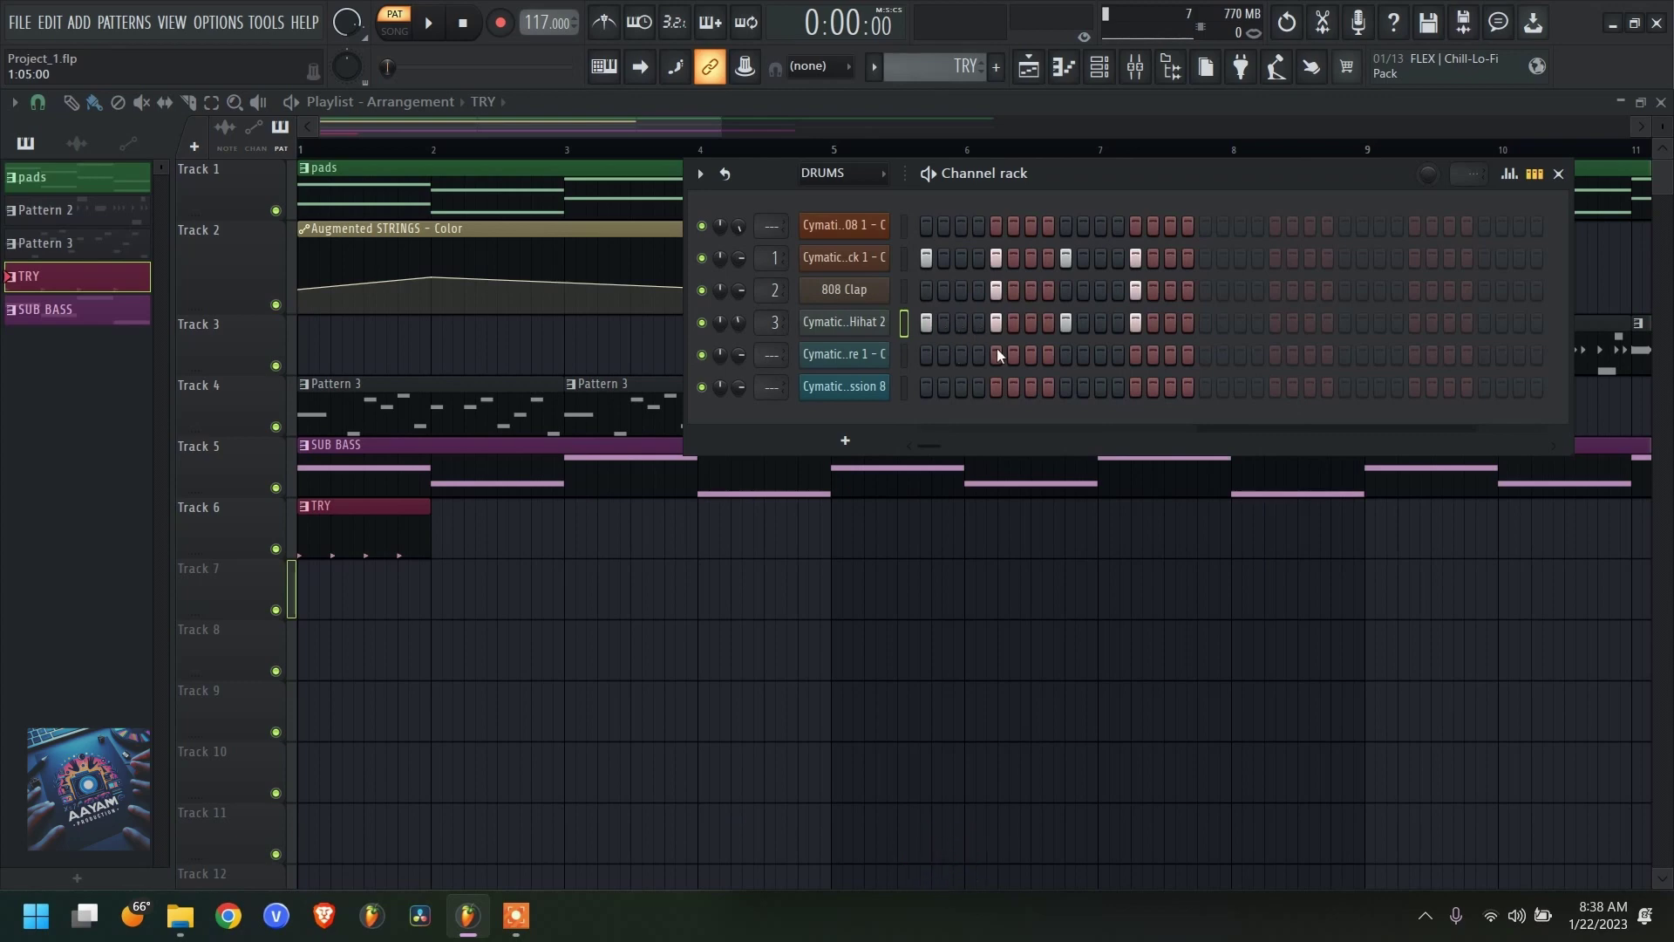
pyautogui.rightClick(886, 323)
pyautogui.click(1147, 386)
# - Rotate the closed hi-hat steps of TRY one step left and play the pattern to hear it
pyautogui.rightClick(855, 323)
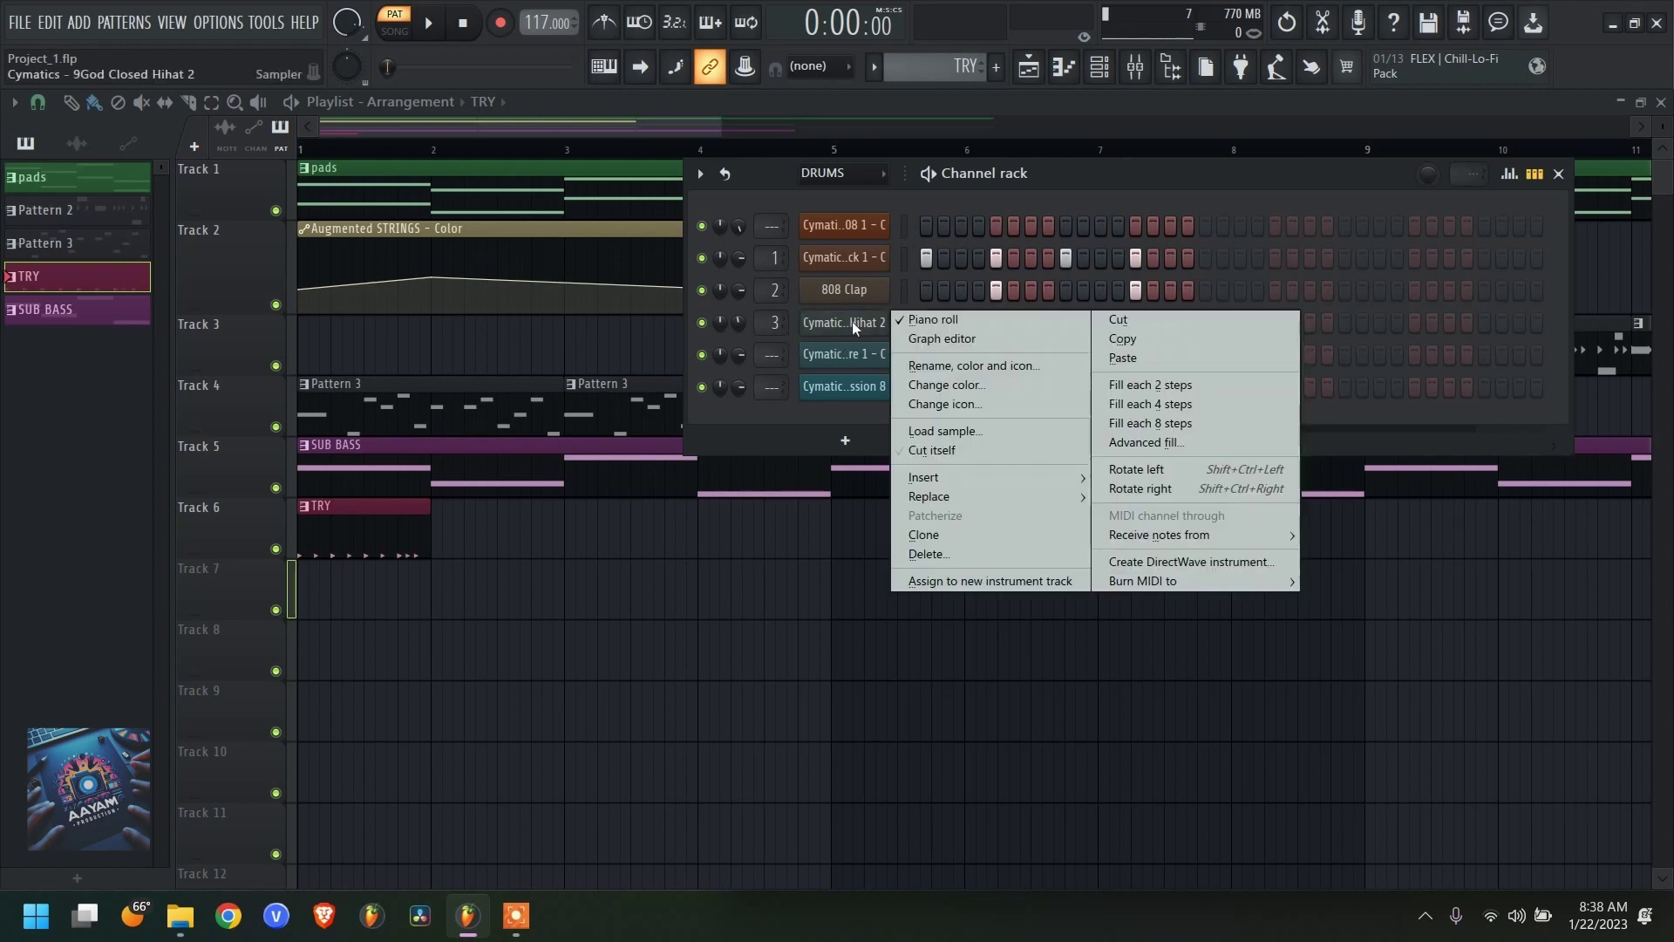
pyautogui.click(1177, 467)
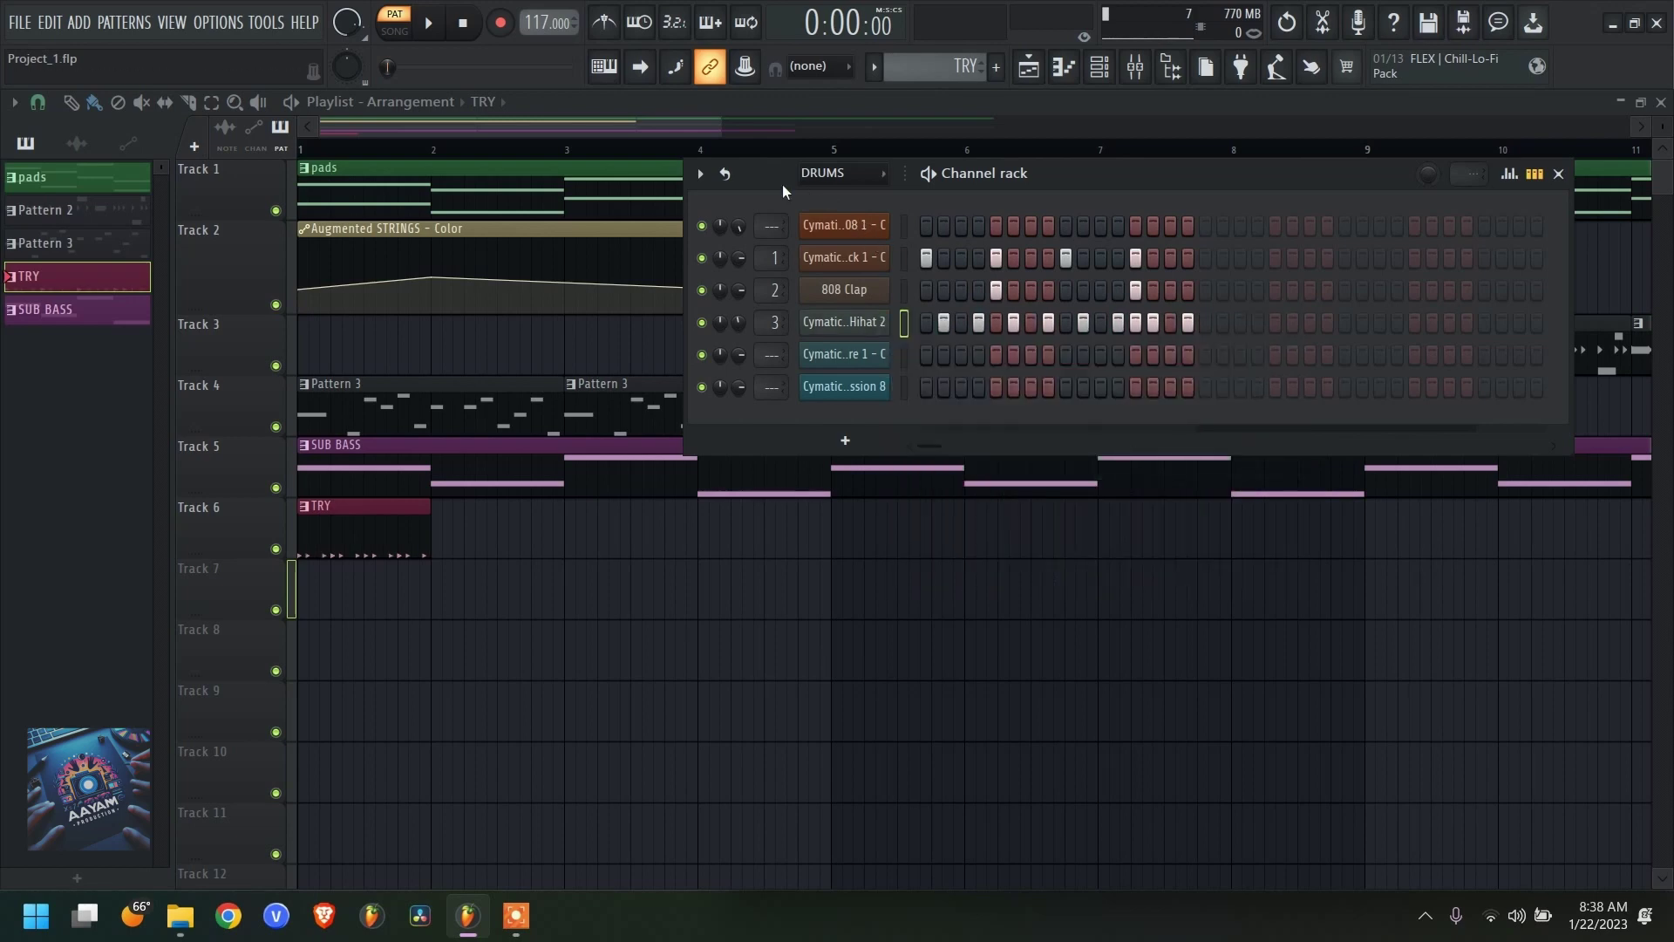
pyautogui.press('space')
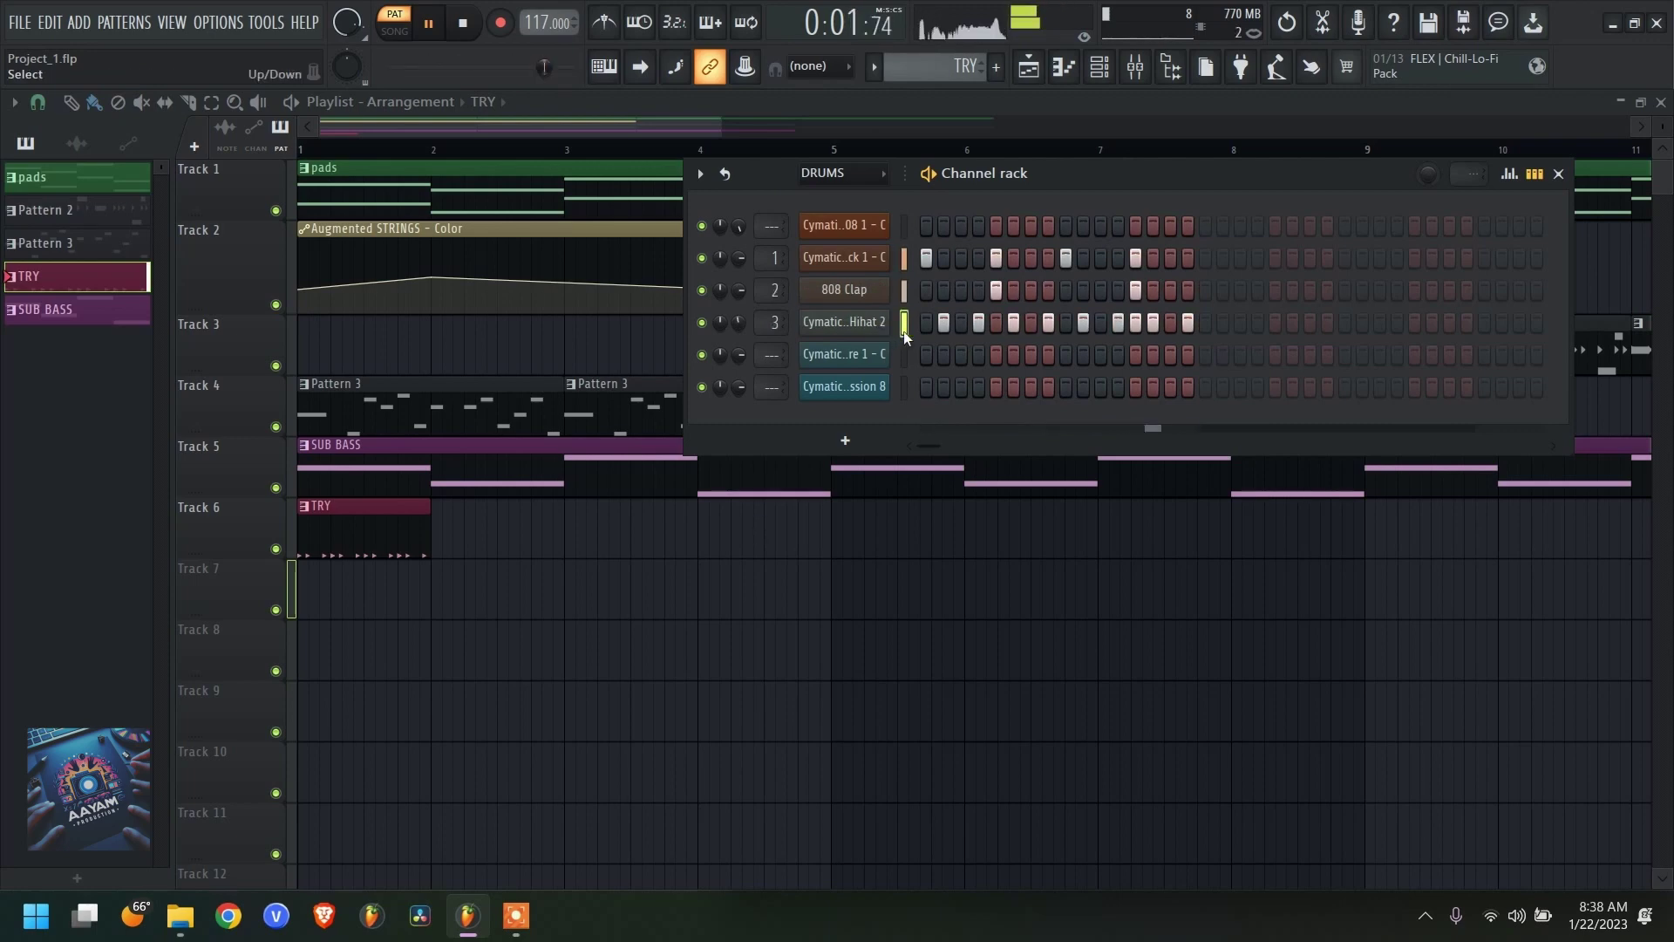
pyautogui.press('space')
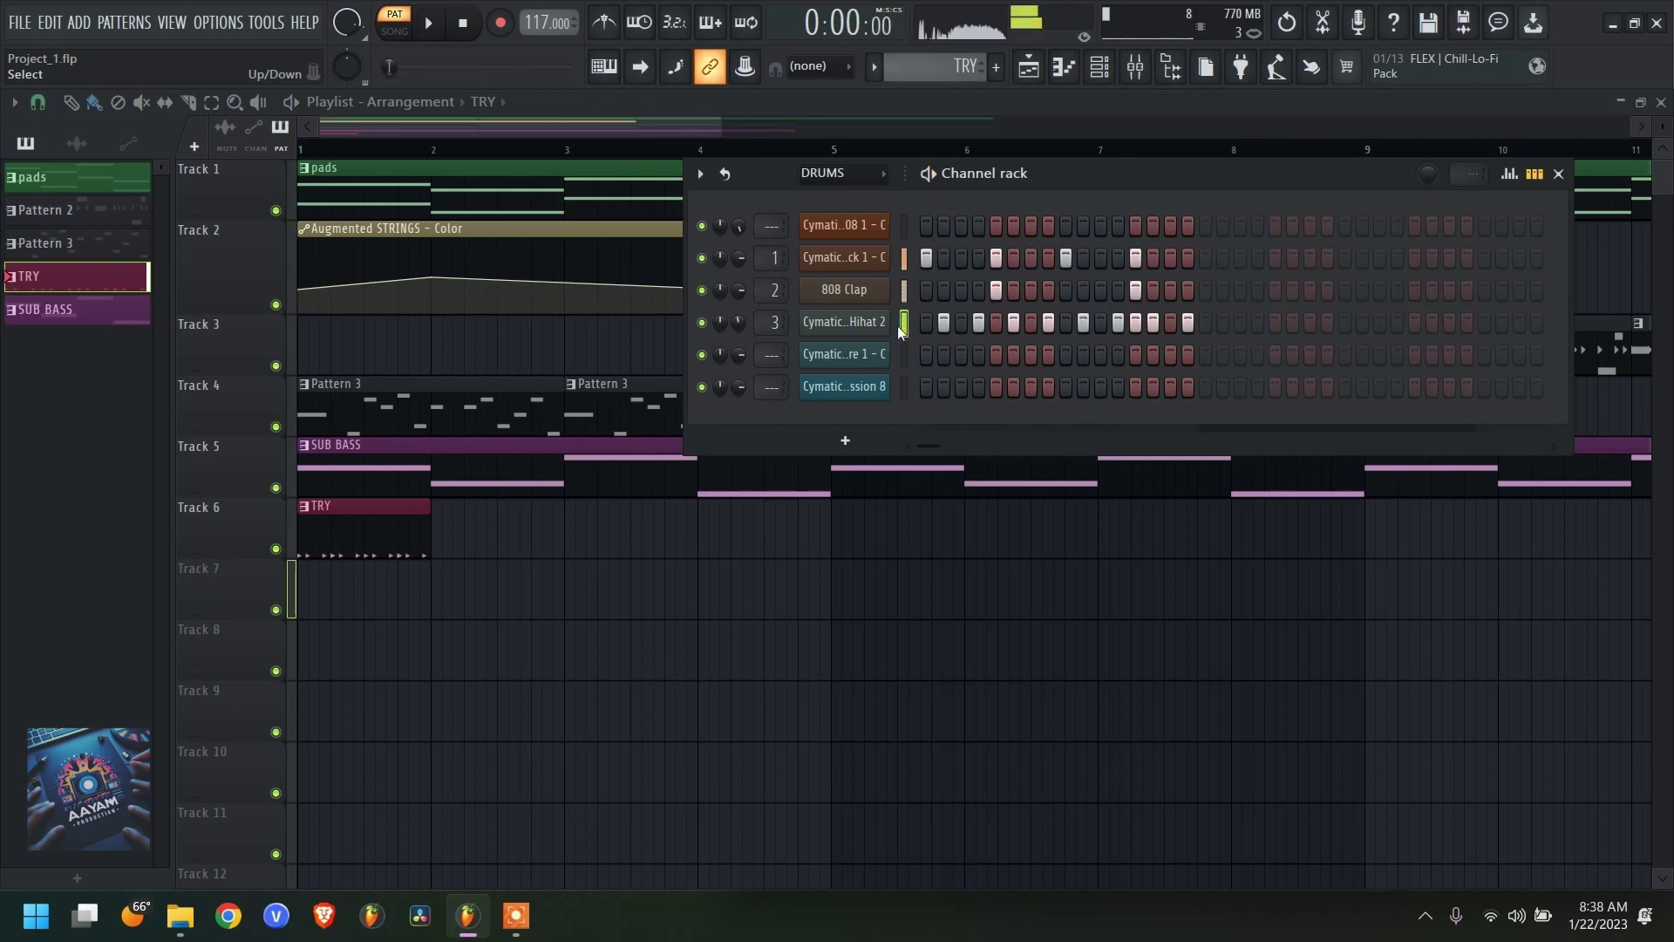
# - Rotate TRY's closed hi-hat steps one step right and start playback
pyautogui.rightClick(868, 324)
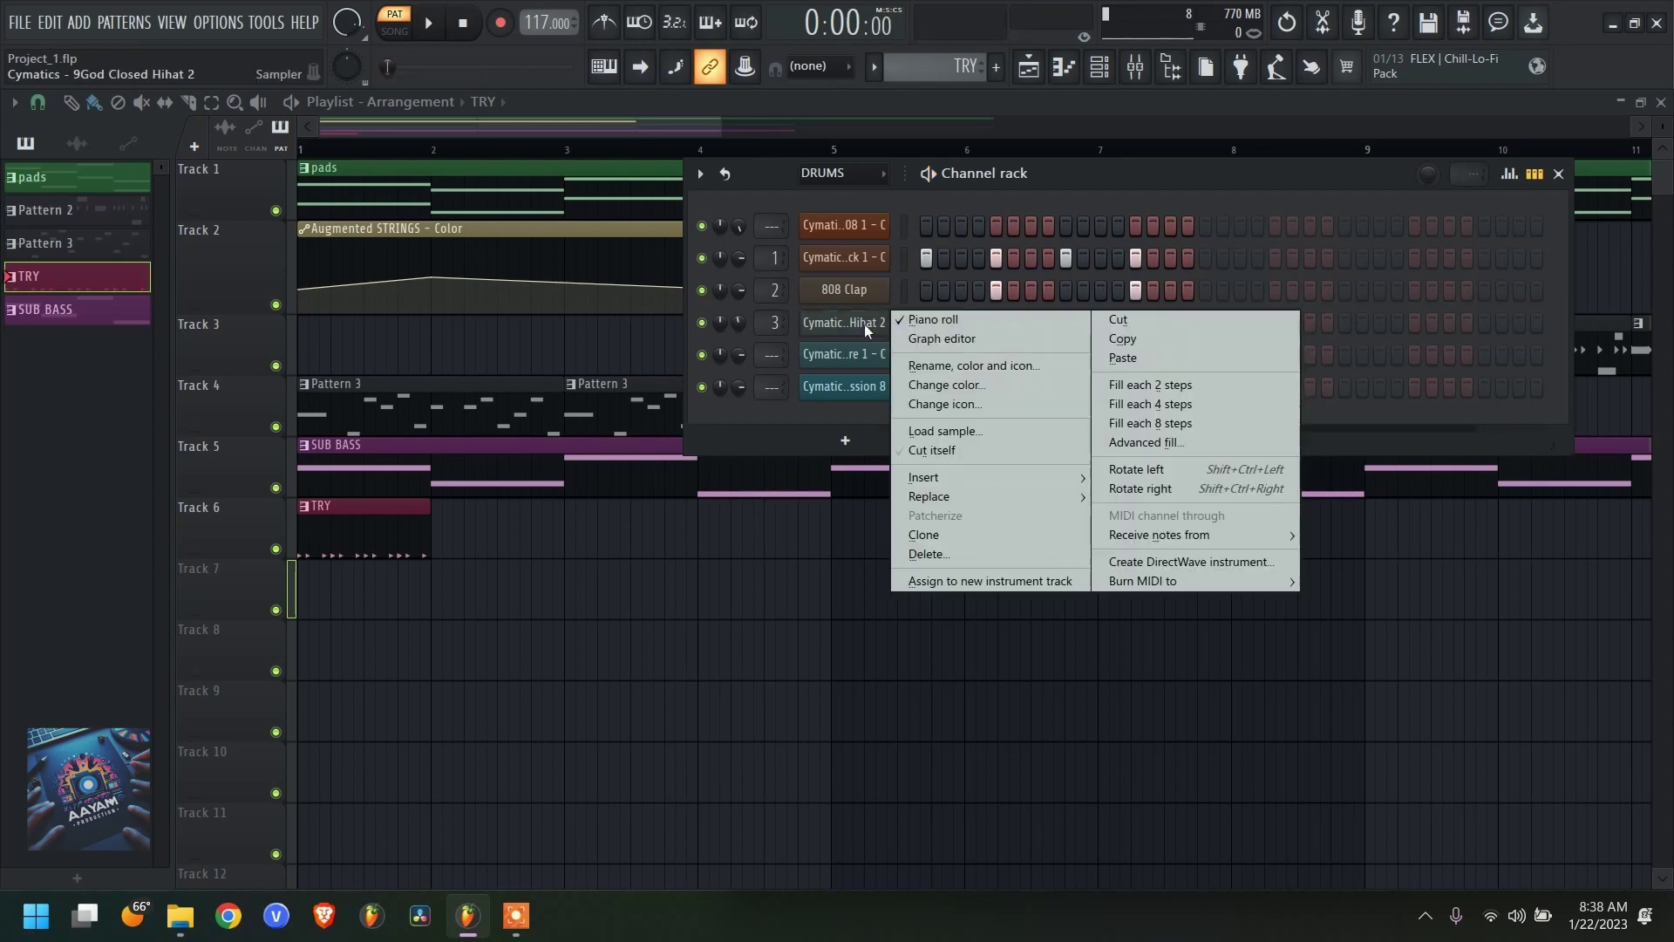
pyautogui.click(1175, 491)
pyautogui.press('space')
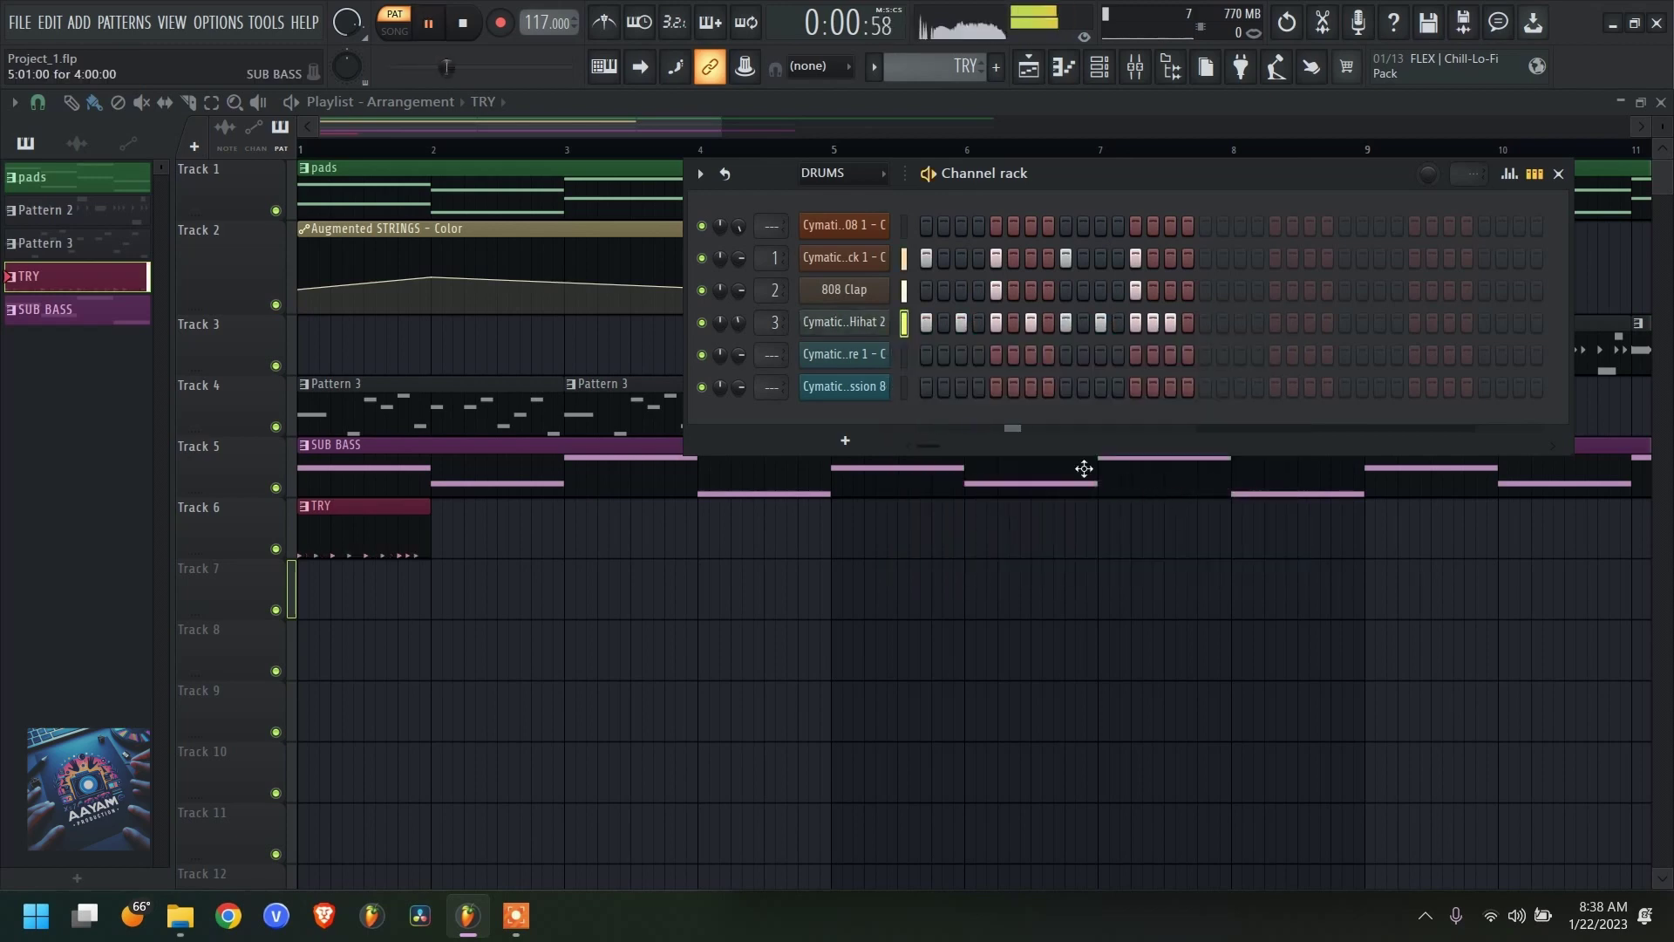
# - View the closed hi-hat's sampler settings and channel options briefly, close them, and stop playback
pyautogui.click(862, 322)
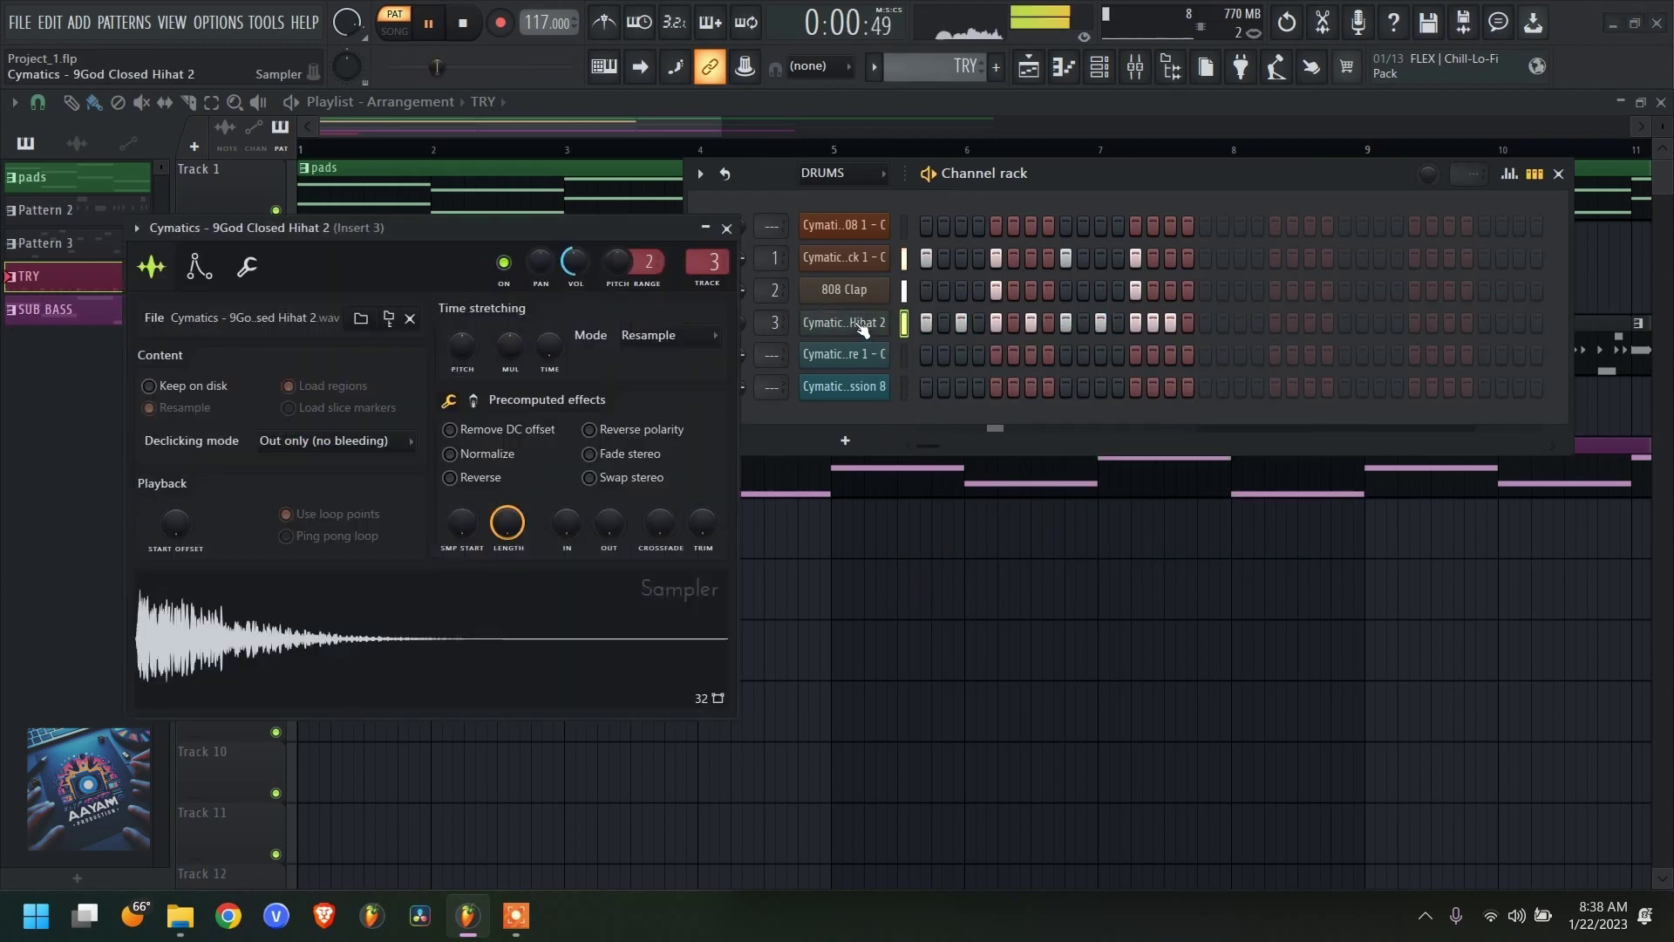
pyautogui.click(861, 324)
pyautogui.rightClick(856, 324)
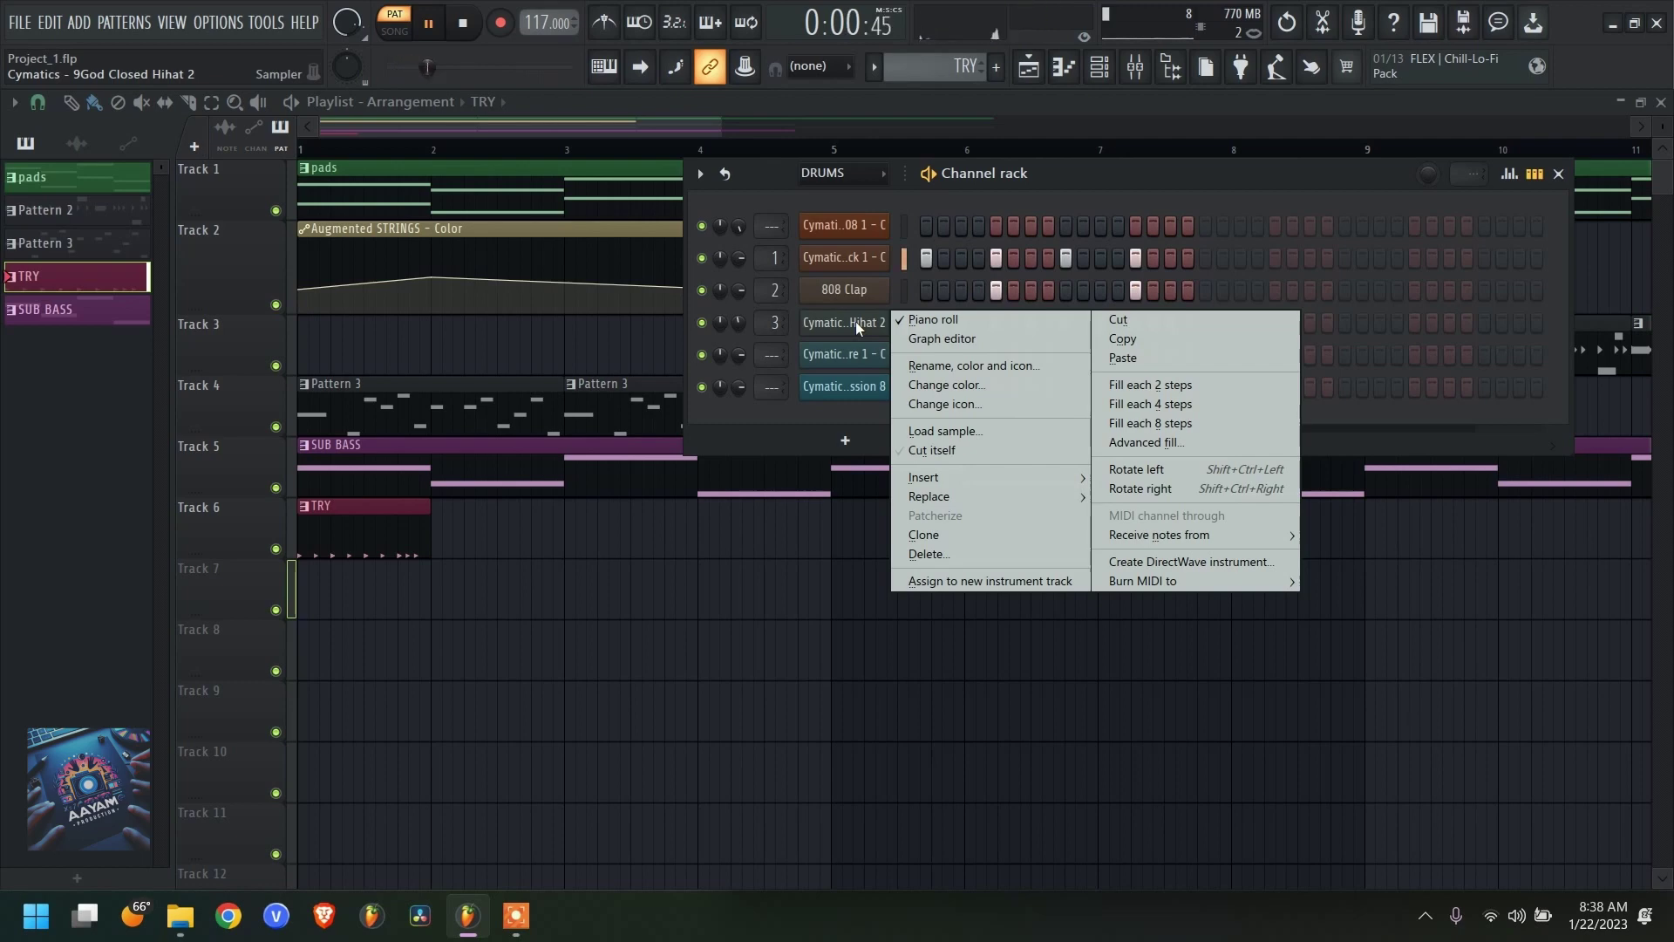
pyautogui.press('Escape')
pyautogui.press('space')
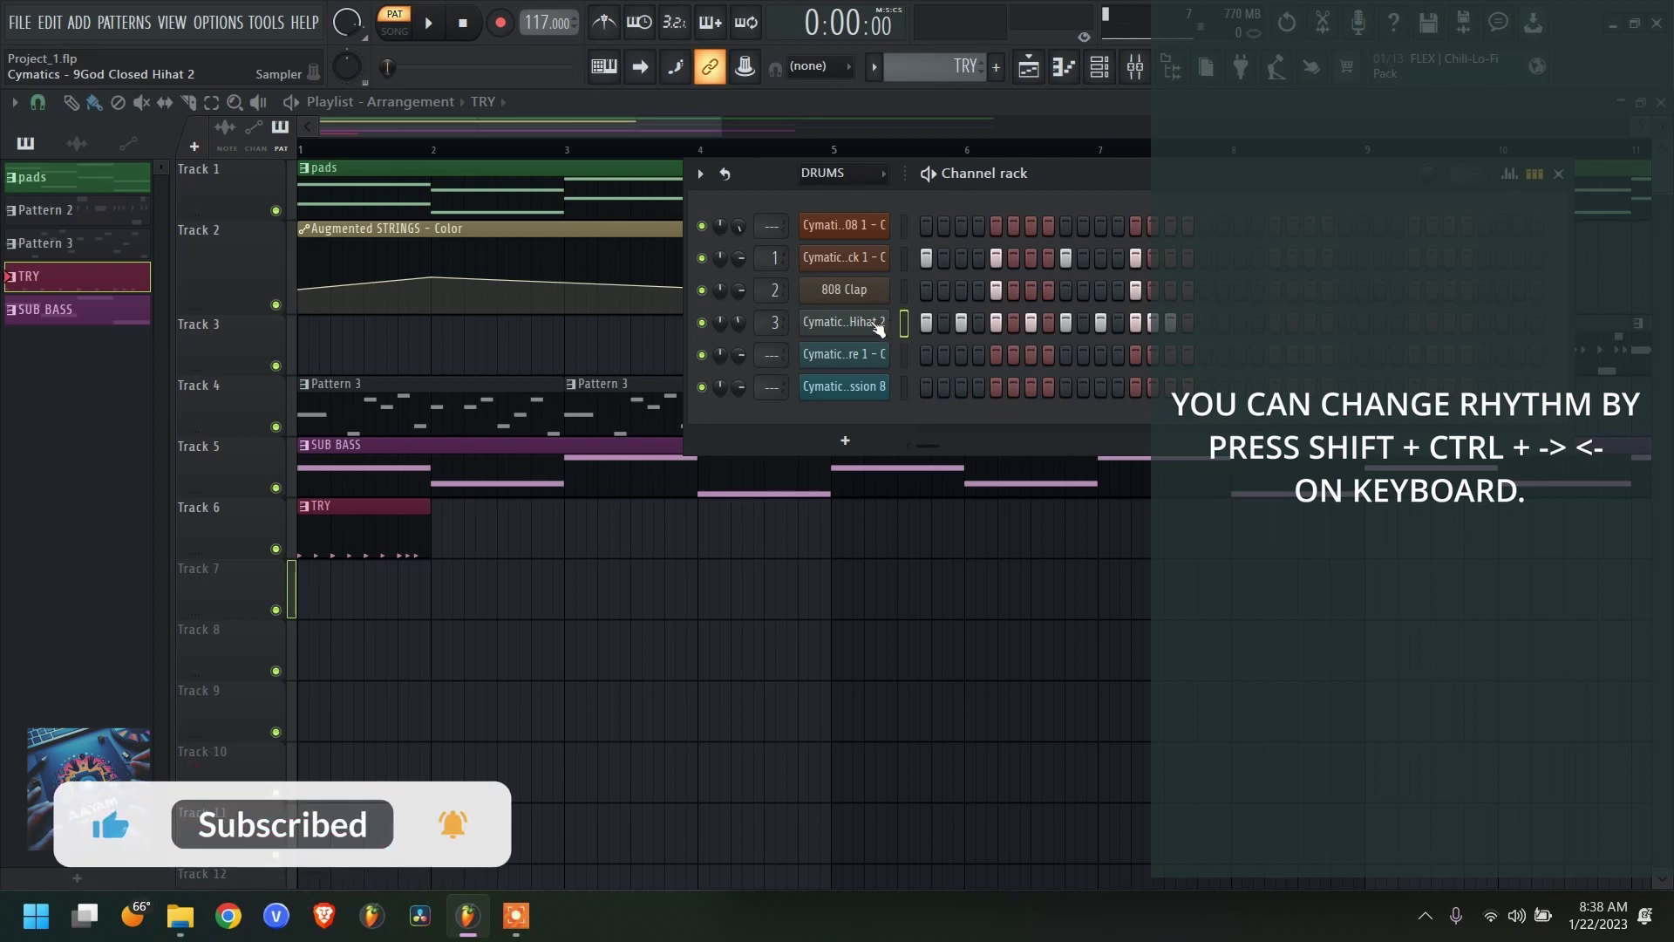
# - Rotate the closed hi-hat steps back and forth in TRY and save the project
pyautogui.hotkey('ctrl', 'shift', 'Right')
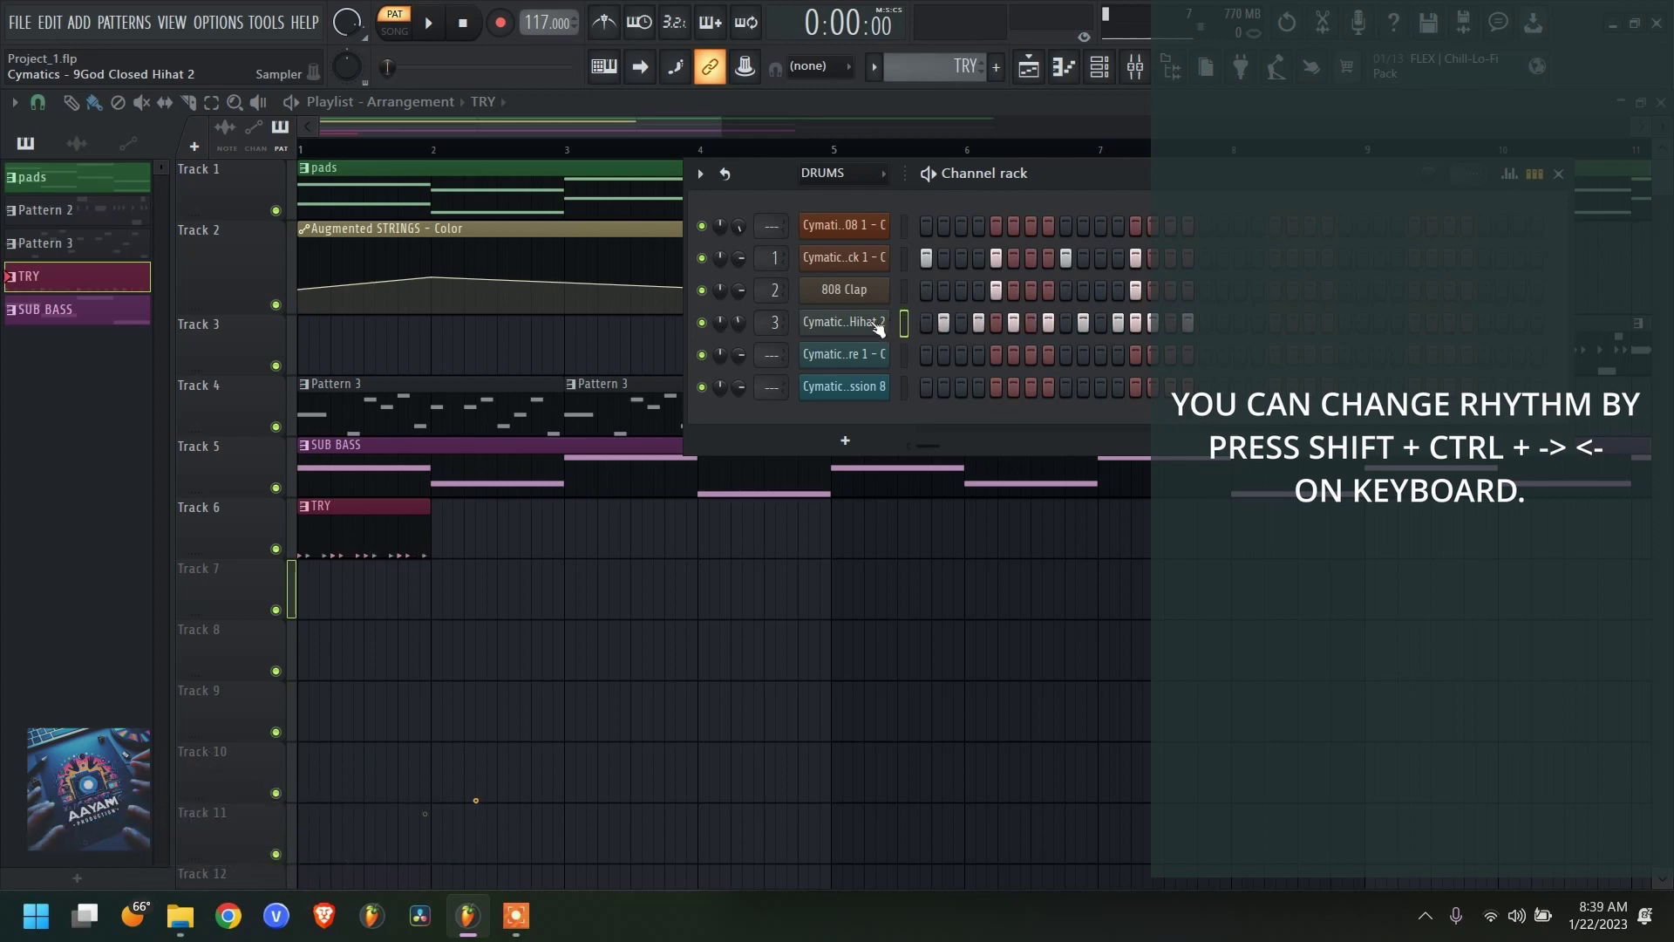
pyautogui.hotkey('ctrl', 'shift', 'Right')
pyautogui.hotkey('ctrl', 'shift', 'Right')
pyautogui.hotkey('ctrl', 'shift', 'Right')
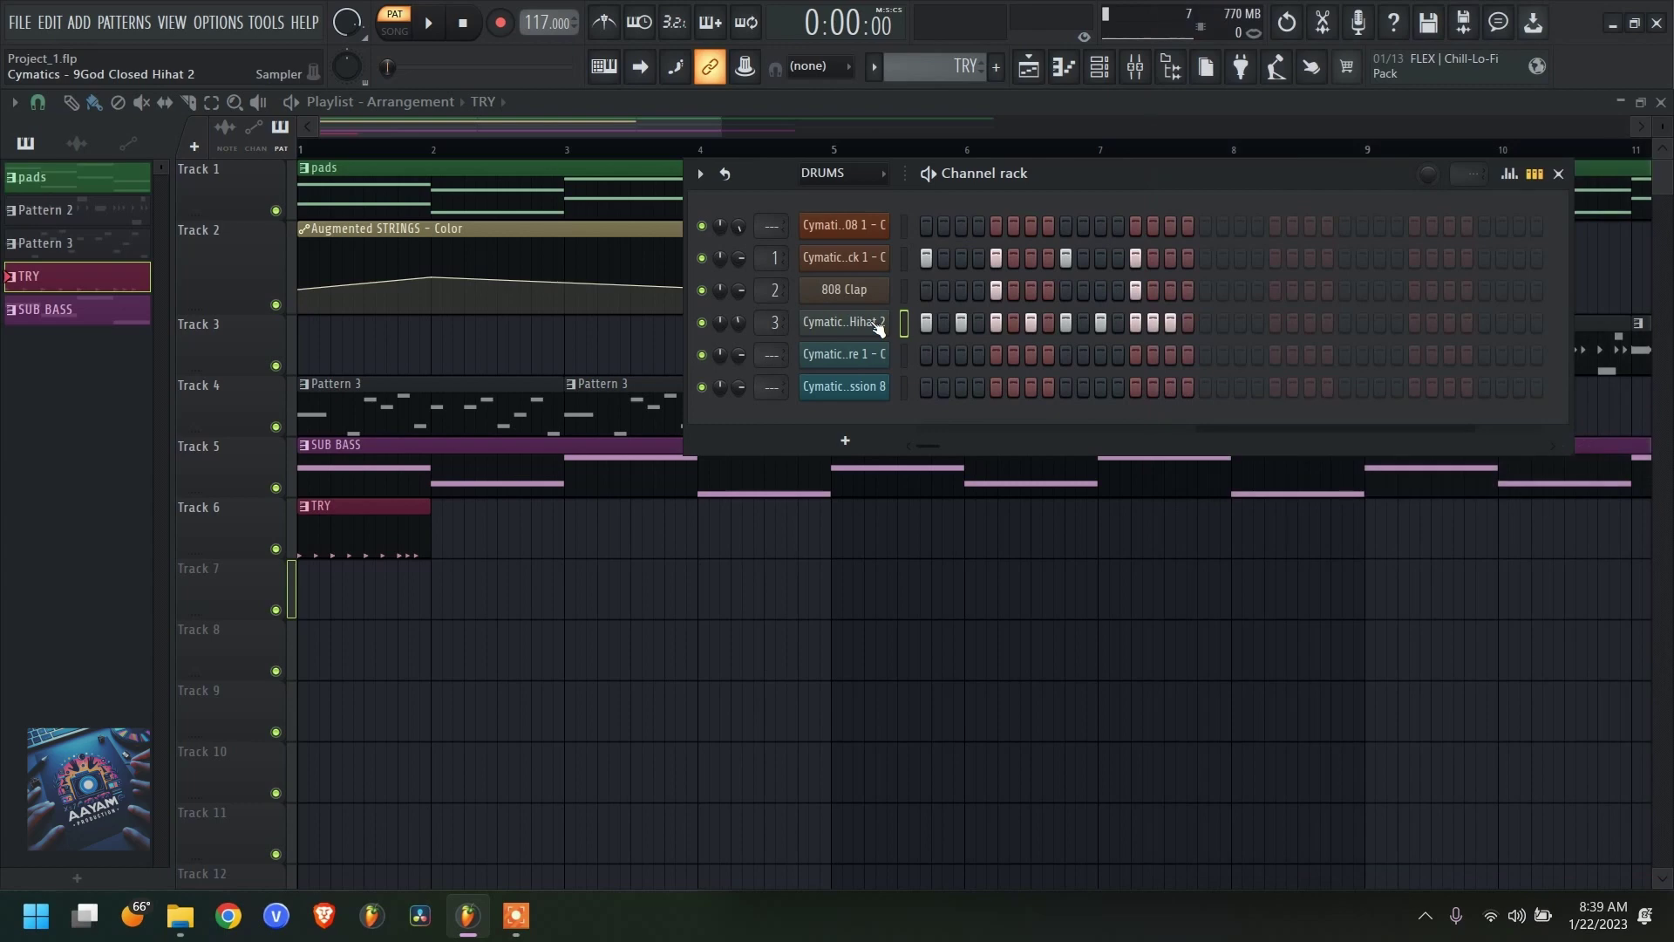
pyautogui.hotkey('ctrl', 's')
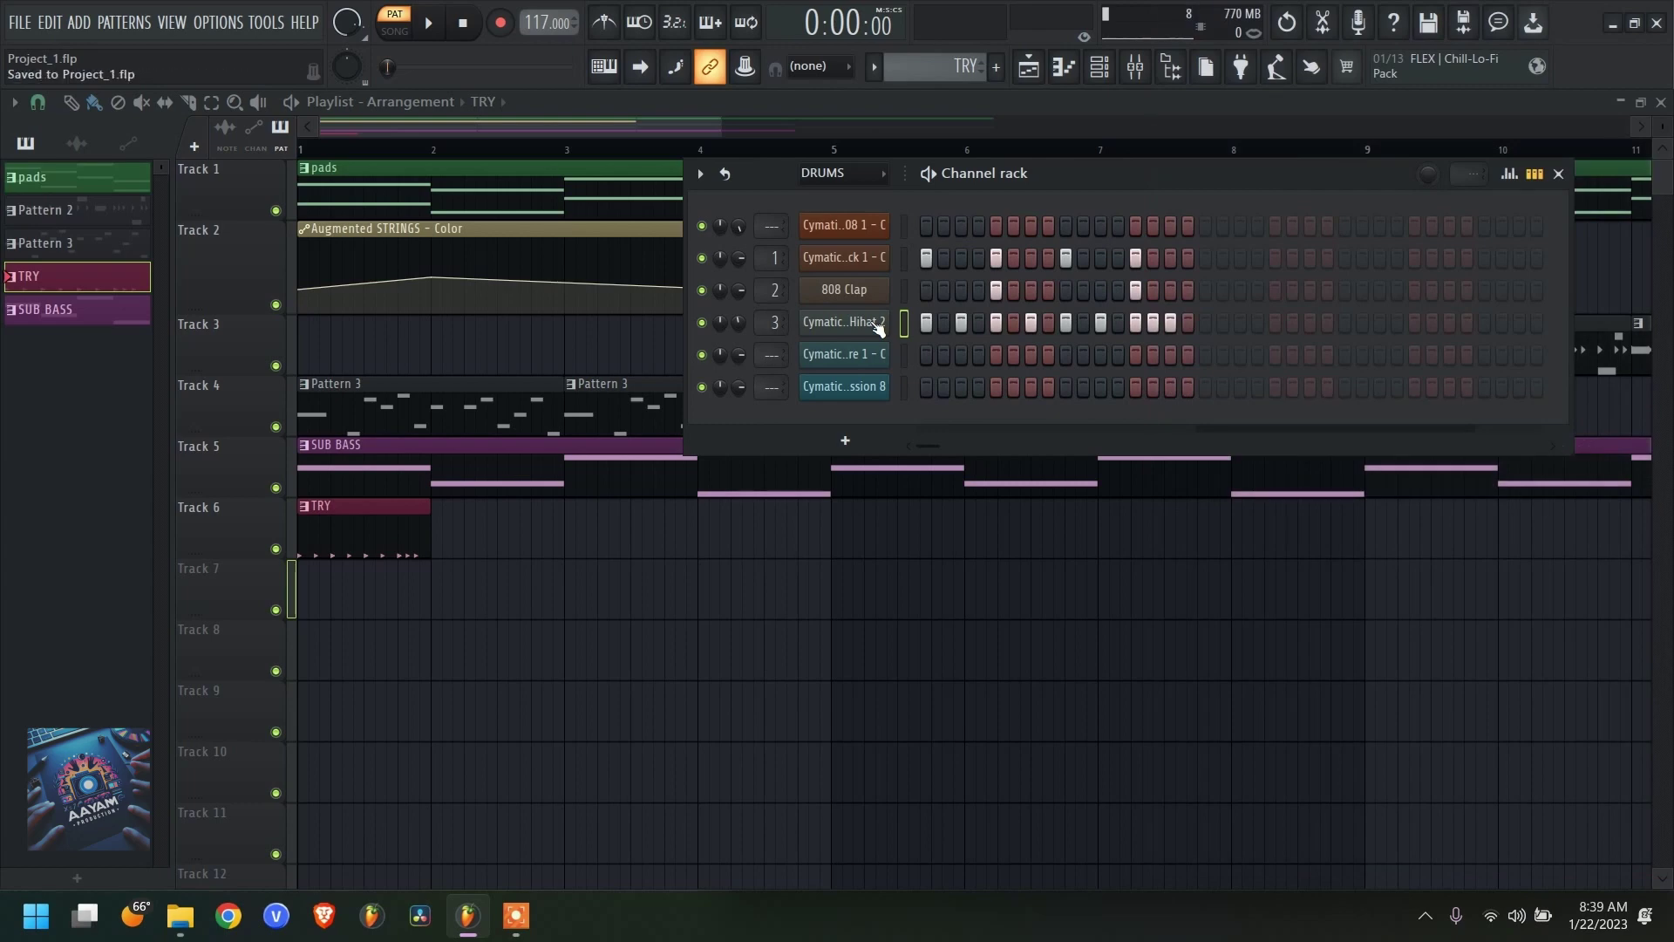
# - Play the TRY pattern while rotating the closed hi-hat steps one step right and back left
pyautogui.press('space')
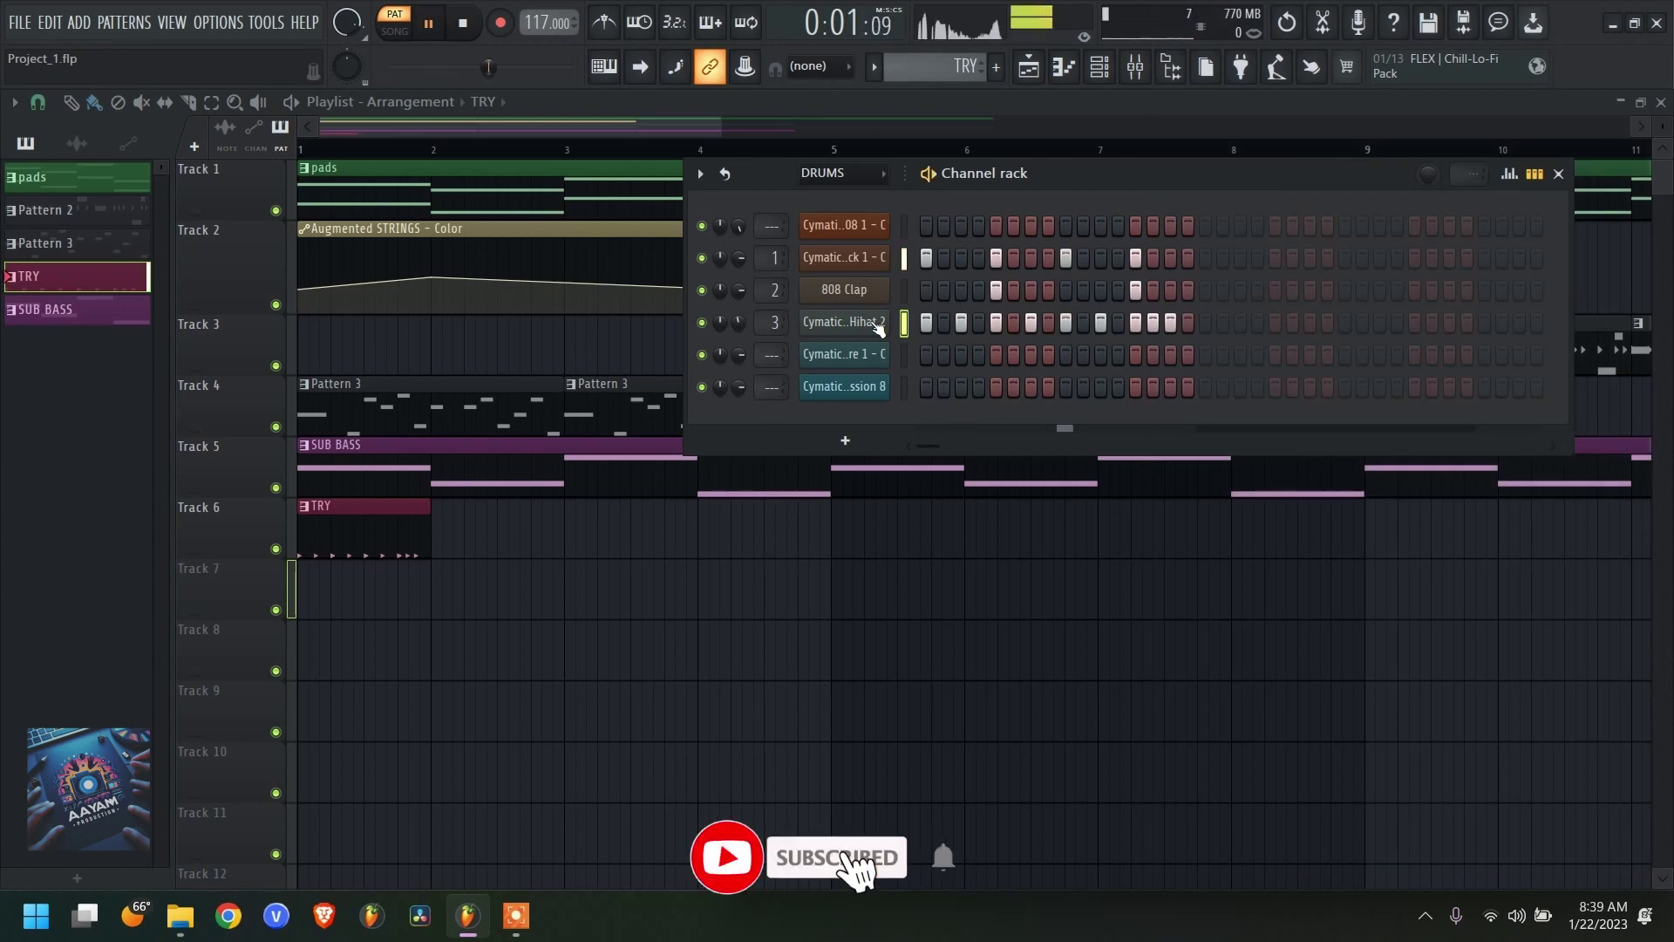
pyautogui.hotkey('shift', 'Right')
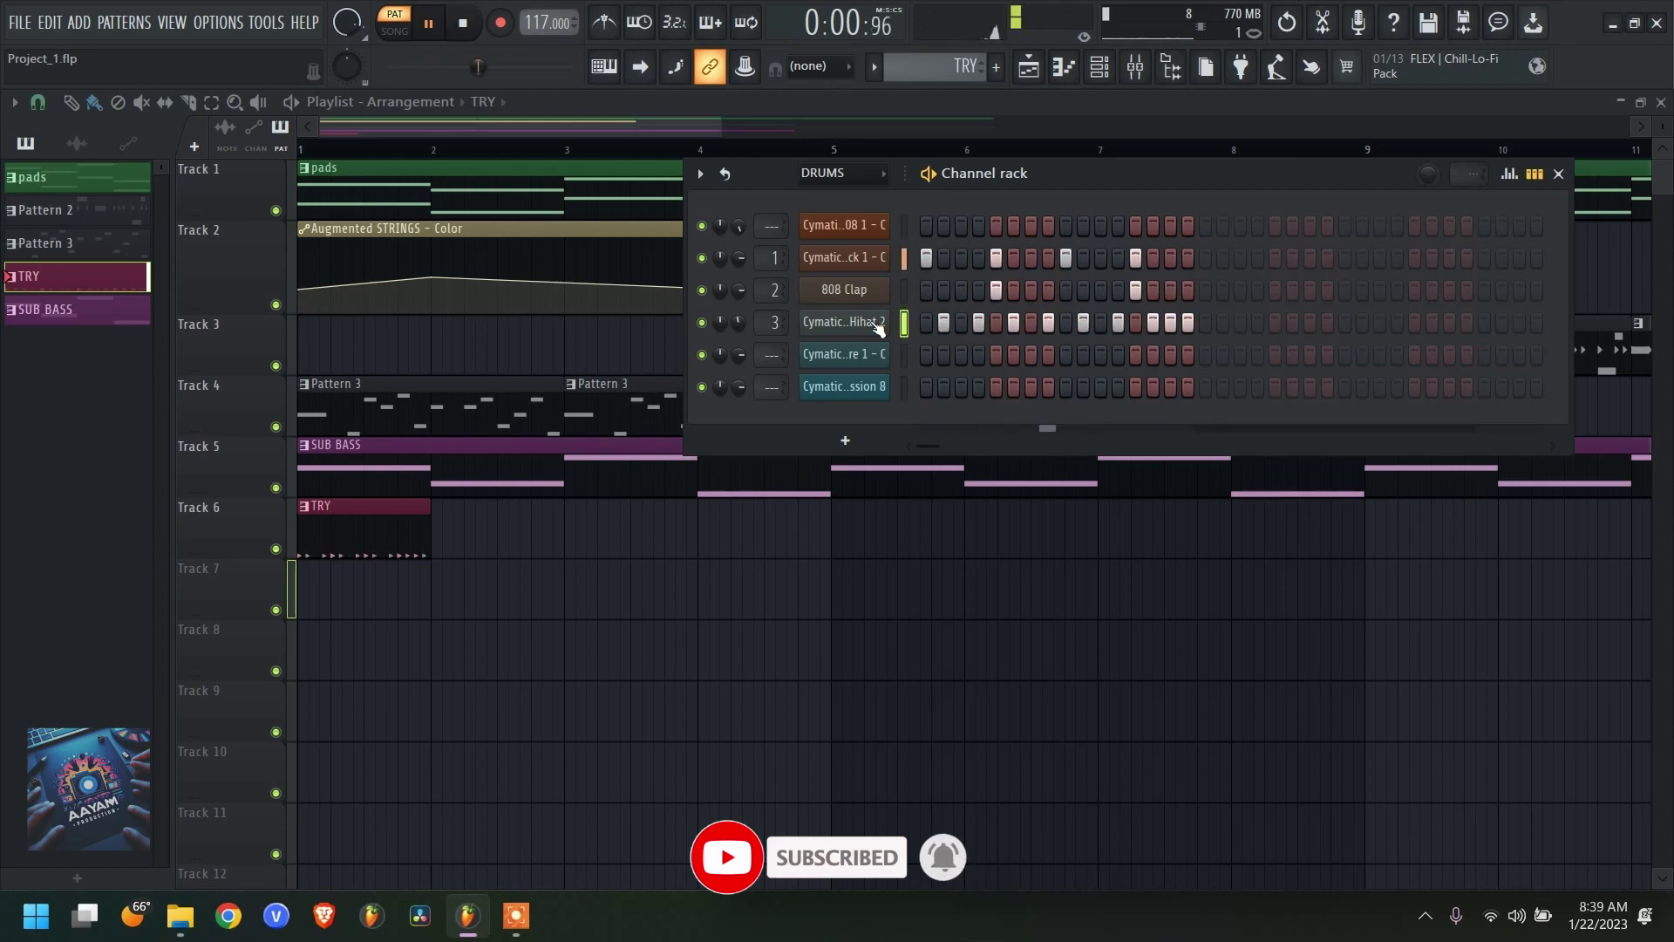
pyautogui.hotkey('shift', 'Left')
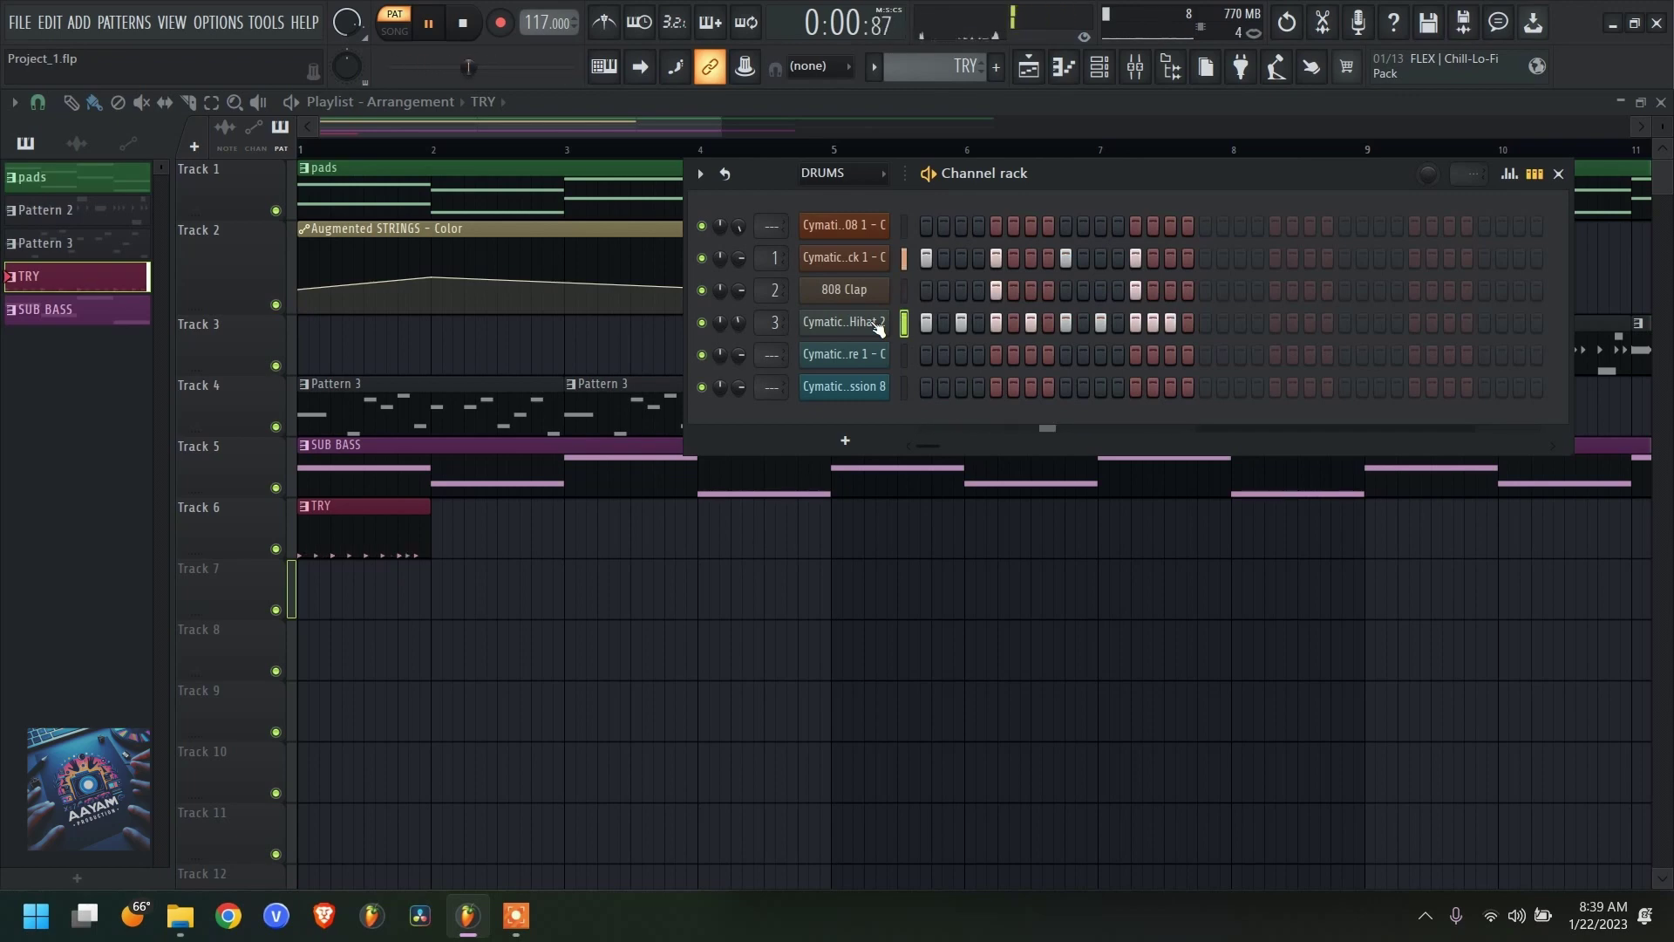
# - Stop the TRY pattern's playback and save the project
pyautogui.press('space')
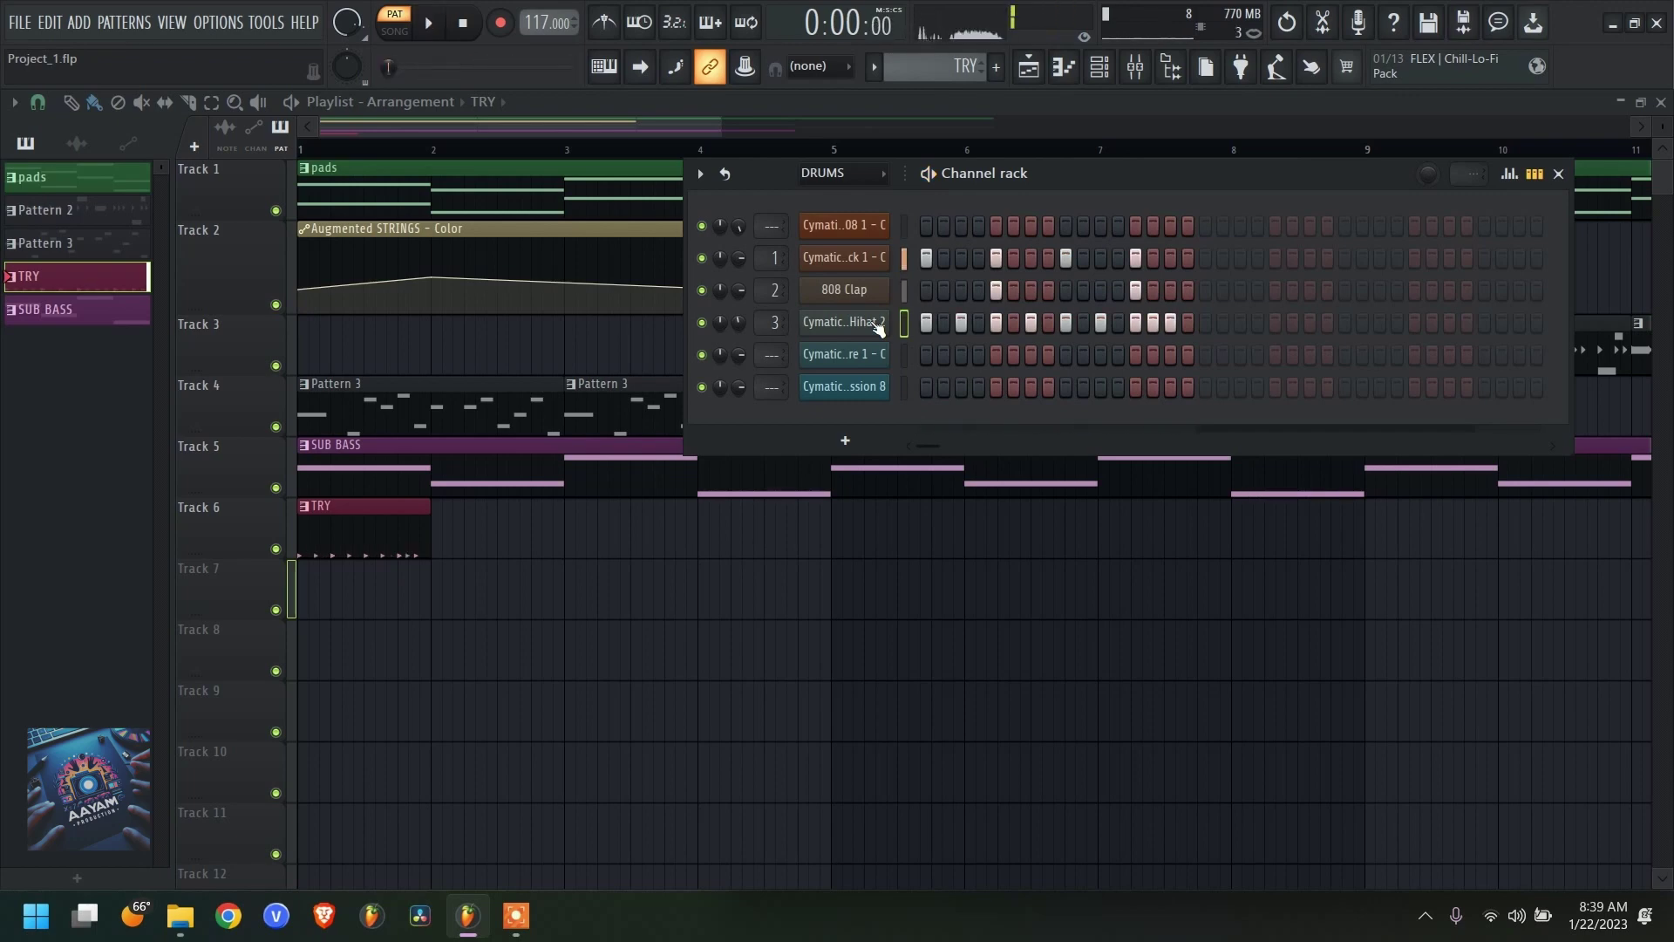
pyautogui.hotkey('ctrl', 's')
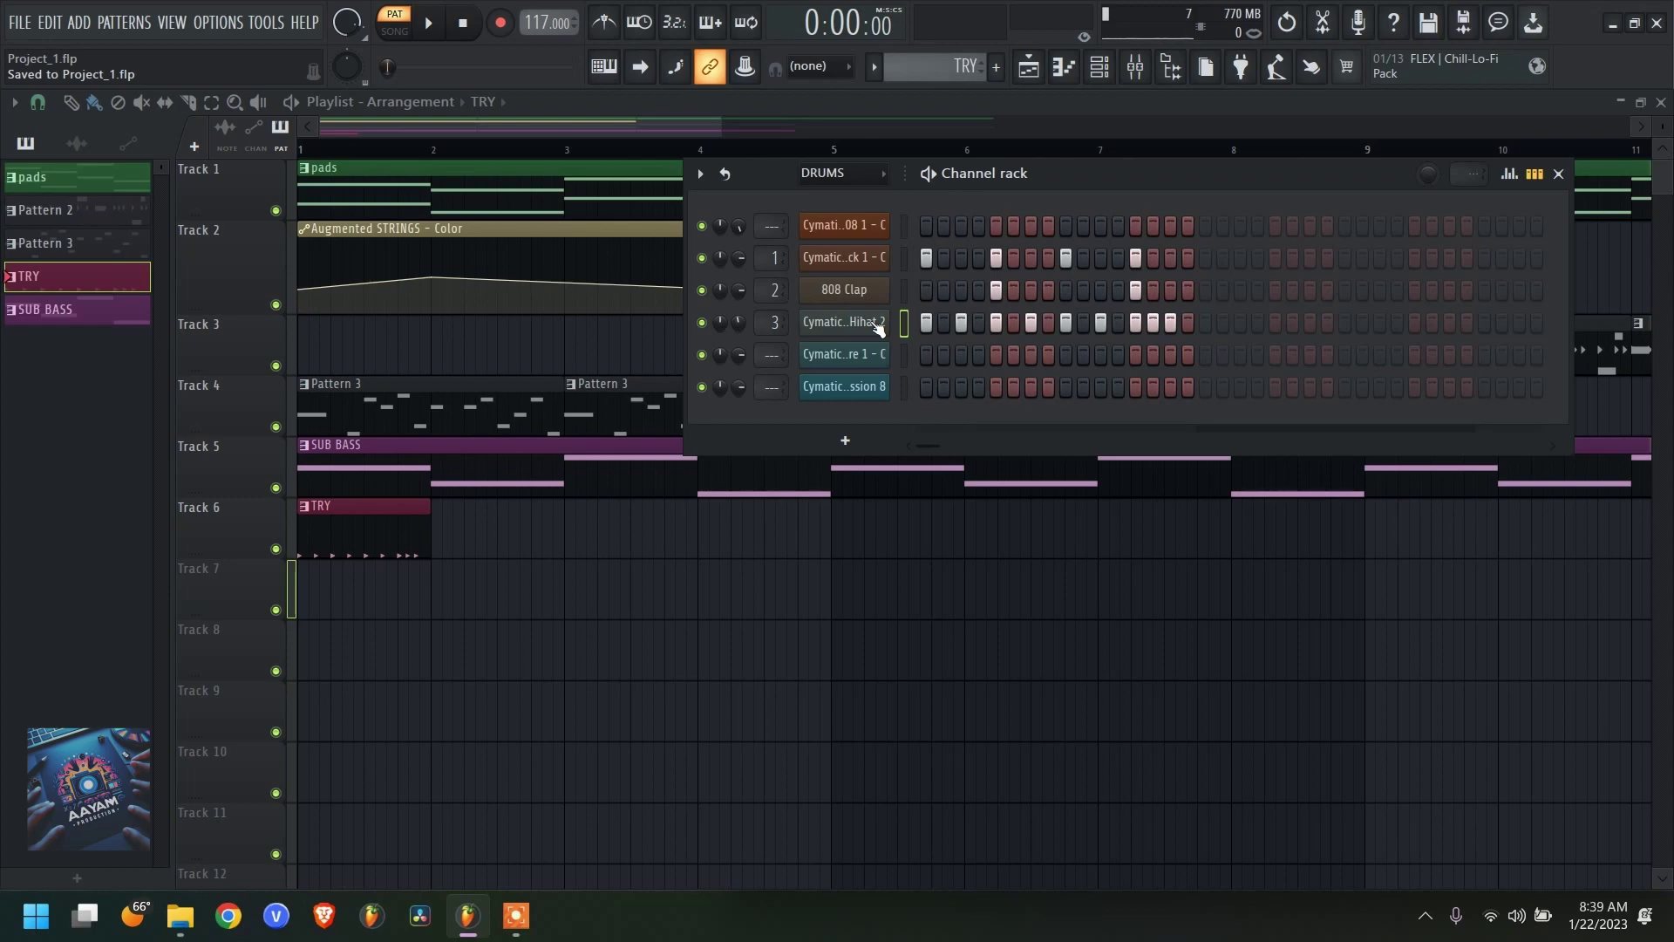
# - Look through the replacement plugin list for the closed hi-hat channel and for Augmented STRINGS in the SYNTH group
pyautogui.rightClick(874, 324)
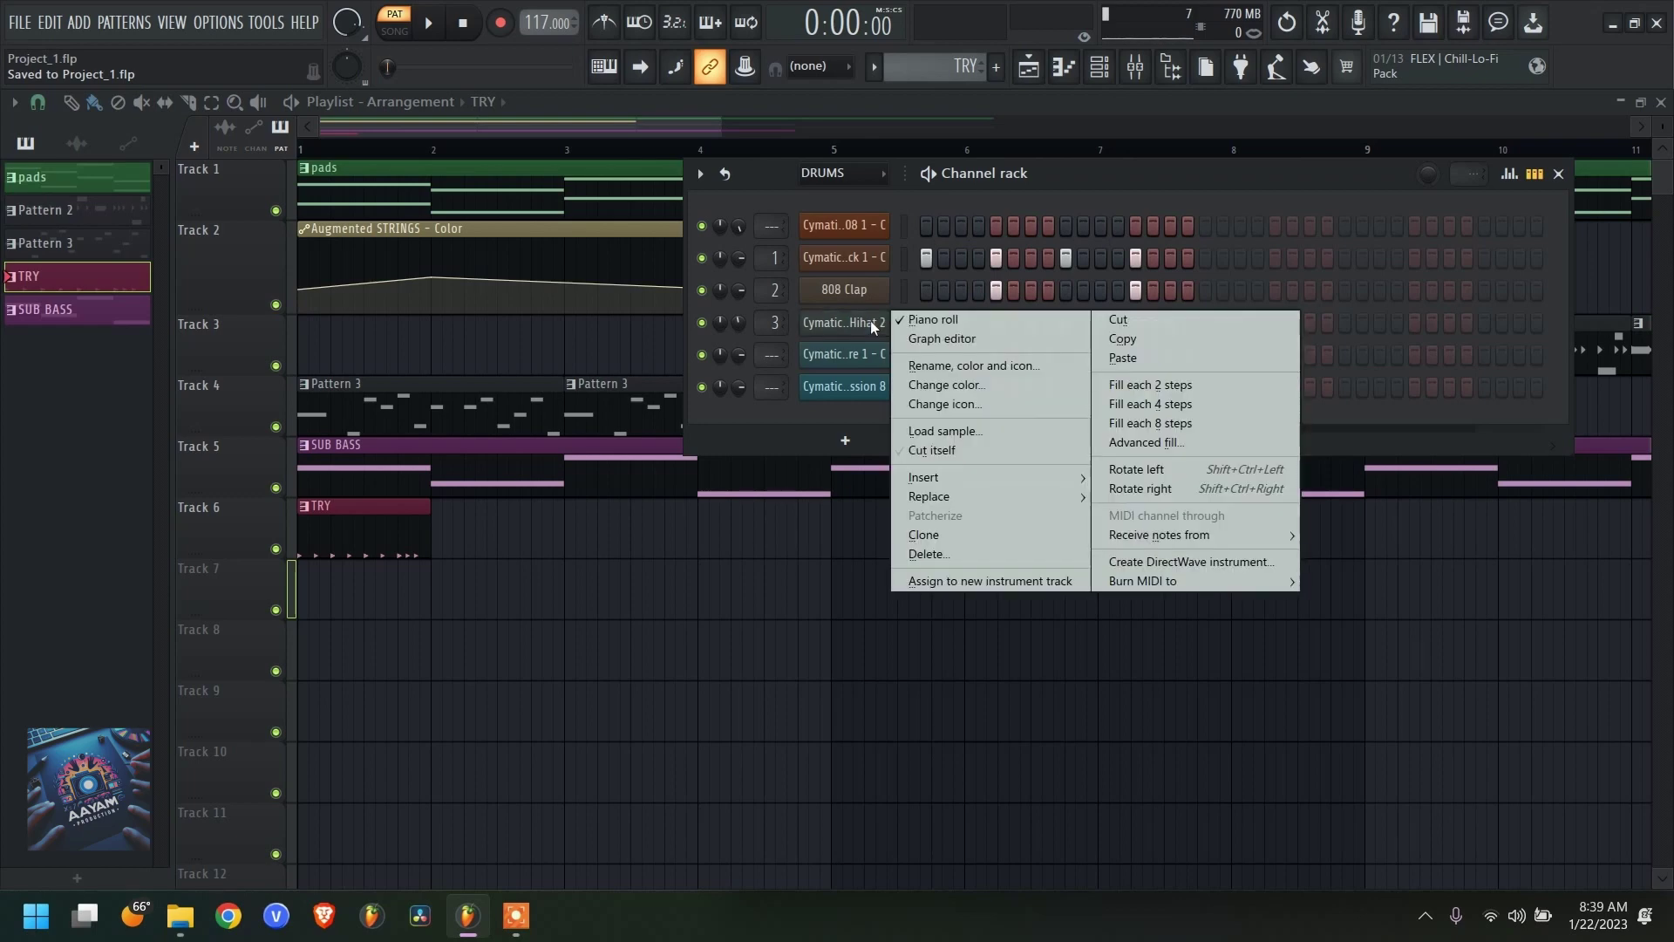
pyautogui.moveTo(934, 501)
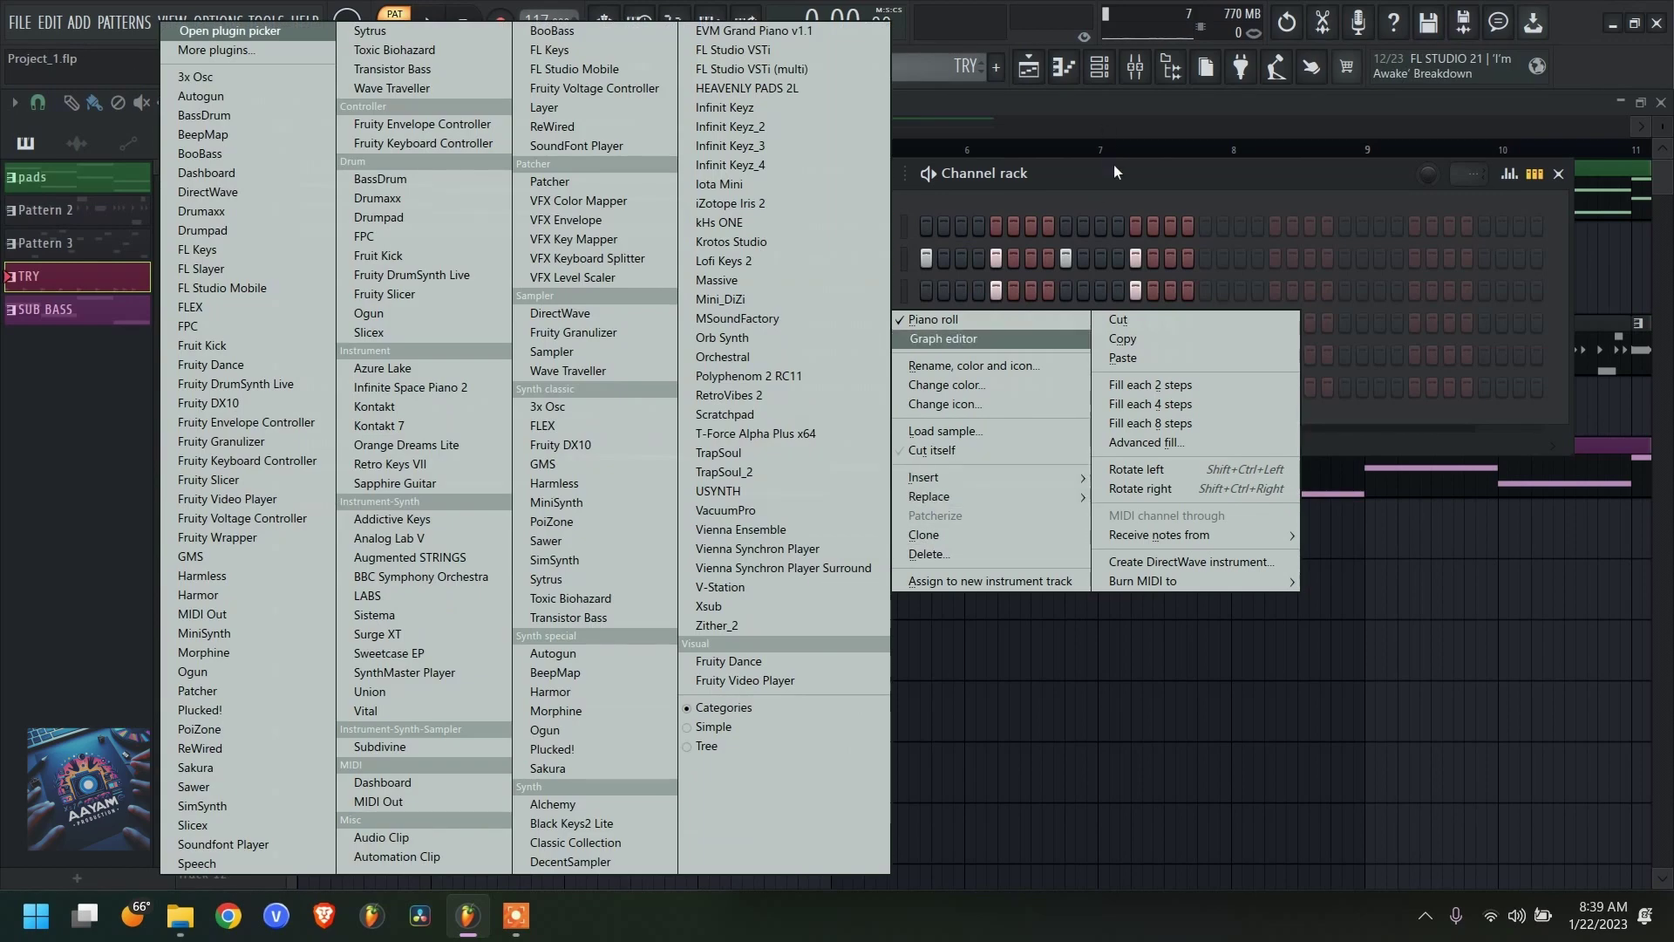
pyautogui.click(938, 201)
pyautogui.scroll(-1, 859, 177)
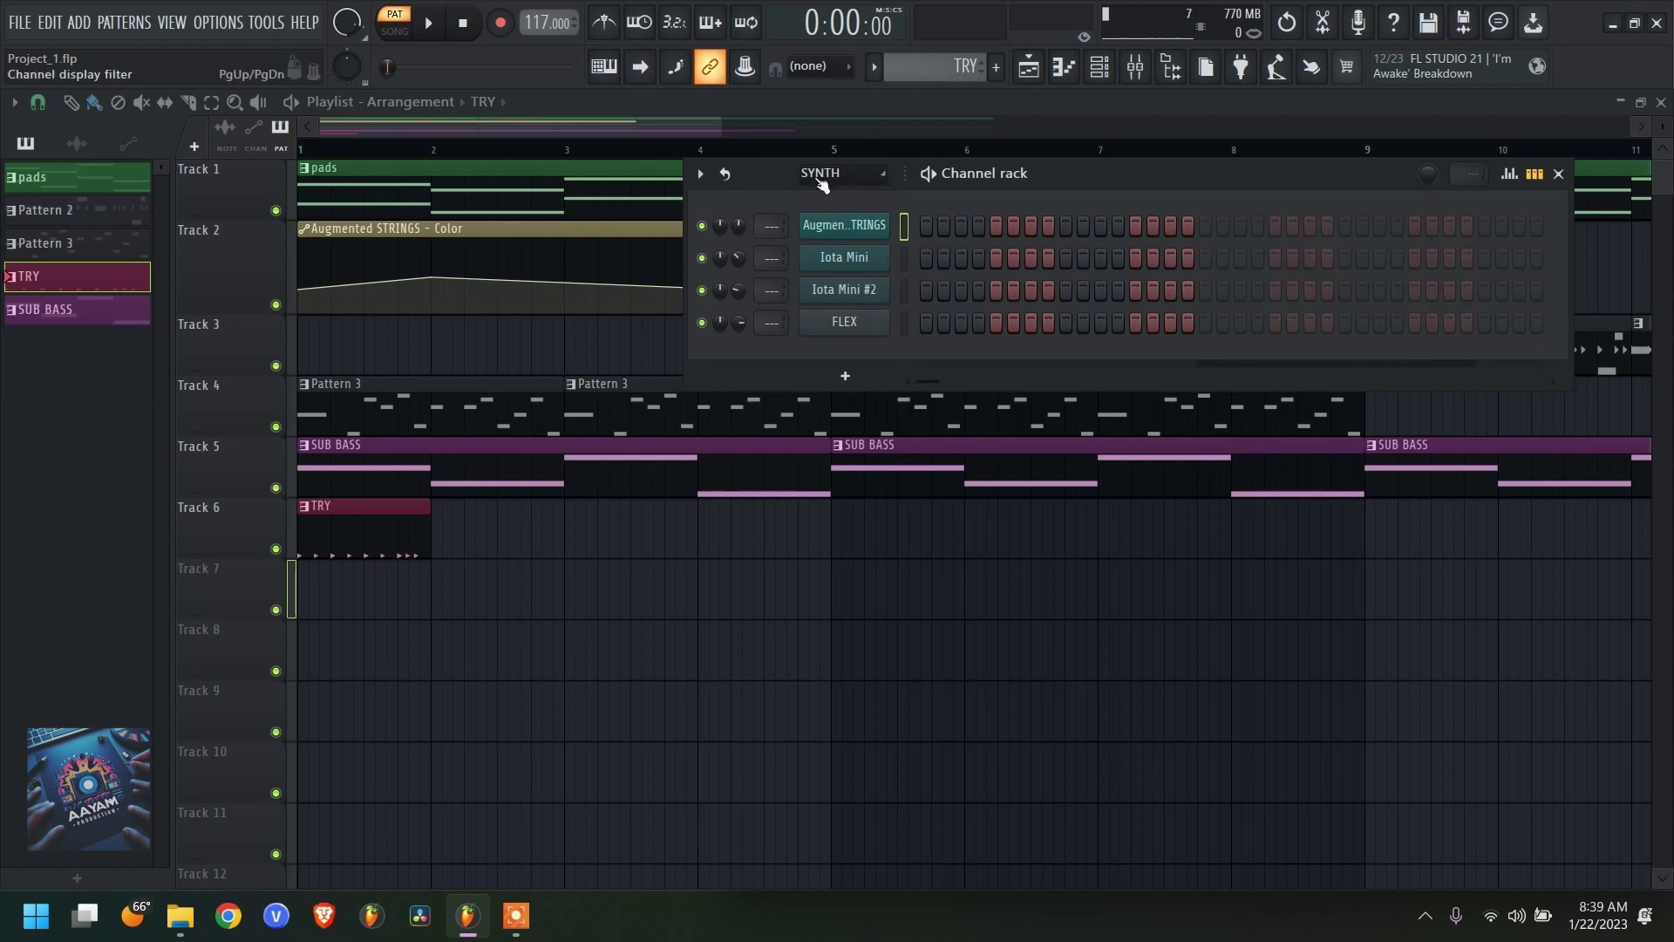
pyautogui.rightClick(853, 225)
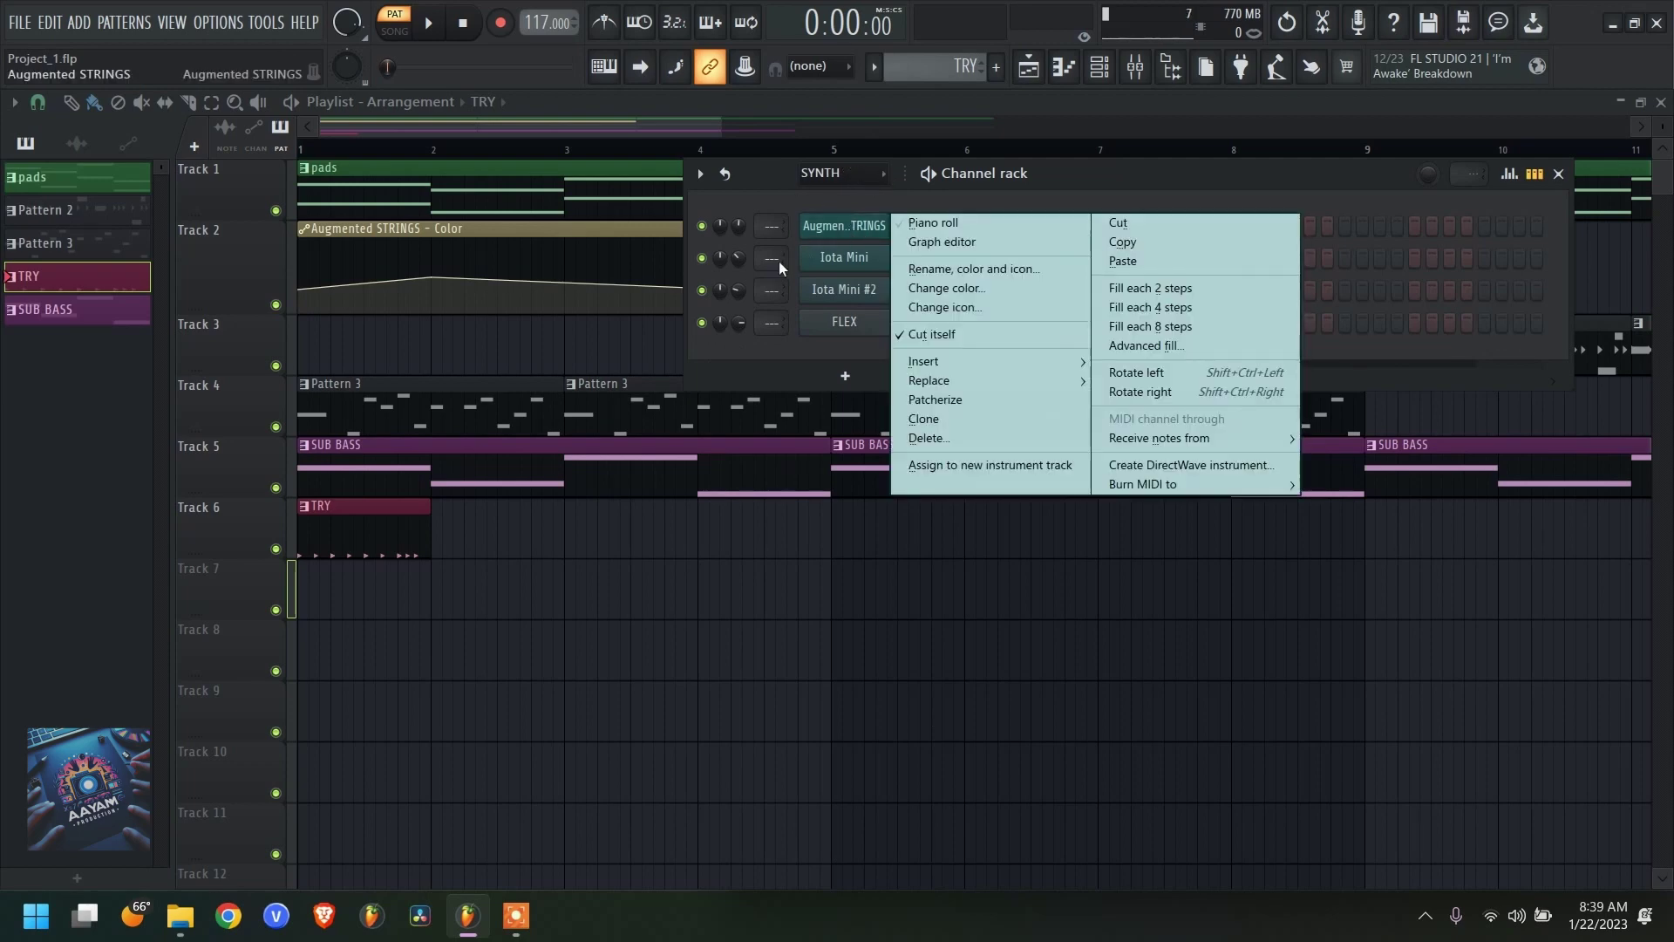
pyautogui.moveTo(937, 380)
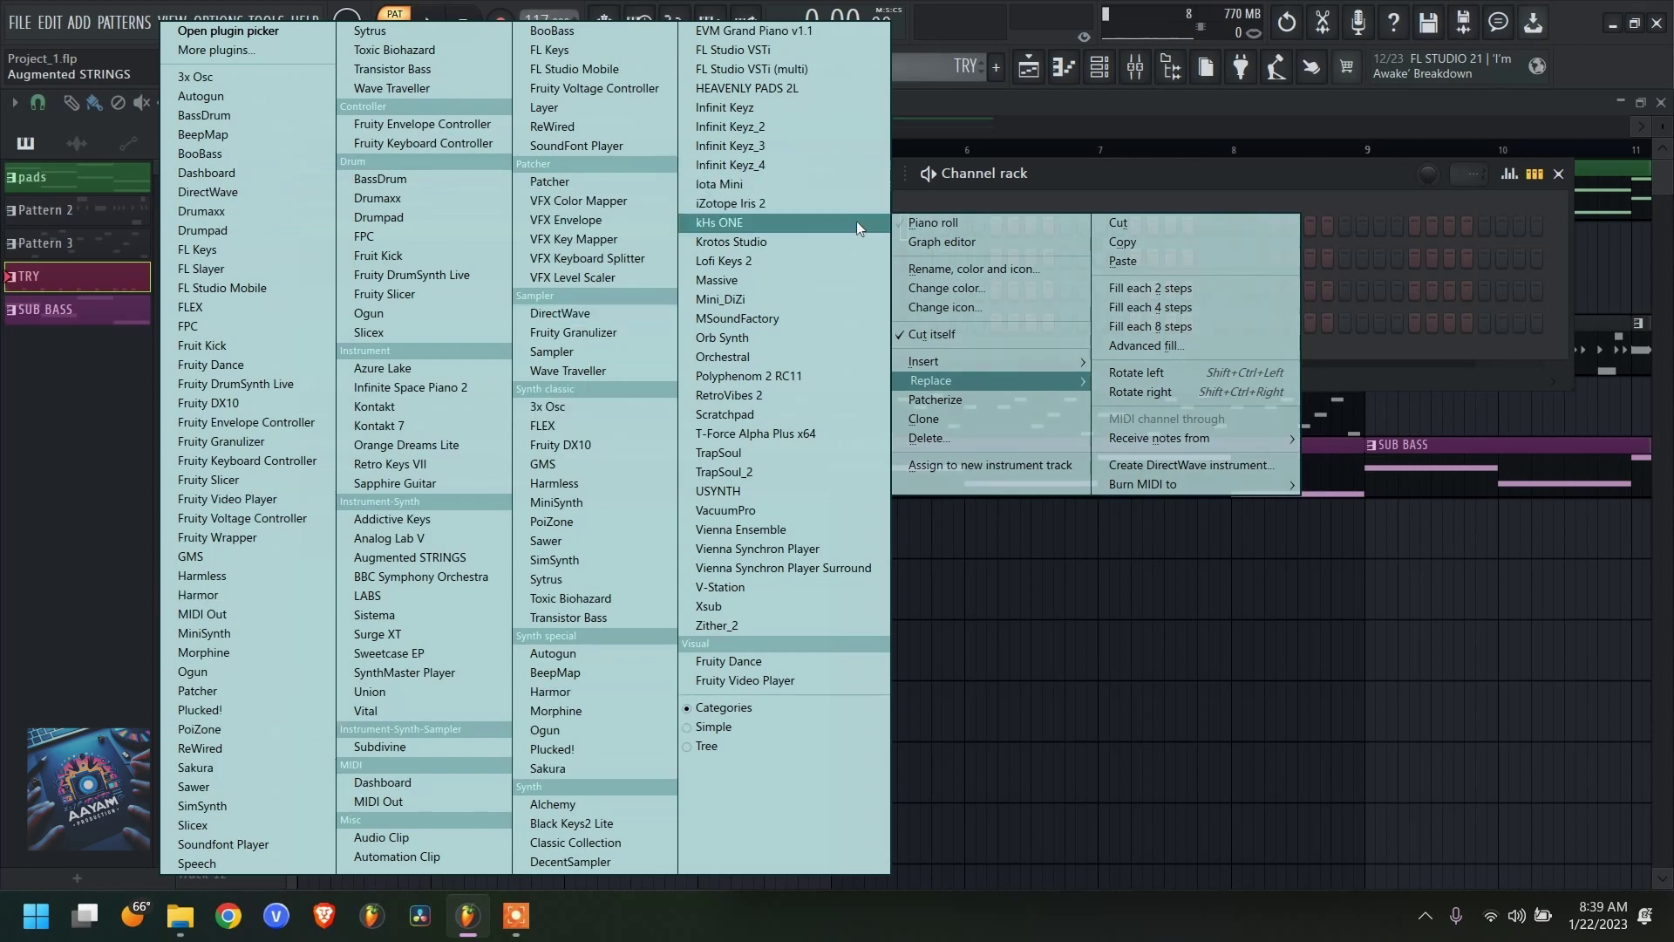
pyautogui.click(1087, 166)
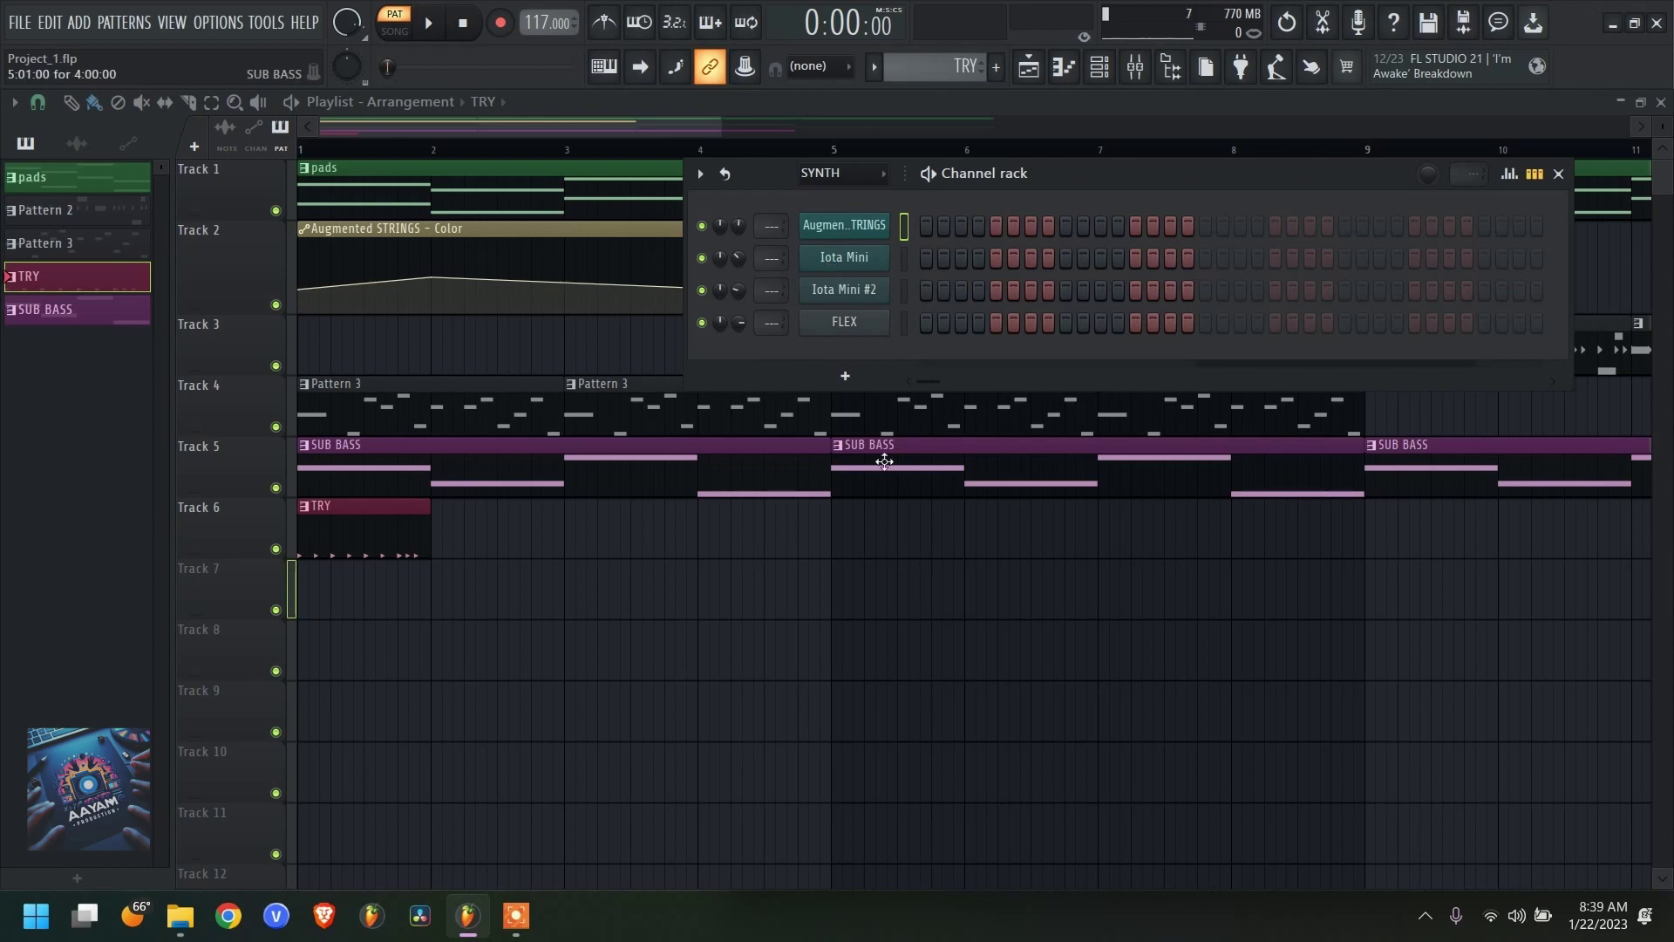
# - Make SUB BASS the active pattern and bring the channel rack back into view
pyautogui.click(956, 454)
pyautogui.click(1099, 66)
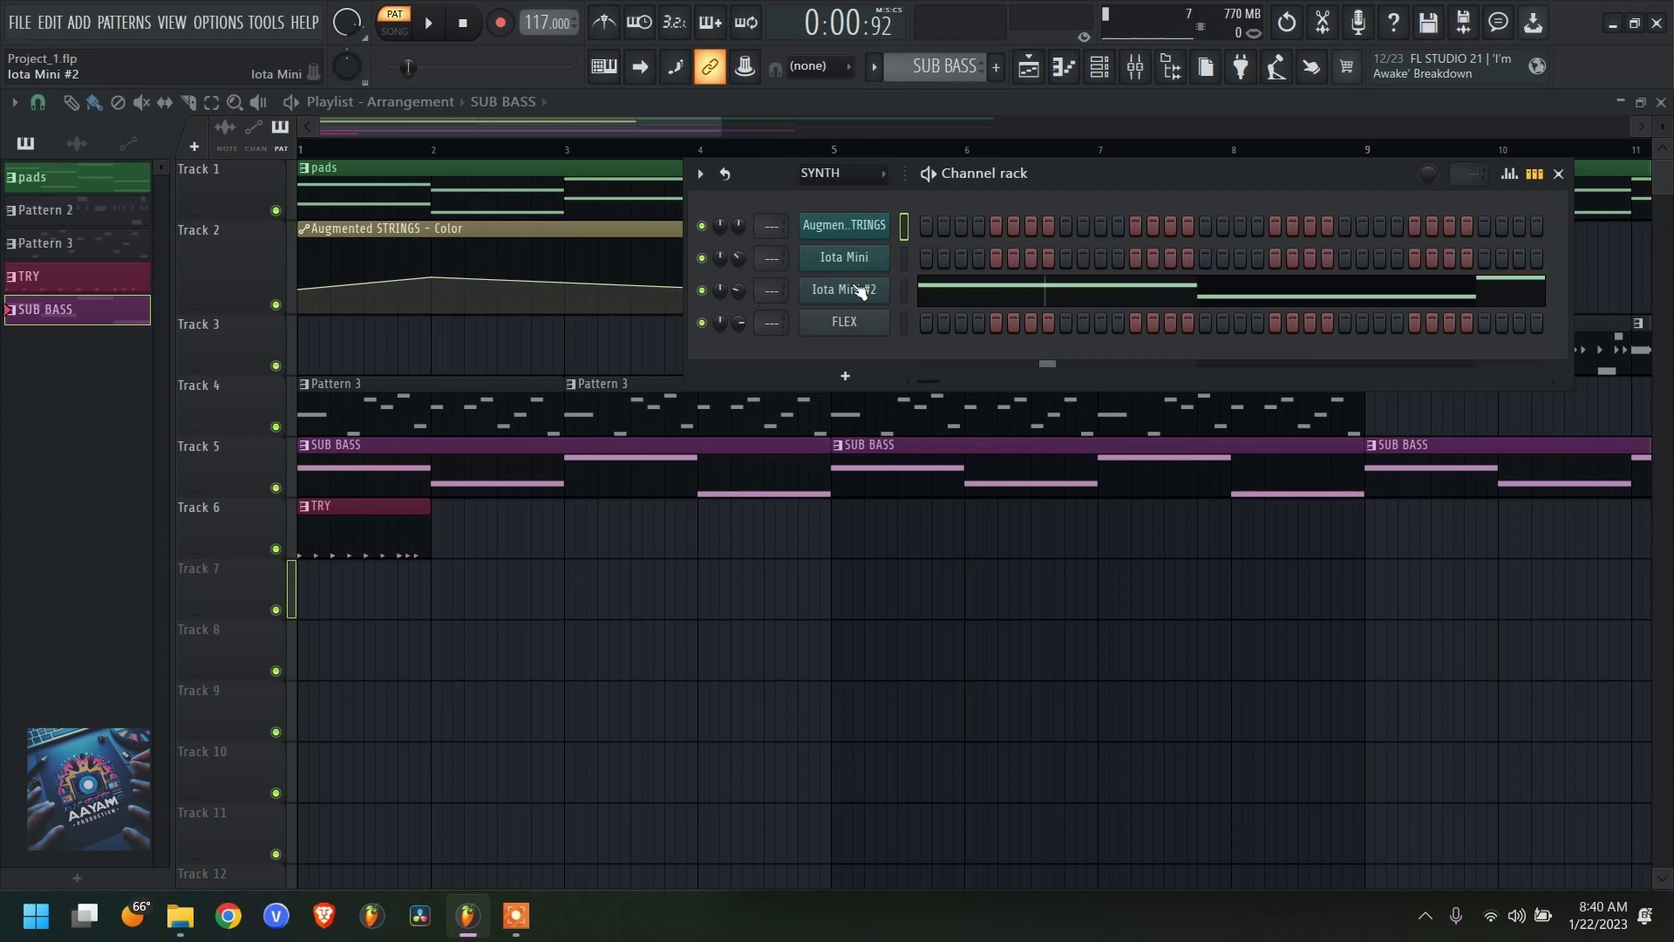
# - Clone the Iota Mini #2 channel, move the clone's plugin window up to view it fully, and close it
pyautogui.rightClick(860, 292)
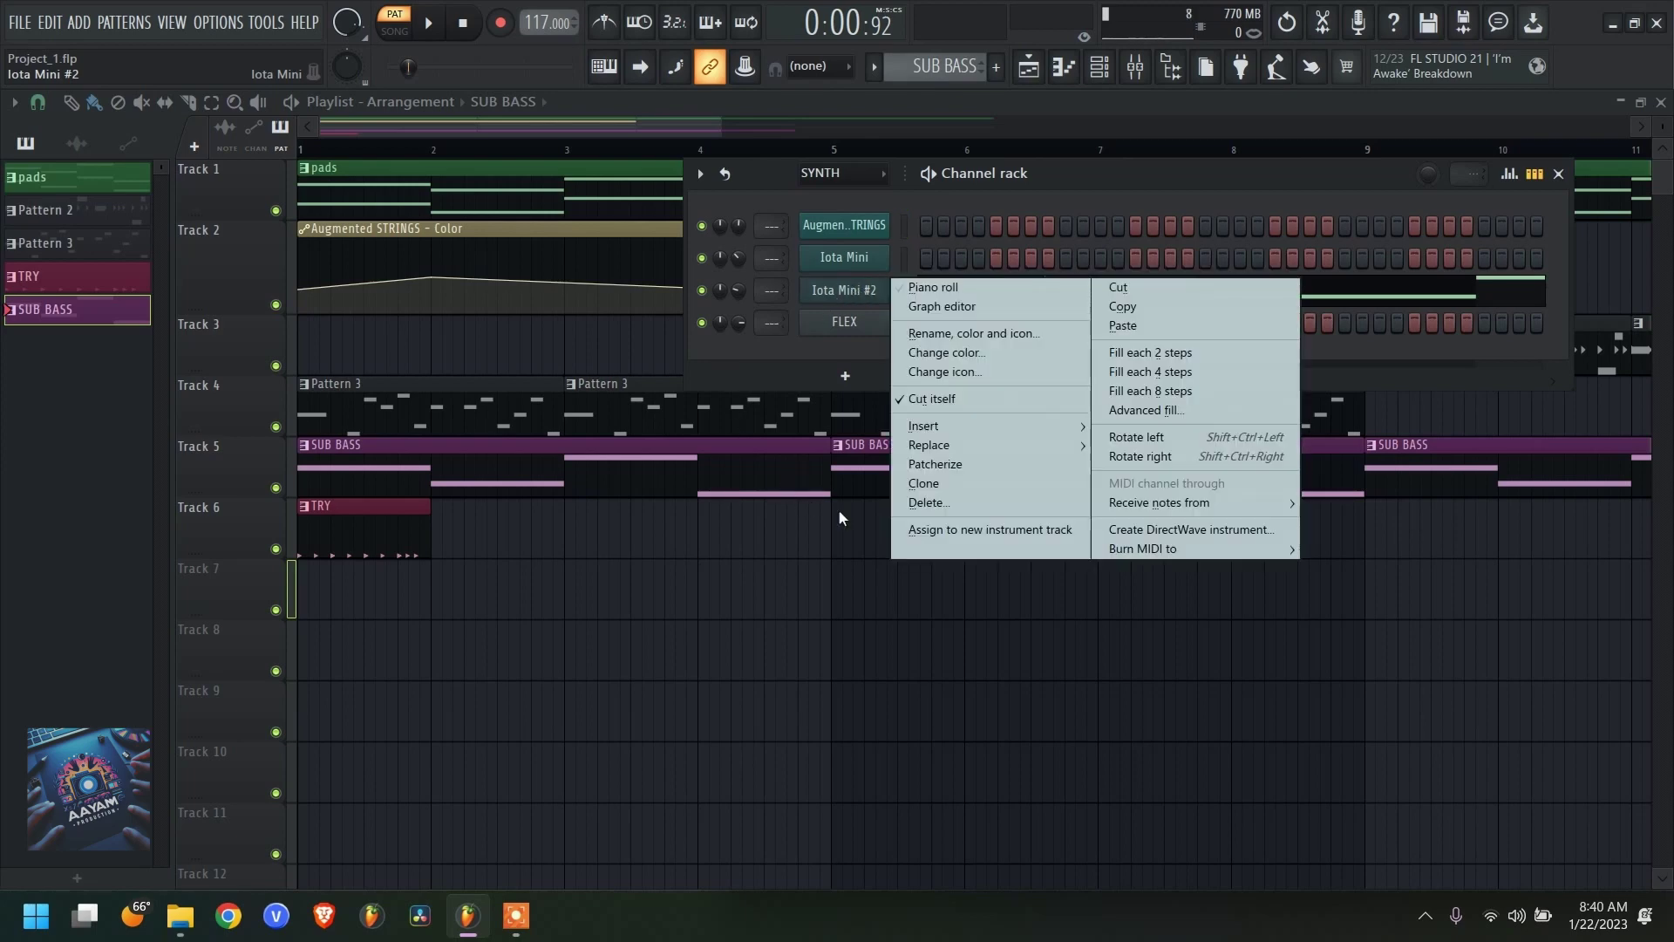
pyautogui.click(916, 486)
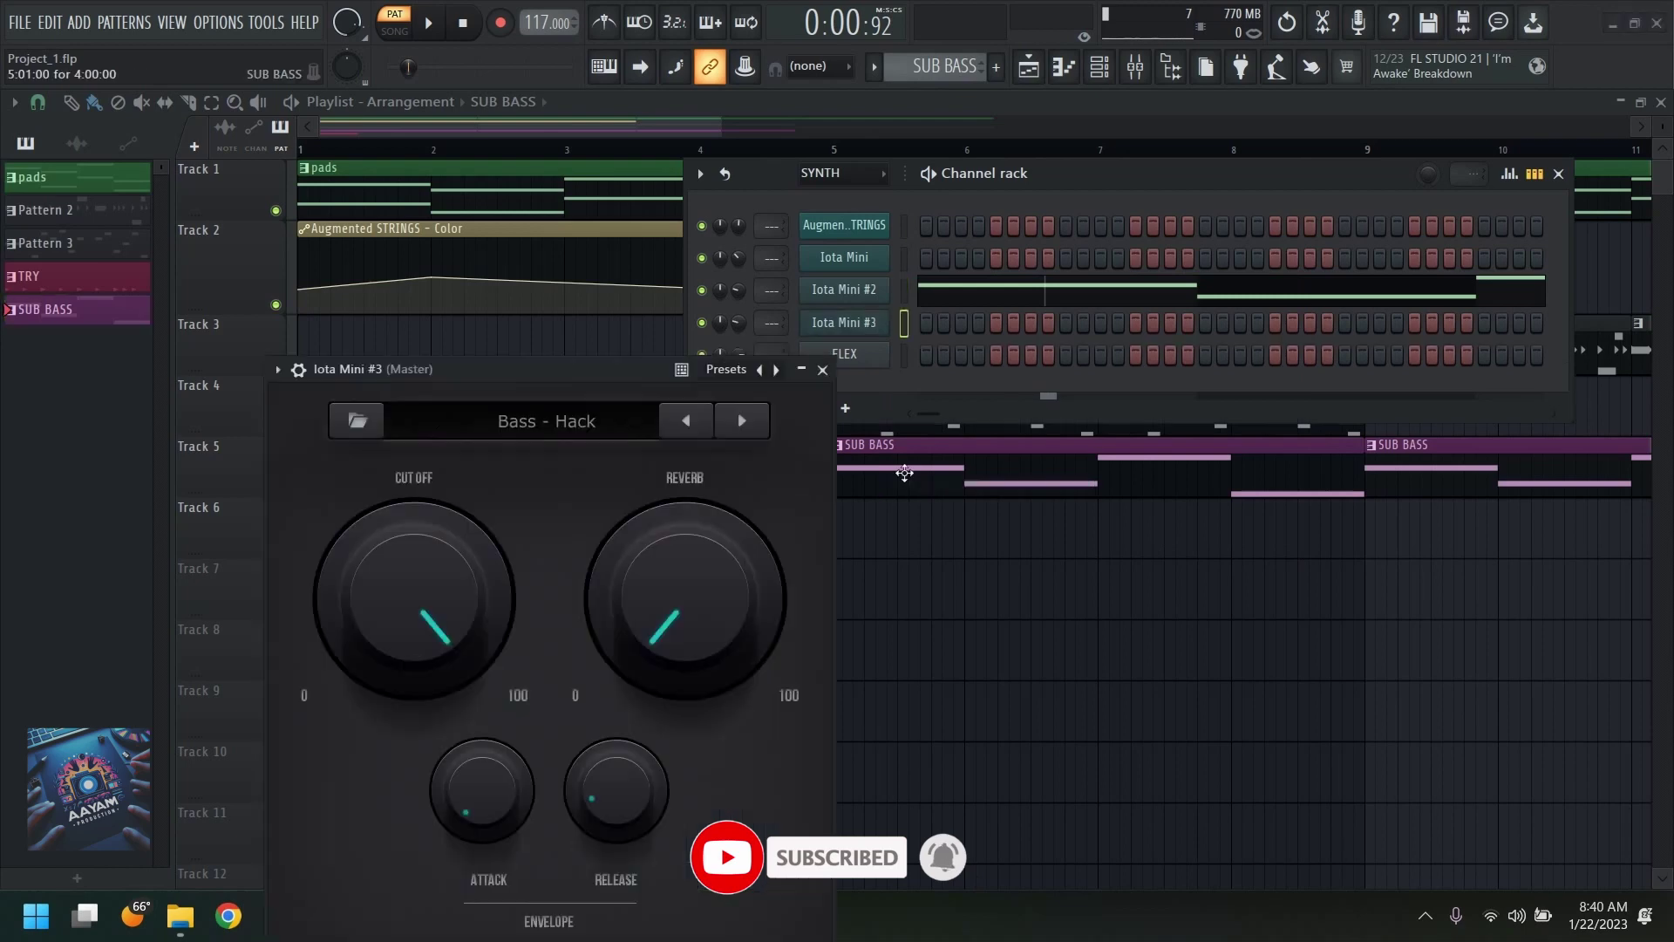
pyautogui.moveTo(545, 375); pyautogui.dragTo(593, 241)
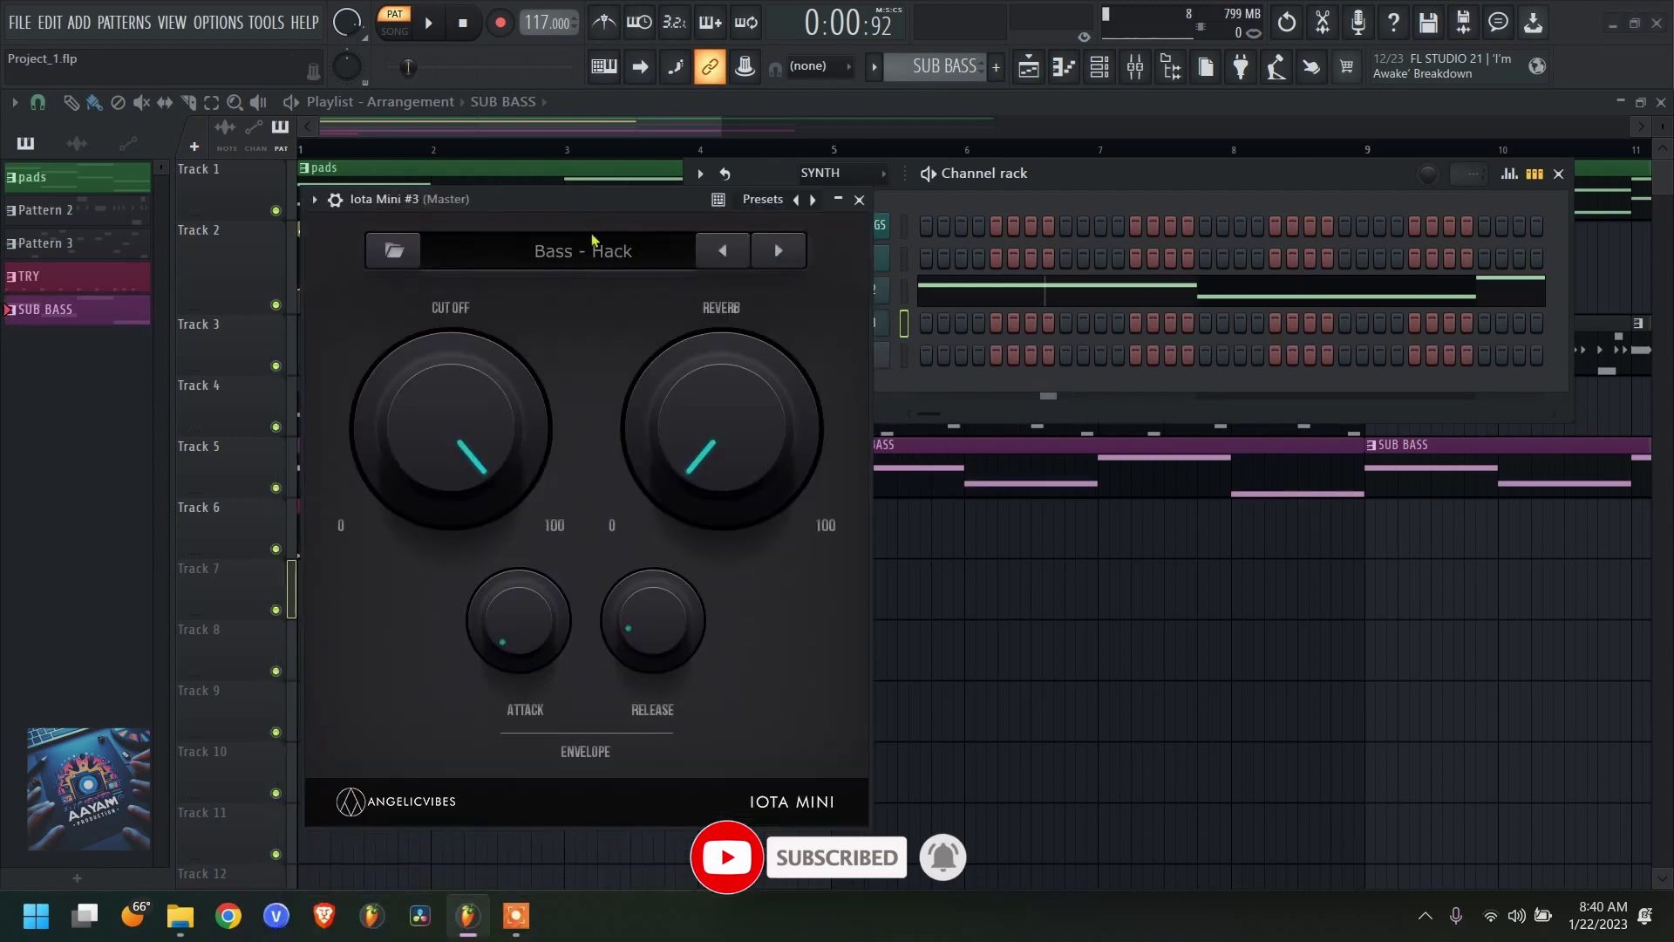
pyautogui.click(859, 200)
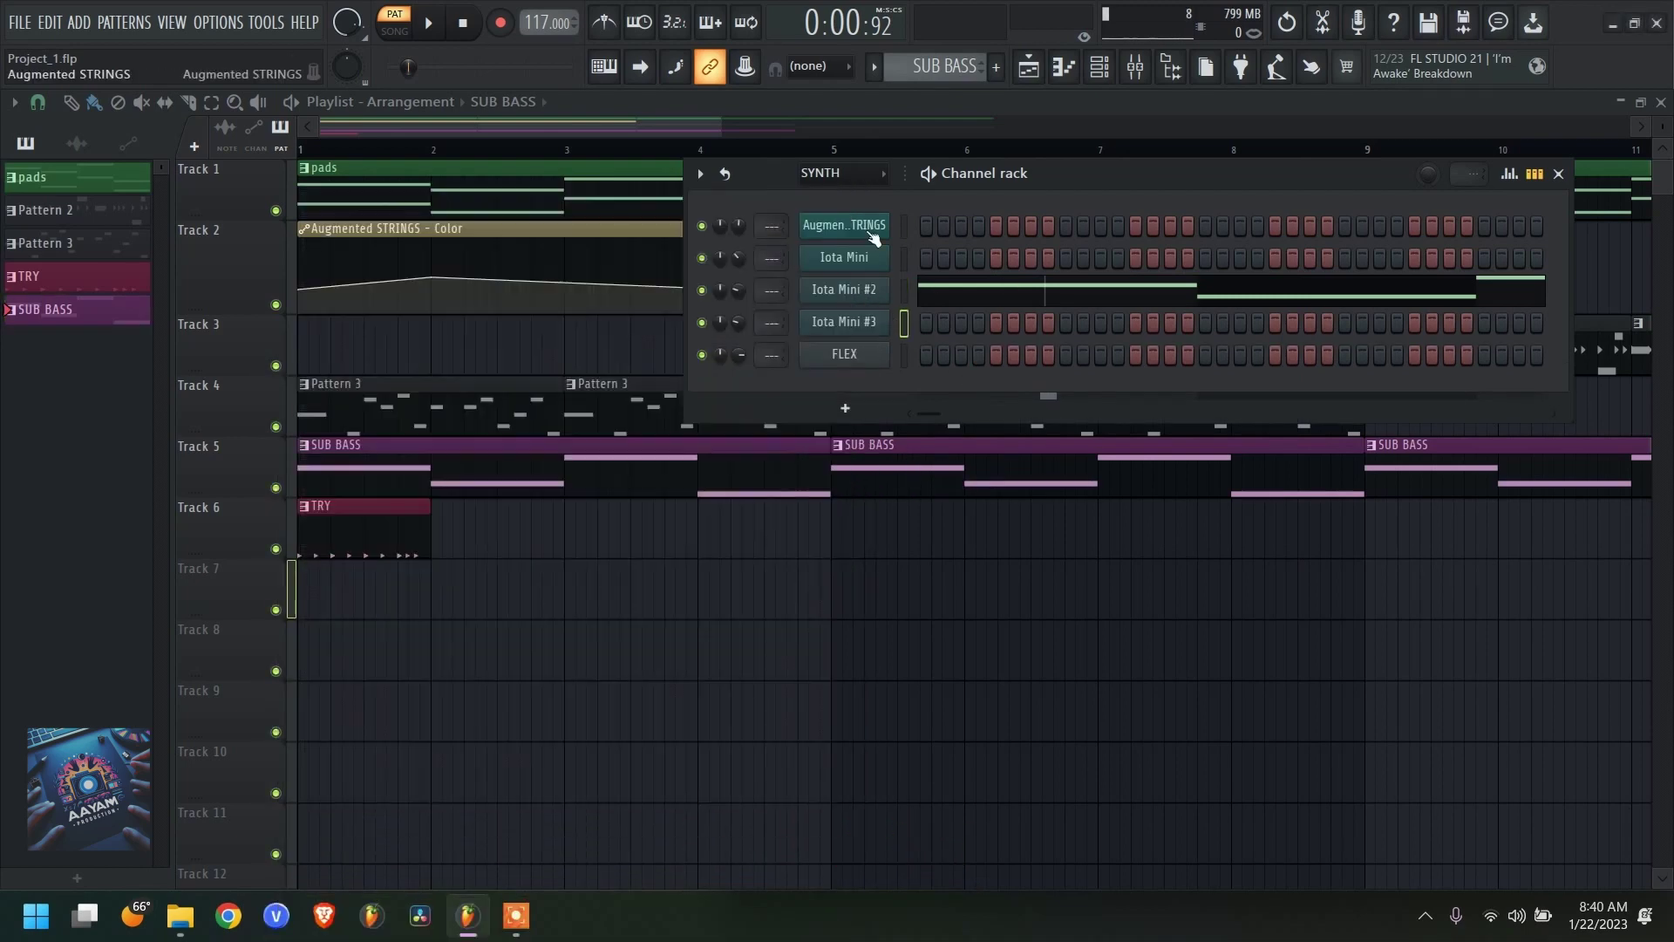
# - Compare the plugin settings of Iota Mini #2 with those of its clone, Iota Mini #3, and close the clone's window
pyautogui.click(844, 290)
pyautogui.moveTo(625, 328); pyautogui.dragTo(1348, 182)
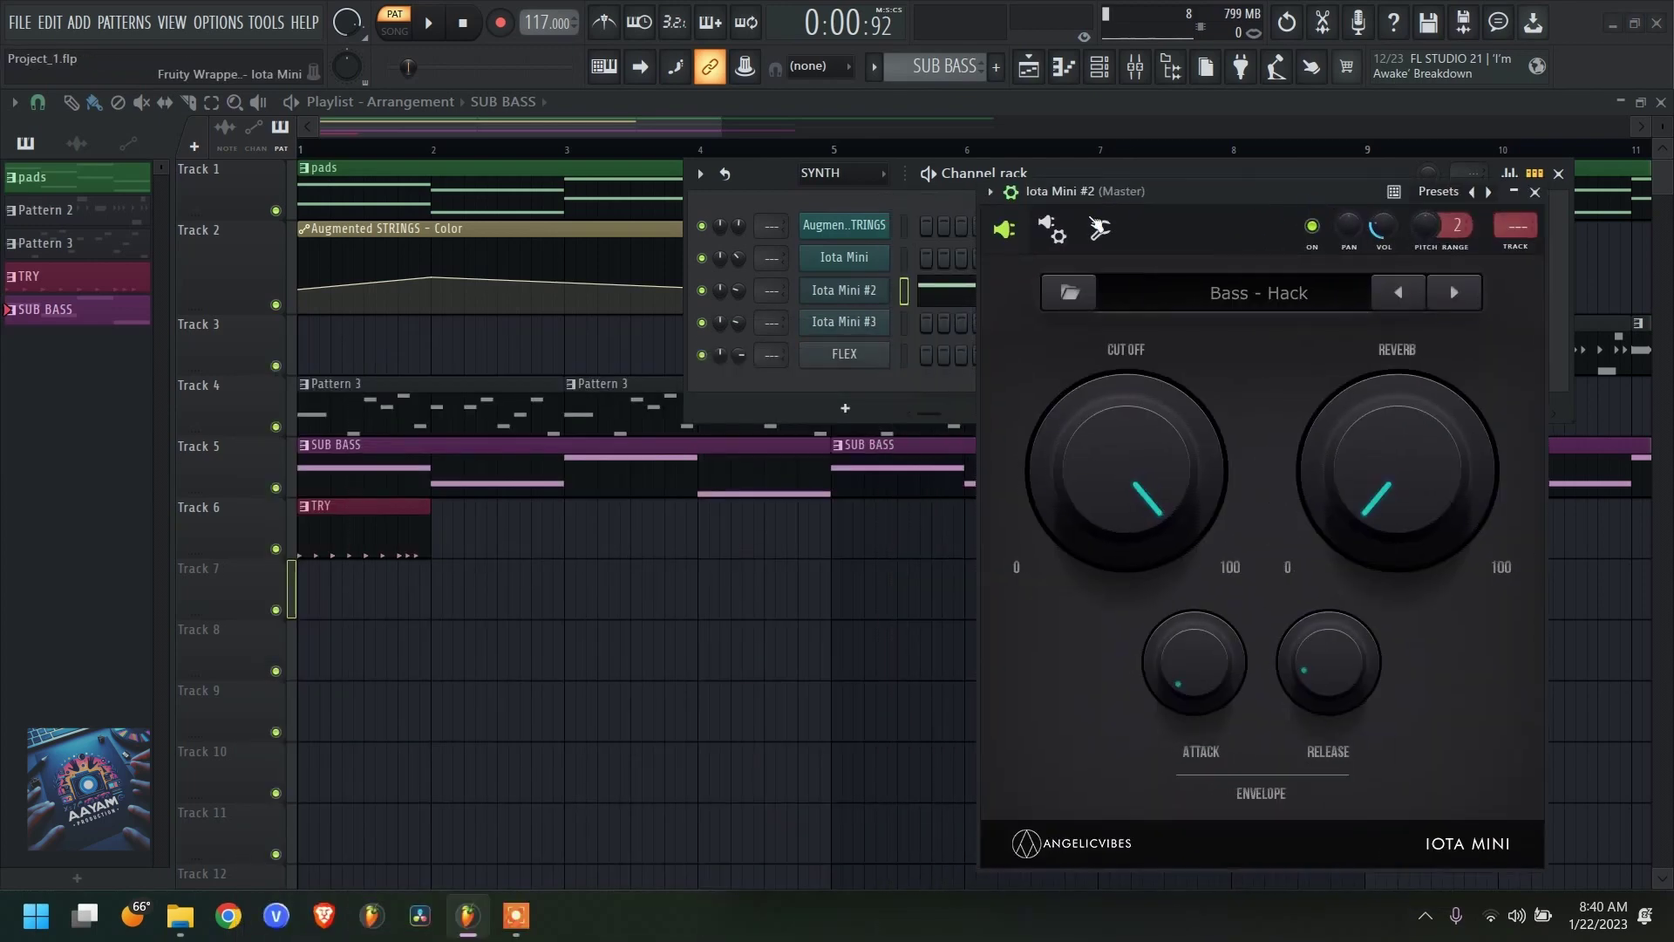
pyautogui.click(859, 324)
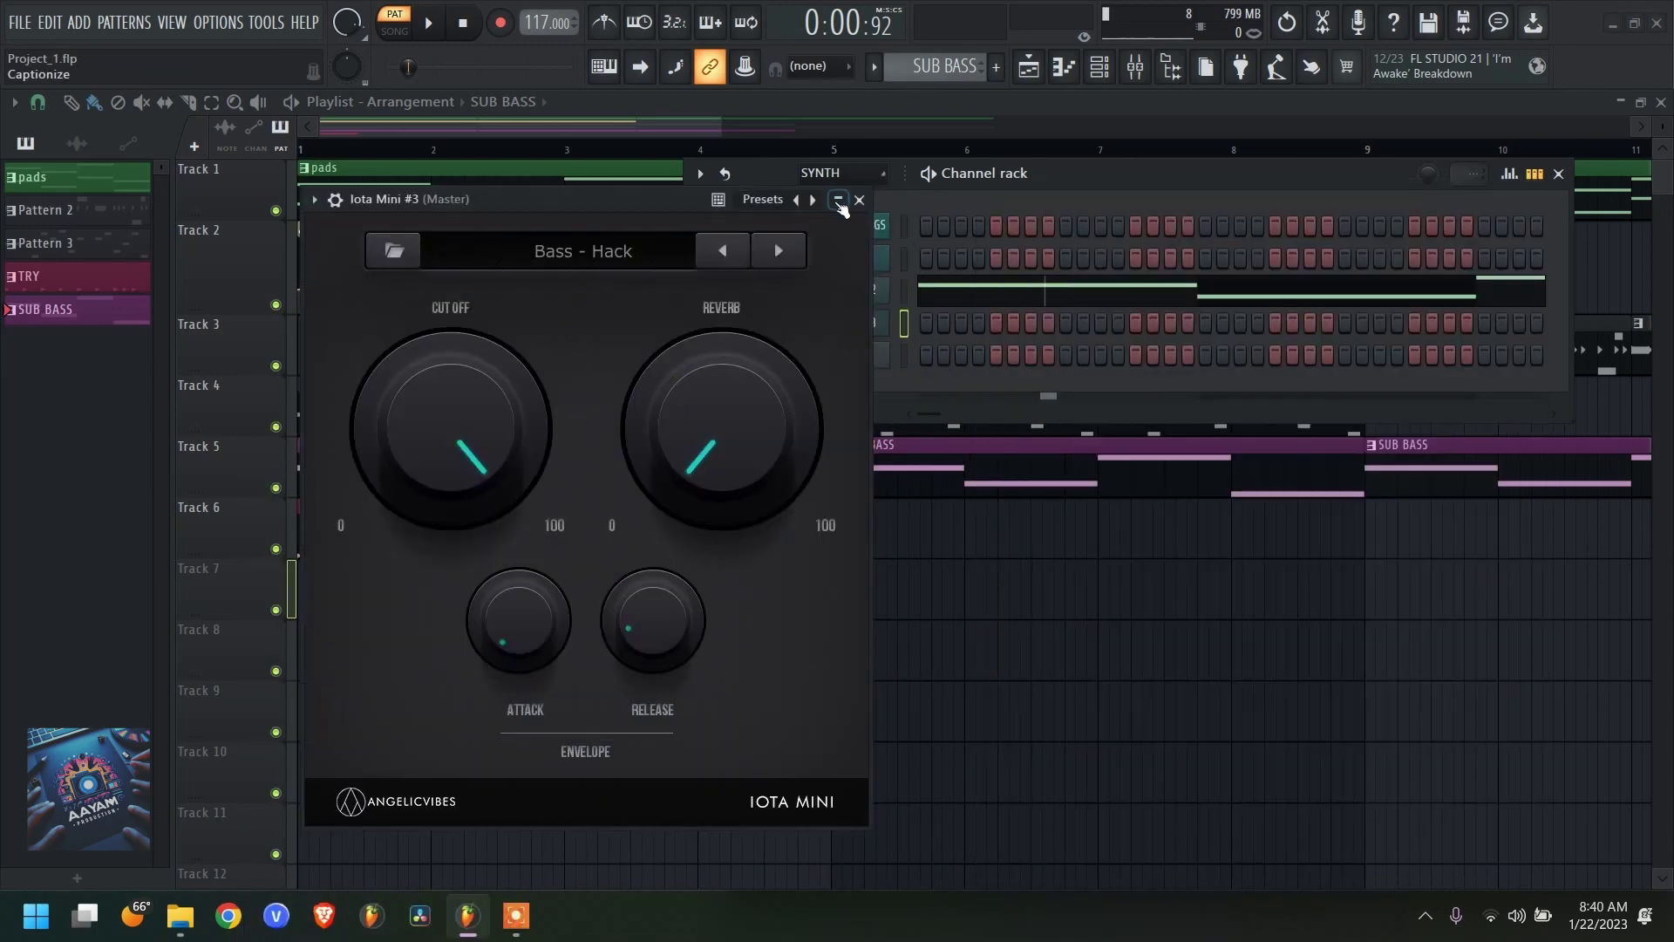
pyautogui.click(840, 203)
# - Delete the cloned Iota Mini #3 channel and confirm its removal
pyautogui.rightClick(863, 331)
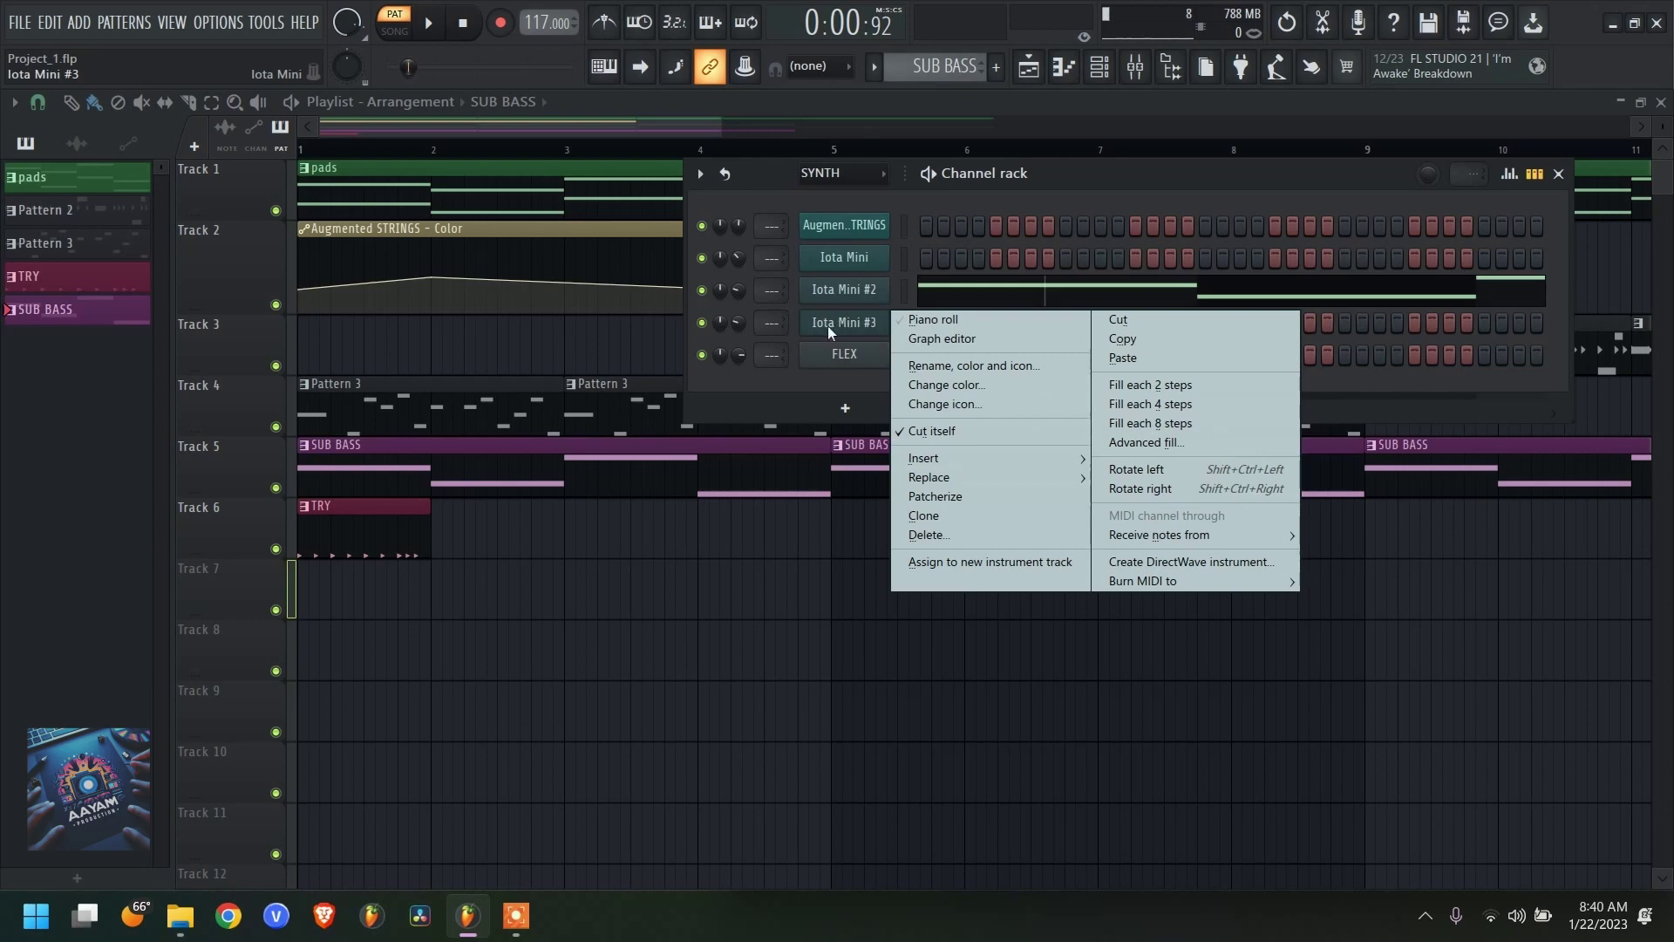
pyautogui.click(961, 533)
pyautogui.click(912, 528)
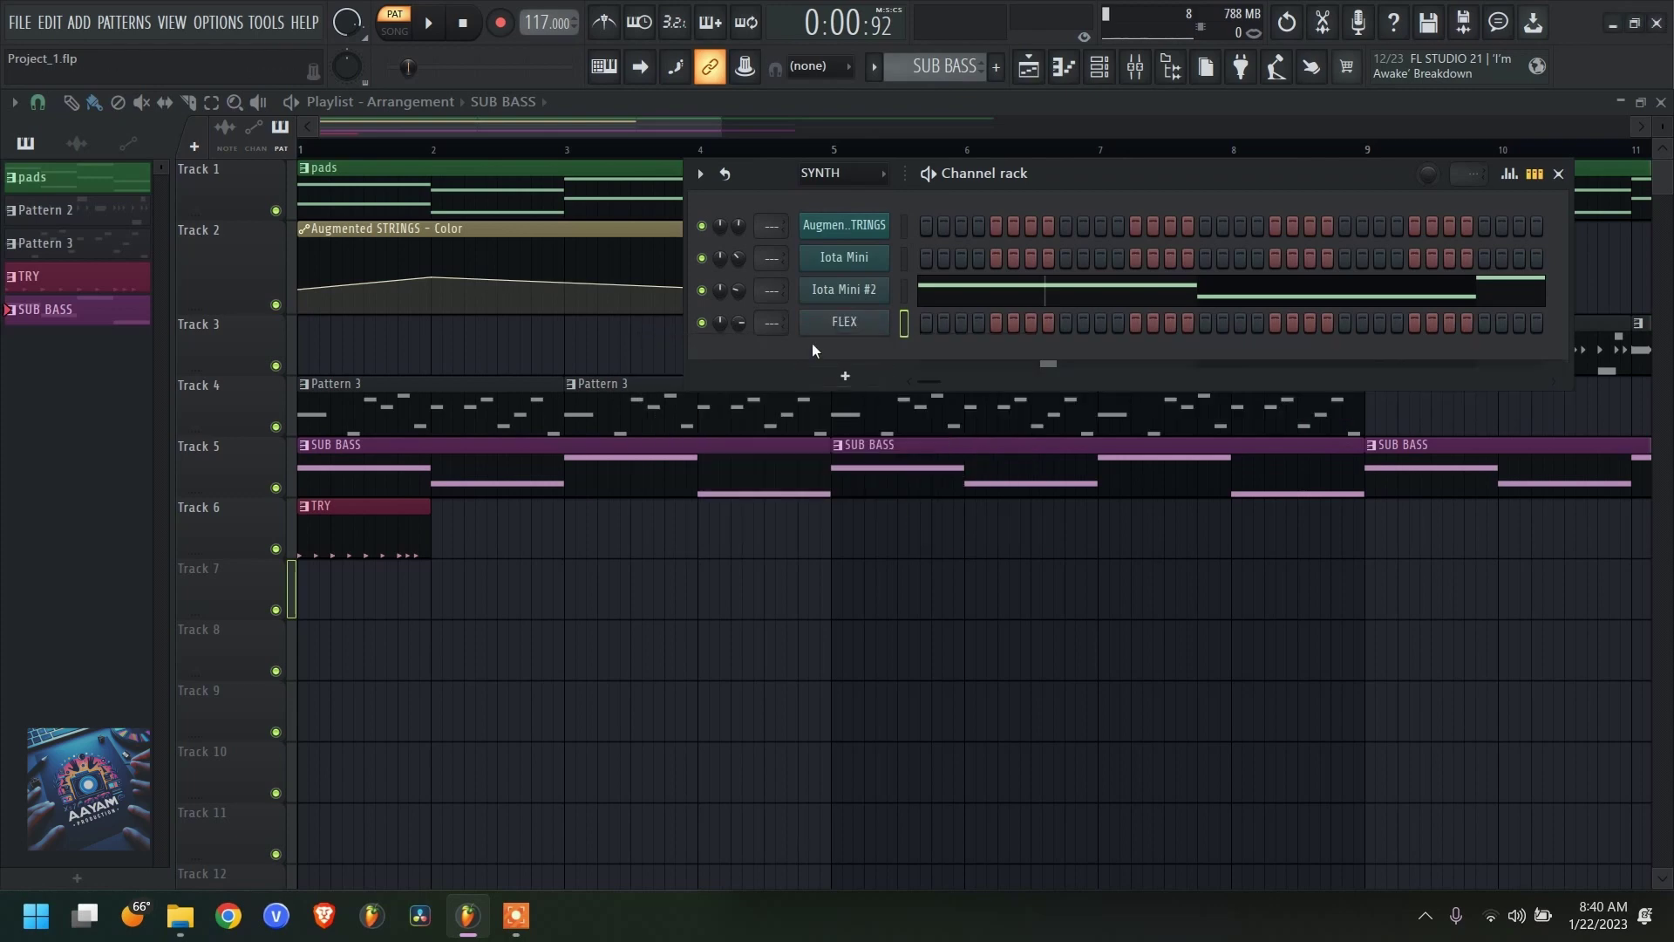
# - Reposition the channel rack over the playlist, widen it to show more steps, and close it
pyautogui.moveTo(812, 349); pyautogui.dragTo(494, 447)
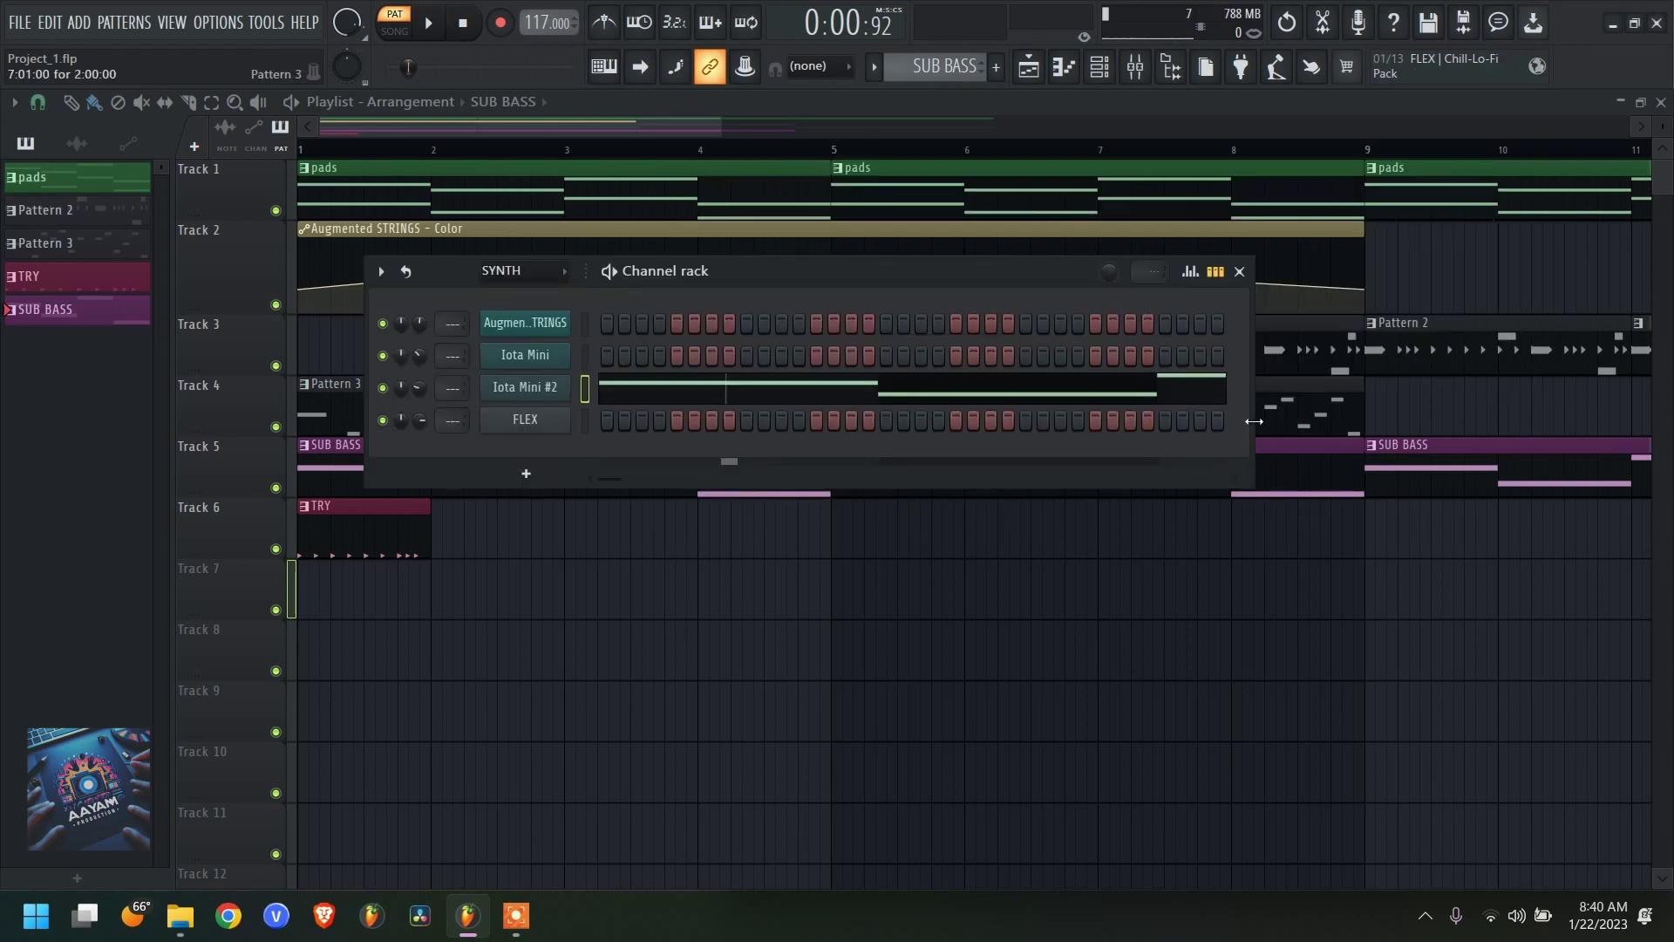
pyautogui.moveTo(1254, 419); pyautogui.dragTo(1647, 418)
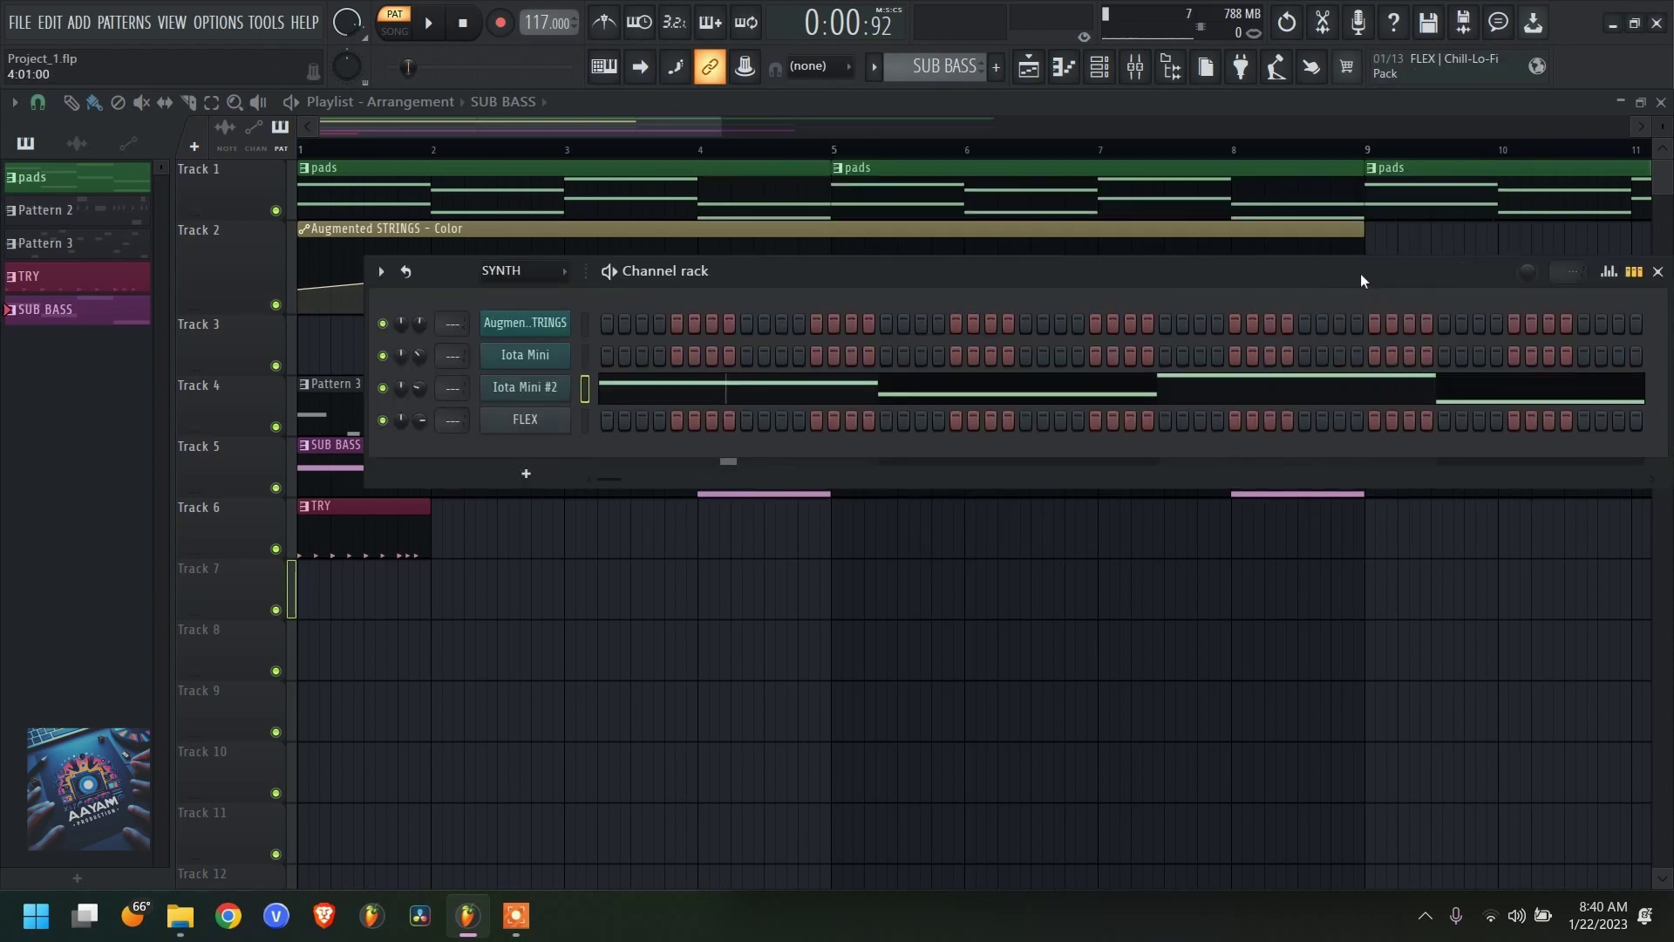
pyautogui.moveTo(1361, 273); pyautogui.dragTo(1137, 311)
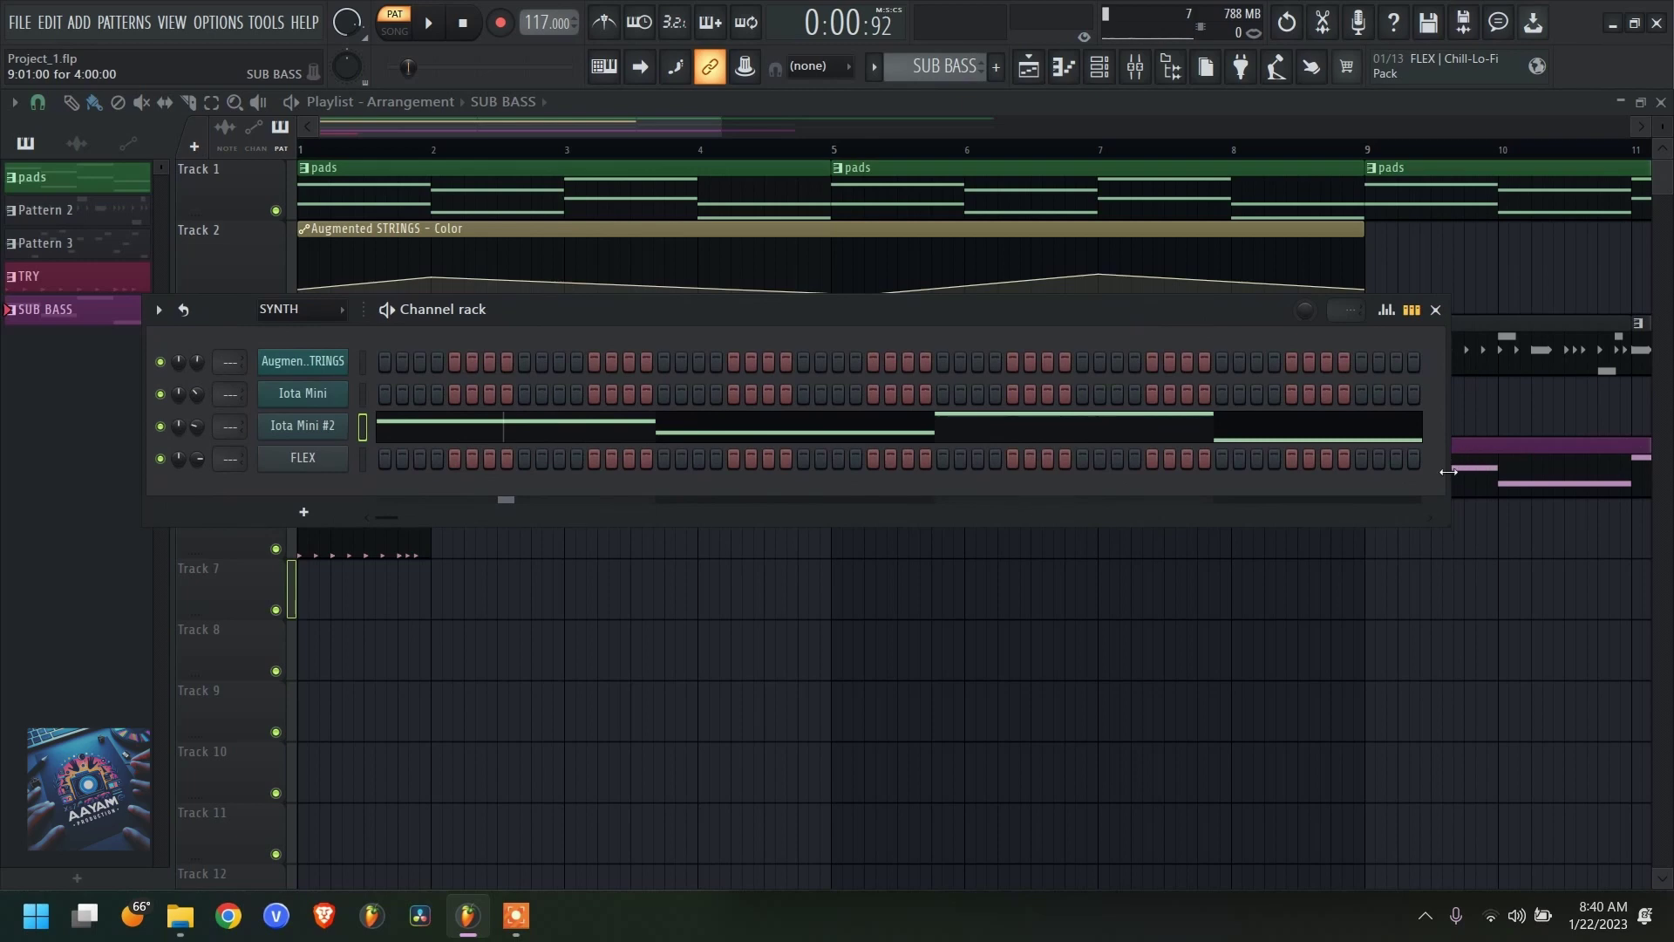
pyautogui.moveTo(1448, 497); pyautogui.dragTo(1534, 509)
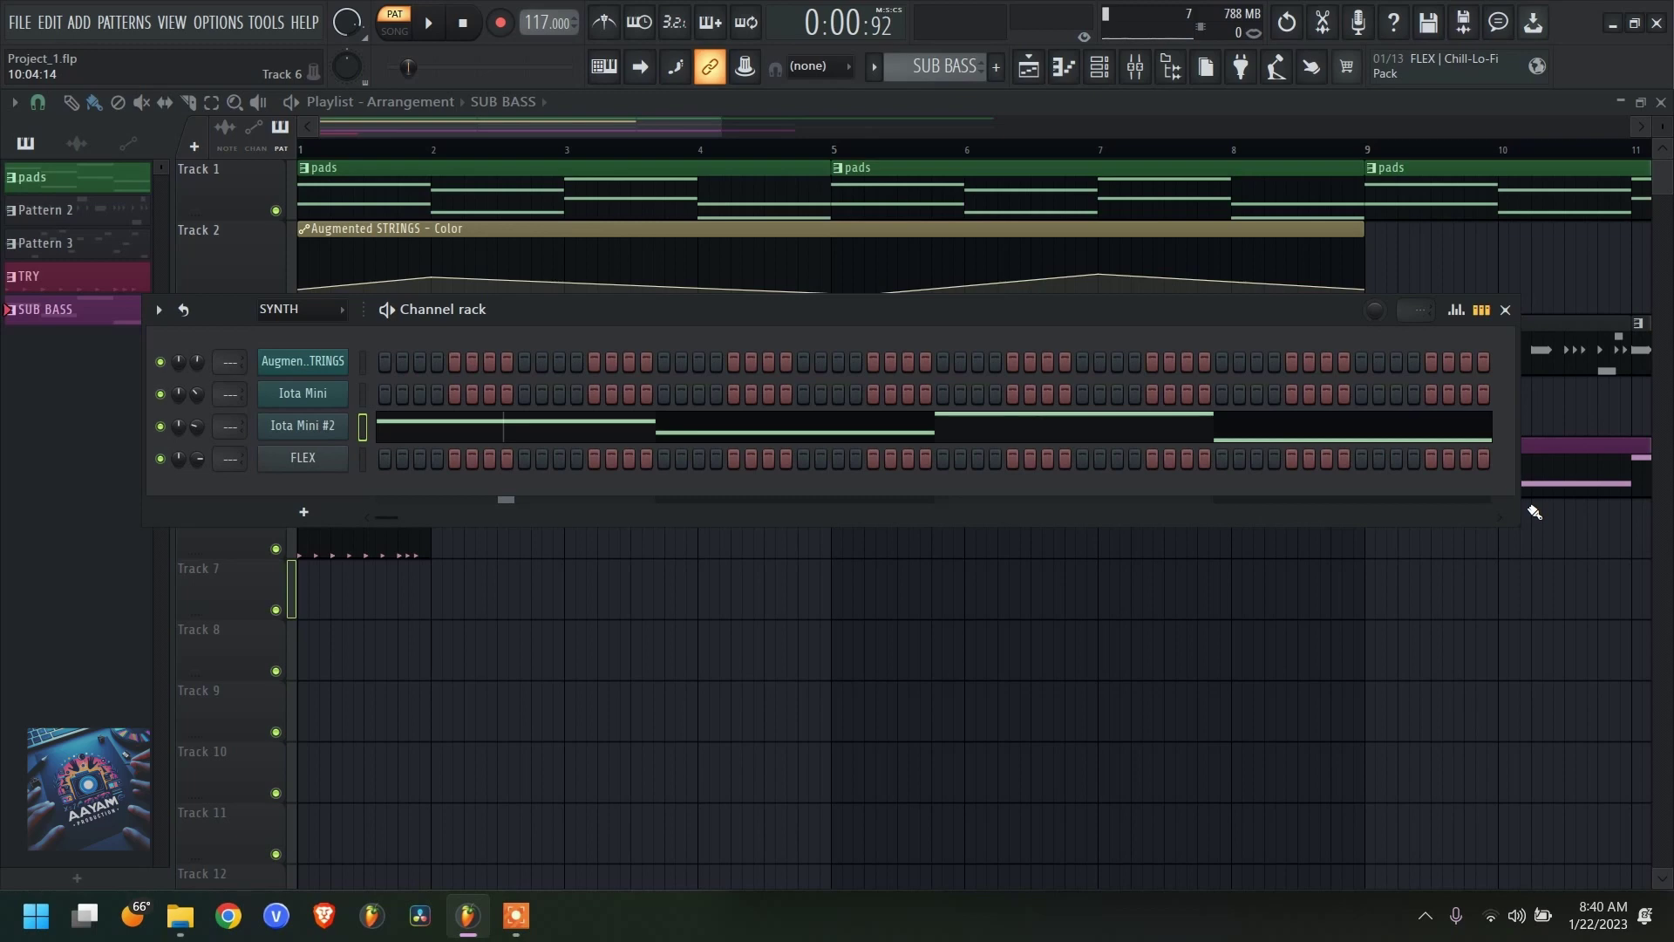
pyautogui.click(1506, 311)
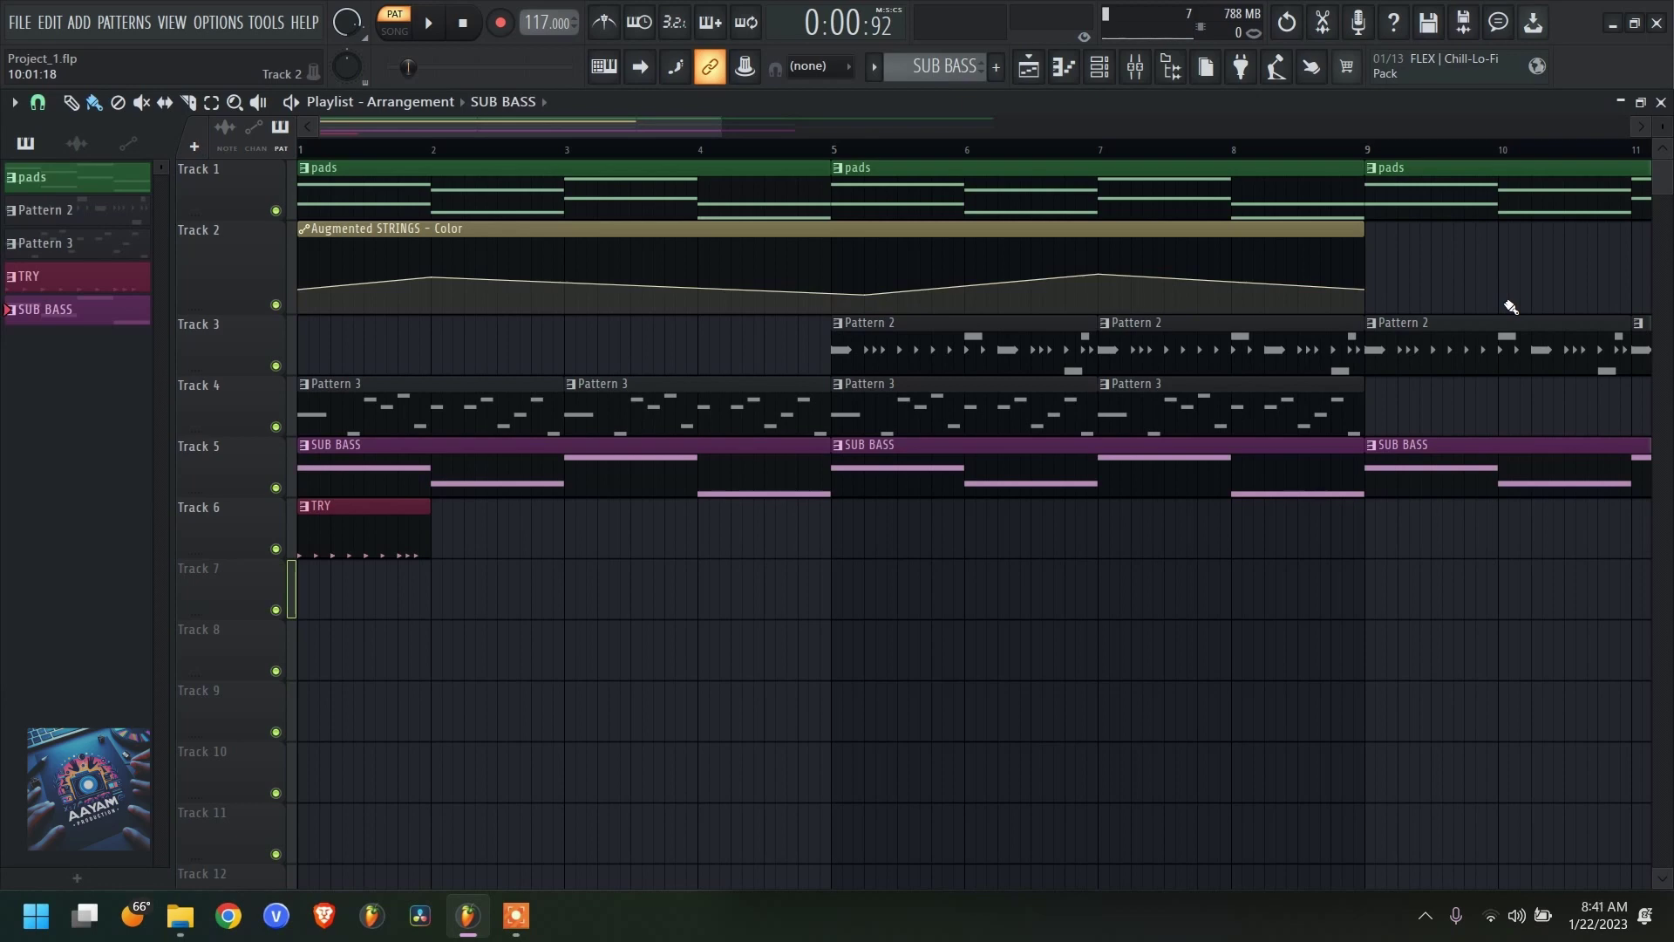